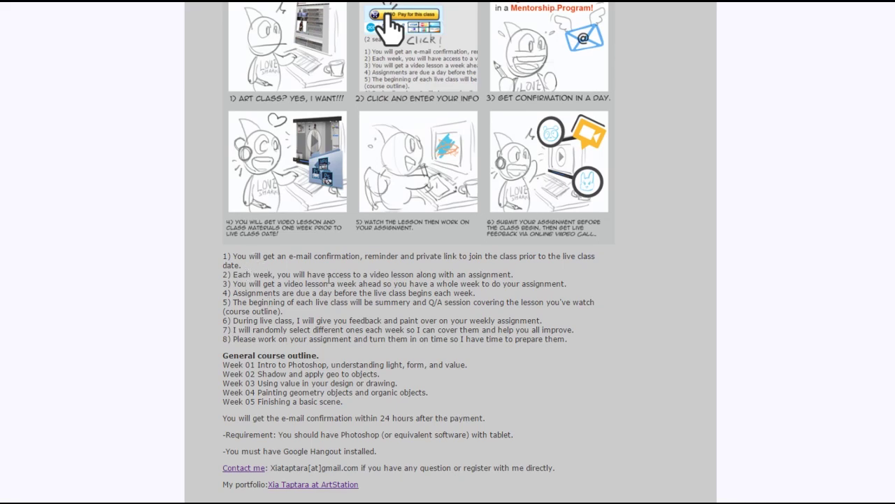
# Examine the student posts in the Google+ community, opening the second cha101-week07 painting at full size
pyautogui.scroll(15, 448, 252)
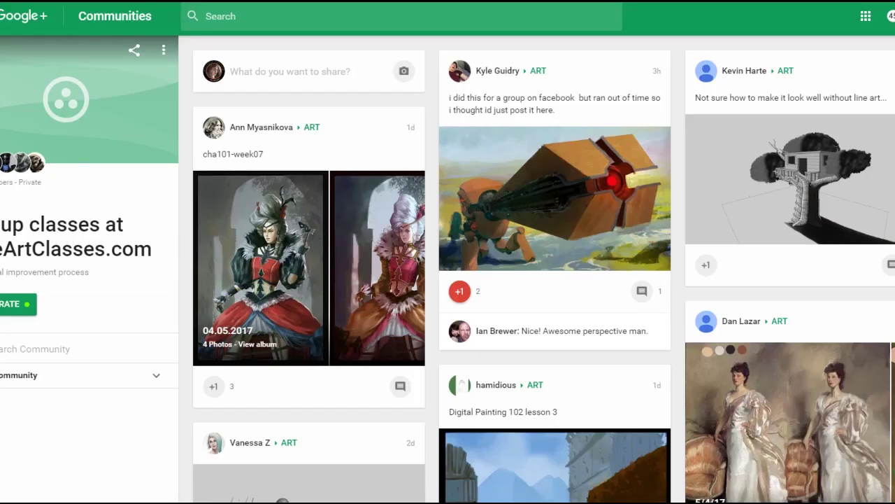
pyautogui.click(391, 273)
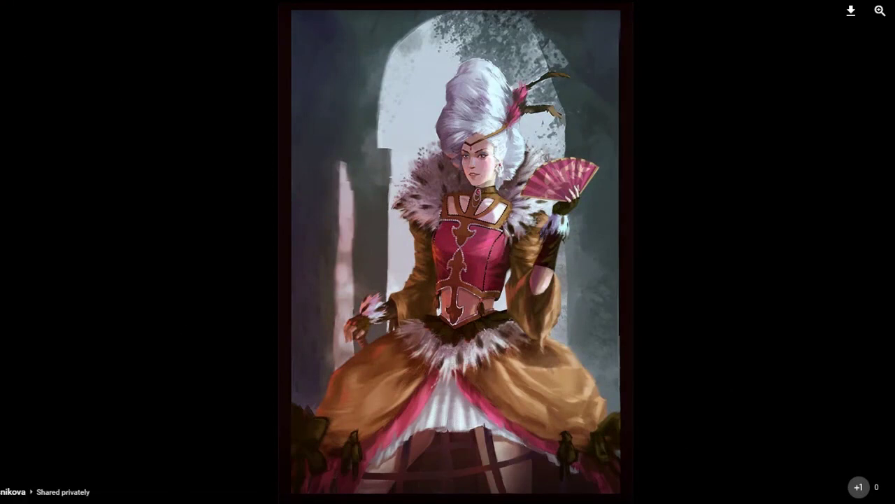
pyautogui.press('Escape')
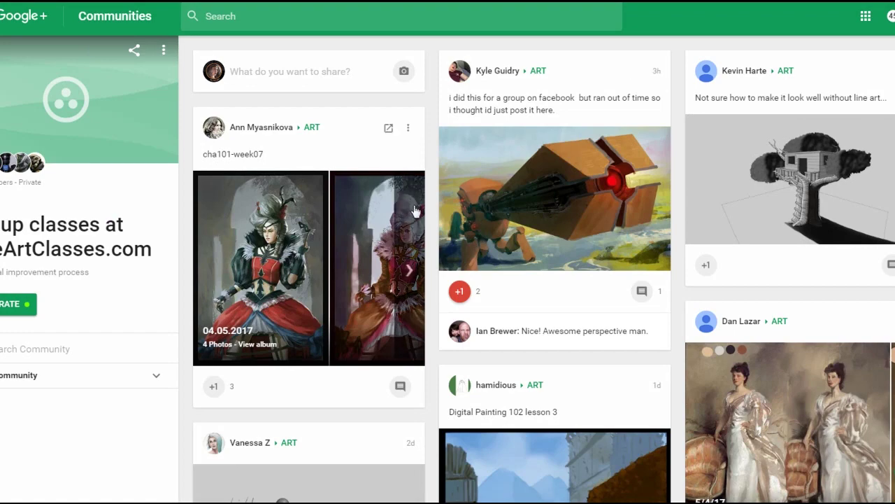
pyautogui.scroll(-7, 447, 280)
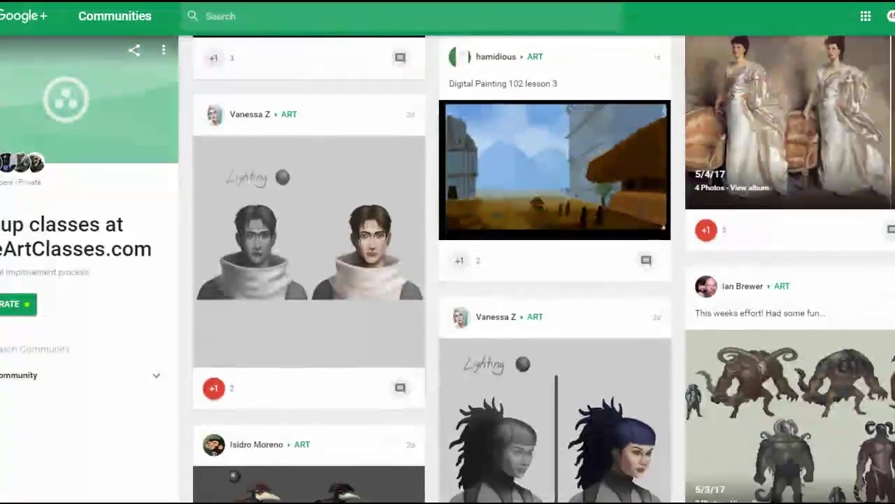
pyautogui.scroll(-1, 448, 279)
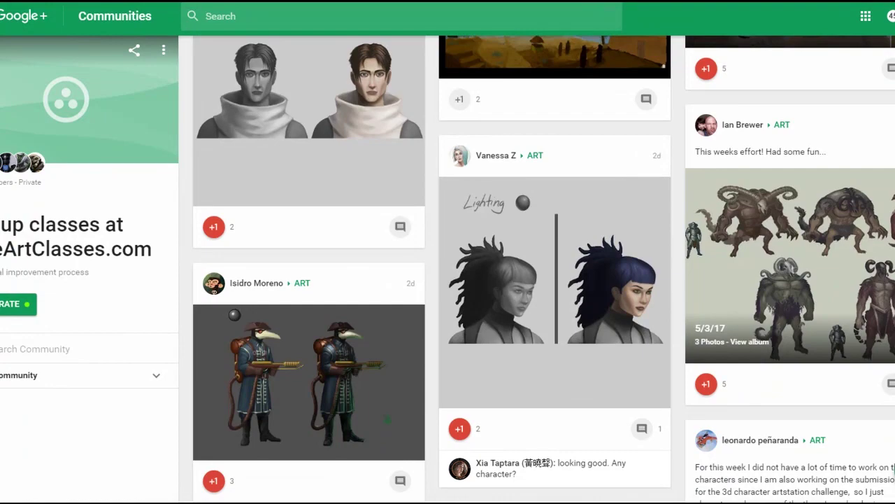
pyautogui.scroll(-8, 447, 280)
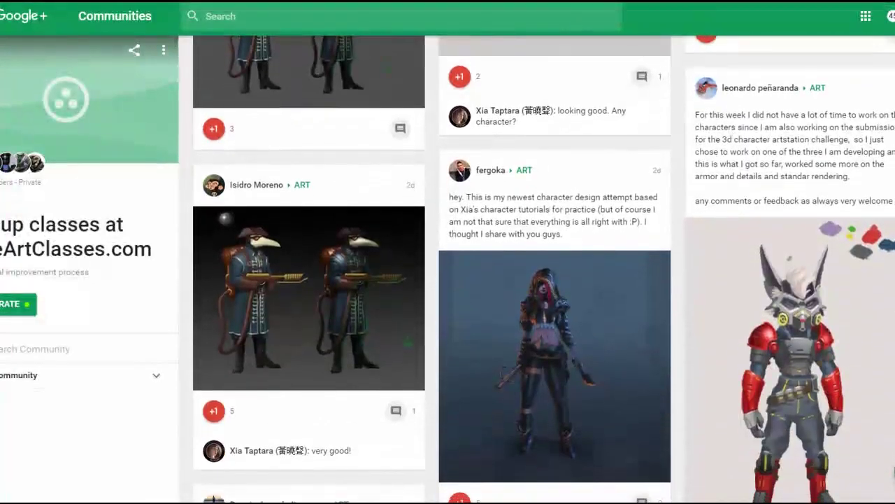
pyautogui.scroll(-2, 448, 280)
pyautogui.scroll(12, 448, 280)
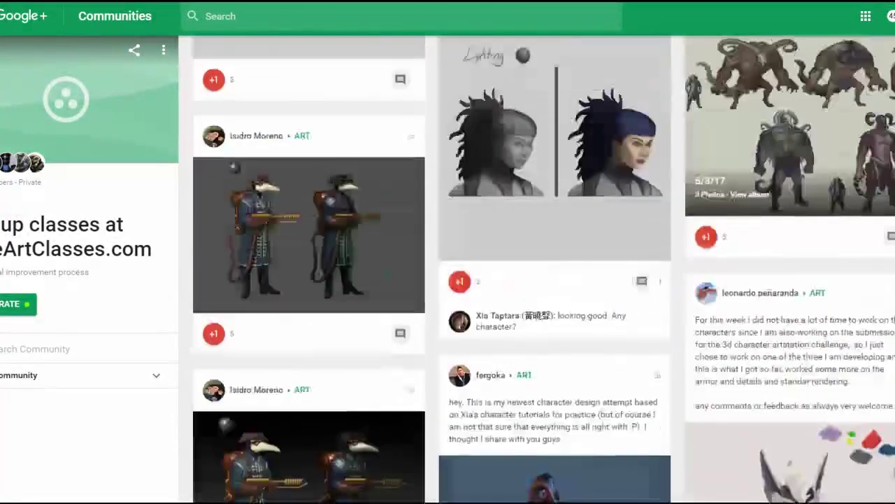
pyautogui.scroll(3, 448, 280)
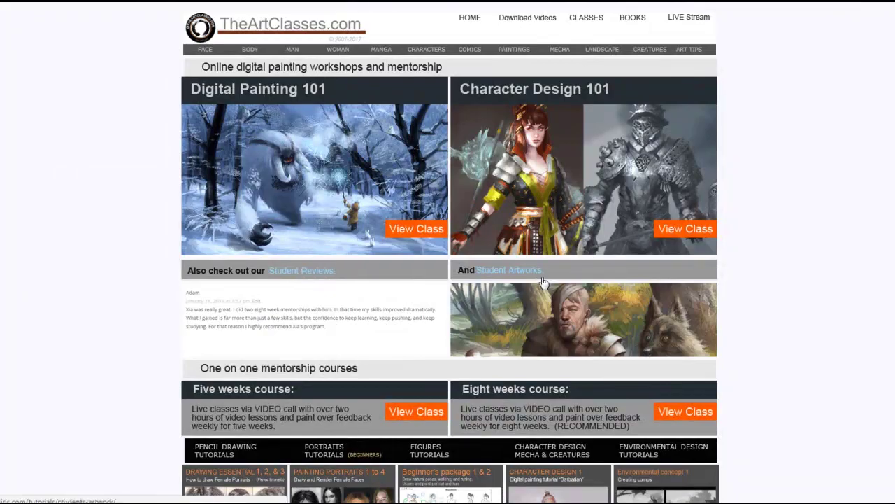
# Open the Student Artworks page from the TheArtClasses.com home page and look through its gallery
pyautogui.click(551, 310)
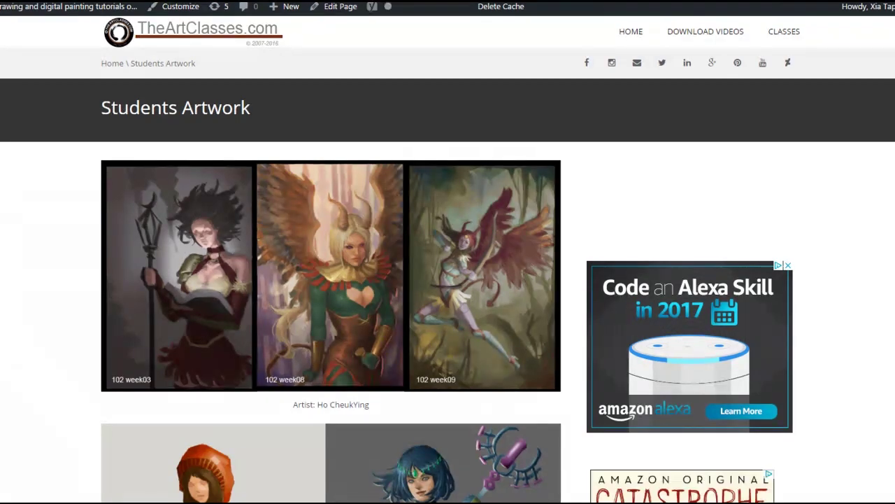
pyautogui.scroll(-6, 448, 259)
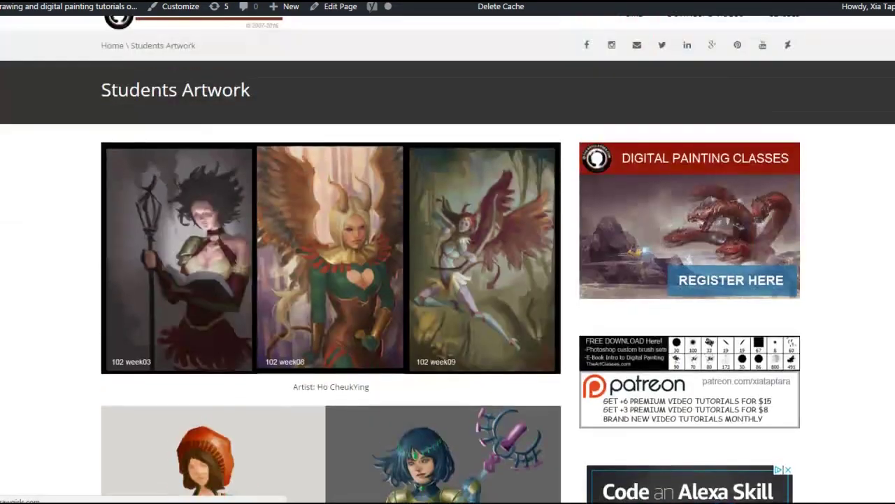
pyautogui.scroll(-10, 447, 259)
pyautogui.scroll(-6, 447, 259)
pyautogui.scroll(-1, 448, 259)
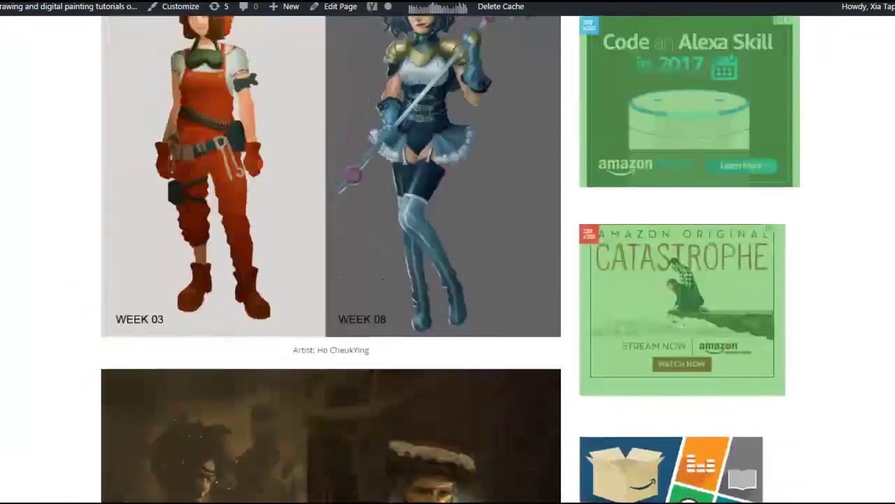
pyautogui.scroll(6, 448, 259)
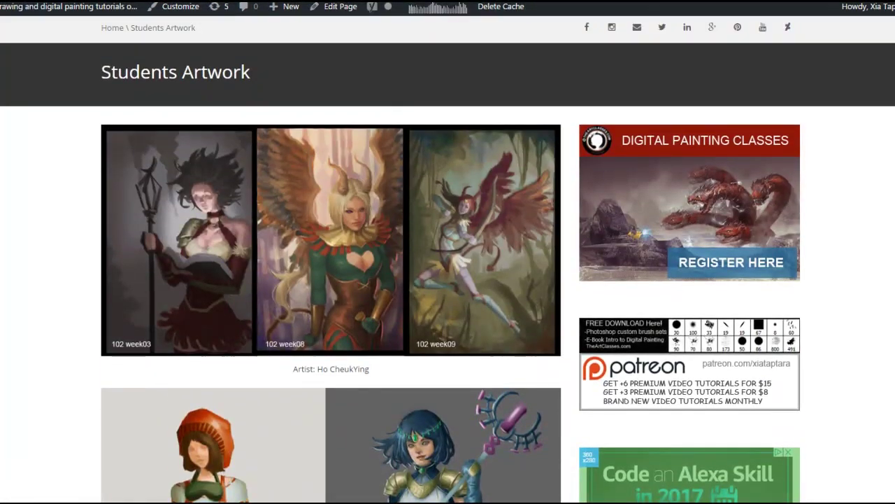
pyautogui.scroll(2, 448, 258)
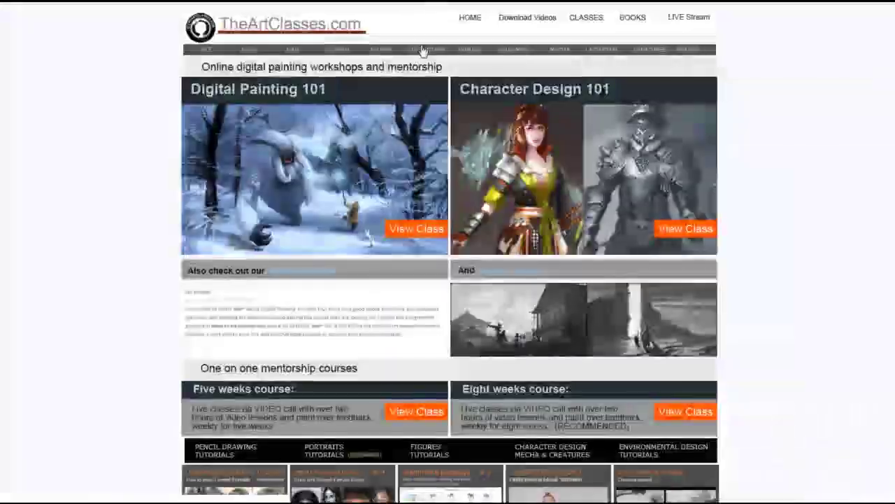
# Switch to Photoshop and view the skin-walker, knight-baratheon and sept-level03-reinhardt paintings in front of the other open images
pyautogui.click(302, 327)
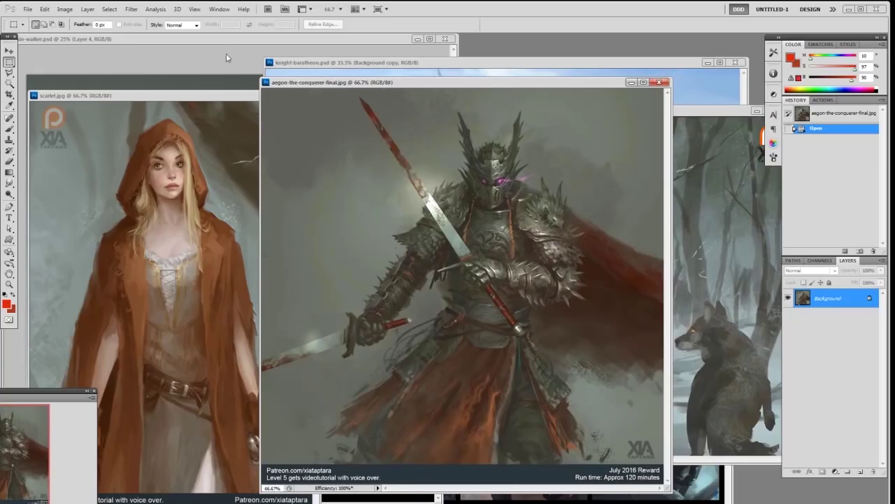
pyautogui.click(226, 56)
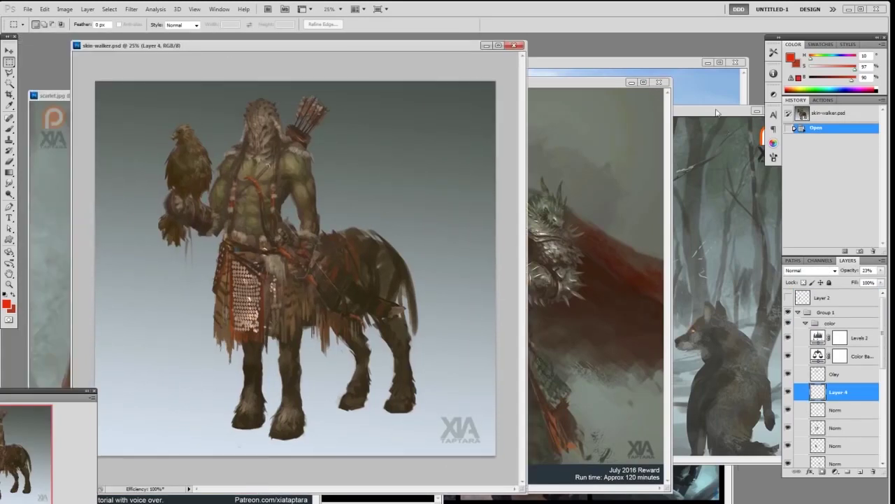
pyautogui.click(676, 73)
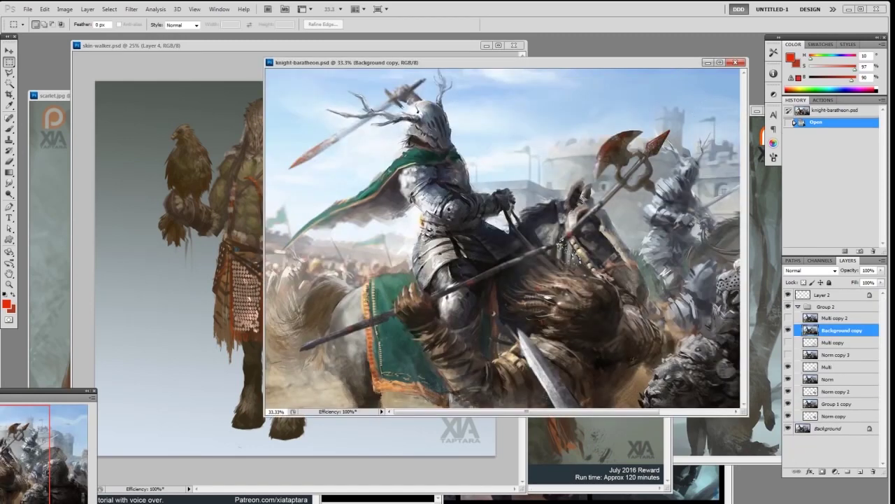
pyautogui.hotkey('ctrl', 'Tab')
pyautogui.moveTo(563, 203); pyautogui.dragTo(626, 102)
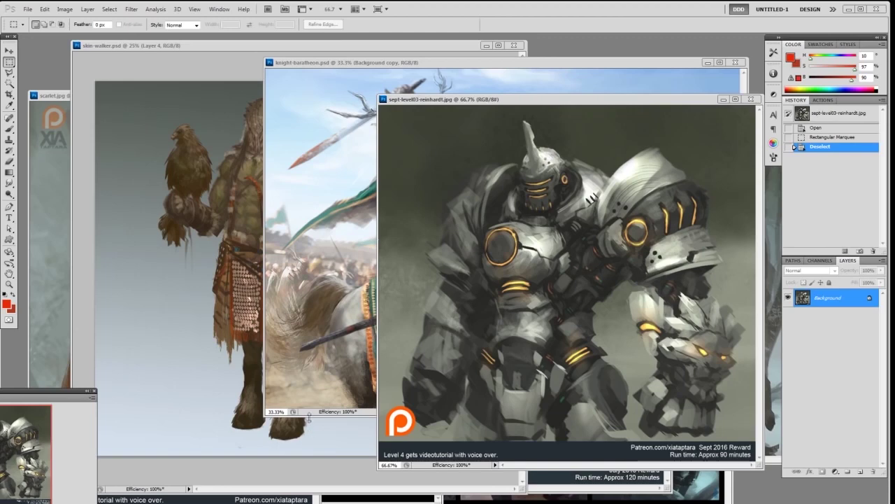
# Rearrange the open image windows and bring the red-hood, witch-prisoner, scarlet and skin-walker paintings forward for viewing
pyautogui.moveTo(65, 97); pyautogui.dragTo(88, 73)
pyautogui.click(42, 172)
pyautogui.moveTo(321, 172); pyautogui.dragTo(320, 132)
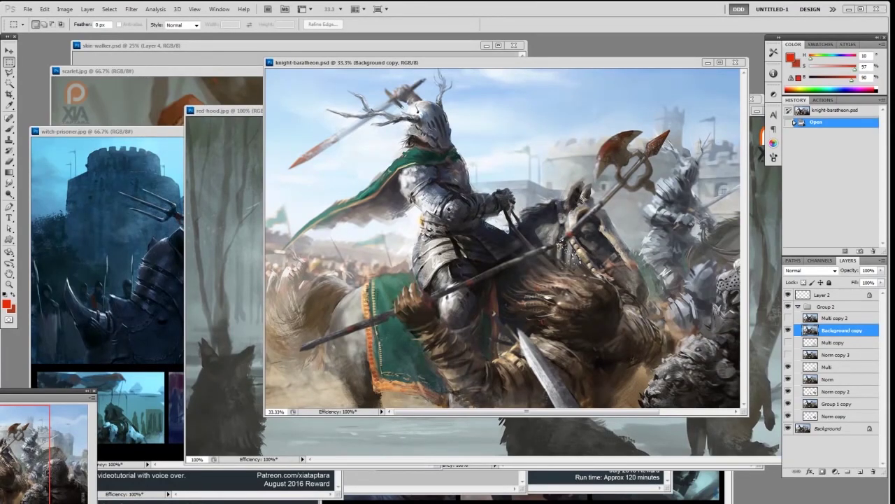
pyautogui.click(259, 115)
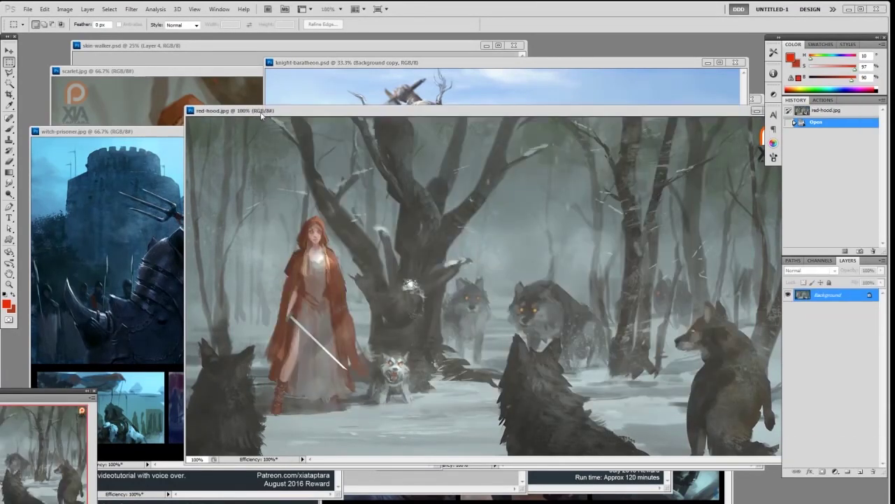
pyautogui.click(147, 142)
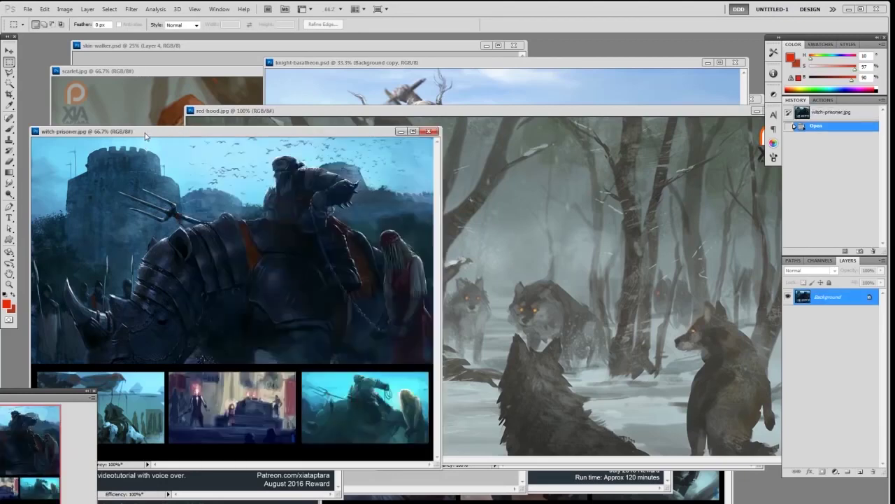
pyautogui.click(182, 73)
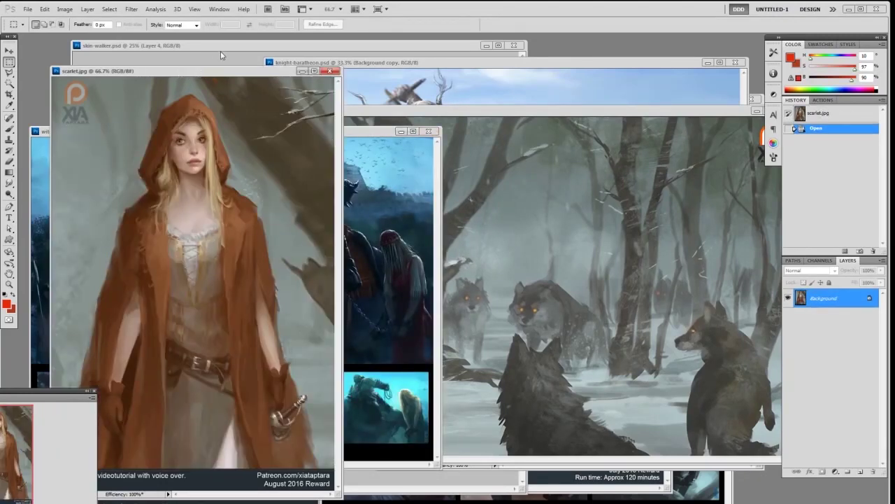
pyautogui.click(221, 48)
pyautogui.click(699, 484)
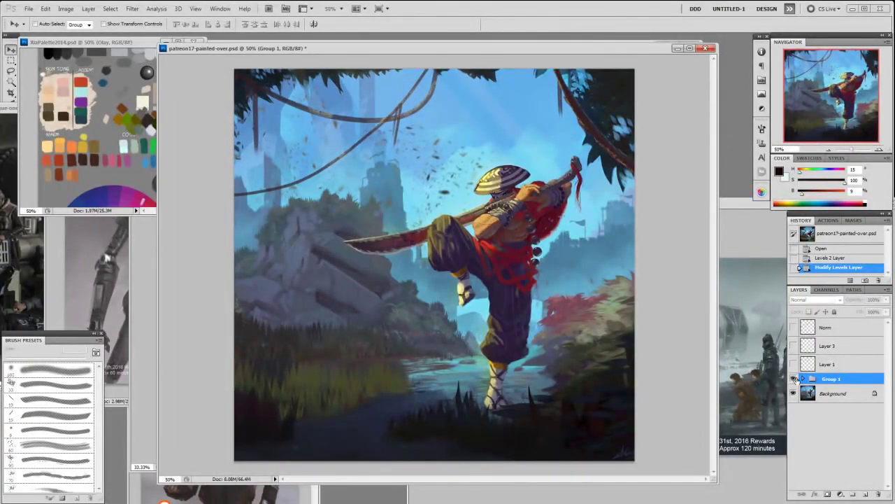
# Toggle the visibility of Group 1 in patreon17-painted-over.psd repeatedly to compare the two versions of the swordsman painting
pyautogui.click(793, 379)
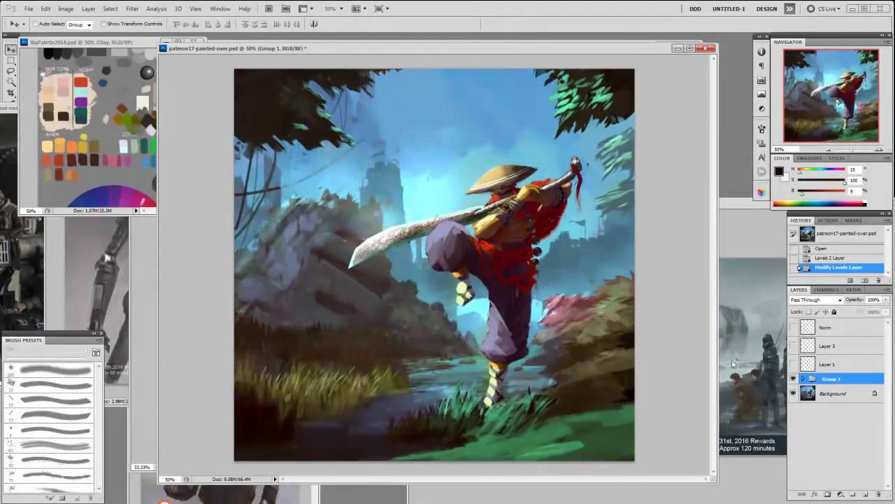
pyautogui.click(793, 379)
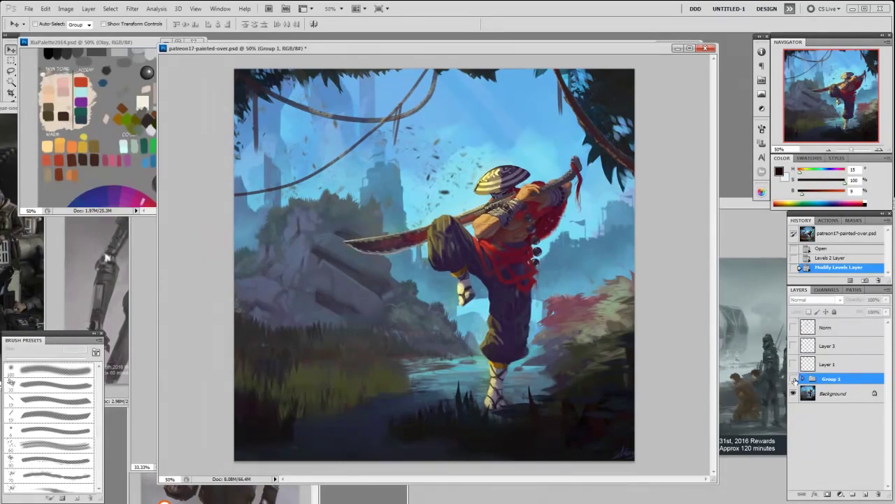
pyautogui.click(794, 379)
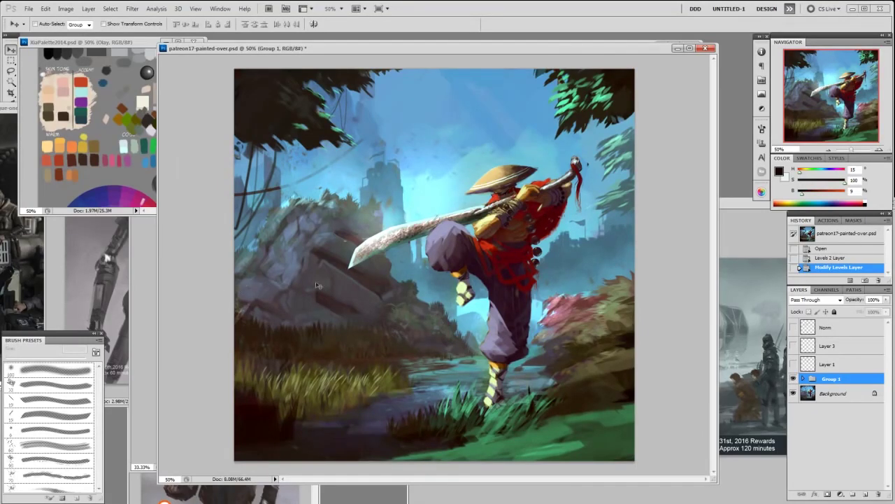
pyautogui.click(793, 378)
pyautogui.click(792, 379)
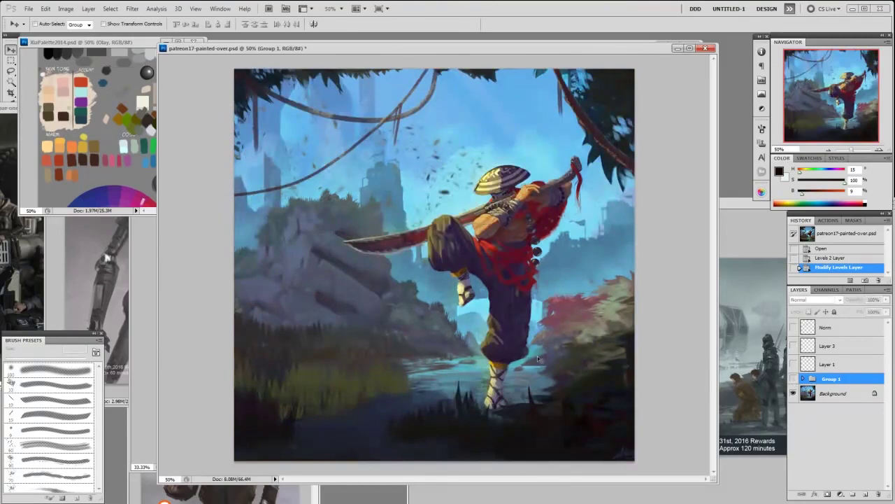
pyautogui.click(793, 378)
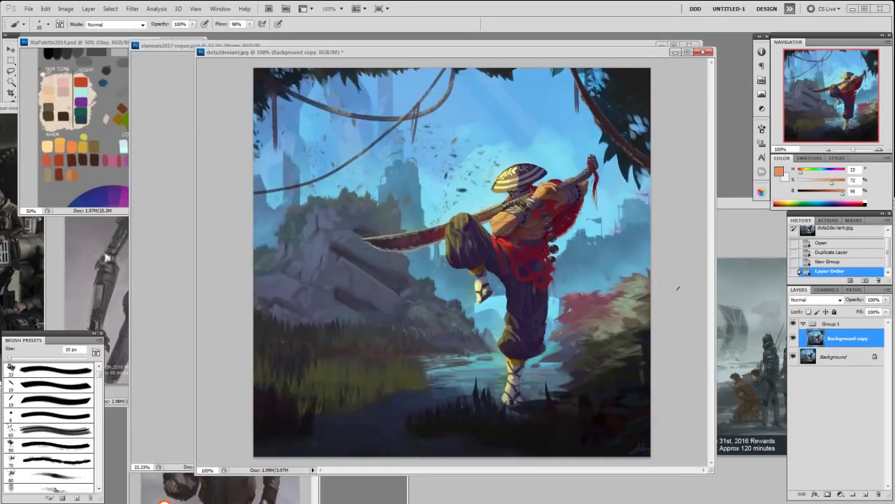
# Add an empty layer named Norm above Background copy in dota2deviant.jpg and choose the 19 px brush
pyautogui.hotkey('ctrl', '-')
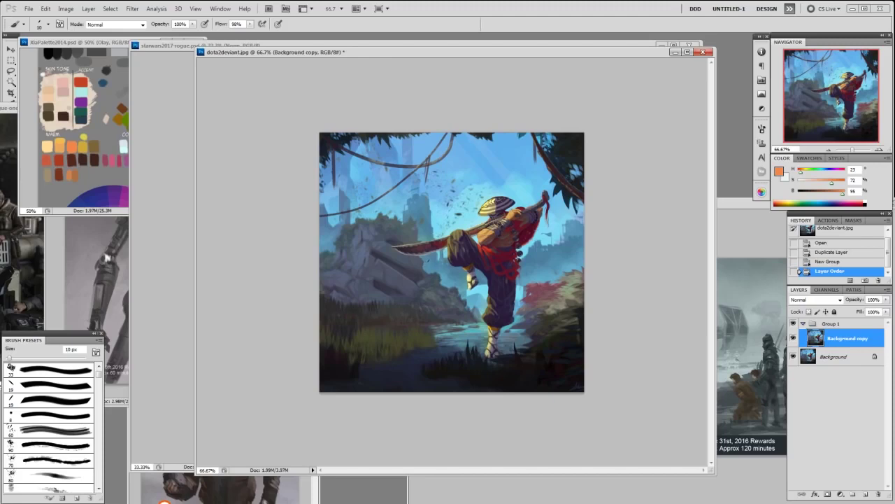
pyautogui.press('F2')
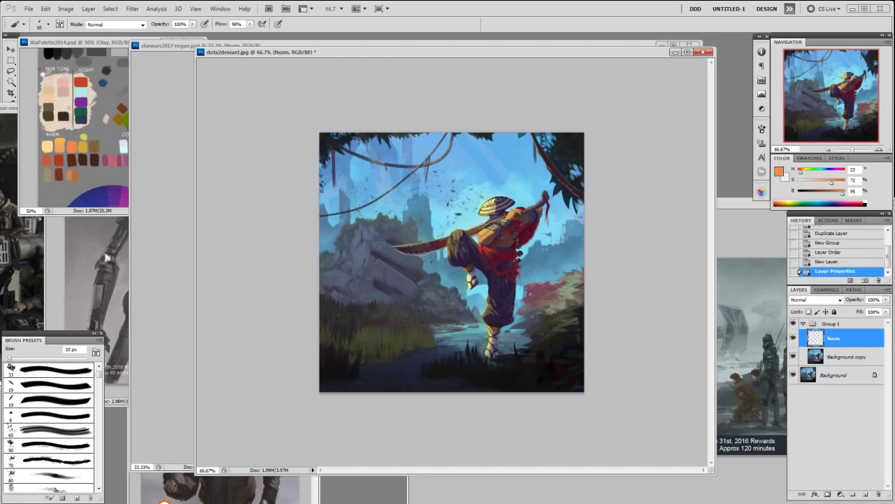
pyautogui.rightClick(453, 288)
pyautogui.doubleClick(507, 368)
pyautogui.rightClick(479, 312)
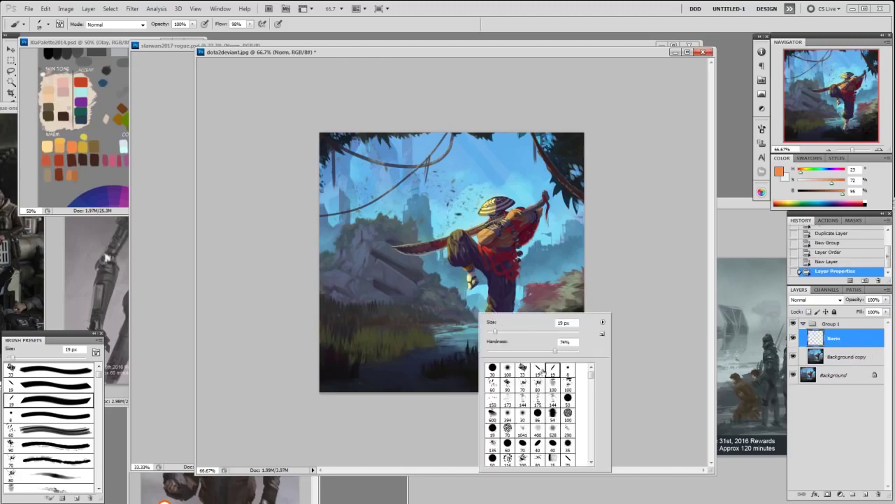
pyautogui.click(625, 283)
pyautogui.click(625, 282)
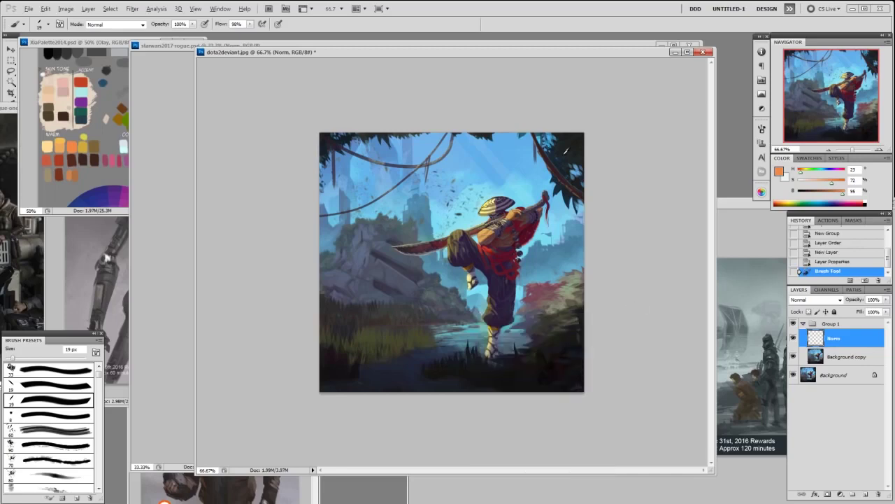
# Sample the dark colour of the upper-right foliage, set the brush to 30 px and start painting leaves over the sky beside it
pyautogui.keyDown('alt'); pyautogui.click(567, 152); pyautogui.keyUp('alt')
pyautogui.press(']')
pyautogui.press(']')
pyautogui.press(']')
pyautogui.press(']')
pyautogui.press(']')
pyautogui.press(']')
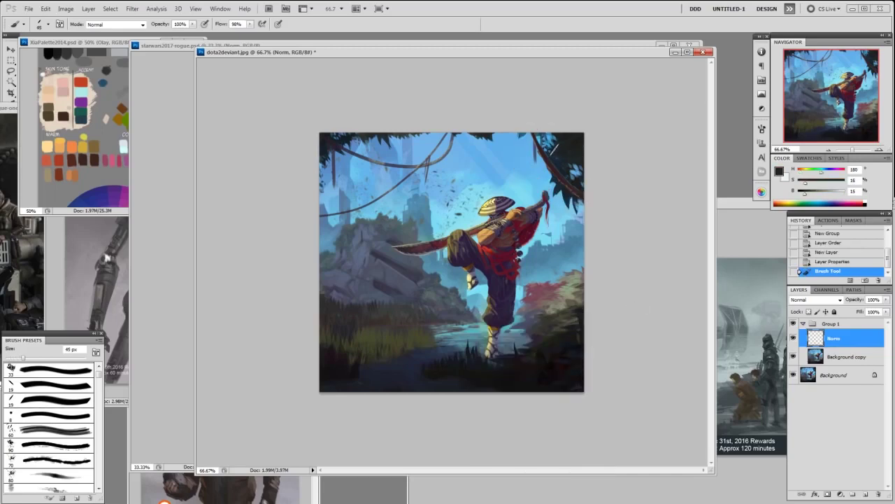
pyautogui.press('[')
pyautogui.press('[')
pyautogui.press('[')
pyautogui.moveTo(541, 160)
pyautogui.mouseDown()
pyautogui.moveTo(537, 175)
pyautogui.moveTo(550, 166)
pyautogui.moveTo(538, 161)
pyautogui.moveTo(543, 152)
pyautogui.moveTo(549, 171)
pyautogui.moveTo(545, 142)
pyautogui.moveTo(542, 170)
pyautogui.mouseUp()
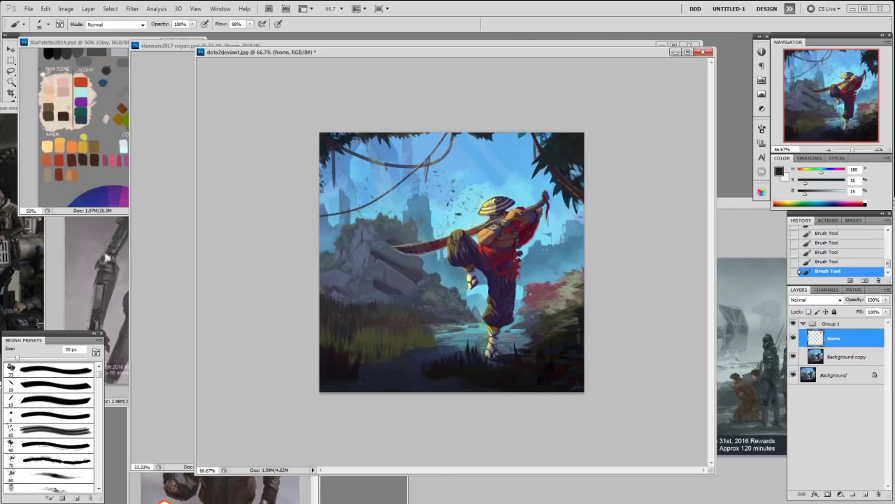
# Extend the upper-right leaf cluster with more dark strokes, refining its outer tips with a 10 px brush
pyautogui.moveTo(542, 166); pyautogui.dragTo(548, 178)
pyautogui.moveTo(548, 142); pyautogui.dragTo(543, 135)
pyautogui.press('[')
pyautogui.moveTo(542, 134); pyautogui.dragTo(529, 137)
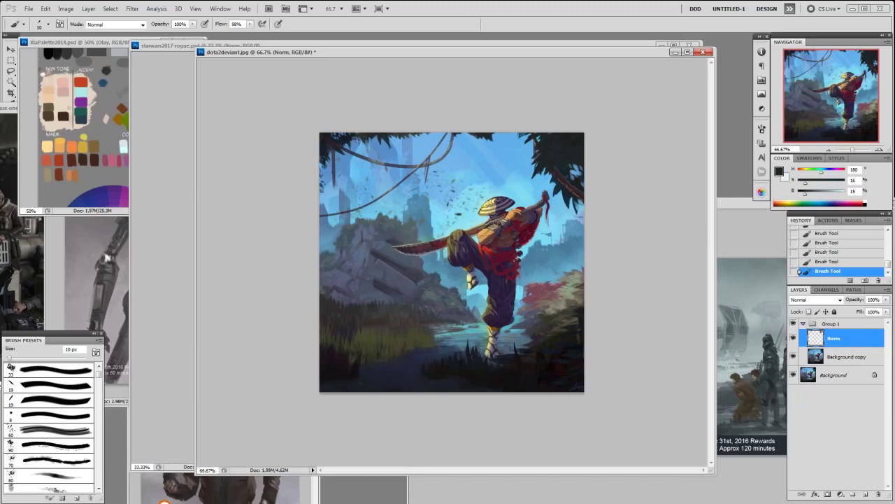
# Load the Norm layer's painted leaves as a selection and add a layer named Olay in Overlay mode above it
pyautogui.keyDown('ctrl'); pyautogui.click(814, 336); pyautogui.keyUp('ctrl')
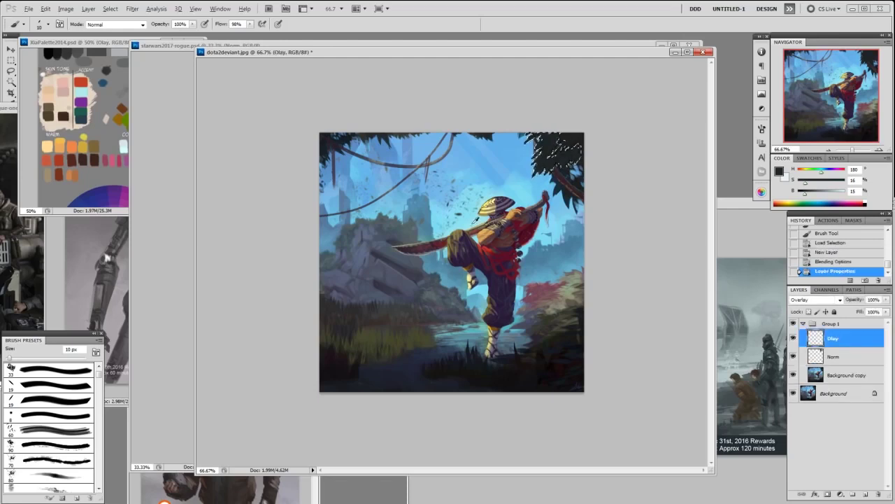
# Dab light-blue highlights onto the upper-right leaves on the Olay layer with a 35 px brush, hiding the selection edges
pyautogui.rightClick(564, 213)
pyautogui.click(651, 268)
pyautogui.click(653, 184)
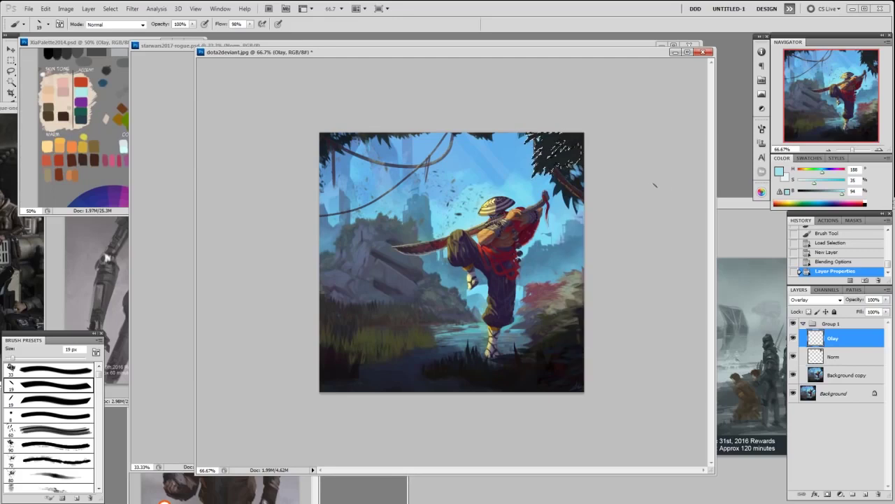
pyautogui.hotkey('ctrl', 'h')
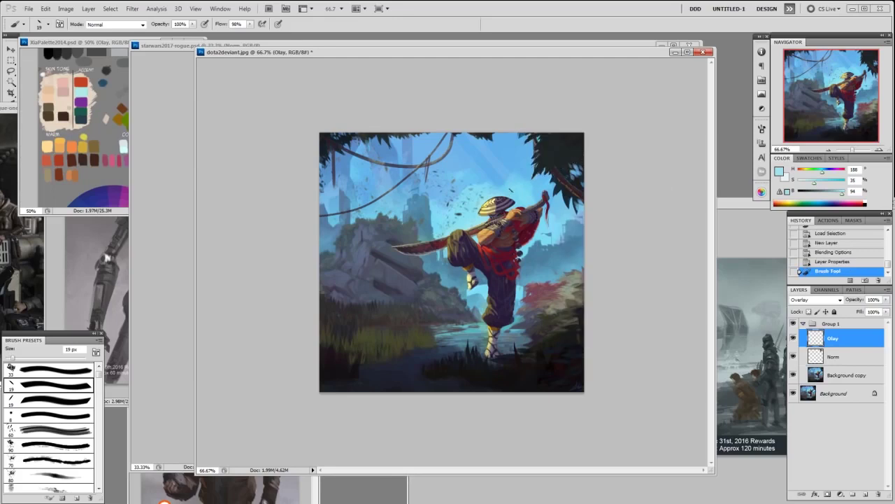
pyautogui.press(']')
pyautogui.press(']')
pyautogui.press(']')
pyautogui.press(']')
pyautogui.press(']')
pyautogui.press(']')
pyautogui.press(']')
pyautogui.moveTo(532, 163); pyautogui.dragTo(536, 157)
pyautogui.press('[')
pyautogui.press('[')
pyautogui.click(537, 157)
pyautogui.click(542, 148)
pyautogui.click(549, 144)
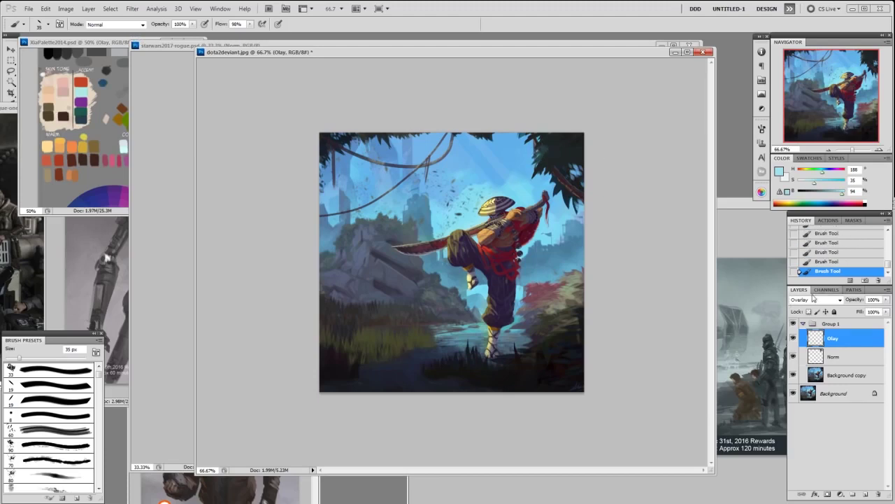
# Change the Olay layer's blend mode to Color Dodge and erase the cyan strokes from the upper-right leaves
pyautogui.click(819, 299)
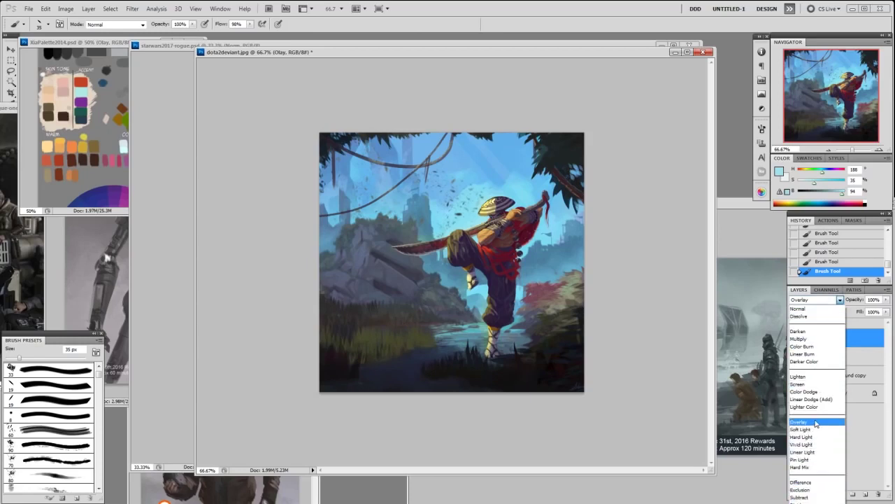
pyautogui.click(805, 392)
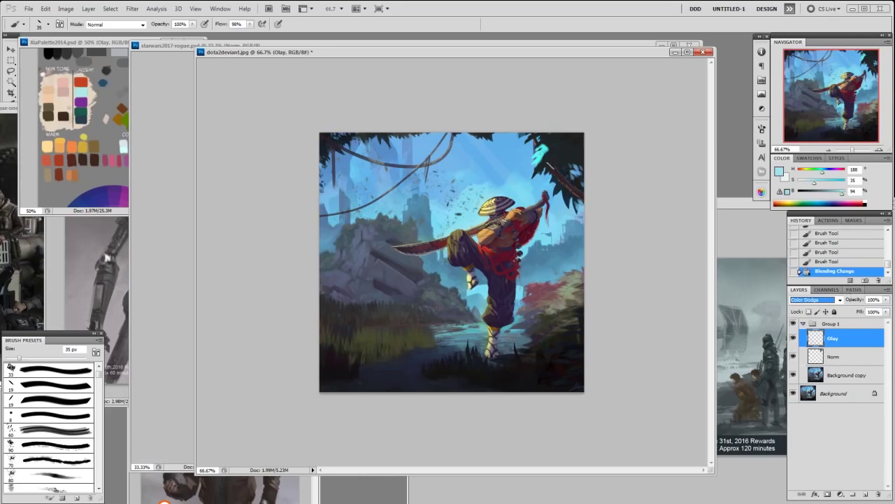
pyautogui.moveTo(551, 146); pyautogui.dragTo(537, 174)
pyautogui.hotkey('ctrl', 'z')
pyautogui.press('e')
pyautogui.moveTo(549, 140)
pyautogui.mouseDown()
pyautogui.moveTo(539, 158)
pyautogui.moveTo(544, 145)
pyautogui.mouseUp()
pyautogui.click(540, 154)
# Reload the Norm layer's painted leaves as a selection and keep the Olay layer active
pyautogui.keyDown('shift'); pyautogui.click(823, 353); pyautogui.keyUp('shift')
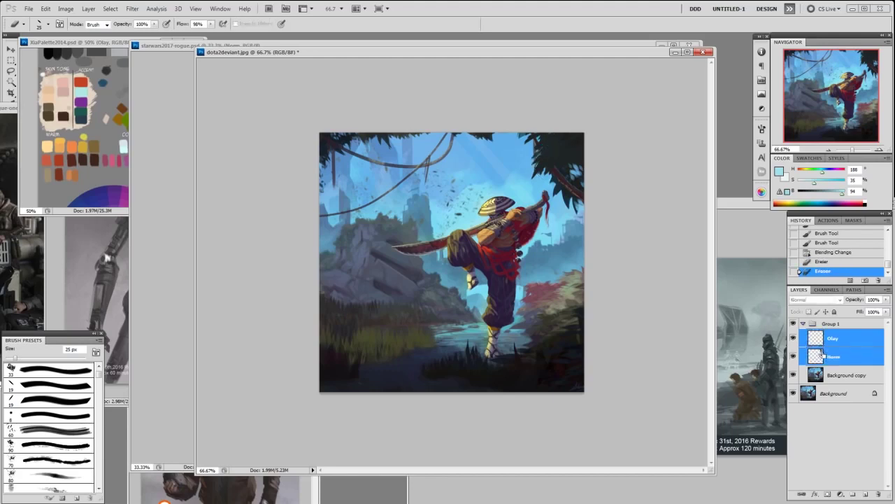
pyautogui.click(821, 355)
pyautogui.keyDown('ctrl'); pyautogui.click(820, 355); pyautogui.keyUp('ctrl')
pyautogui.click(825, 339)
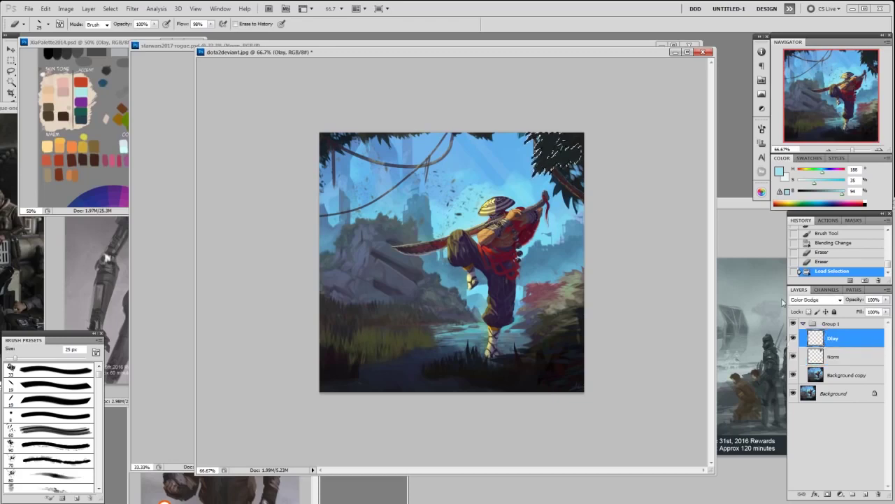
# Choose the 19 px brush, sample the dark leaf colour and adjust it to hue 191, saturation 25% and brightness 25%
pyautogui.press('b')
pyautogui.rightClick(579, 222)
pyautogui.click(654, 282)
pyautogui.click(549, 163)
pyautogui.keyDown('alt'); pyautogui.click(549, 162); pyautogui.keyUp('alt')
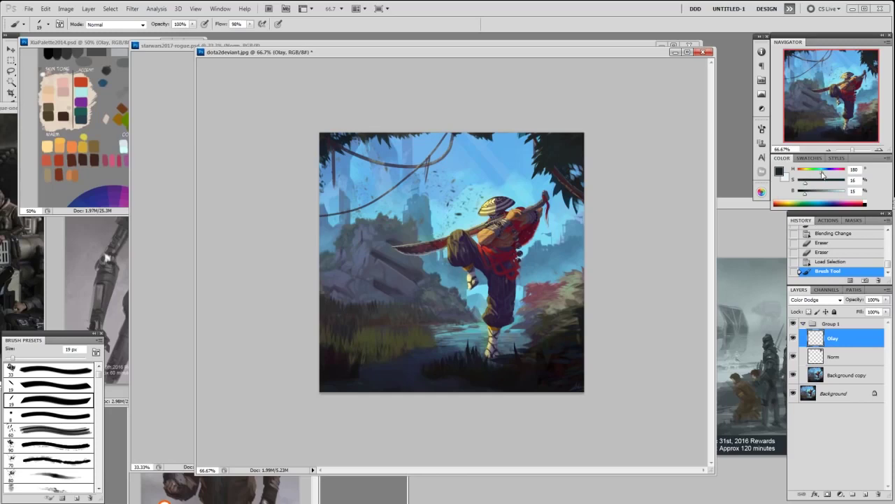
pyautogui.moveTo(822, 172); pyautogui.dragTo(824, 173)
pyautogui.click(811, 185)
pyautogui.moveTo(812, 184); pyautogui.dragTo(814, 195)
# Dab highlights over the upper-right leaves with a 30 px brush, raising the colour's brightness to 51%
pyautogui.press(']')
pyautogui.press(']')
pyautogui.press(']')
pyautogui.click(540, 157)
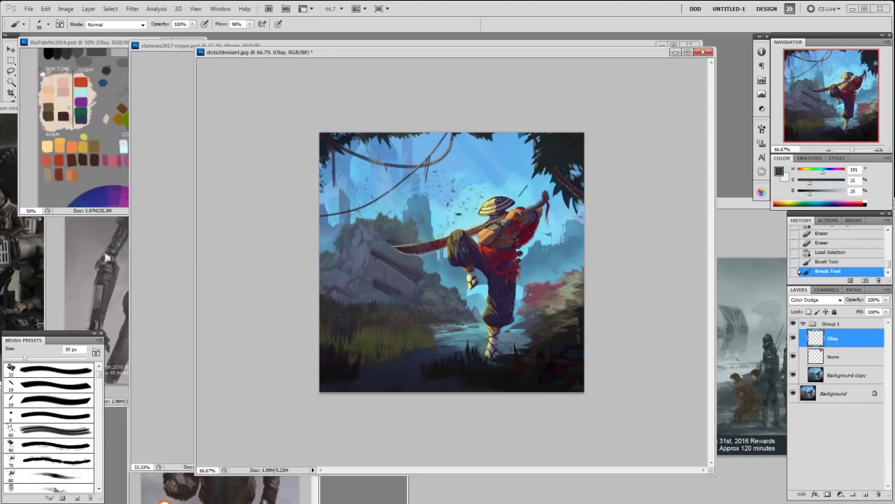
pyautogui.press('[')
pyautogui.click(542, 156)
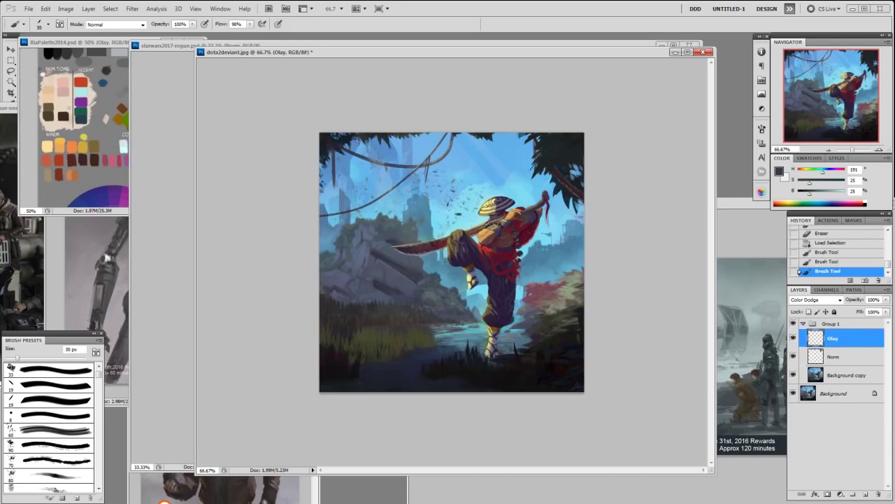
pyautogui.click(544, 153)
pyautogui.click(546, 152)
pyautogui.moveTo(811, 193); pyautogui.dragTo(823, 193)
pyautogui.click(540, 157)
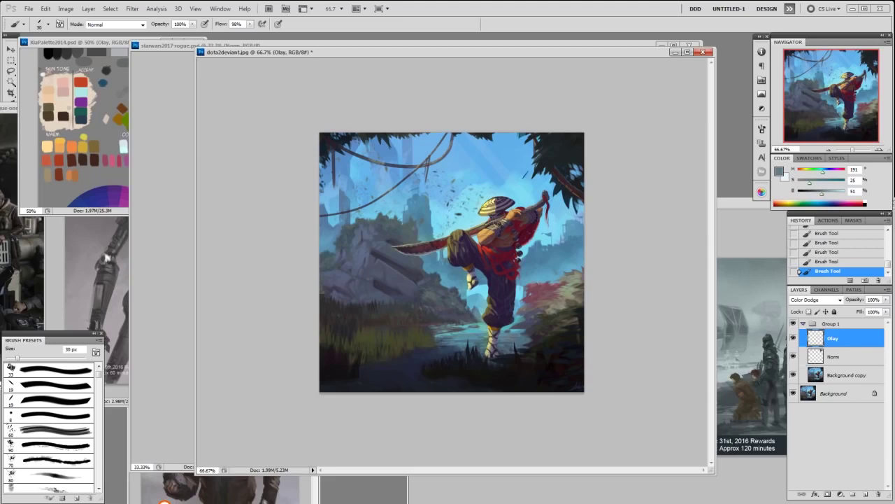
# Paint highlights at 76% brightness on the upper-right leaves, confined to the Norm layer's reloaded selection with its edges hidden
pyautogui.moveTo(822, 194); pyautogui.dragTo(834, 195)
pyautogui.keyDown('shift'); pyautogui.click(820, 357); pyautogui.keyUp('shift')
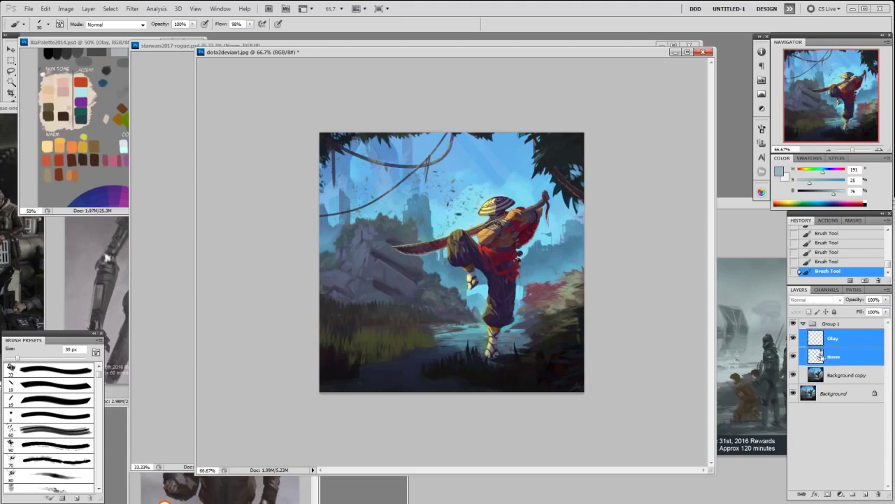
pyautogui.keyDown('ctrl'); pyautogui.click(820, 356); pyautogui.keyUp('ctrl')
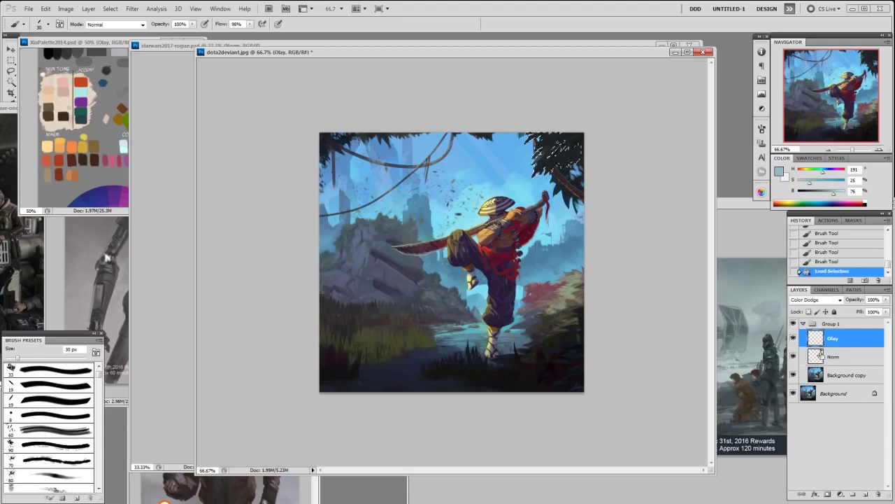
pyautogui.hotkey('ctrl', 'h')
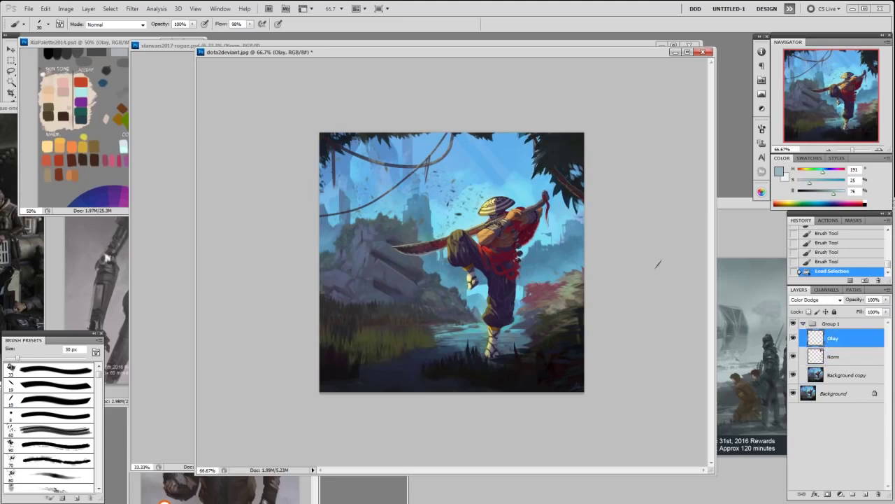
pyautogui.moveTo(543, 139)
pyautogui.mouseDown()
pyautogui.moveTo(556, 153)
pyautogui.moveTo(540, 161)
pyautogui.mouseUp()
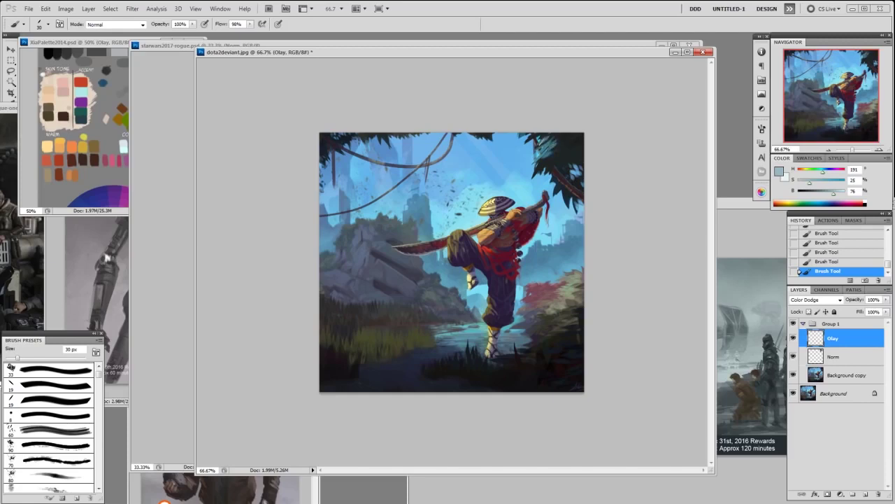
# Paint green highlights over the upper-right leaves with a 15 px brush at hue 158 and saturation 40%
pyautogui.press('[')
pyautogui.press('[')
pyautogui.moveTo(824, 172); pyautogui.dragTo(819, 173)
pyautogui.click(812, 184)
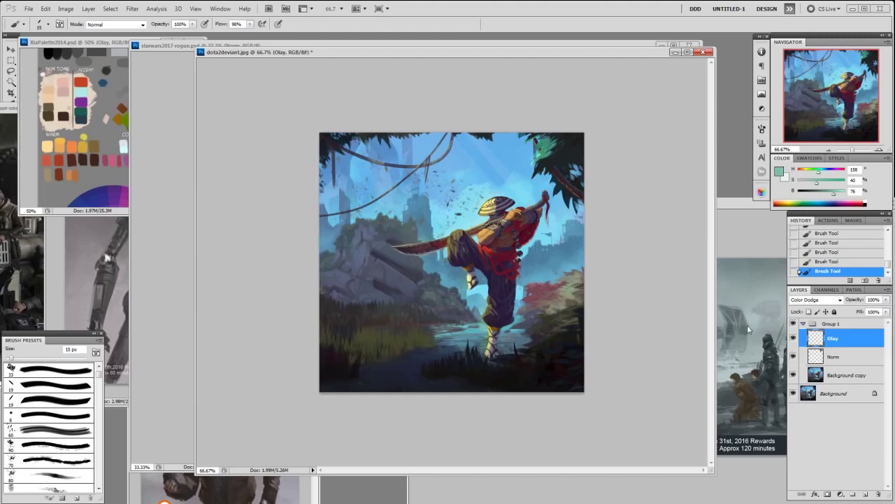
# Add a layer named Norm above Olay and clear the leaf selection
pyautogui.press('F2')
pyautogui.hotkey('ctrl', 'h')
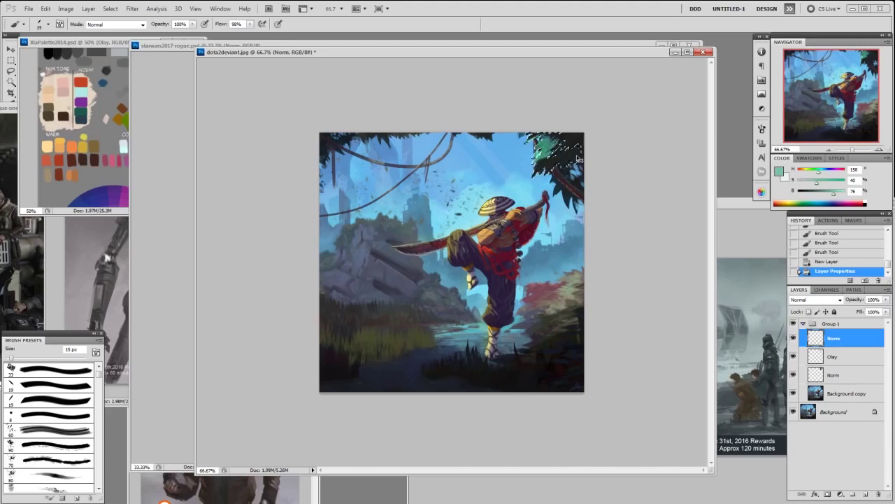
pyautogui.hotkey('ctrl', 'd')
# Paint small green leaf strokes in the upper-right cluster with a 9 px brush, sampling greens from the leaves
pyautogui.keyDown('alt'); pyautogui.click(546, 147); pyautogui.keyUp('alt')
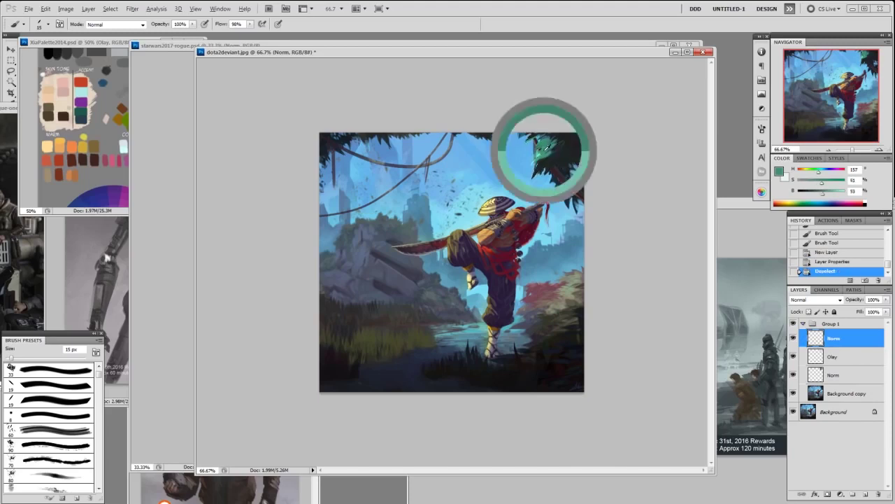
pyautogui.press('[')
pyautogui.press('[')
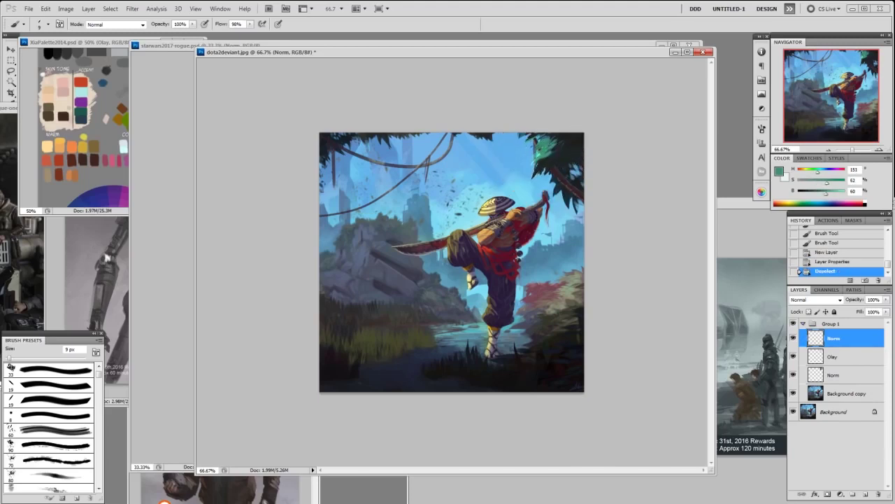
pyautogui.moveTo(539, 155)
pyautogui.mouseDown()
pyautogui.moveTo(547, 150)
pyautogui.moveTo(537, 160)
pyautogui.mouseUp()
pyautogui.keyDown('alt'); pyautogui.click(549, 147); pyautogui.keyUp('alt')
pyautogui.keyDown('alt'); pyautogui.click(548, 151); pyautogui.keyUp('alt')
pyautogui.keyDown('alt'); pyautogui.click(538, 156); pyautogui.keyUp('alt')
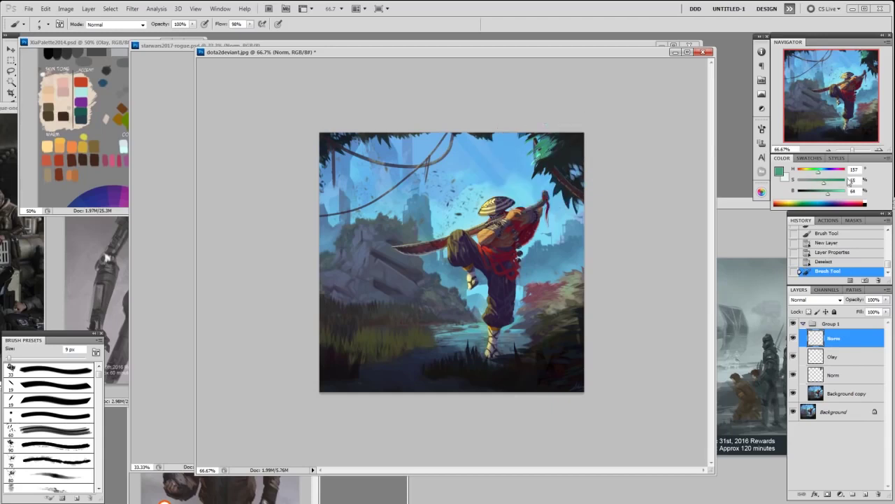
# Raise the green's brightness to 73% and add brighter leaf strokes to the upper-right cluster
pyautogui.moveTo(826, 194); pyautogui.dragTo(831, 194)
pyautogui.moveTo(544, 142); pyautogui.dragTo(546, 152)
pyautogui.click(547, 149)
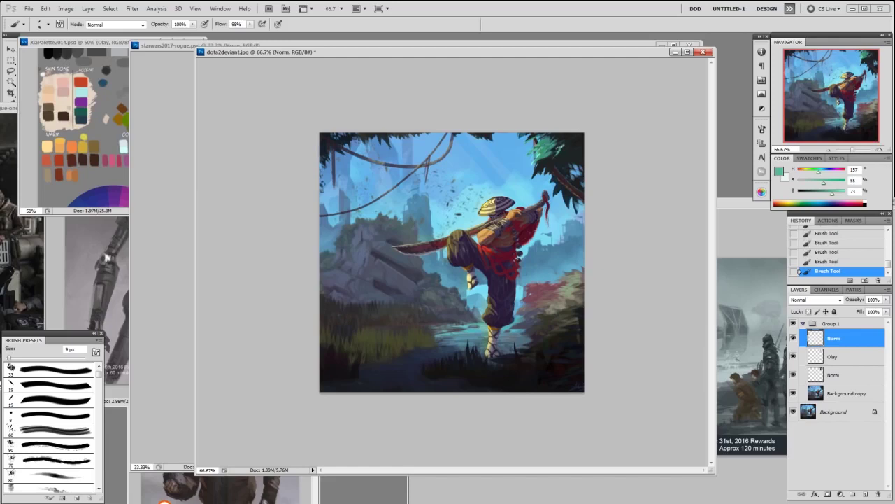
# Paint broader green leaves across the upper-right cluster with the 19 px brush preset reduced to 15 px, resampling greens from the foliage
pyautogui.press(']')
pyautogui.press(']')
pyautogui.rightClick(563, 163)
pyautogui.click(637, 225)
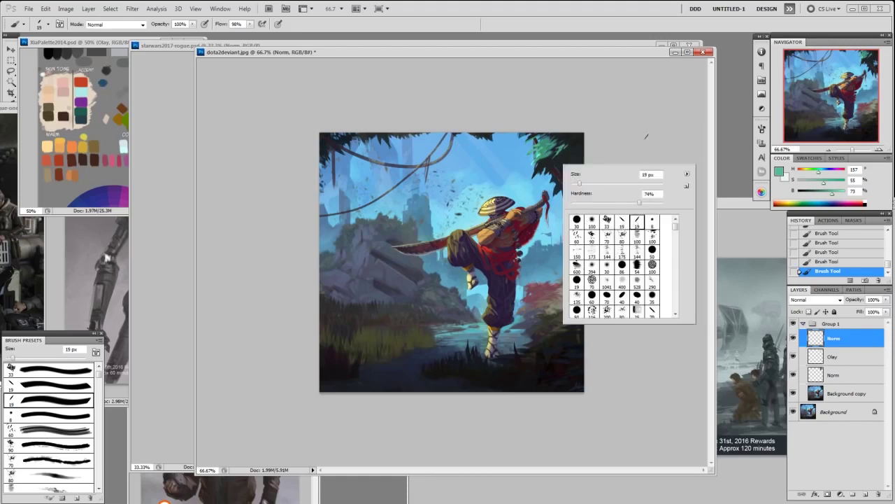
pyautogui.click(646, 136)
pyautogui.press(']')
pyautogui.press(']')
pyautogui.press('[')
pyautogui.press('[')
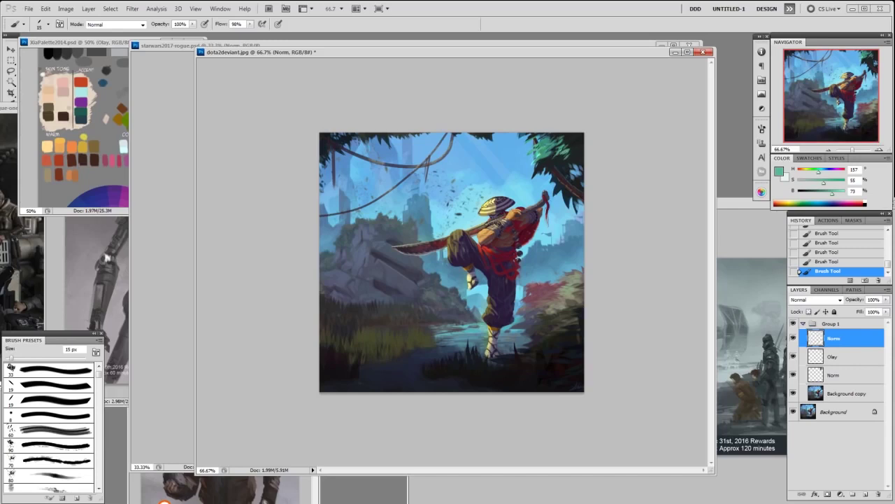
pyautogui.keyDown('alt'); pyautogui.click(539, 144); pyautogui.keyUp('alt')
pyautogui.keyDown('alt'); pyautogui.click(547, 147); pyautogui.keyUp('alt')
# Flip the canvas horizontally to check the composition, and revert the flip
pyautogui.click(836, 375)
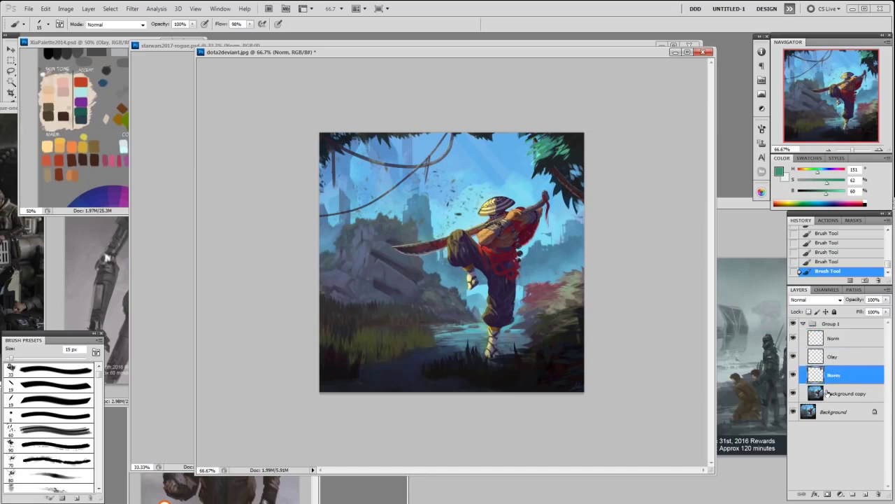
pyautogui.click(827, 394)
pyautogui.hotkey('ctrl', 'shift', 'h')
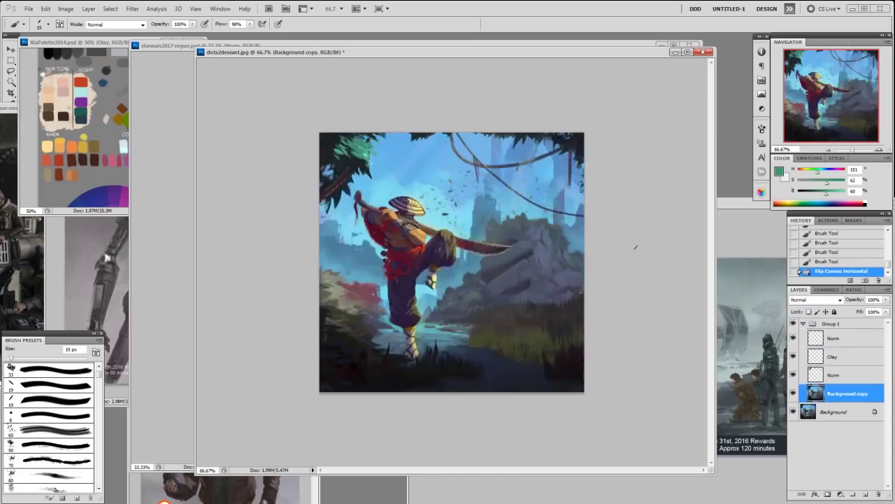
pyautogui.click(831, 263)
# Add a layer named Norm directly above Background copy and mix a dark blue-grey of hue 199, saturation 41% and brightness 29%
pyautogui.press('F2')
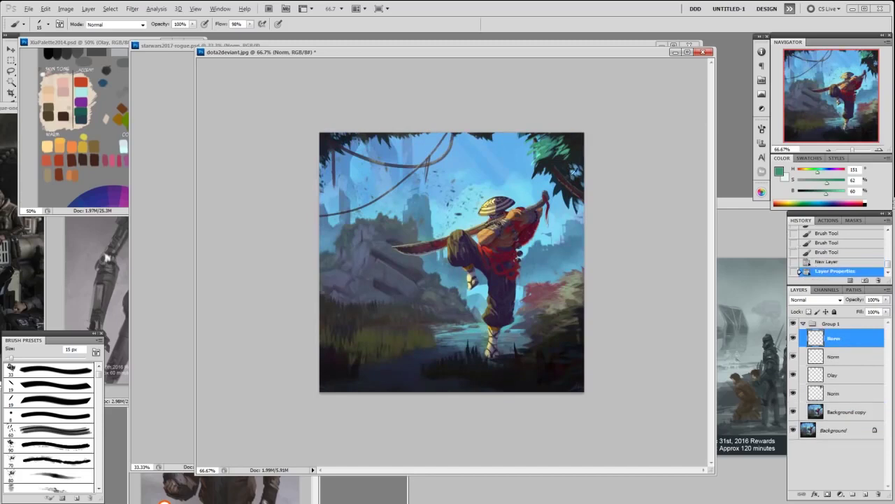
pyautogui.keyDown('alt'); pyautogui.click(571, 190); pyautogui.keyUp('alt')
pyautogui.moveTo(810, 195); pyautogui.dragTo(819, 186)
pyautogui.moveTo(845, 339); pyautogui.dragTo(839, 400)
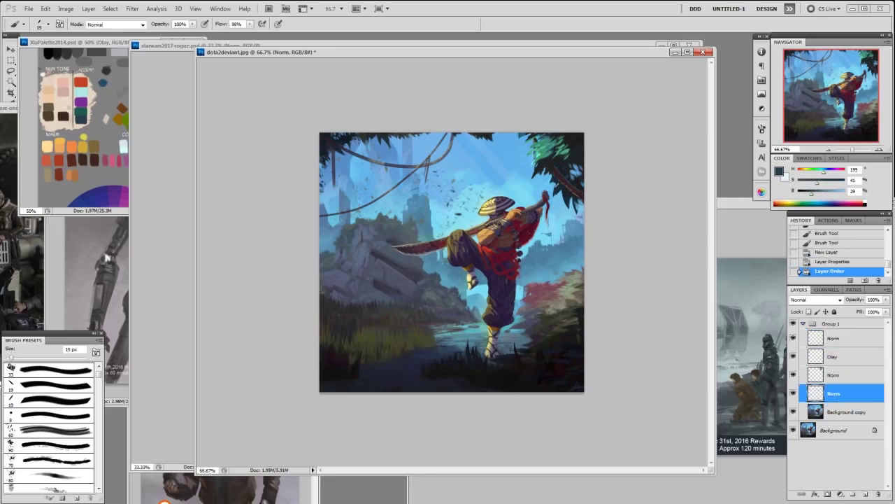
# Paint blue-grey background leaves below the upper-right cluster with a 15 px brush, raising the brightness to 39%
pyautogui.moveTo(556, 188); pyautogui.dragTo(556, 183)
pyautogui.hotkey('ctrl', 'z')
pyautogui.click(815, 195)
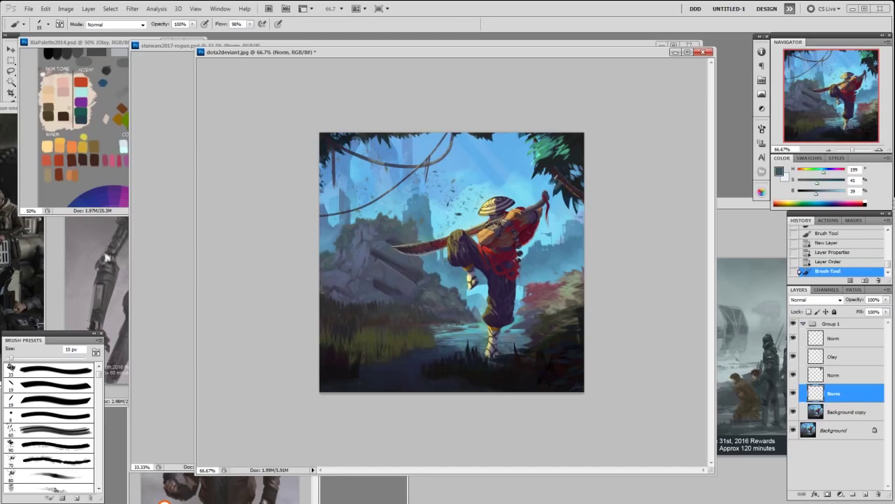
pyautogui.click(559, 178)
pyautogui.click(560, 173)
pyautogui.click(555, 172)
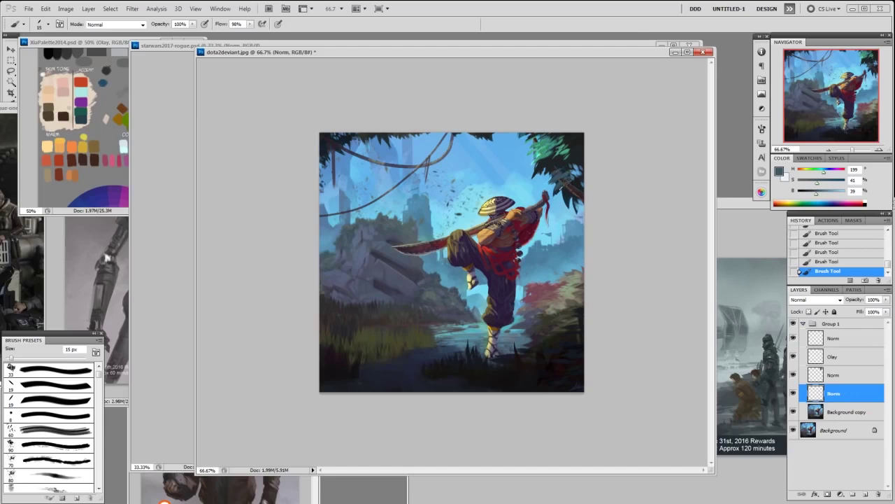
# Add another Norm layer above Background copy and cover the dark hanging branch at the upper right with sampled sky blue at 45 px
pyautogui.click(833, 409)
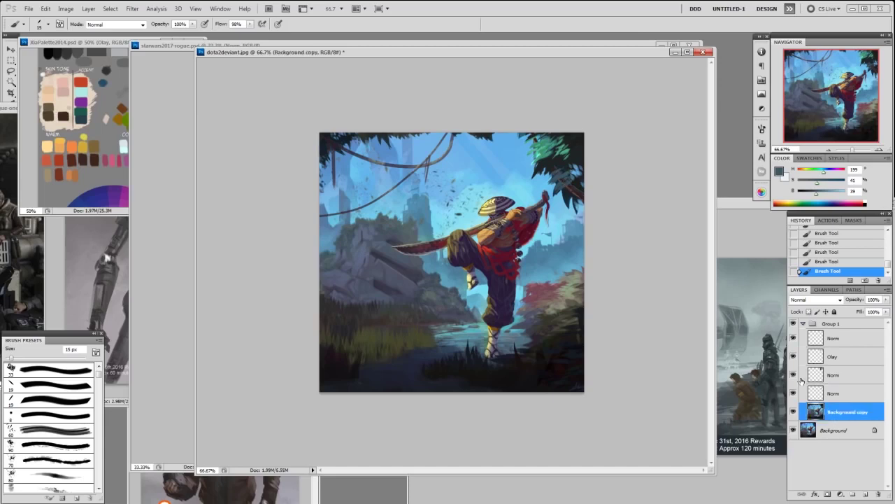
pyautogui.press('F2')
pyautogui.rightClick(506, 223)
pyautogui.click(561, 279)
pyautogui.click(609, 198)
pyautogui.keyDown('alt'); pyautogui.click(557, 209); pyautogui.keyUp('alt')
pyautogui.press(']')
pyautogui.press(']')
pyautogui.press(']')
pyautogui.press(']')
pyautogui.press(']')
pyautogui.press(']')
pyautogui.moveTo(577, 208)
pyautogui.mouseDown()
pyautogui.moveTo(557, 172)
pyautogui.moveTo(572, 170)
pyautogui.moveTo(584, 182)
pyautogui.moveTo(586, 167)
pyautogui.moveTo(582, 179)
pyautogui.mouseUp()
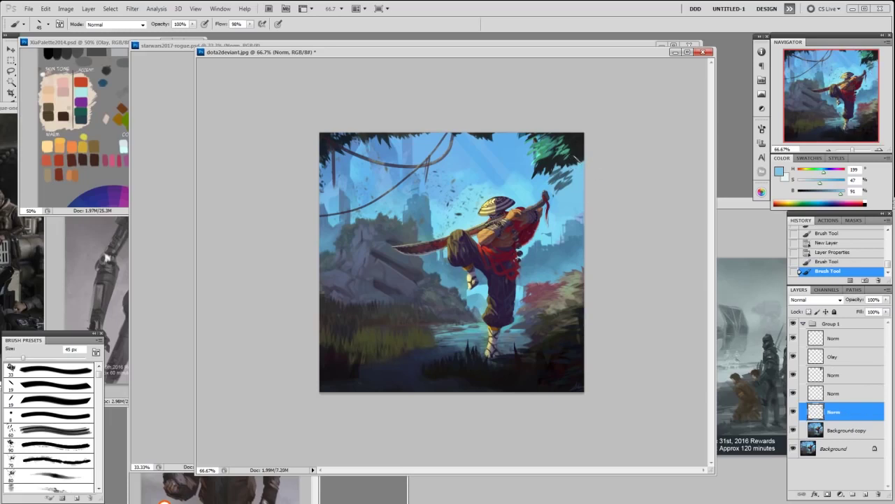
# Erase the excess sky-blue paint around the lower edge of the green leaf cluster with a 19 px eraser
pyautogui.press('e')
pyautogui.rightClick(575, 160)
pyautogui.moveTo(573, 161); pyautogui.dragTo(577, 165)
pyautogui.click(568, 168)
pyautogui.click(567, 166)
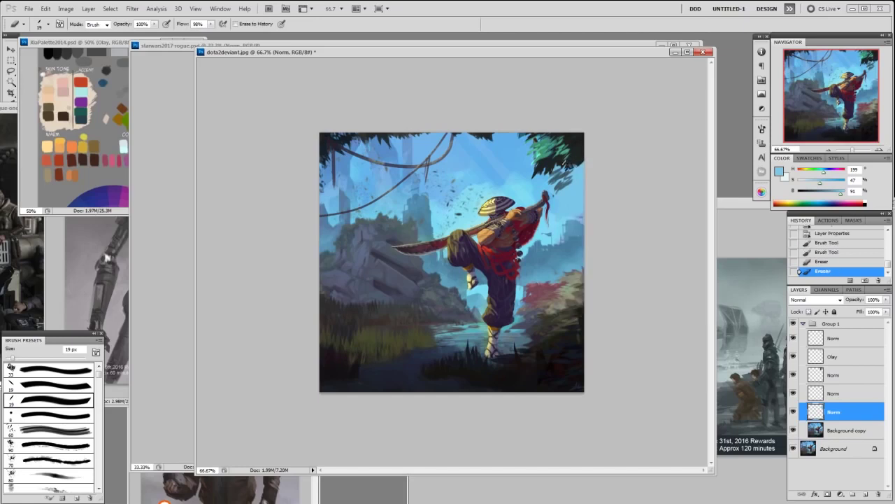
# Move the blue-grey leaves on their Norm layer closer to the canvas's right edge and sample a blue from them for the brush
pyautogui.click(820, 394)
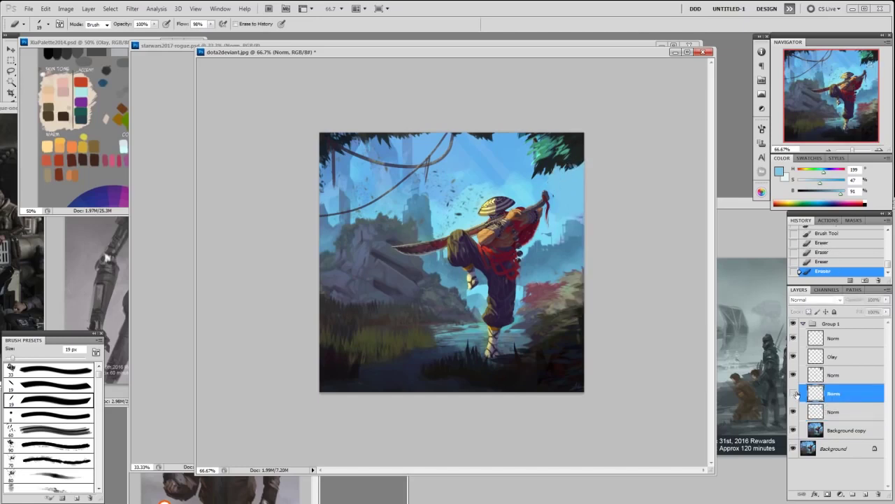
pyautogui.press('v')
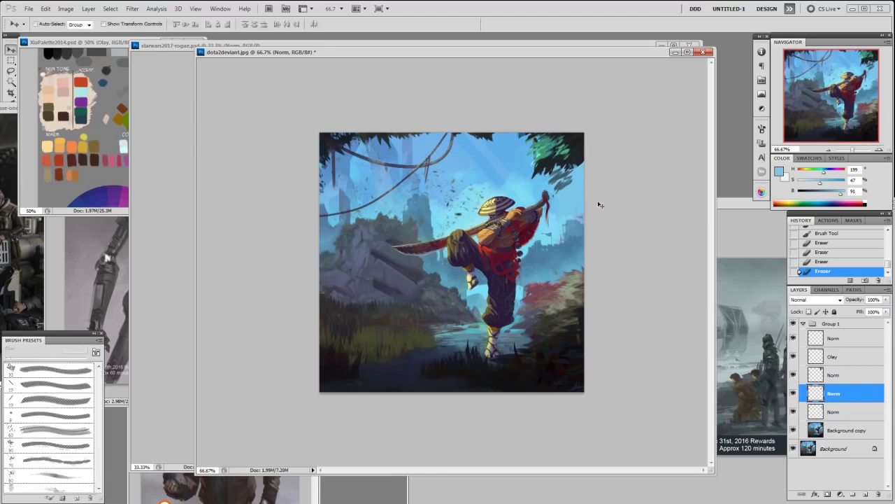
pyautogui.moveTo(579, 196); pyautogui.dragTo(578, 197)
pyautogui.press('b')
pyautogui.keyDown('alt'); pyautogui.click(578, 187); pyautogui.keyUp('alt')
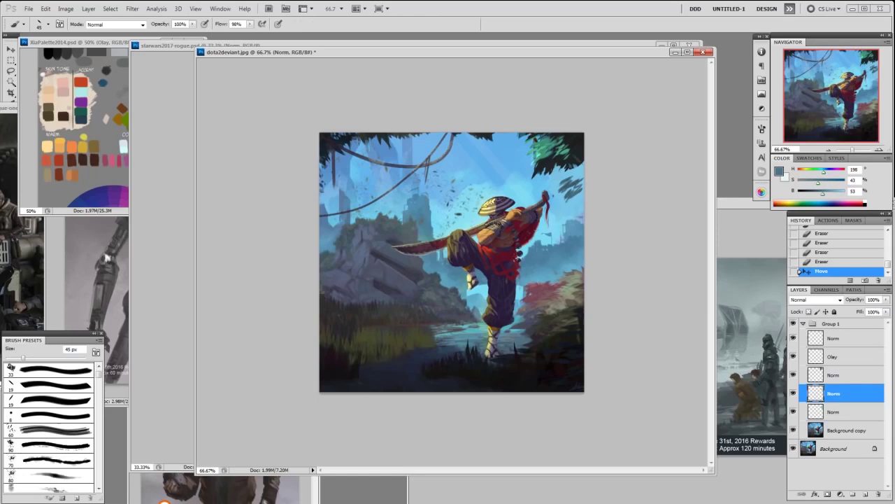
# Choose the slanted 19 px brush and paint more leaves in sampled blue-grey into the background cluster at the canvas's right edge
pyautogui.rightClick(604, 178)
pyautogui.rightClick(555, 198)
pyautogui.click(613, 253)
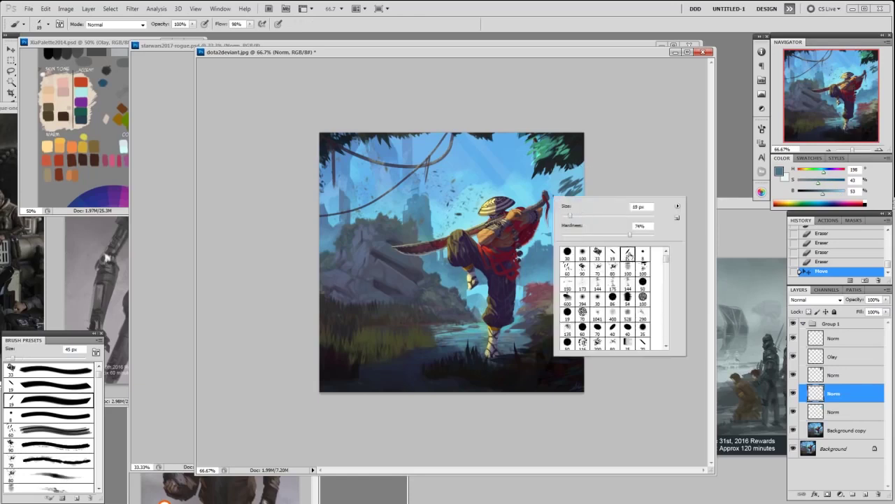
pyautogui.click(571, 190)
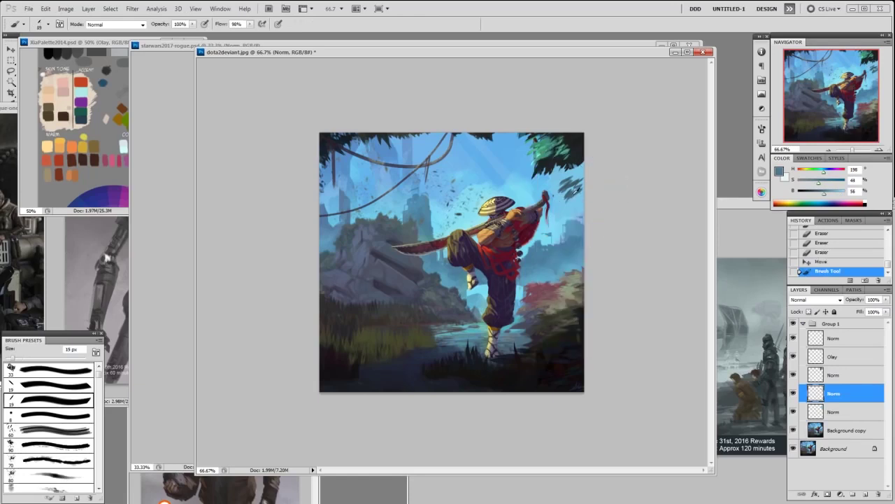
pyautogui.keyDown('alt'); pyautogui.click(579, 193); pyautogui.keyUp('alt')
pyautogui.moveTo(582, 189); pyautogui.dragTo(574, 197)
pyautogui.moveTo(580, 186); pyautogui.dragTo(571, 196)
# Reduce the brush to 10 px and then 9 px, and fill out the background leaves in a darker blue-grey sampled from them
pyautogui.press('[')
pyautogui.press('[')
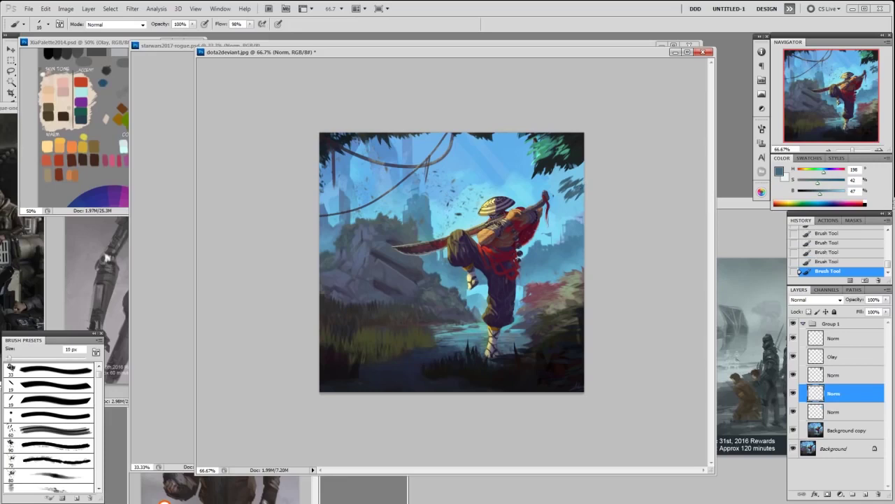
pyautogui.moveTo(584, 174); pyautogui.dragTo(575, 177)
pyautogui.keyDown('alt'); pyautogui.click(573, 183); pyautogui.keyUp('alt')
pyautogui.press(']')
pyautogui.press(']')
pyautogui.press(']')
pyautogui.press('[')
pyautogui.press('[')
pyautogui.press('[')
pyautogui.press('[')
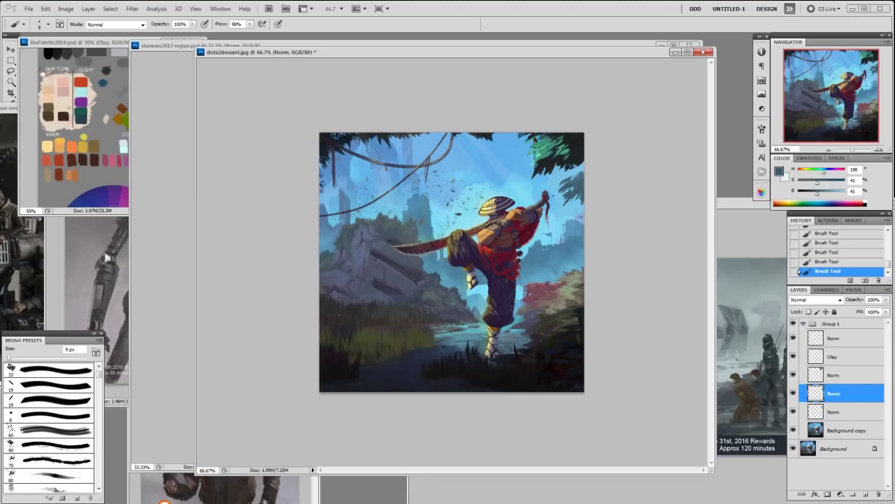
# Paint a second dark blue-grey leaf cluster lower down the canvas's right edge, using the 19 px slanted brushes and then 15 px
pyautogui.moveTo(563, 238); pyautogui.dragTo(586, 224)
pyautogui.rightClick(587, 232)
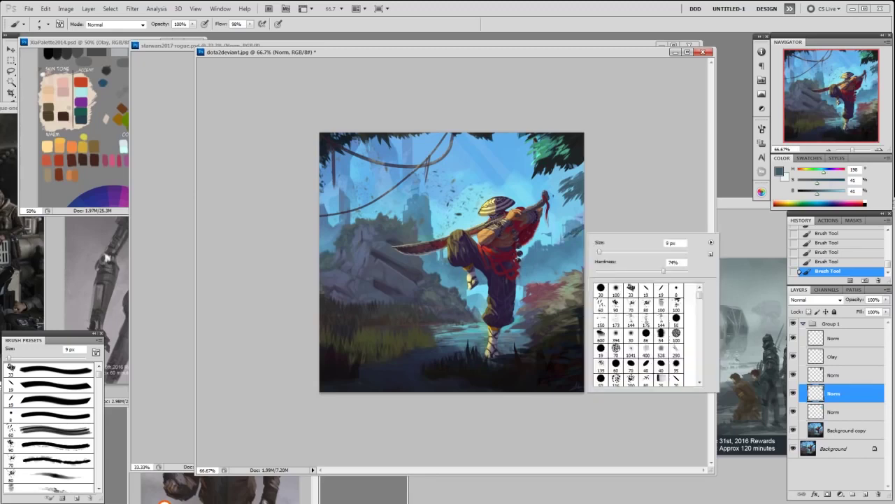
pyautogui.doubleClick(646, 291)
pyautogui.moveTo(575, 228)
pyautogui.mouseDown()
pyautogui.moveTo(584, 218)
pyautogui.moveTo(583, 235)
pyautogui.mouseUp()
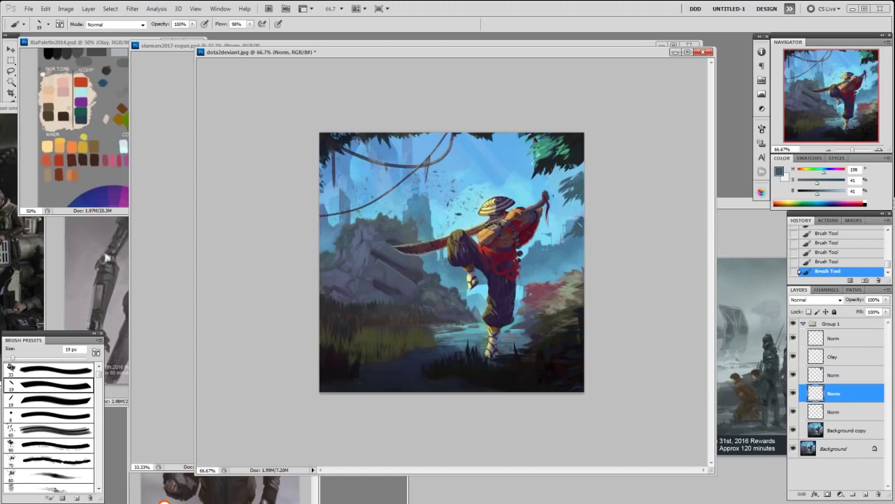
pyautogui.rightClick(610, 255)
pyautogui.rightClick(568, 271)
pyautogui.click(628, 315)
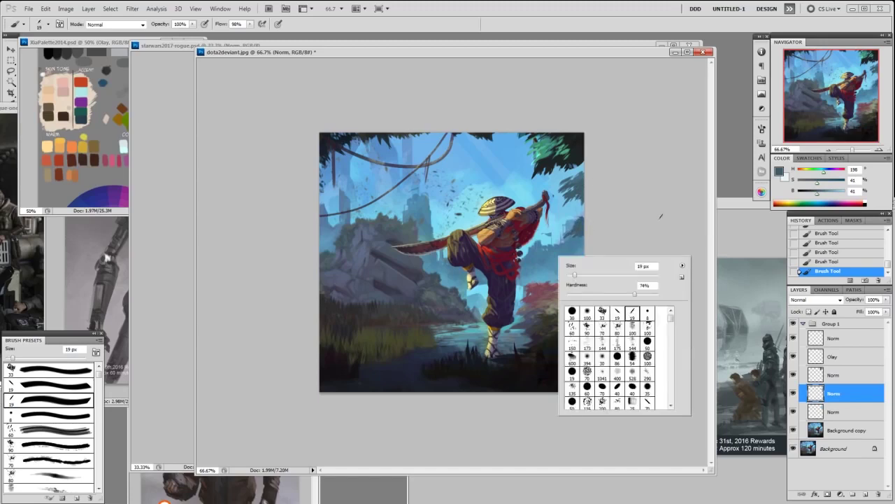
pyautogui.click(661, 214)
pyautogui.press(']')
pyautogui.press(']')
pyautogui.press(']')
pyautogui.press(']')
pyautogui.press('[')
pyautogui.press('[')
pyautogui.press('[')
pyautogui.press('[')
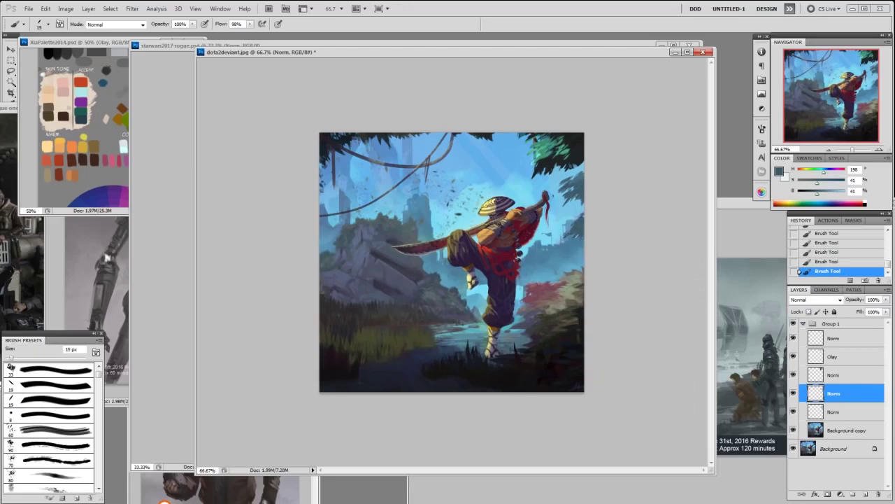
# Sample the green of the upper-right leaves and highlight them on the topmost Norm layer with the brush in Color Dodge mode
pyautogui.keyDown('alt'); pyautogui.click(550, 151); pyautogui.keyUp('alt')
pyautogui.click(838, 375)
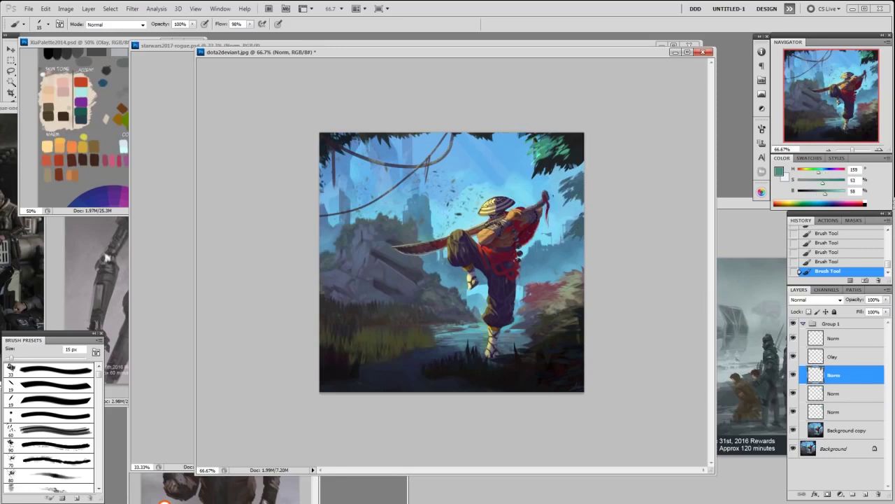
pyautogui.click(833, 338)
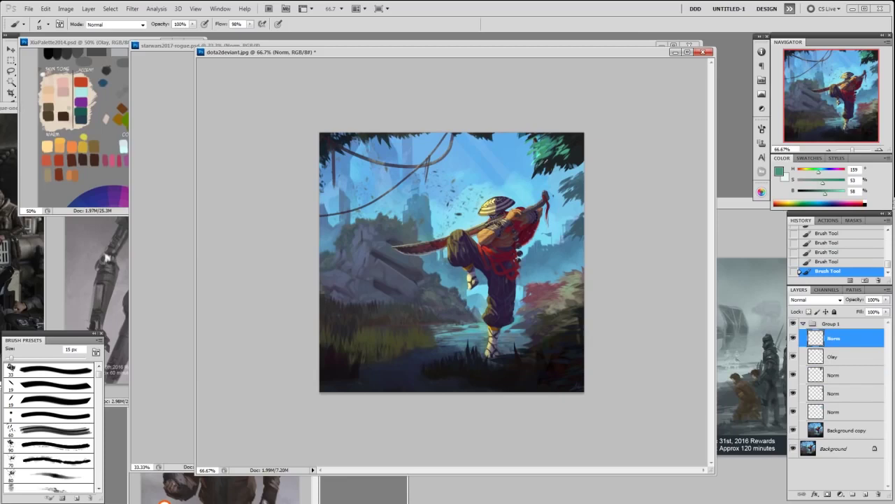
pyautogui.click(140, 24)
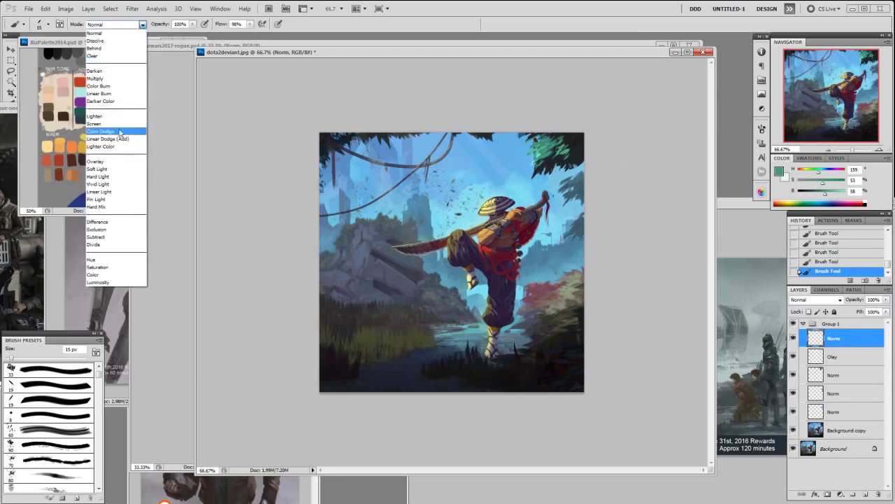
pyautogui.click(121, 133)
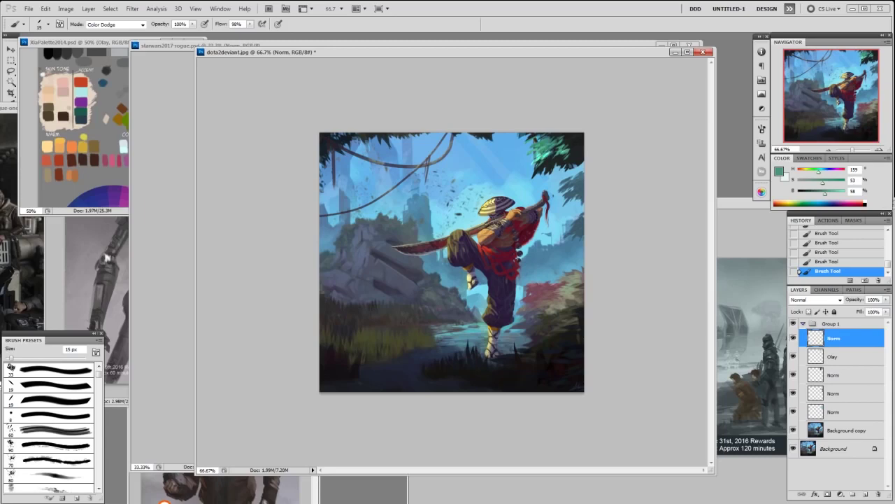
# Step back through the history past the latest Color Dodge strokes and repaint the green leaf highlights at 50% brush opacity
pyautogui.click(831, 259)
pyautogui.click(843, 236)
pyautogui.moveTo(887, 264); pyautogui.dragTo(890, 256)
pyautogui.click(856, 251)
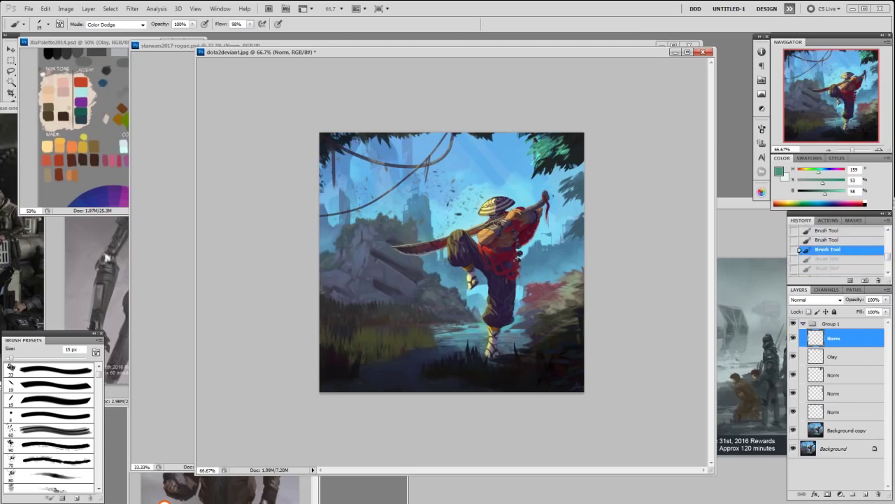
pyautogui.moveTo(548, 151); pyautogui.dragTo(540, 159)
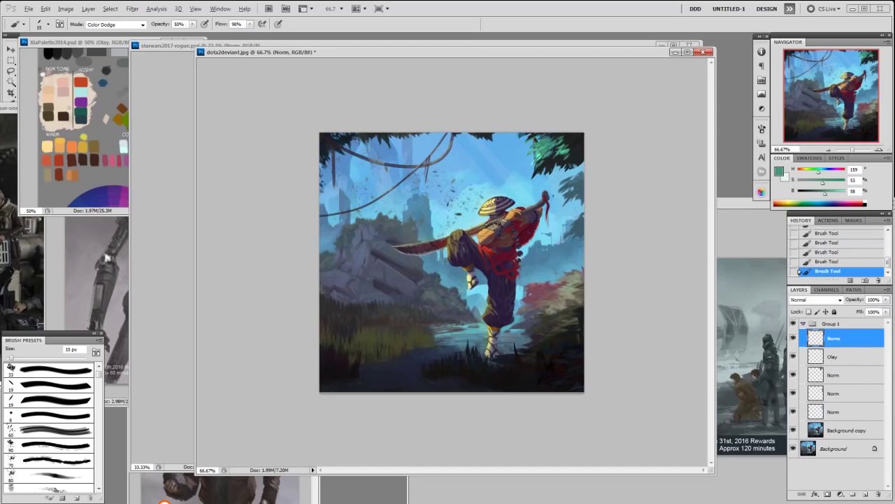
# Return the brush to Normal mode and paint brighter highlights on the upper-right leaves with greens sampled from them
pyautogui.keyDown('alt'); pyautogui.click(544, 151); pyautogui.keyUp('alt')
pyautogui.click(122, 25)
pyautogui.click(112, 32)
pyautogui.keyDown('alt'); pyautogui.click(539, 159); pyautogui.keyUp('alt')
pyautogui.keyDown('alt'); pyautogui.click(545, 155); pyautogui.keyUp('alt')
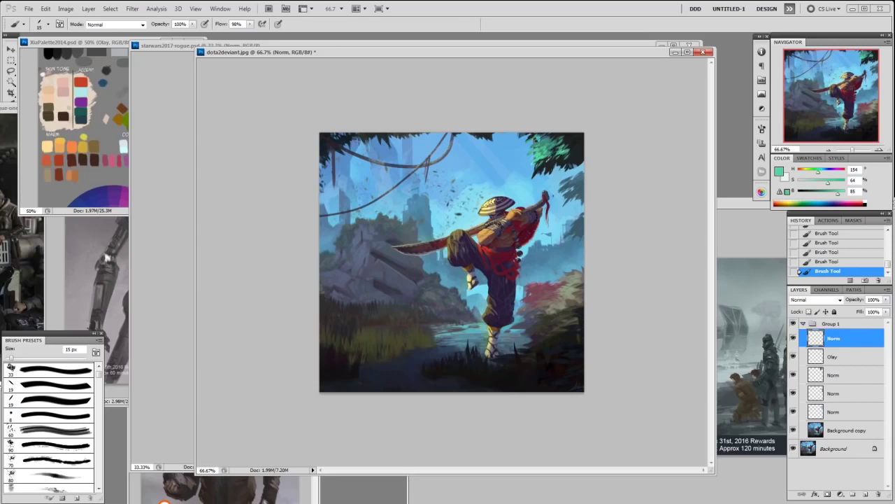
# Mix a pale green with 41% saturation and 89% brightness and highlight the background leaves on their Norm layer, blending with sampled leaf colors
pyautogui.moveTo(828, 183)
pyautogui.mouseDown()
pyautogui.moveTo(817, 183)
pyautogui.moveTo(840, 196)
pyautogui.mouseUp()
pyautogui.click(840, 396)
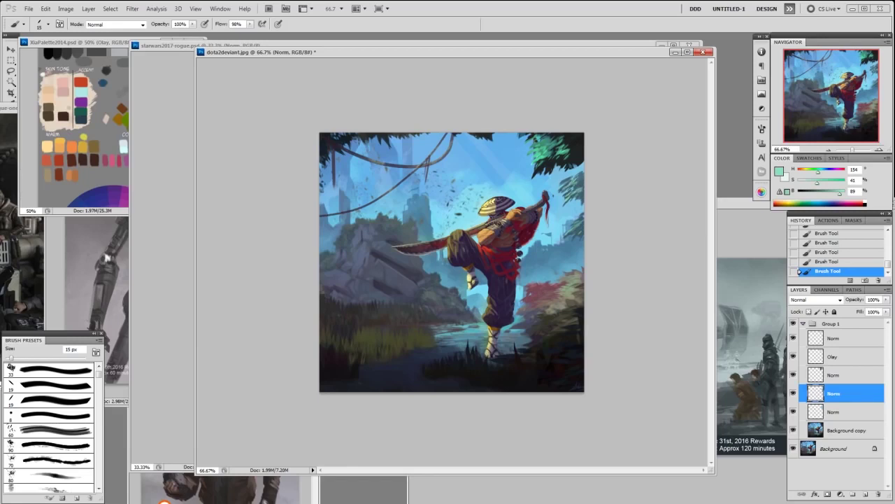
pyautogui.keyDown('alt'); pyautogui.click(584, 182); pyautogui.keyUp('alt')
pyautogui.keyDown('alt'); pyautogui.click(576, 177); pyautogui.keyUp('alt')
pyautogui.keyDown('alt'); pyautogui.click(584, 170); pyautogui.keyUp('alt')
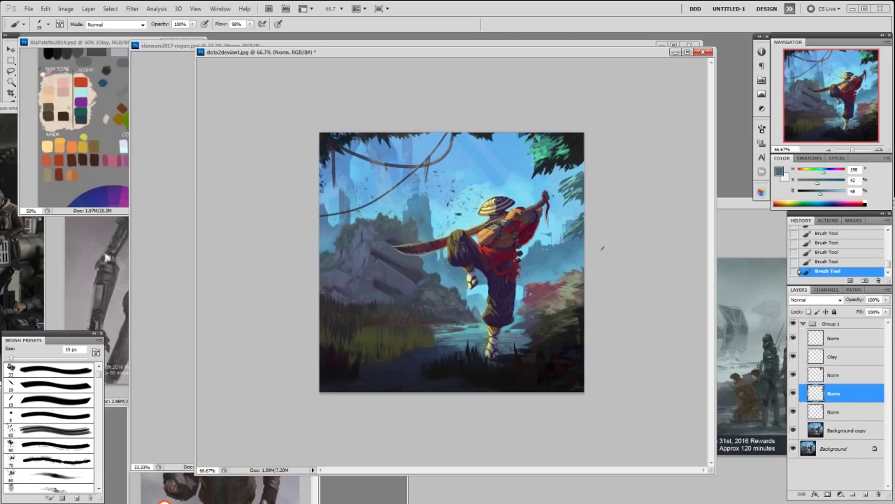
# Lasso the lower background leaf cluster, stretch it wider and flatter with Free Transform, reposition it near the right edge, and deselect
pyautogui.press('l')
pyautogui.moveTo(550, 232)
pyautogui.mouseDown()
pyautogui.moveTo(592, 245)
pyautogui.moveTo(562, 245)
pyautogui.mouseUp()
pyautogui.moveTo(610, 225); pyautogui.dragTo(555, 242)
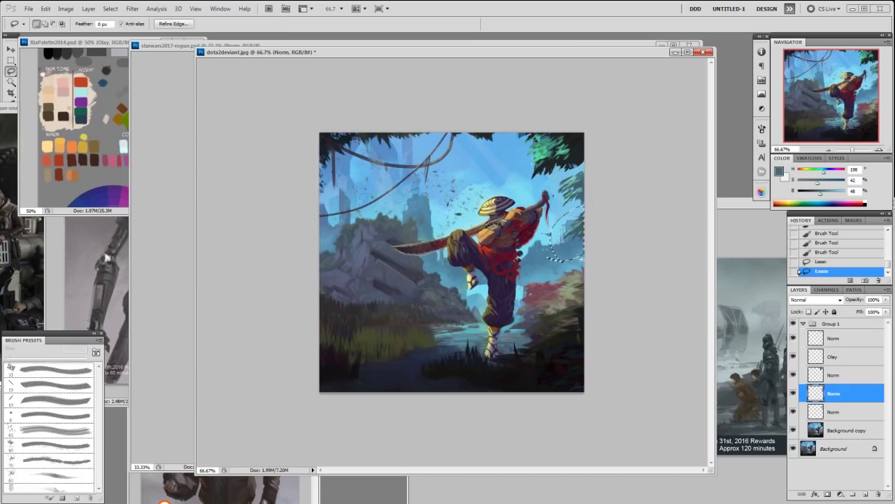
pyautogui.hotkey('ctrl', 't')
pyautogui.moveTo(547, 236); pyautogui.dragTo(504, 240)
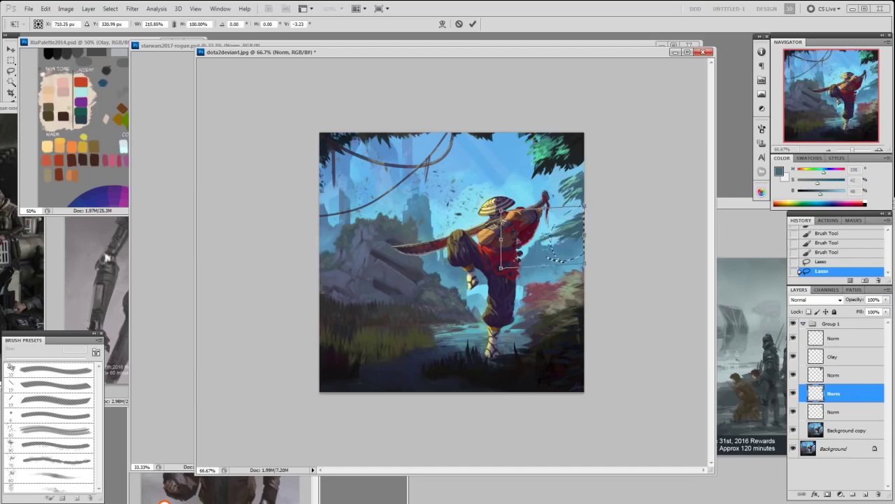
pyautogui.moveTo(584, 263); pyautogui.dragTo(568, 253)
pyautogui.moveTo(568, 232); pyautogui.dragTo(580, 233)
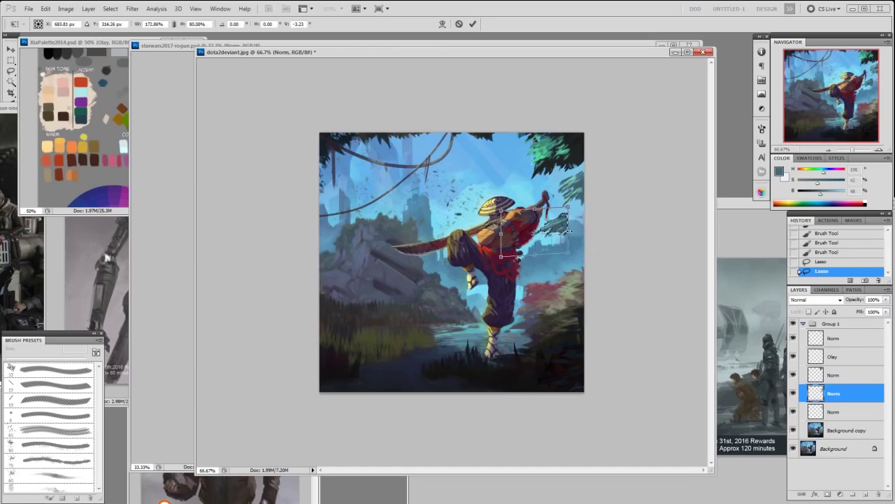
pyautogui.moveTo(581, 232); pyautogui.dragTo(571, 231)
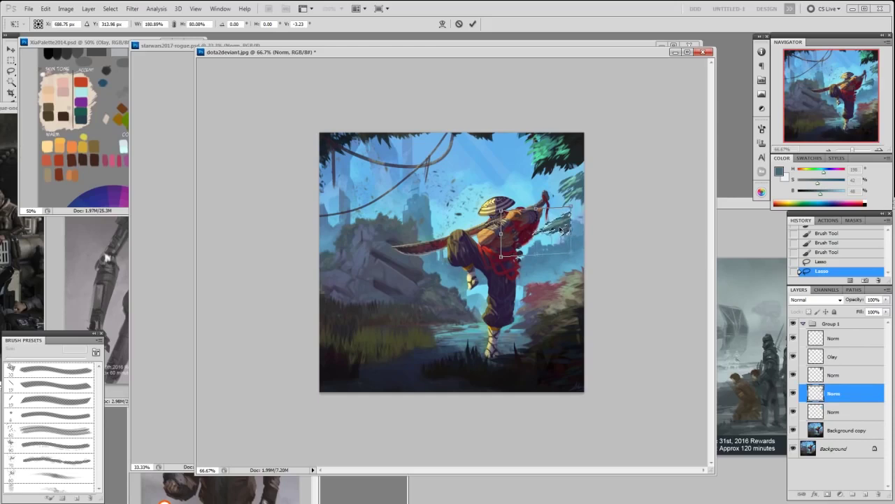
pyautogui.press('Return')
pyautogui.moveTo(577, 224)
pyautogui.mouseDown()
pyautogui.moveTo(560, 224)
pyautogui.moveTo(582, 219)
pyautogui.mouseUp()
pyautogui.hotkey('ctrl', 'd')
# Erase stray parts of the lower leaf cluster and repaint its leaves at 15 px with blues sampled from the leaves above
pyautogui.press('e')
pyautogui.press('b')
pyautogui.keyDown('alt'); pyautogui.click(573, 187); pyautogui.keyUp('alt')
pyautogui.moveTo(578, 199); pyautogui.dragTo(584, 207)
pyautogui.keyDown('alt'); pyautogui.click(575, 188); pyautogui.keyUp('alt')
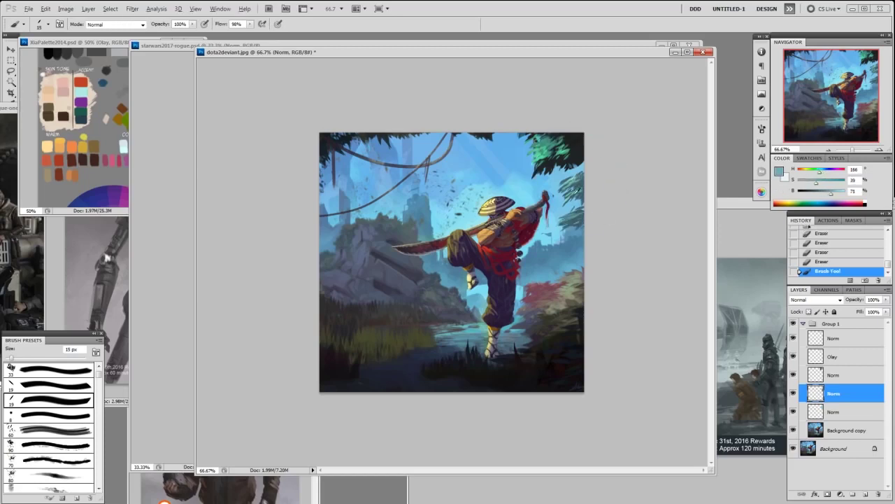
pyautogui.keyDown('alt'); pyautogui.click(572, 177); pyautogui.keyUp('alt')
pyautogui.moveTo(582, 203)
pyautogui.mouseDown()
pyautogui.moveTo(585, 211)
pyautogui.moveTo(583, 203)
pyautogui.mouseUp()
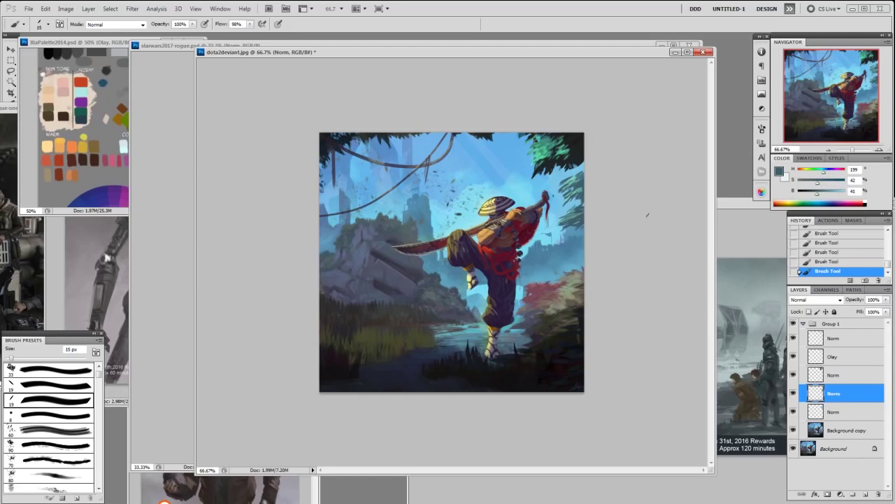
# Toggle the visibility of Group 1 and the topmost Norm layer to compare the painting with and without the additions
pyautogui.click(793, 324)
pyautogui.click(793, 324)
pyautogui.click(794, 324)
pyautogui.click(794, 324)
pyautogui.click(794, 338)
pyautogui.click(794, 339)
pyautogui.click(791, 326)
pyautogui.click(793, 324)
# On the Norm layer below Olay, paint grass blades around the swordsman's standing foot in sampled leaf green at 50% opacity and 40 px
pyautogui.keyDown('alt'); pyautogui.click(536, 140); pyautogui.keyUp('alt')
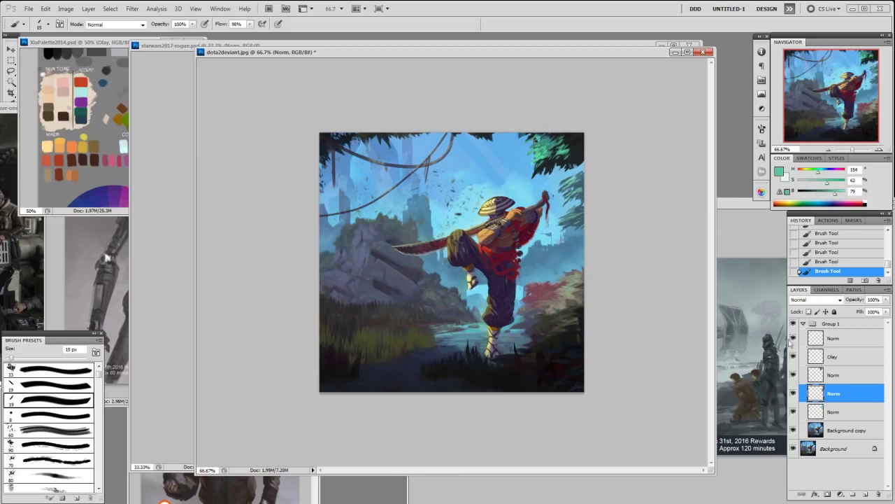
pyautogui.click(834, 375)
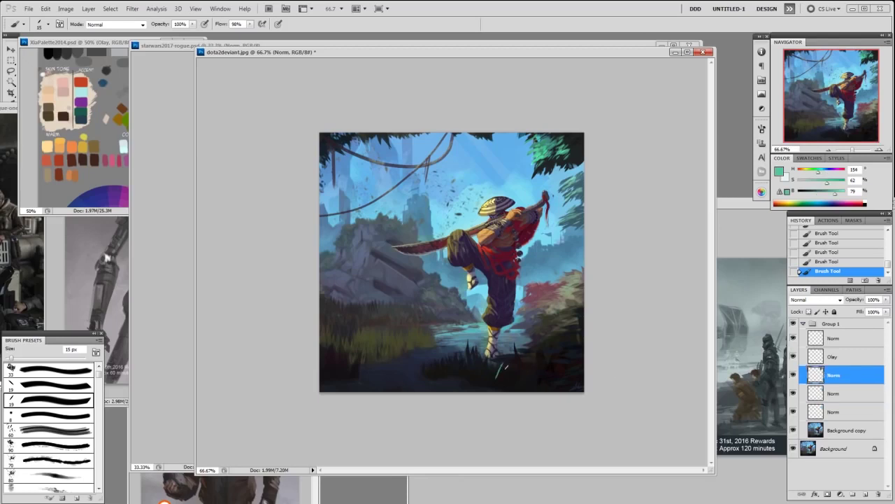
pyautogui.press(']')
pyautogui.press(']')
pyautogui.press(']')
pyautogui.press(']')
pyautogui.press(']')
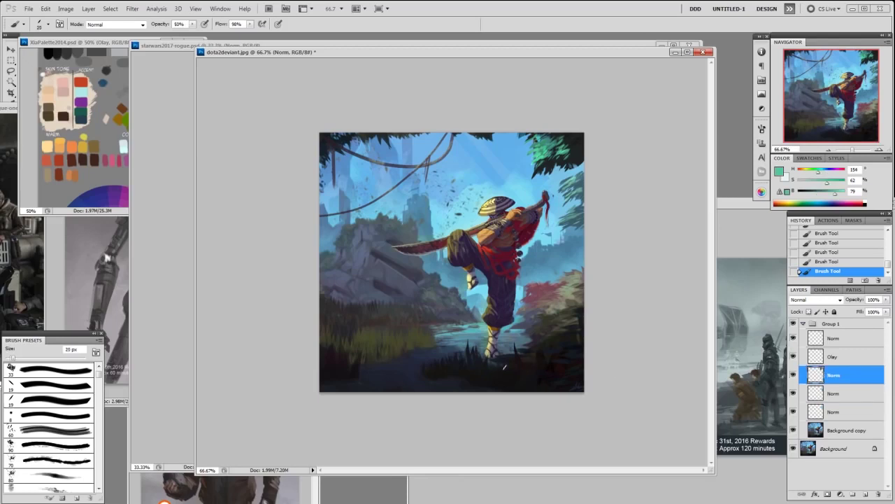
pyautogui.moveTo(494, 370)
pyautogui.mouseDown()
pyautogui.moveTo(503, 360)
pyautogui.moveTo(478, 375)
pyautogui.moveTo(519, 354)
pyautogui.mouseUp()
pyautogui.hotkey('ctrl', 'z')
pyautogui.hotkey('ctrl', '-')
pyautogui.hotkey('ctrl', '-')
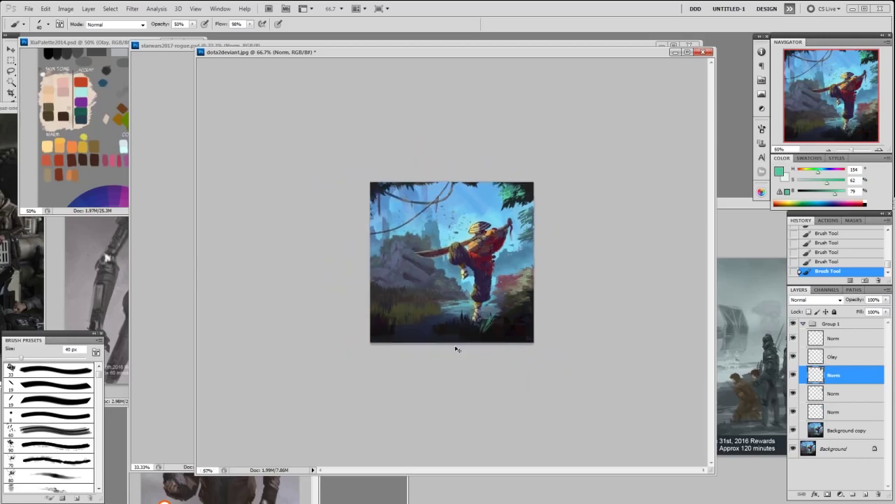
pyautogui.moveTo(460, 314)
pyautogui.mouseDown()
pyautogui.moveTo(464, 306)
pyautogui.moveTo(456, 306)
pyautogui.moveTo(476, 307)
pyautogui.mouseUp()
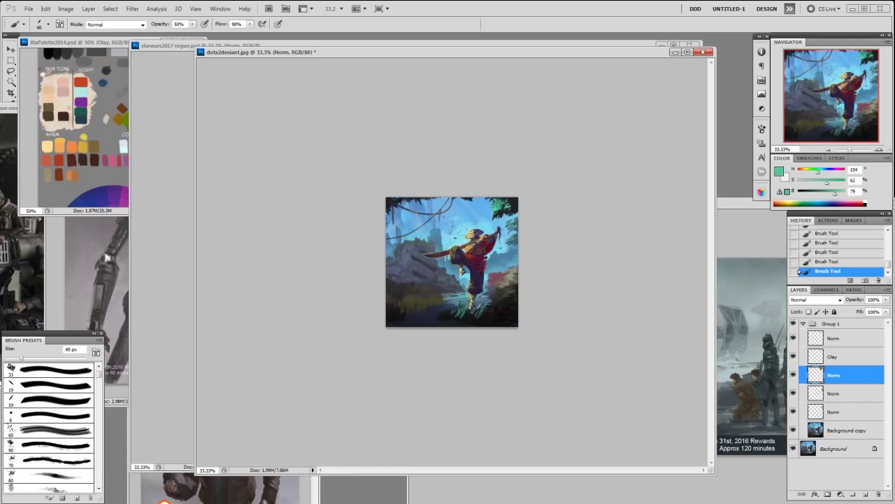
pyautogui.moveTo(488, 312); pyautogui.dragTo(501, 301)
# Thin the grass around the foot with a 19 px eraser and extend the green blades toward the lower-right corner of the painting
pyautogui.press('e')
pyautogui.moveTo(487, 314)
pyautogui.mouseDown()
pyautogui.moveTo(496, 303)
pyautogui.moveTo(454, 315)
pyautogui.mouseUp()
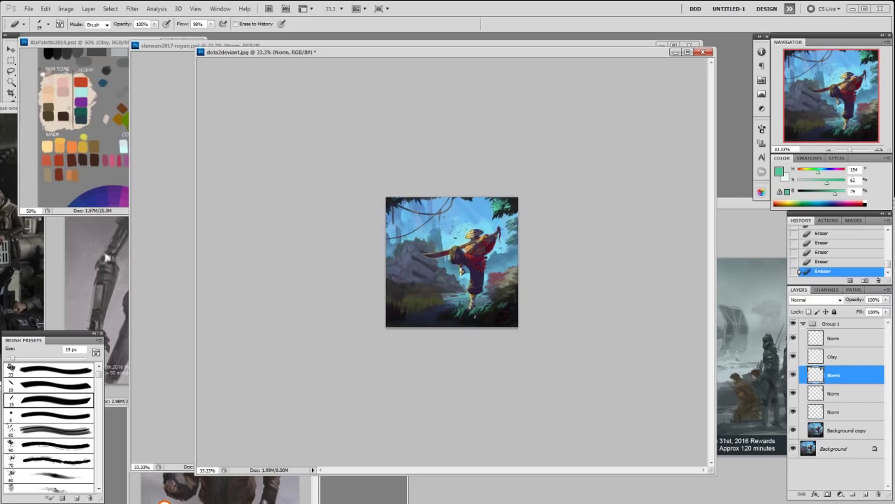
pyautogui.press('b')
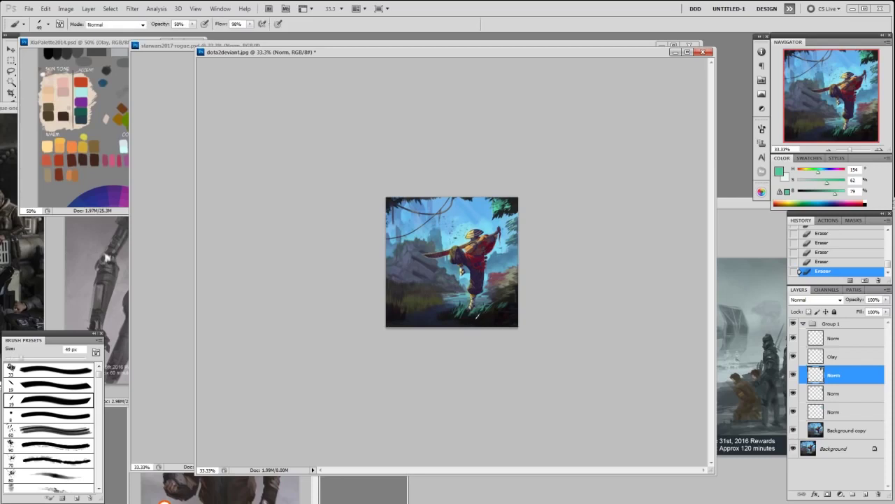
pyautogui.moveTo(503, 305)
pyautogui.mouseDown()
pyautogui.moveTo(513, 303)
pyautogui.moveTo(506, 306)
pyautogui.mouseUp()
pyautogui.press('[')
pyautogui.press('e')
pyautogui.press('b')
pyautogui.press(']')
pyautogui.press(']')
pyautogui.moveTo(511, 302); pyautogui.dragTo(514, 311)
# Add more green blades on the bank beside the foot with the 40 px brush and trim them with the 19 px eraser
pyautogui.press('[')
pyautogui.press('[')
pyautogui.press('[')
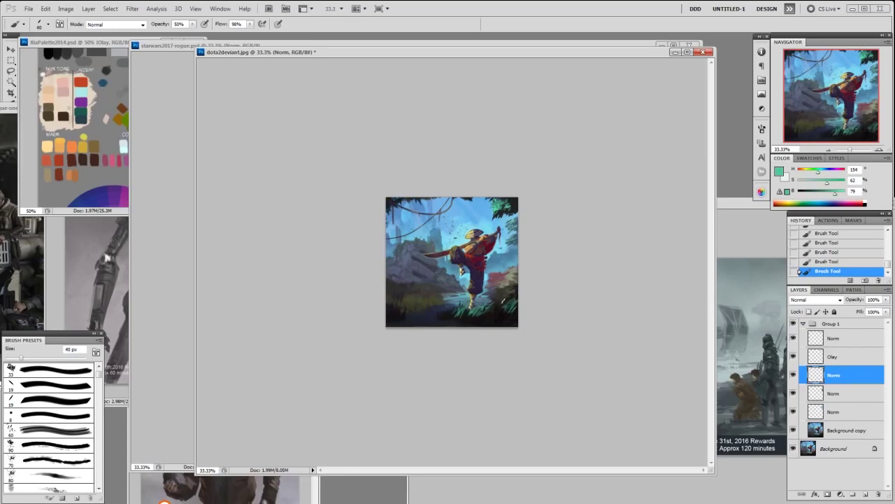
pyautogui.moveTo(505, 301); pyautogui.dragTo(504, 299)
pyautogui.press('e')
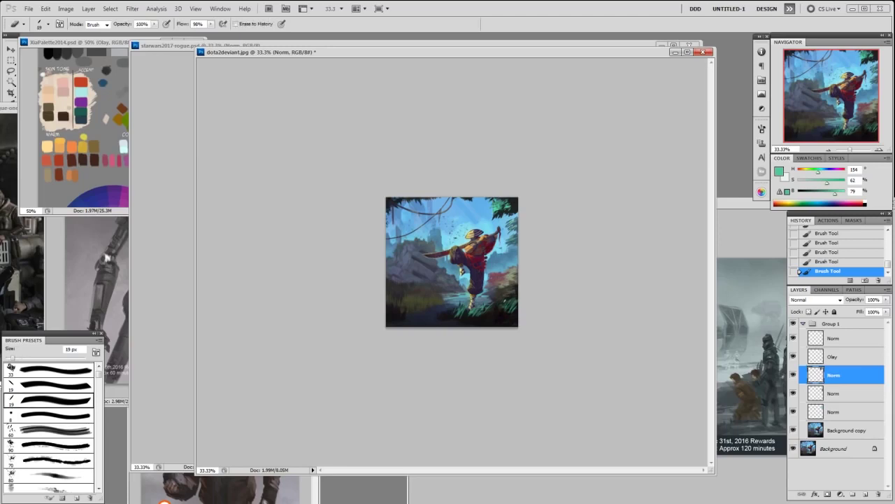
pyautogui.moveTo(504, 300); pyautogui.dragTo(502, 304)
pyautogui.moveTo(496, 316)
pyautogui.mouseDown()
pyautogui.moveTo(480, 322)
pyautogui.moveTo(510, 323)
pyautogui.moveTo(512, 315)
pyautogui.moveTo(482, 317)
pyautogui.mouseUp()
pyautogui.press('b')
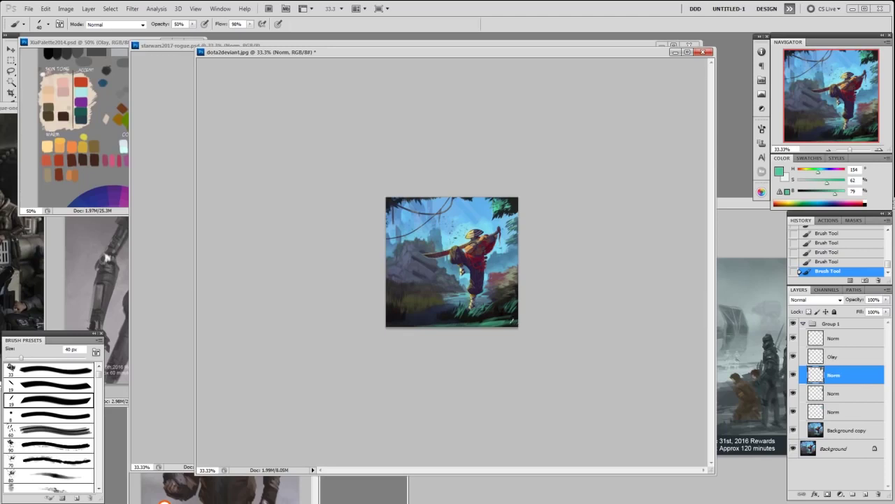
# Compare the painting with Group 1 hidden, add an Overlay layer named Olay, and move it directly above Background copy
pyautogui.click(794, 323)
pyautogui.click(794, 324)
pyautogui.press('F3')
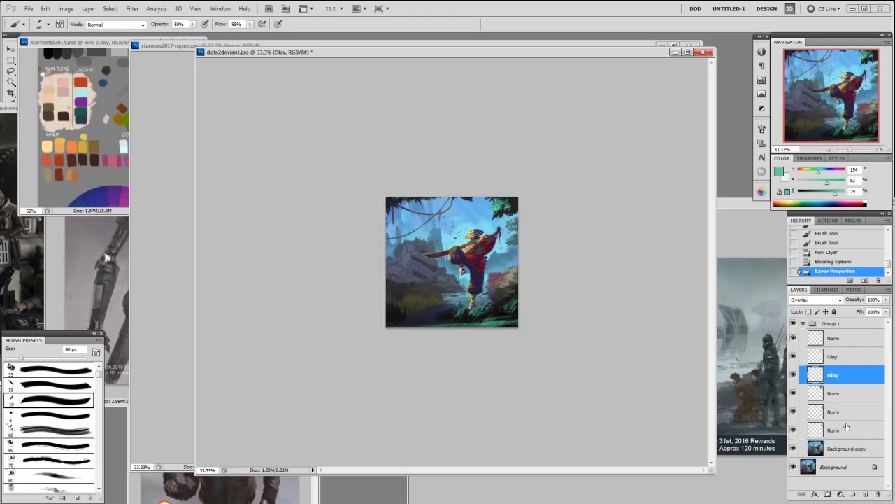
pyautogui.moveTo(836, 383); pyautogui.dragTo(839, 437)
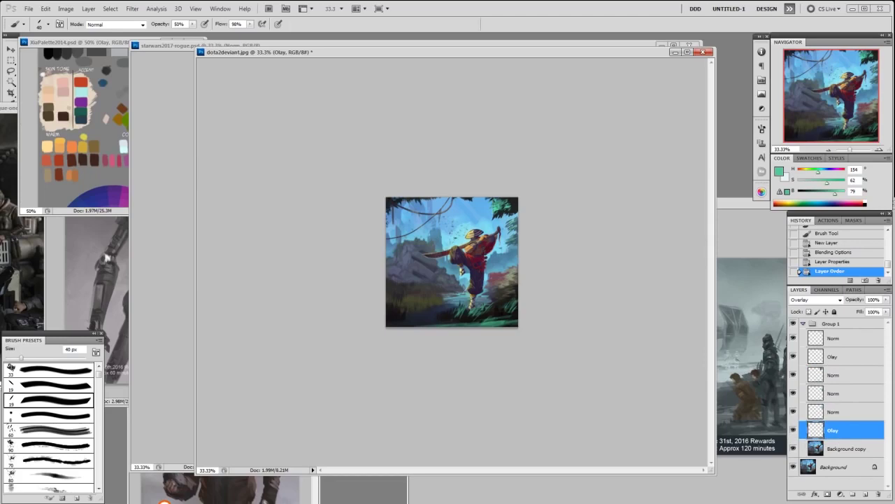
# On the Olay layer, paint near-white highlights (saturation 0%) over the left bank's grass with the 80 px brush at 50% opacity
pyautogui.keyDown('alt'); pyautogui.click(467, 233); pyautogui.keyUp('alt')
pyautogui.moveTo(821, 184); pyautogui.dragTo(785, 189)
pyautogui.press(']')
pyautogui.press(']')
pyautogui.press(']')
pyautogui.press(']')
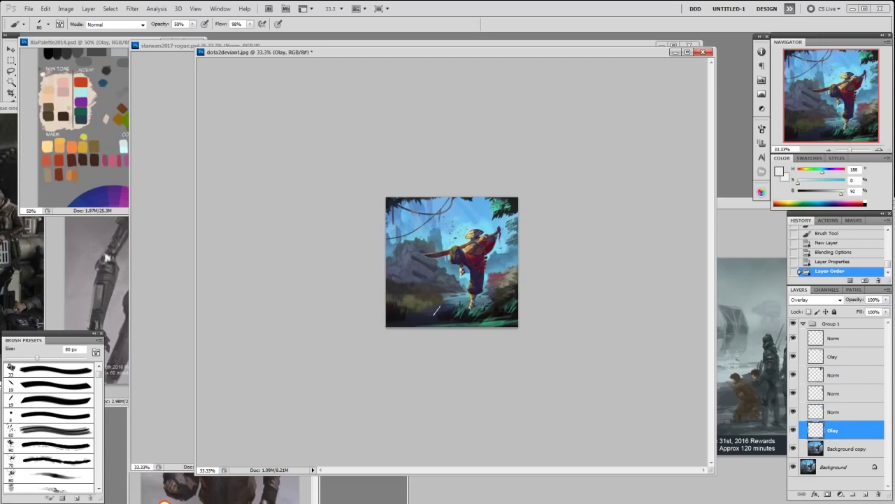
pyautogui.moveTo(426, 313)
pyautogui.mouseDown()
pyautogui.moveTo(459, 308)
pyautogui.moveTo(443, 314)
pyautogui.mouseUp()
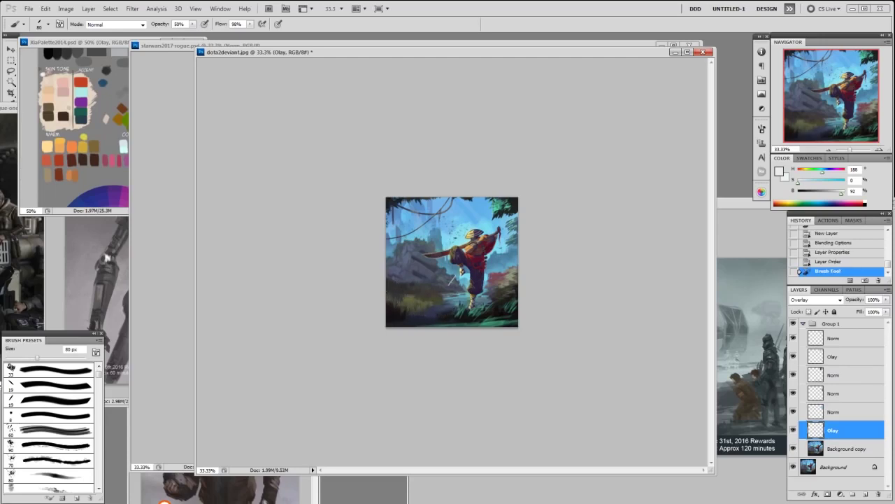
pyautogui.moveTo(398, 297)
pyautogui.mouseDown()
pyautogui.moveTo(438, 308)
pyautogui.moveTo(429, 304)
pyautogui.mouseUp()
pyautogui.moveTo(428, 303)
pyautogui.mouseDown()
pyautogui.moveTo(390, 305)
pyautogui.moveTo(413, 311)
pyautogui.mouseUp()
pyautogui.moveTo(413, 310); pyautogui.dragTo(425, 312)
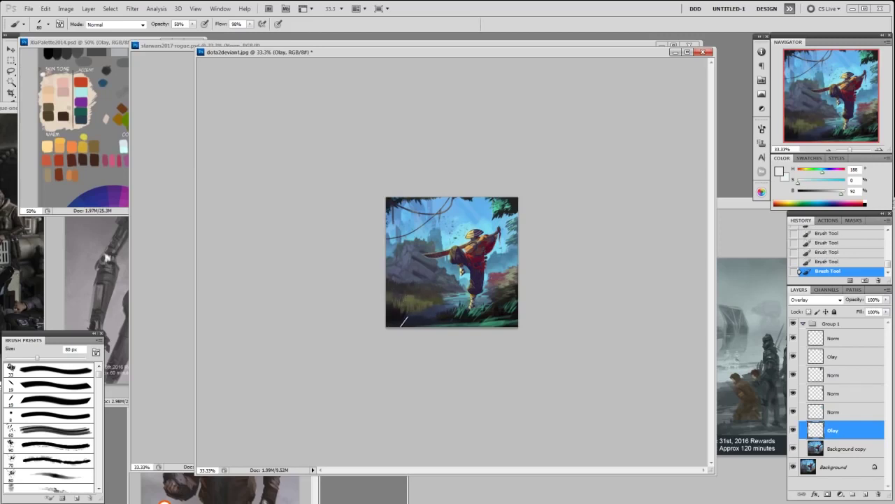
# Add finer highlights to the left bank's grass with the 30 px brush and trim them with the 19 px eraser
pyautogui.press('[')
pyautogui.press('[')
pyautogui.press('[')
pyautogui.press('[')
pyautogui.press('[')
pyautogui.press('[')
pyautogui.moveTo(422, 301)
pyautogui.mouseDown()
pyautogui.moveTo(391, 311)
pyautogui.moveTo(447, 305)
pyautogui.moveTo(417, 296)
pyautogui.mouseUp()
pyautogui.press('e')
pyautogui.moveTo(417, 296); pyautogui.dragTo(419, 296)
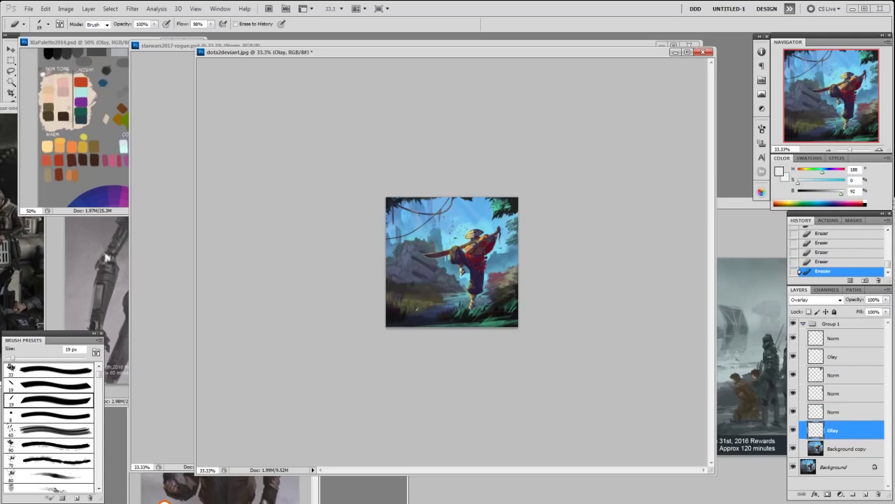
# Paint short highlight blades in the middle of the left bank's grass with the 30 px brush
pyautogui.press('b')
pyautogui.moveTo(408, 302); pyautogui.dragTo(409, 297)
pyautogui.moveTo(408, 301); pyautogui.dragTo(411, 296)
pyautogui.moveTo(409, 300); pyautogui.dragTo(411, 298)
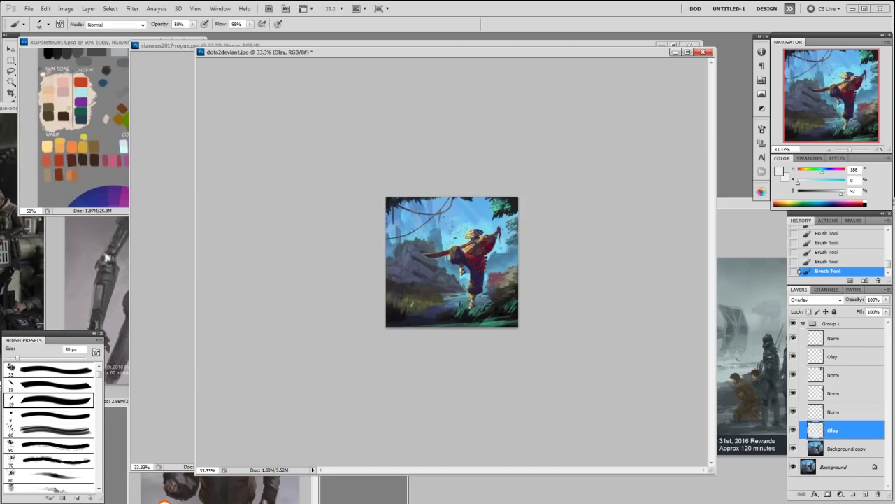
# Highlight the grass around the swordsman's standing foot at 70% brush opacity, finishing the fine blades at 25 px
pyautogui.press(']')
pyautogui.press(']')
pyautogui.press(']')
pyautogui.press(']')
pyautogui.press(']')
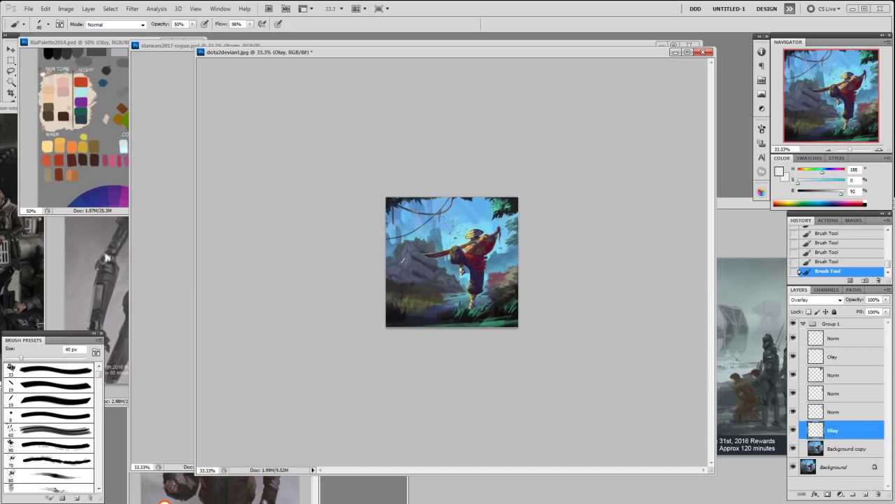
pyautogui.press('7')
pyautogui.moveTo(485, 305); pyautogui.dragTo(494, 296)
pyautogui.press('[')
pyautogui.press('[')
pyautogui.press('[')
pyautogui.press('[')
pyautogui.press('[')
pyautogui.press('[')
pyautogui.moveTo(477, 304)
pyautogui.mouseDown()
pyautogui.moveTo(485, 300)
pyautogui.moveTo(479, 303)
pyautogui.mouseUp()
pyautogui.moveTo(478, 302); pyautogui.dragTo(489, 300)
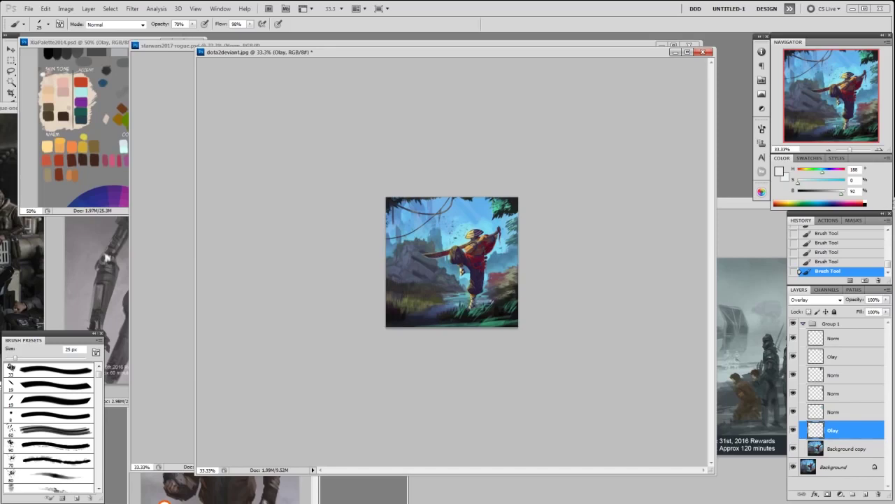
# Check the lower layers by toggling their visibility, move the lowest Norm layer directly below Olay, and select the third layer in Group 1
pyautogui.click(794, 430)
pyautogui.click(793, 429)
pyautogui.moveTo(831, 403); pyautogui.dragTo(830, 403)
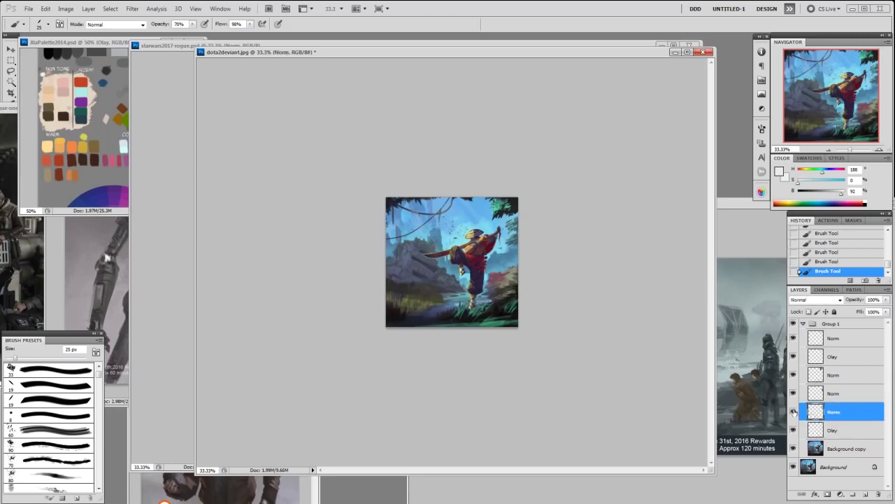
pyautogui.click(833, 394)
pyautogui.click(793, 394)
pyautogui.click(793, 394)
pyautogui.click(793, 376)
pyautogui.click(793, 376)
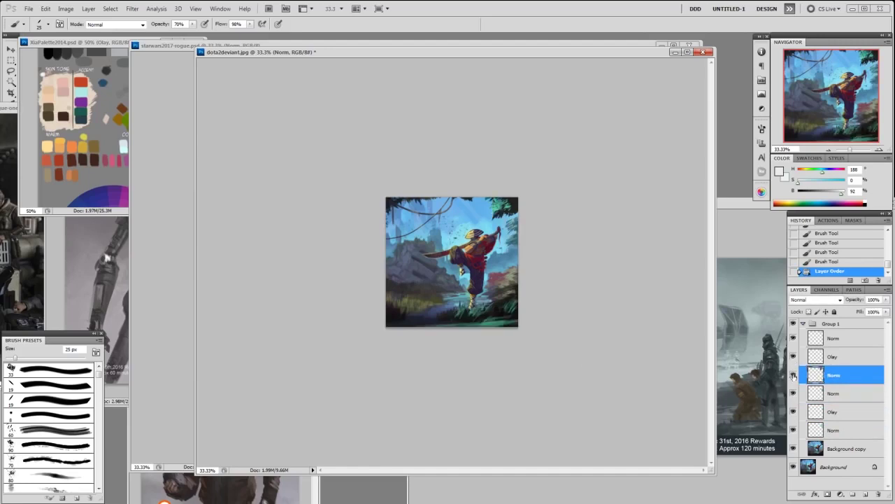
# Erase part of the grass at the painting's lower-right edge on the selected Norm layer with a 50 px eraser
pyautogui.press('e')
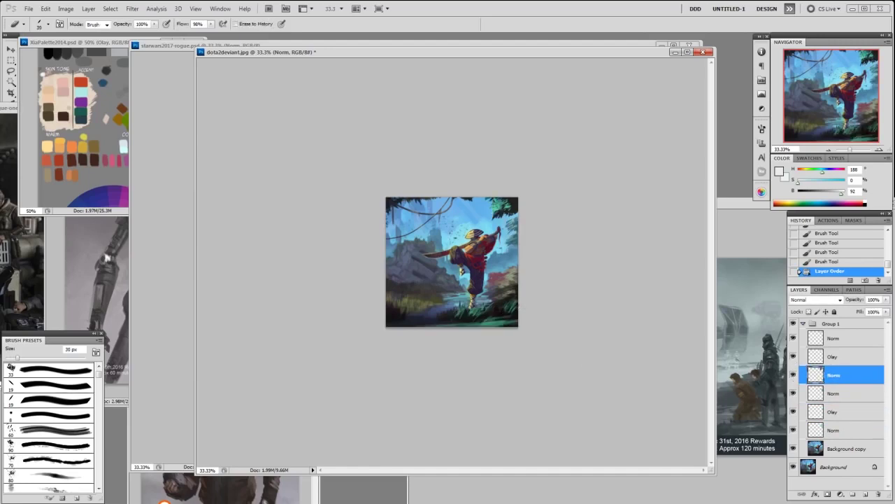
pyautogui.rightClick(519, 309)
pyautogui.click(578, 365)
pyautogui.click(594, 271)
pyautogui.press(']')
pyautogui.press(']')
pyautogui.click(516, 309)
pyautogui.click(516, 310)
pyautogui.click(518, 306)
pyautogui.click(518, 306)
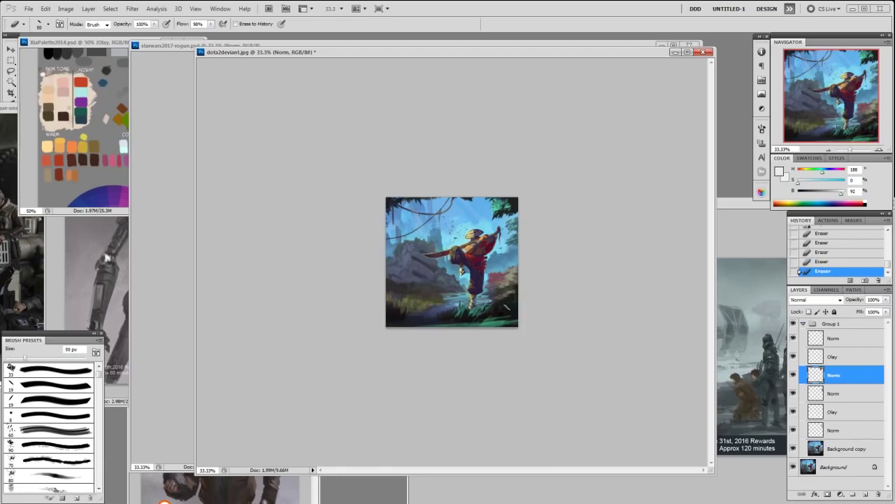
# Paint grass blades in the painting's lower-right corner with a sampled dark green and the 70 px brush at 70% opacity
pyautogui.press('b')
pyautogui.keyDown('alt'); pyautogui.click(502, 320); pyautogui.keyUp('alt')
pyautogui.press(']')
pyautogui.press(']')
pyautogui.press(']')
pyautogui.press(']')
pyautogui.press(']')
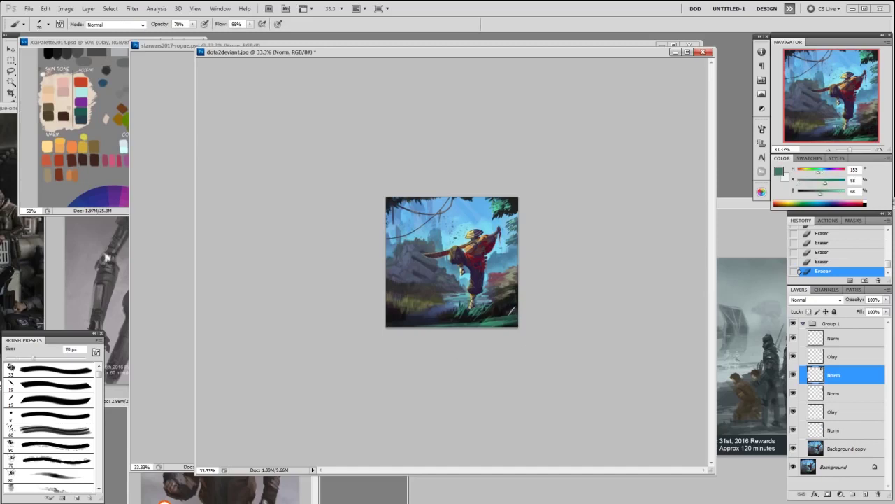
pyautogui.moveTo(511, 316); pyautogui.dragTo(505, 311)
pyautogui.moveTo(509, 323); pyautogui.dragTo(512, 309)
pyautogui.moveTo(509, 318); pyautogui.dragTo(514, 311)
# Refine the lower-right grass with sampled dark and green tones, reducing the brush to 35 px
pyautogui.keyDown('alt'); pyautogui.click(514, 317); pyautogui.keyUp('alt')
pyautogui.keyDown('alt'); pyautogui.click(497, 316); pyautogui.keyUp('alt')
pyautogui.keyDown('alt'); pyautogui.click(498, 313); pyautogui.keyUp('alt')
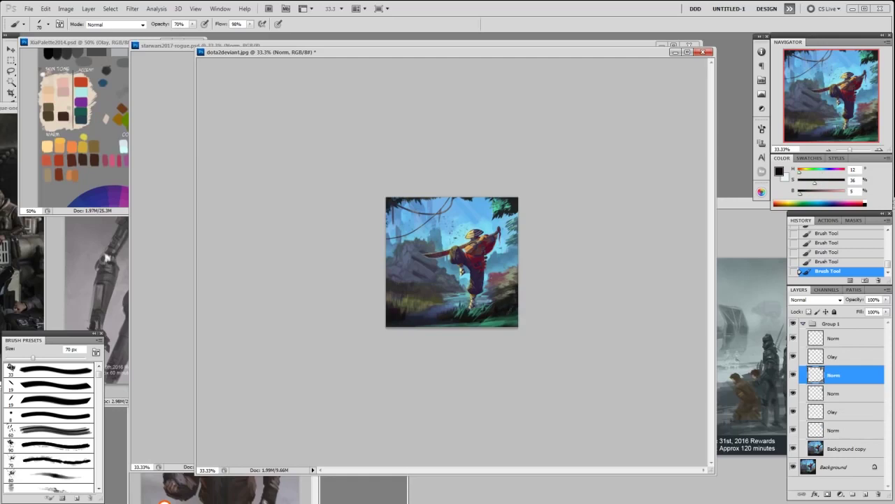
pyautogui.keyDown('alt'); pyautogui.click(512, 307); pyautogui.keyUp('alt')
pyautogui.keyDown('alt'); pyautogui.click(492, 317); pyautogui.keyUp('alt')
pyautogui.press('[')
pyautogui.press('[')
pyautogui.press('[')
pyautogui.press('[')
pyautogui.keyDown('alt'); pyautogui.click(495, 315); pyautogui.keyUp('alt')
# Compare the painting with Group 1 hidden and shown
pyautogui.click(793, 325)
pyautogui.click(793, 325)
pyautogui.click(794, 324)
pyautogui.click(793, 325)
# Select the lower Olay layer and mix a pale blue from a sampled sky colour at 11% saturation
pyautogui.click(839, 411)
pyautogui.keyDown('alt'); pyautogui.click(464, 239); pyautogui.keyUp('alt')
pyautogui.moveTo(818, 184); pyautogui.dragTo(803, 184)
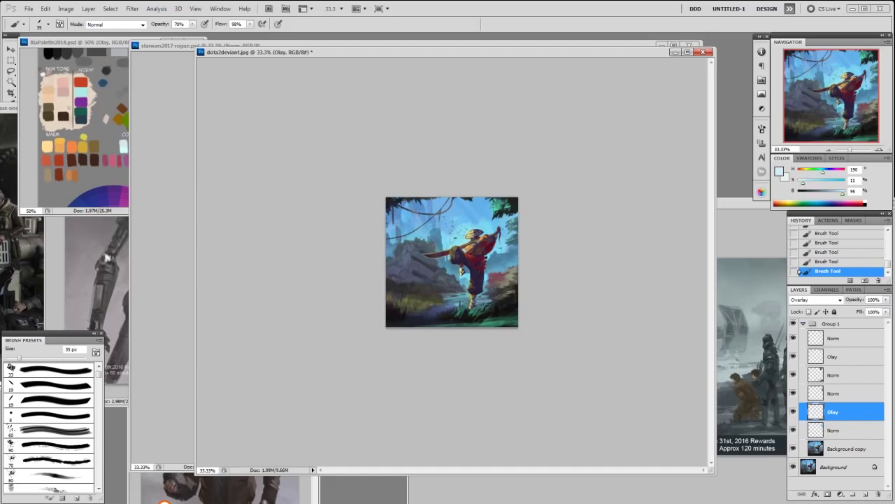
# Try highlighting the rocks behind the swordsman with a 150 px brush at 70% opacity, and undo the stroke
pyautogui.press(']')
pyautogui.press(']')
pyautogui.press(']')
pyautogui.press(']')
pyautogui.press(']')
pyautogui.press(']')
pyautogui.press(']')
pyautogui.press(']')
pyautogui.moveTo(406, 255); pyautogui.dragTo(409, 250)
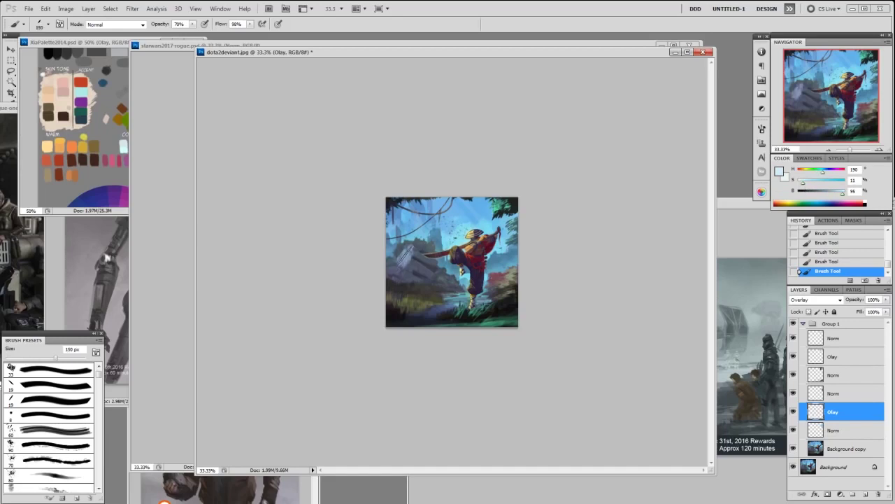
pyautogui.hotkey('ctrl', 'z')
# Highlight the rocks behind the sword in pale blue with the 90 px brush at 50% opacity
pyautogui.press('[')
pyautogui.press('[')
pyautogui.press('[')
pyautogui.press('5')
pyautogui.moveTo(402, 260)
pyautogui.mouseDown()
pyautogui.moveTo(397, 251)
pyautogui.moveTo(390, 260)
pyautogui.moveTo(417, 244)
pyautogui.moveTo(397, 259)
pyautogui.moveTo(407, 258)
pyautogui.mouseUp()
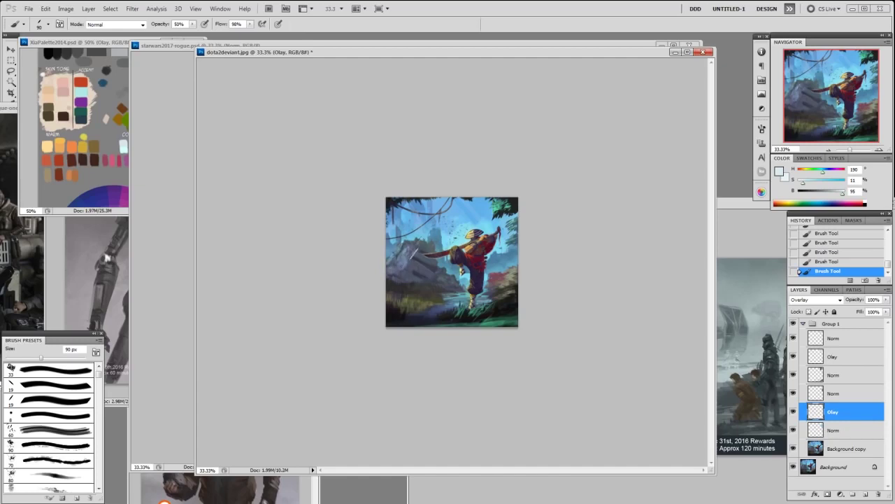
# Brighten the red foliage on the right bank, moving from the 90 px brush at 50% opacity to 35 px at 70%
pyautogui.moveTo(490, 283); pyautogui.dragTo(497, 280)
pyautogui.press('7')
pyautogui.press('[')
pyautogui.press('[')
pyautogui.press('[')
pyautogui.press('[')
pyautogui.press('[')
pyautogui.moveTo(490, 279); pyautogui.dragTo(497, 273)
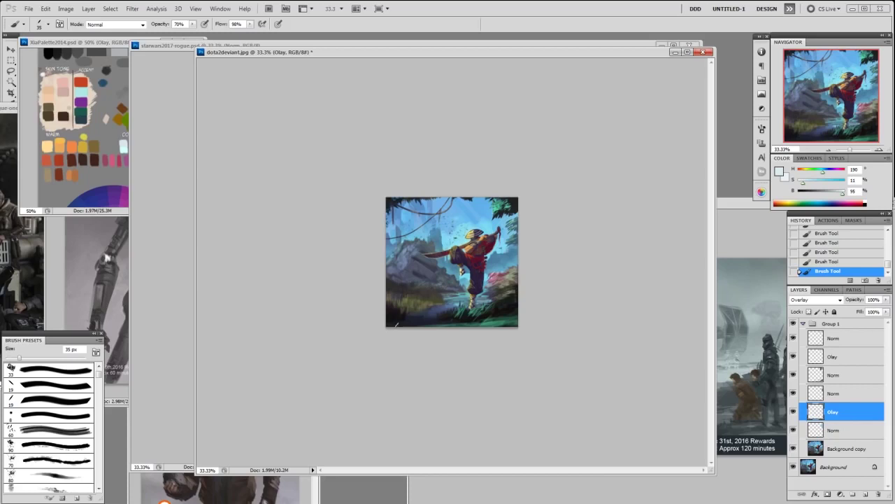
# Extend the pale blue highlights along the far water edge and across the left bank with the 35 px brush
pyautogui.press('e')
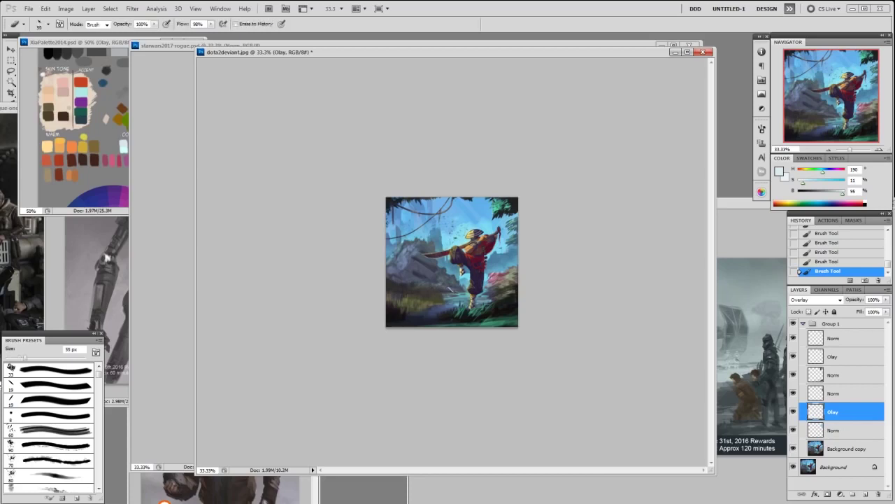
pyautogui.press('b')
pyautogui.moveTo(441, 286); pyautogui.dragTo(406, 296)
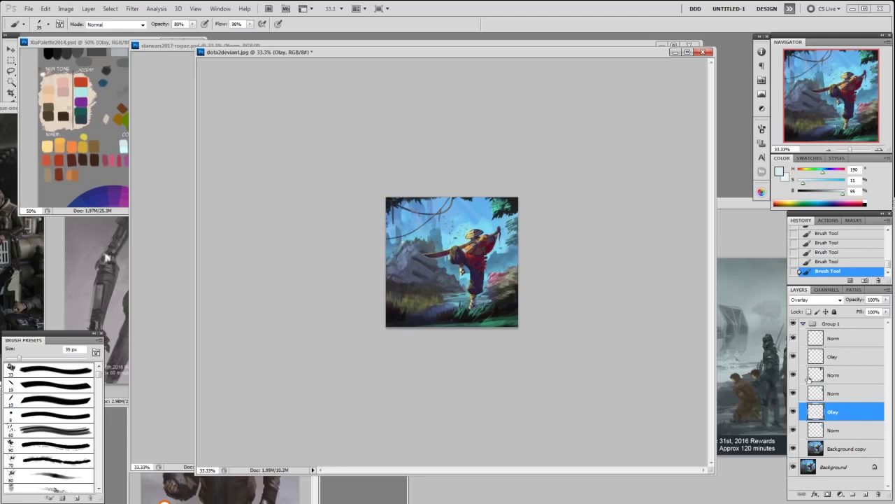
# On the Norm layer above Background copy, paint dark hanging foliage in the painting's upper-left corner with the 19 px brush preset enlarged to 45 px
pyautogui.click(839, 429)
pyautogui.rightClick(420, 230)
pyautogui.doubleClick(480, 294)
pyautogui.keyDown('alt'); pyautogui.click(396, 202); pyautogui.keyUp('alt')
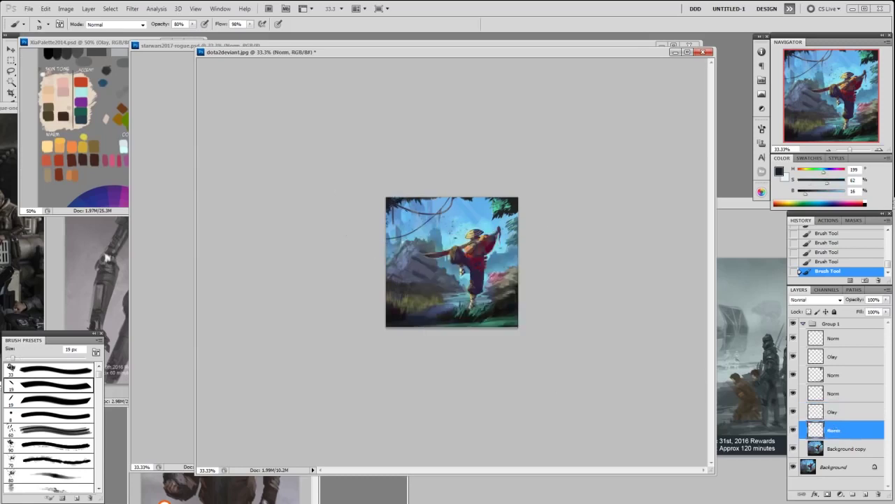
pyautogui.press(']')
pyautogui.press(']')
pyautogui.press(']')
pyautogui.moveTo(410, 203); pyautogui.dragTo(404, 237)
pyautogui.keyDown('alt'); pyautogui.click(419, 199); pyautogui.keyUp('alt')
pyautogui.moveTo(411, 200); pyautogui.dragTo(410, 227)
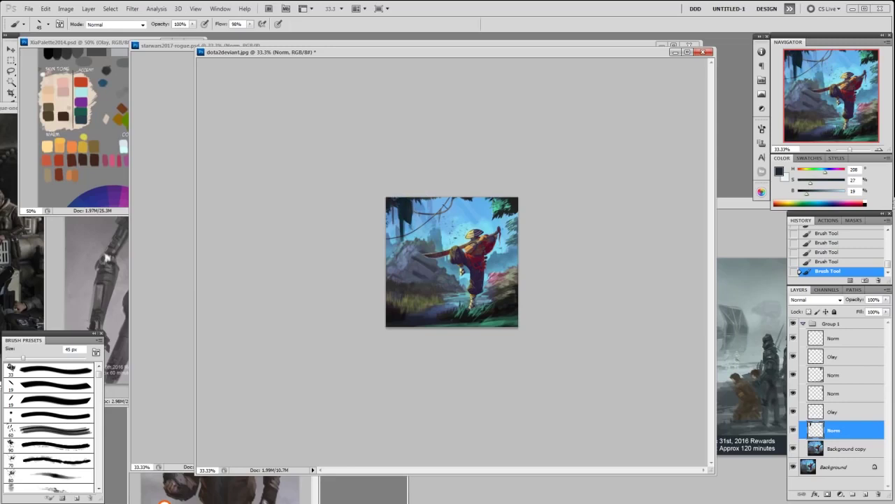
# Adjust the dark blue and add more hanging strands to the upper-left foliage, then resample its colour at 30 px
pyautogui.moveTo(807, 194); pyautogui.dragTo(815, 182)
pyautogui.moveTo(406, 202)
pyautogui.mouseDown()
pyautogui.moveTo(404, 220)
pyautogui.moveTo(392, 220)
pyautogui.moveTo(411, 208)
pyautogui.moveTo(390, 219)
pyautogui.moveTo(402, 227)
pyautogui.mouseUp()
pyautogui.keyDown('alt'); pyautogui.click(409, 210); pyautogui.keyUp('alt')
pyautogui.press('[')
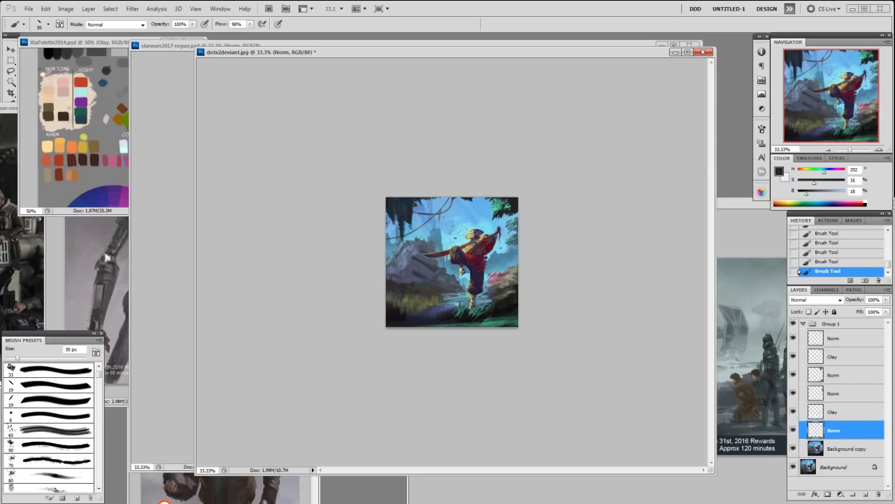
# Paint leaves along the inner edge of the upper-left foliage in a sampled dark tone with the 30 px brush
pyautogui.hotkey('ctrl', '+')
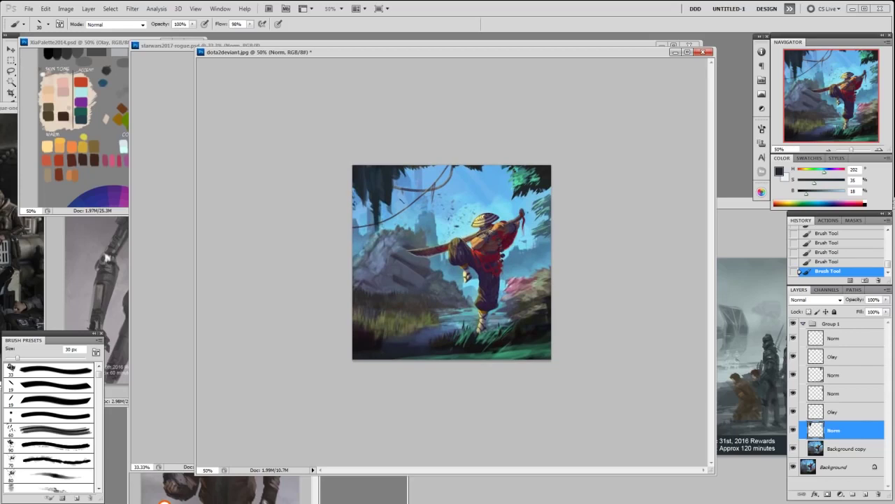
pyautogui.keyDown('alt'); pyautogui.click(395, 191); pyautogui.keyUp('alt')
pyautogui.rightClick(394, 191)
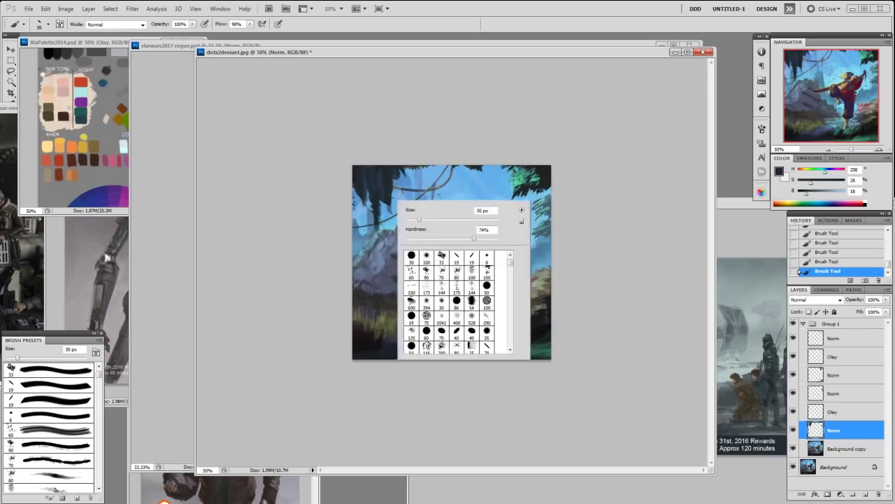
pyautogui.press('Escape')
pyautogui.moveTo(391, 191)
pyautogui.mouseDown()
pyautogui.moveTo(406, 203)
pyautogui.moveTo(401, 196)
pyautogui.mouseUp()
# Erase the long hanging strands below the upper-left foliage with the 50 px eraser, comparing with the Norm layer hidden
pyautogui.press('e')
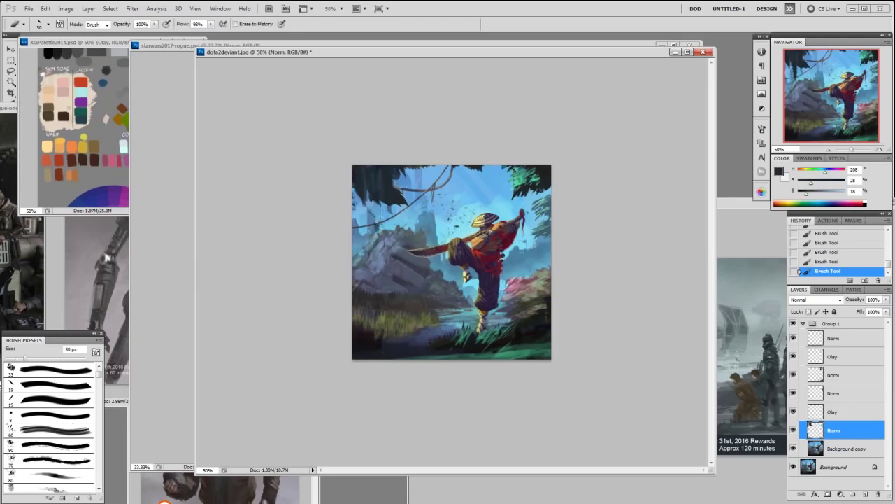
pyautogui.moveTo(376, 203); pyautogui.dragTo(377, 227)
pyautogui.click(793, 431)
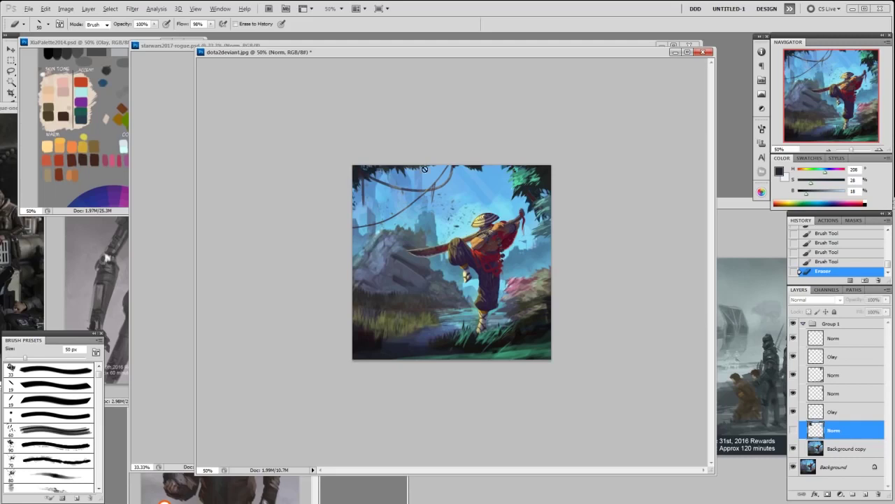
pyautogui.click(793, 430)
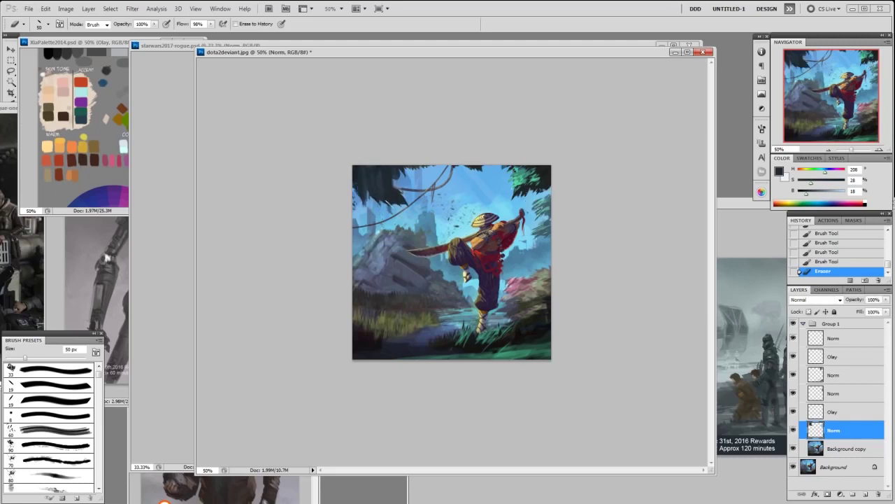
pyautogui.moveTo(380, 203); pyautogui.dragTo(410, 208)
pyautogui.press('b')
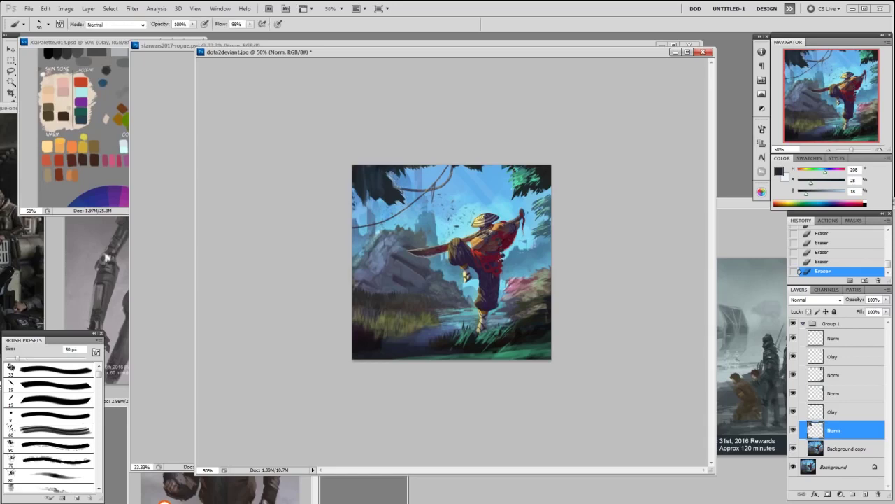
# Fill out the upper-left foliage toward the painting's edge with the 30 px brush and compare it with the Norm layer hidden
pyautogui.moveTo(387, 179)
pyautogui.mouseDown()
pyautogui.moveTo(397, 183)
pyautogui.moveTo(357, 196)
pyautogui.mouseUp()
pyautogui.moveTo(356, 187); pyautogui.dragTo(357, 198)
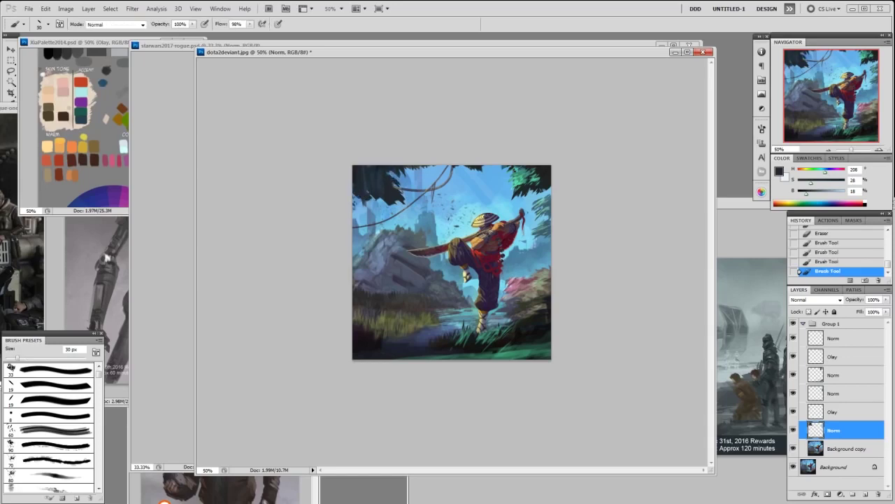
pyautogui.click(794, 430)
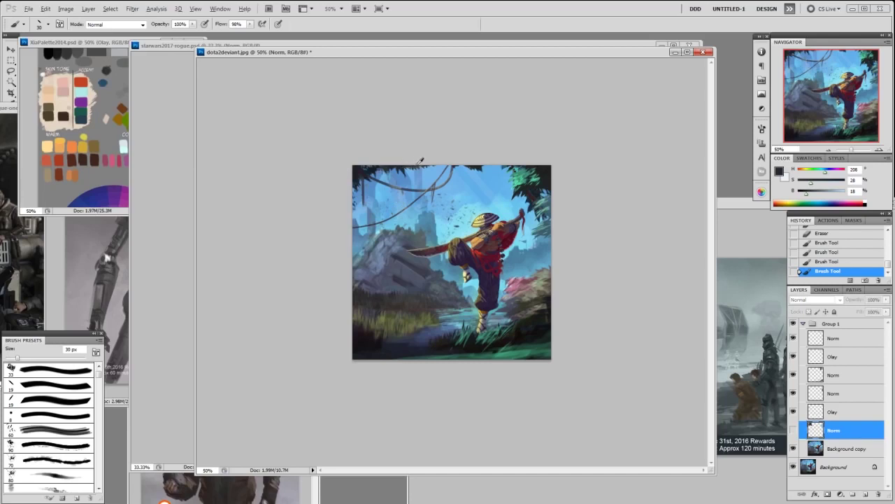
pyautogui.keyDown('ctrl'); pyautogui.click(796, 428); pyautogui.keyUp('ctrl')
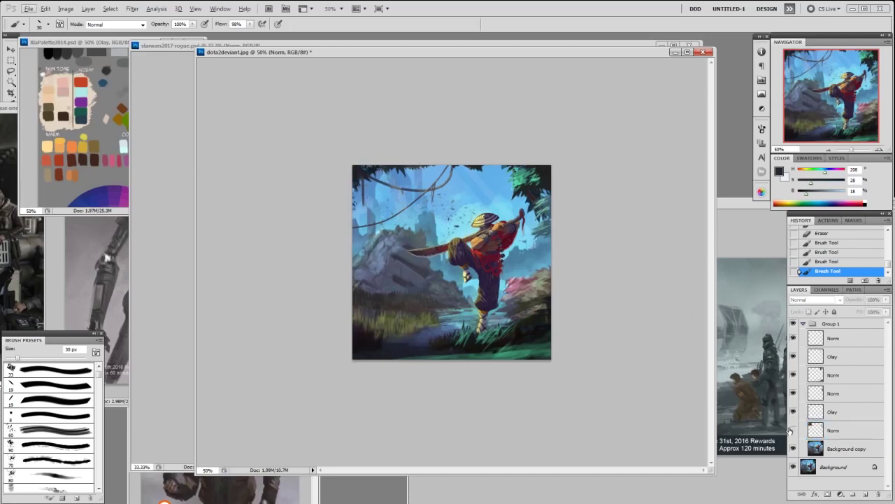
pyautogui.click(793, 430)
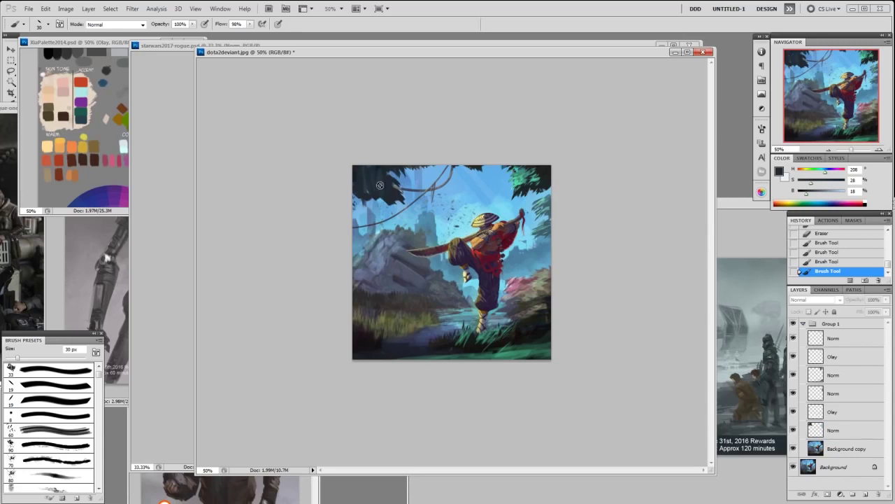
pyautogui.click(829, 430)
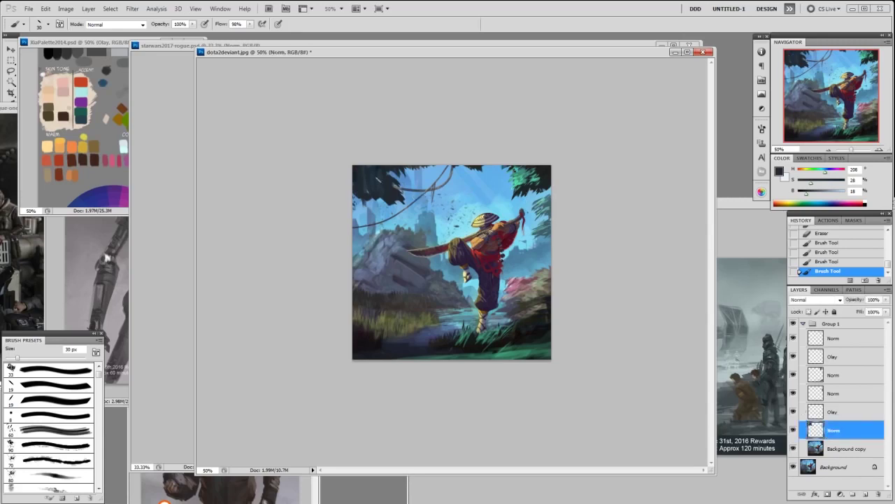
# Add more leaves to the upper-left foliage in a sampled dark tone, using sampled sky blue around its edge
pyautogui.keyDown('alt'); pyautogui.click(379, 180); pyautogui.keyUp('alt')
pyautogui.moveTo(389, 183)
pyautogui.mouseDown()
pyautogui.moveTo(381, 179)
pyautogui.moveTo(368, 196)
pyautogui.mouseUp()
pyautogui.moveTo(404, 202); pyautogui.dragTo(463, 227)
pyautogui.hotkey('ctrl', 'z')
pyautogui.keyDown('alt'); pyautogui.click(483, 169); pyautogui.keyUp('alt')
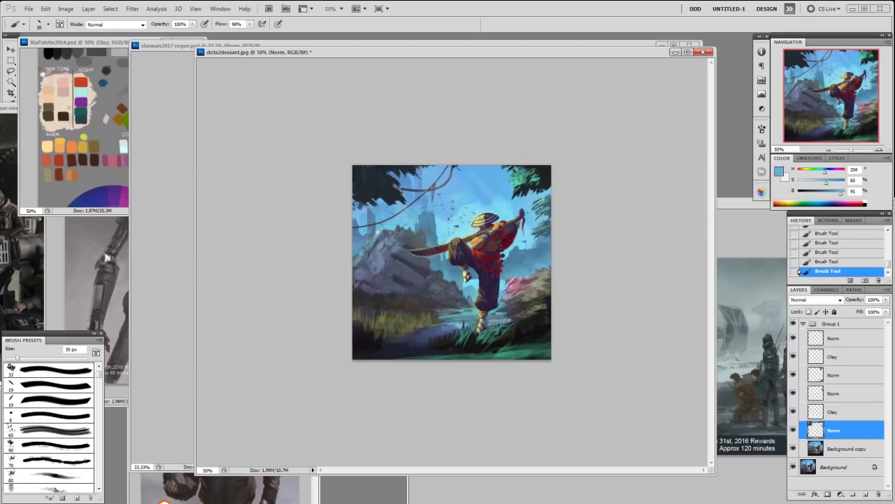
pyautogui.keyDown('alt'); pyautogui.click(414, 168); pyautogui.keyUp('alt')
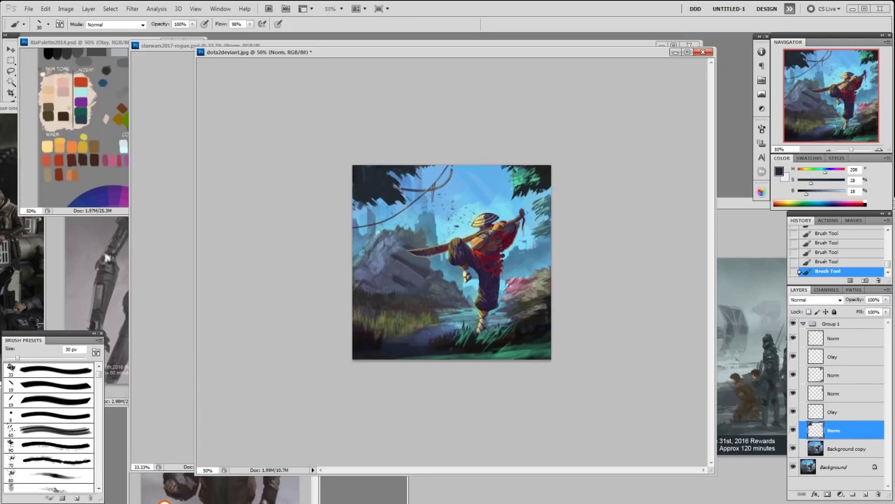
# Touch up the upper-right foliage with a 15 px brush in greens sampled from its leaves
pyautogui.press('[')
pyautogui.press('[')
pyautogui.press('[')
pyautogui.keyDown('alt'); pyautogui.click(521, 182); pyautogui.keyUp('alt')
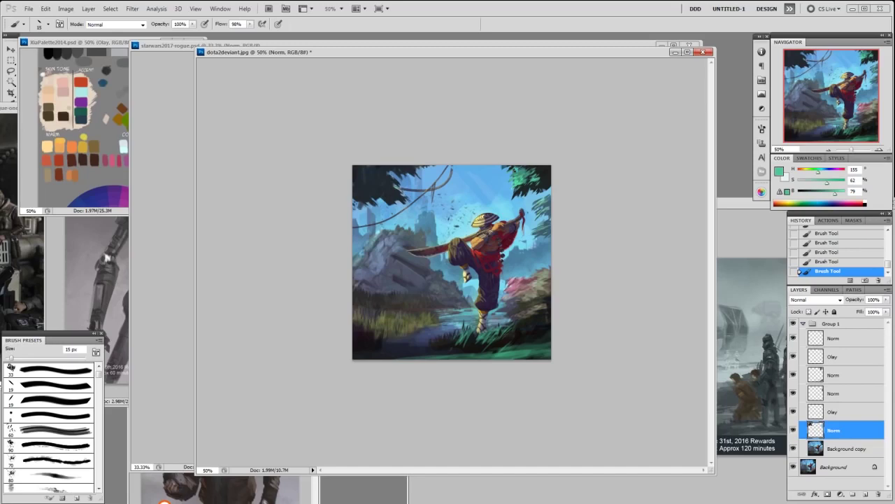
pyautogui.keyDown('alt'); pyautogui.click(517, 203); pyautogui.keyUp('alt')
pyautogui.keyDown('alt'); pyautogui.click(519, 184); pyautogui.keyUp('alt')
# Draw a thin vertical vine hanging below the upper-left foliage in a sampled dark tone
pyautogui.keyDown('alt'); pyautogui.click(397, 190); pyautogui.keyUp('alt')
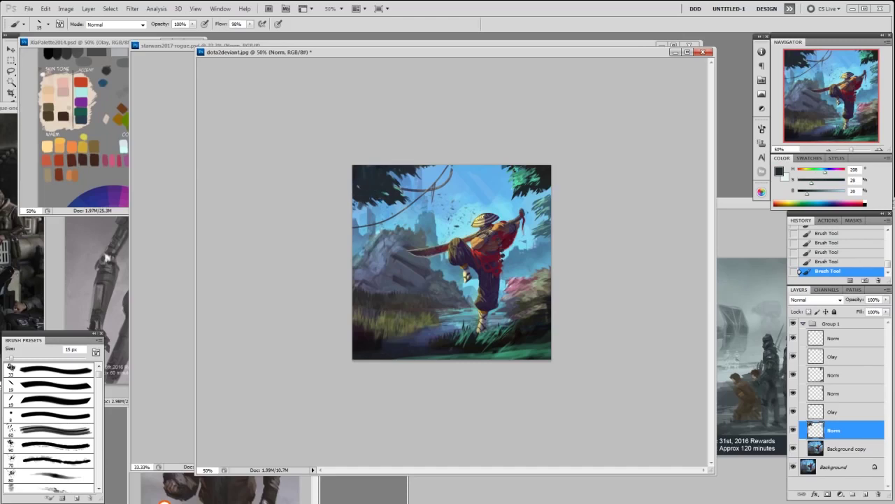
pyautogui.keyDown('alt'); pyautogui.click(412, 169); pyautogui.keyUp('alt')
pyautogui.press('[')
pyautogui.press('[')
pyautogui.moveTo(362, 201)
pyautogui.mouseDown()
pyautogui.moveTo(355, 245)
pyautogui.moveTo(362, 234)
pyautogui.mouseUp()
# Paint over the twisted vines in the sky with an enlarged brush in sampled sky blue
pyautogui.keyDown('alt'); pyautogui.click(451, 186); pyautogui.keyUp('alt')
pyautogui.press(']')
pyautogui.press(']')
pyautogui.press(']')
pyautogui.press(']')
pyautogui.press(']')
pyautogui.press(']')
pyautogui.moveTo(453, 173)
pyautogui.mouseDown()
pyautogui.moveTo(426, 199)
pyautogui.moveTo(448, 165)
pyautogui.moveTo(429, 186)
pyautogui.moveTo(412, 178)
pyautogui.moveTo(424, 198)
pyautogui.moveTo(403, 212)
pyautogui.mouseUp()
# Cover the remaining long vine around the distant tower with sampled sky and haze tones
pyautogui.keyDown('alt'); pyautogui.click(406, 186); pyautogui.keyUp('alt')
pyautogui.keyDown('alt'); pyautogui.click(423, 199); pyautogui.keyUp('alt')
pyautogui.keyDown('alt'); pyautogui.click(418, 204); pyautogui.keyUp('alt')
pyautogui.keyDown('alt'); pyautogui.click(414, 217); pyautogui.keyUp('alt')
pyautogui.keyDown('alt'); pyautogui.click(380, 226); pyautogui.keyUp('alt')
# Add a new Norm layer and try a hanging vine in the sampled dark foliage tone with a 10 px brush
pyautogui.keyDown('alt'); pyautogui.click(383, 173); pyautogui.keyUp('alt')
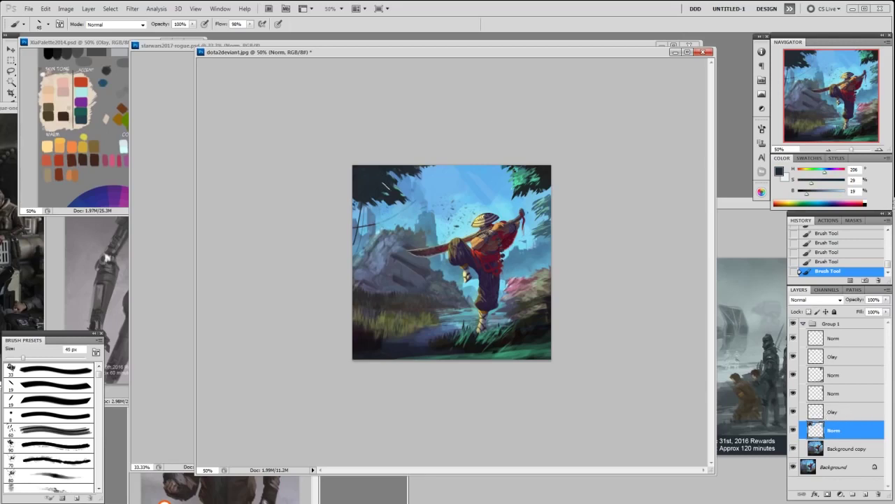
pyautogui.press('F2')
pyautogui.press('[')
pyautogui.press('[')
pyautogui.press('[')
pyautogui.press('[')
pyautogui.press('[')
pyautogui.moveTo(373, 196); pyautogui.dragTo(369, 241)
pyautogui.hotkey('ctrl', 'z')
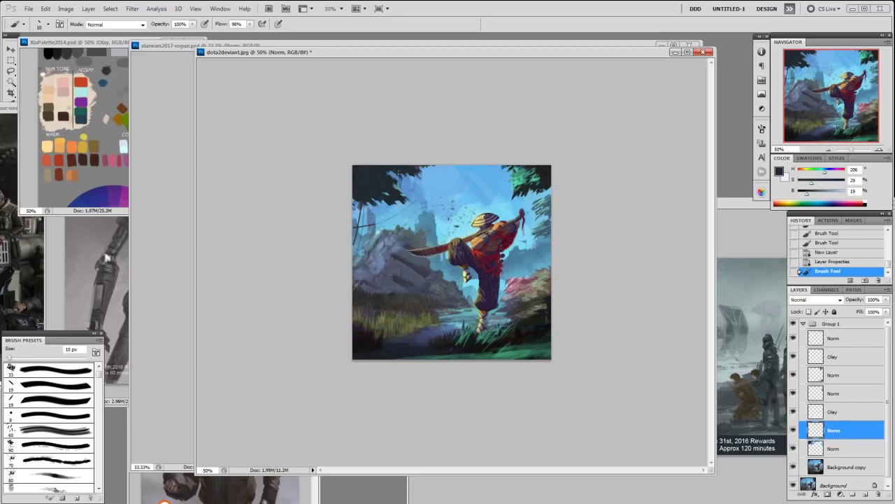
# Draw thin hanging vines beneath the upper-left foliage with a 7 px brush in a sampled dark blue
pyautogui.press('[')
pyautogui.press('[')
pyautogui.press('[')
pyautogui.press('[')
pyautogui.moveTo(405, 172)
pyautogui.mouseDown()
pyautogui.moveTo(411, 180)
pyautogui.moveTo(355, 246)
pyautogui.mouseUp()
pyautogui.hotkey('ctrl', 'z')
pyautogui.hotkey('ctrl', 'z')
pyautogui.keyDown('alt'); pyautogui.click(372, 192); pyautogui.keyUp('alt')
pyautogui.press(']')
pyautogui.moveTo(375, 205); pyautogui.dragTo(357, 236)
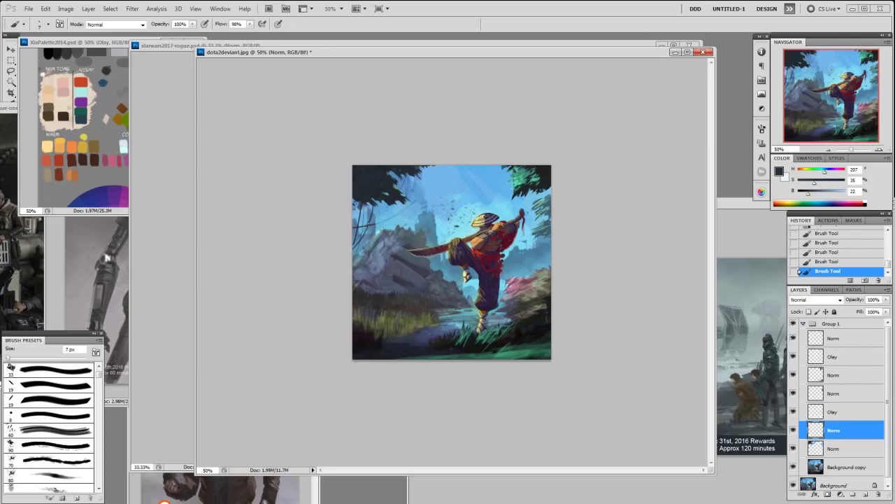
# Touch up the dark foliage with the 19 px brush, then reduce it to 10 px and sample the upper-right foliage's bright green
pyautogui.keyDown('alt'); pyautogui.click(407, 195); pyautogui.keyUp('alt')
pyautogui.rightClick(480, 200)
pyautogui.click(552, 266)
pyautogui.click(651, 198)
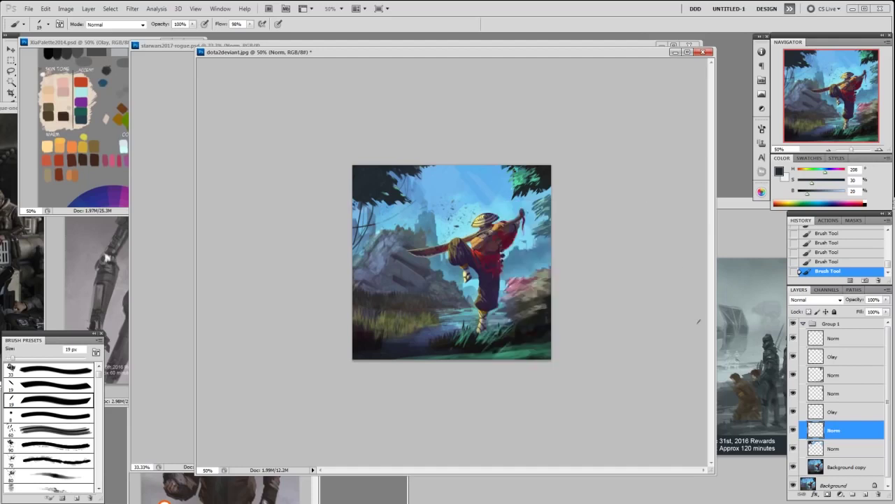
pyautogui.keyDown('alt'); pyautogui.click(523, 182); pyautogui.keyUp('alt')
pyautogui.press('[')
pyautogui.press('[')
pyautogui.press('[')
pyautogui.press('[')
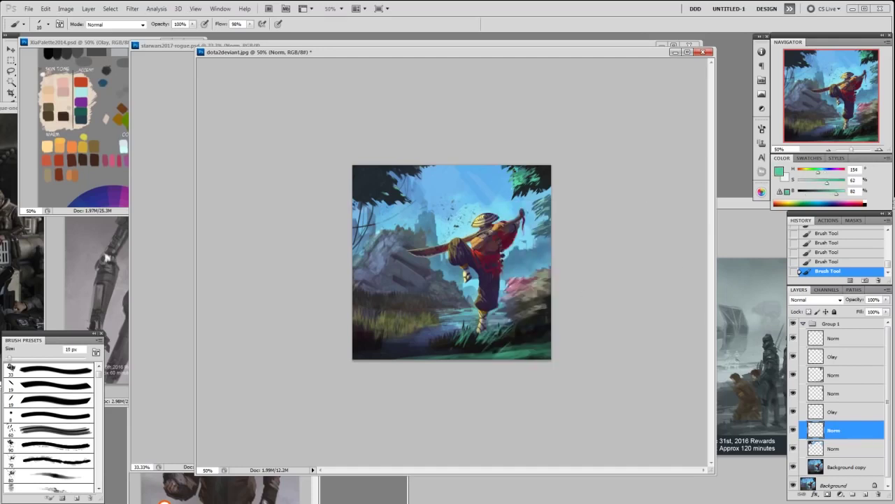
# Try strokes in a lighter green with saturation 52% and brightness 91%, and revert the last two strokes
pyautogui.keyDown('alt'); pyautogui.click(520, 181); pyautogui.keyUp('alt')
pyautogui.moveTo(838, 193); pyautogui.dragTo(822, 184)
pyautogui.click(839, 262)
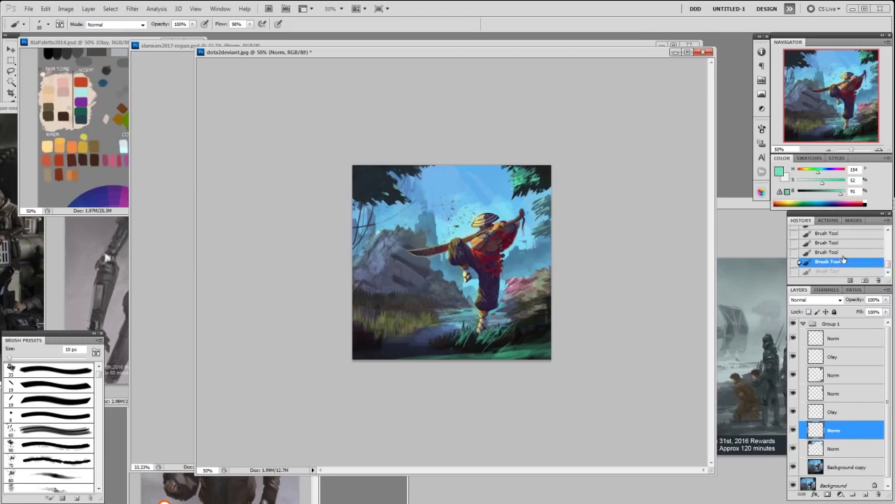
pyautogui.click(841, 254)
# Brighten the flying leaves beside the hat with 10 px Color Dodge dabs on the Background copy layer
pyautogui.hotkey('ctrl', '+')
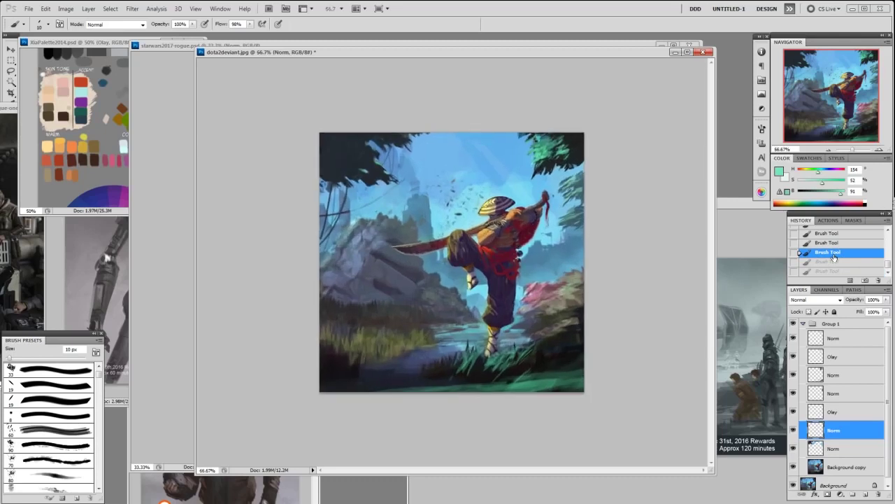
pyautogui.click(850, 466)
pyautogui.click(130, 25)
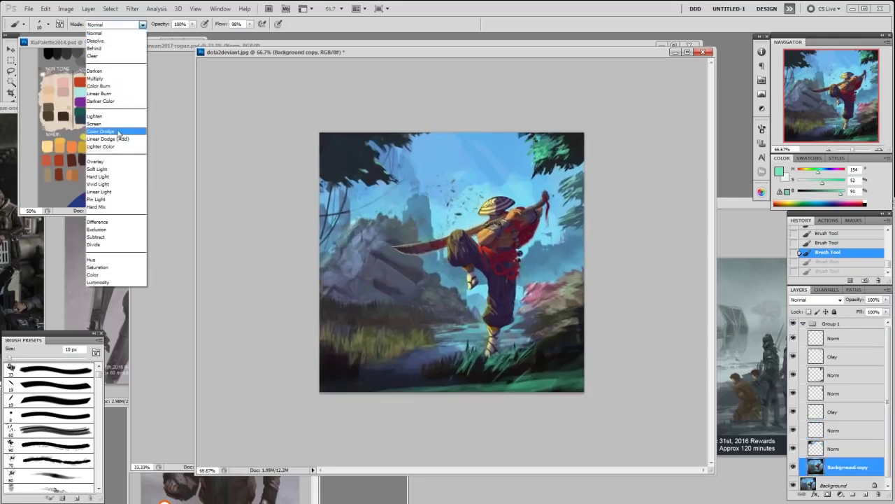
pyautogui.click(121, 133)
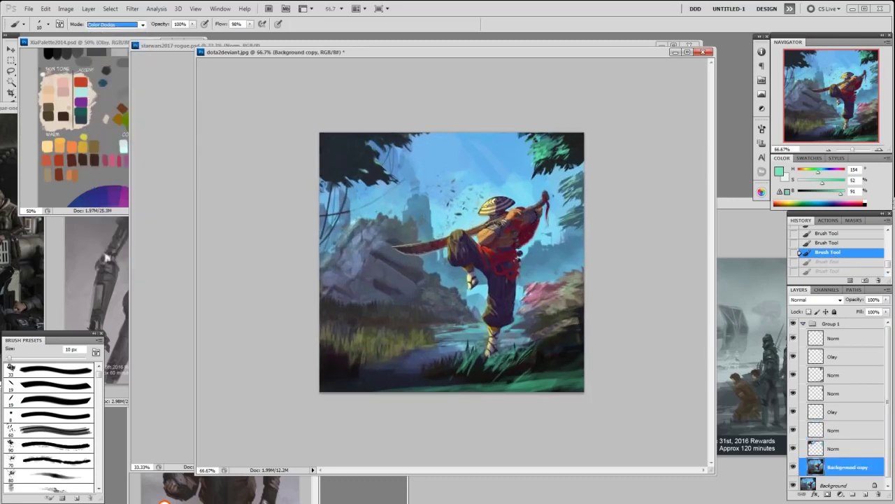
pyautogui.click(459, 214)
pyautogui.hotkey('ctrl', 'z')
pyautogui.click(459, 214)
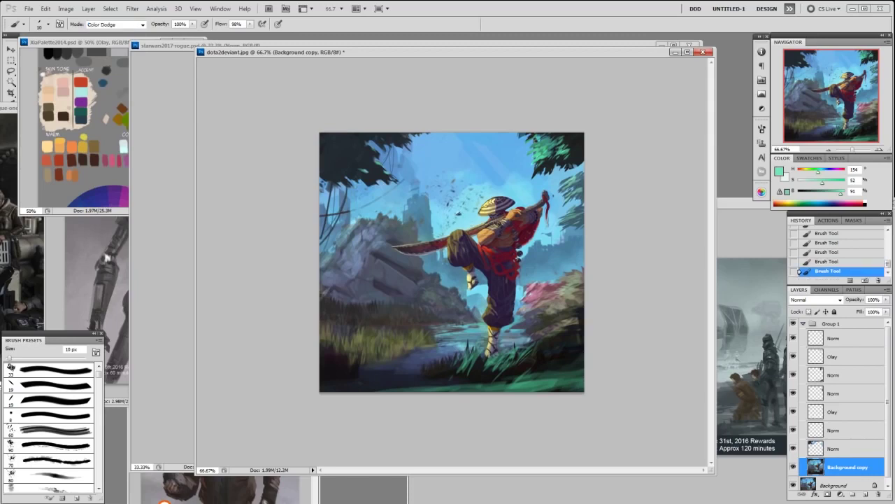
pyautogui.click(461, 214)
pyautogui.click(461, 214)
pyautogui.click(459, 213)
pyautogui.click(459, 213)
pyautogui.click(459, 214)
# Try a Color Dodge glow beside the hat with a 30 px brush, at 30% opacity and at 100% on the lower Norm layer
pyautogui.keyDown('alt'); pyautogui.click(473, 216); pyautogui.keyUp('alt')
pyautogui.rightClick(472, 214)
pyautogui.doubleClick(530, 278)
pyautogui.press('3')
pyautogui.press(']')
pyautogui.press(']')
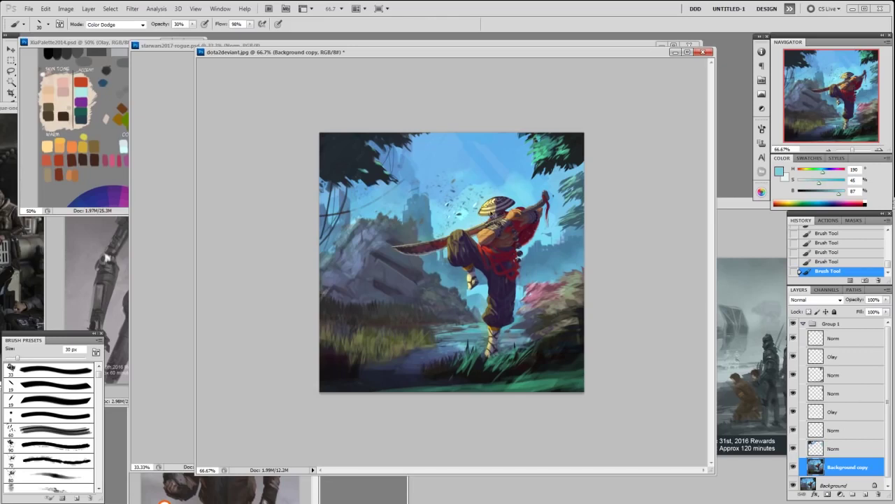
pyautogui.click(835, 443)
pyautogui.keyDown('alt'); pyautogui.click(483, 214); pyautogui.keyUp('alt')
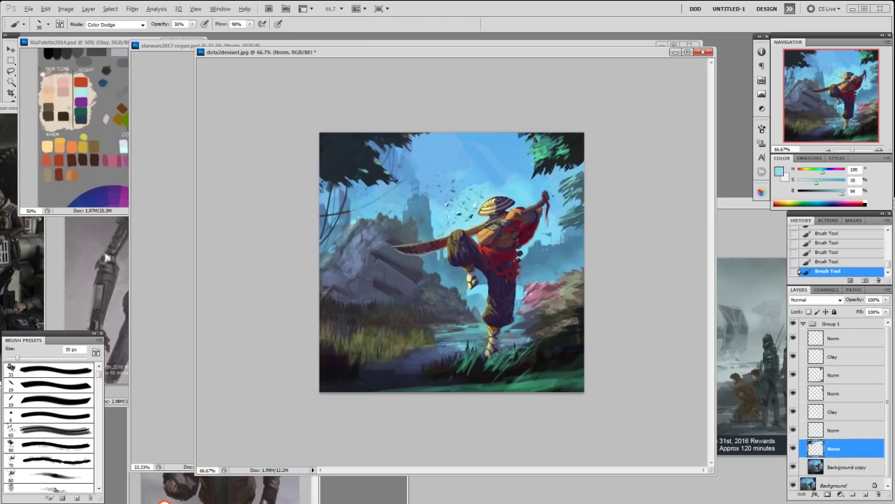
pyautogui.press('0')
pyautogui.keyDown('alt'); pyautogui.click(468, 221); pyautogui.keyUp('alt')
pyautogui.moveTo(468, 204); pyautogui.dragTo(448, 219)
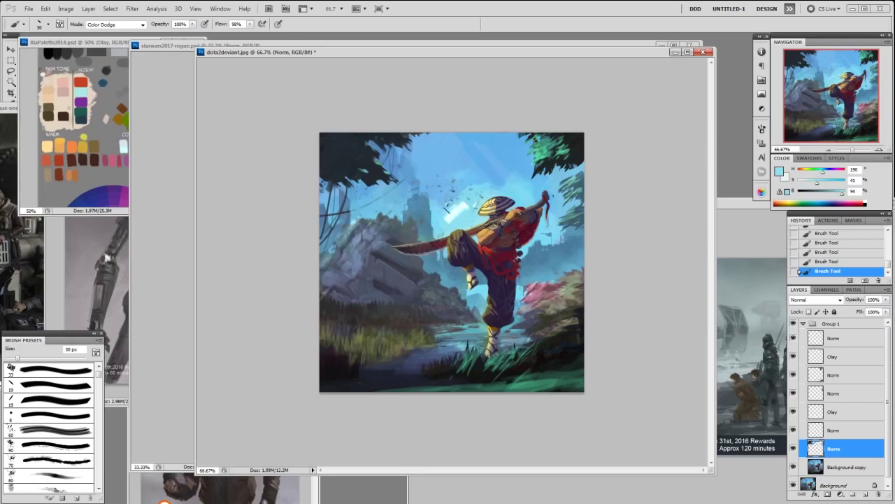
# Undo the glow stroke, set the brush mode to Normal and paint sampled sky blues over the flying leaves around the hat
pyautogui.click(116, 24)
pyautogui.click(140, 32)
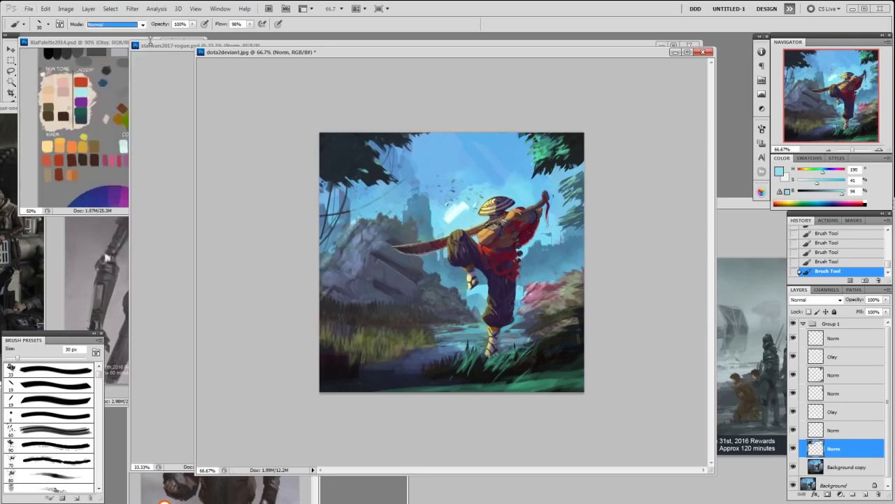
pyautogui.hotkey('ctrl', 'z')
pyautogui.moveTo(461, 218)
pyautogui.mouseDown()
pyautogui.moveTo(484, 189)
pyautogui.moveTo(456, 180)
pyautogui.moveTo(464, 193)
pyautogui.moveTo(494, 190)
pyautogui.mouseUp()
pyautogui.keyDown('alt'); pyautogui.click(465, 182); pyautogui.keyUp('alt')
pyautogui.keyDown('alt'); pyautogui.click(477, 212); pyautogui.keyUp('alt')
pyautogui.keyDown('alt'); pyautogui.click(470, 210); pyautogui.keyUp('alt')
pyautogui.keyDown('alt'); pyautogui.click(403, 204); pyautogui.keyUp('alt')
# Refine the haze and foliage above the large rock with the 19 px brush in sampled blue-grey tones
pyautogui.rightClick(384, 209)
pyautogui.click(485, 268)
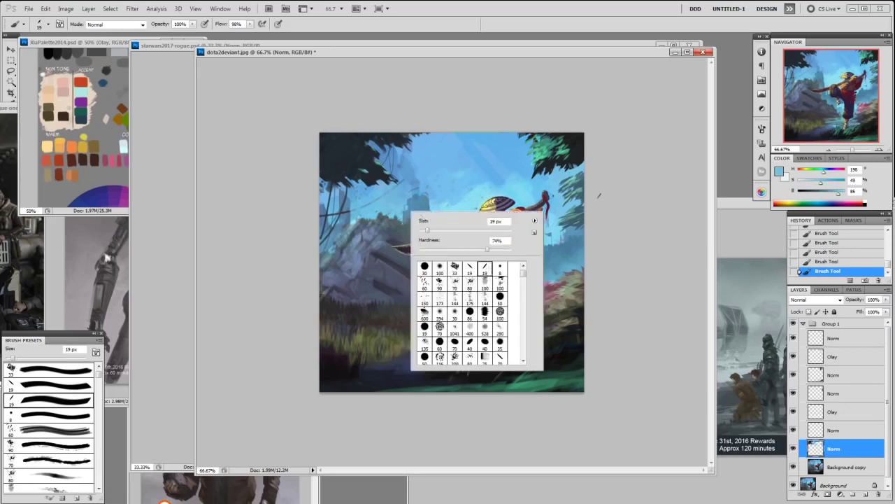
pyautogui.press('Return')
pyautogui.keyDown('alt'); pyautogui.click(354, 212); pyautogui.keyUp('alt')
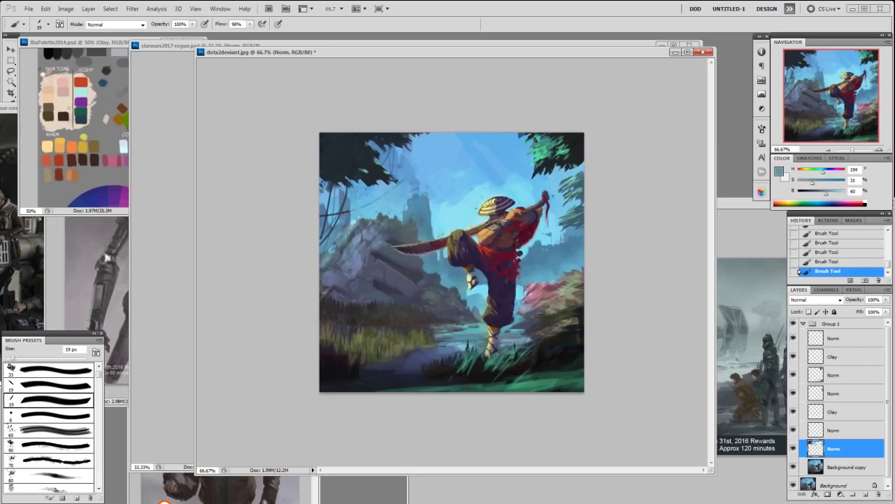
pyautogui.keyDown('alt'); pyautogui.click(354, 222); pyautogui.keyUp('alt')
pyautogui.press('[')
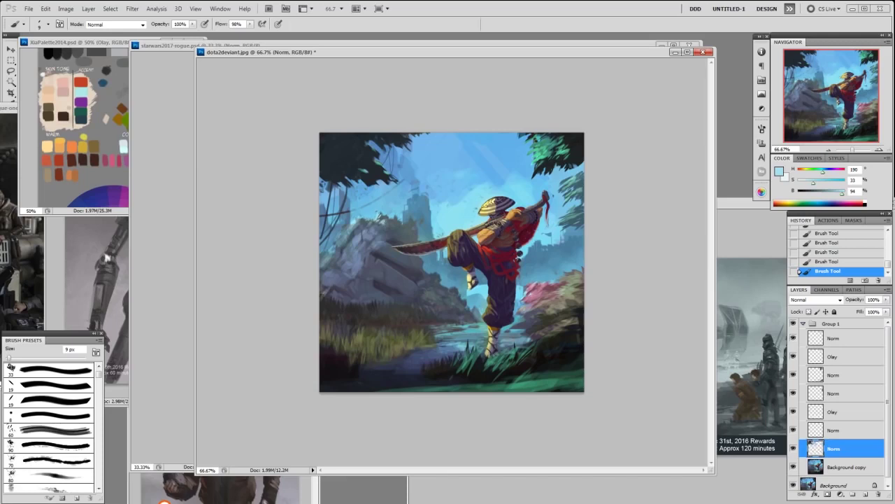
# Detail the large rock's upper edge with a 9 px brush in sampled tones, and save the painting as dota2deviant.psd
pyautogui.keyDown('alt'); pyautogui.click(353, 229); pyautogui.keyUp('alt')
pyautogui.keyDown('alt'); pyautogui.click(393, 220); pyautogui.keyUp('alt')
pyautogui.keyDown('alt'); pyautogui.click(387, 219); pyautogui.keyUp('alt')
pyautogui.keyDown('alt'); pyautogui.click(378, 211); pyautogui.keyUp('alt')
pyautogui.hotkey('ctrl', 'shift', 's')
pyautogui.click(590, 277)
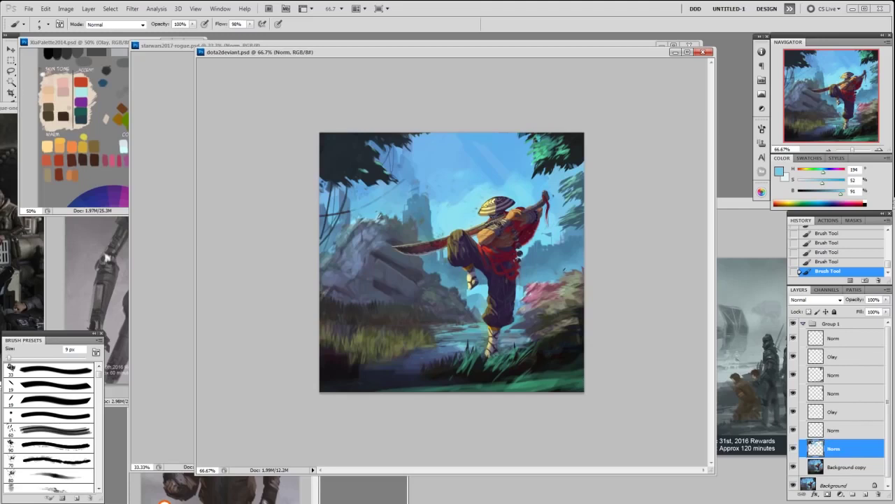
# Touch up the large rock's top in sampled blue-grey with another 19 px brush, and compare the painting with the Olay layers hidden
pyautogui.rightClick(587, 280)
pyautogui.click(627, 333)
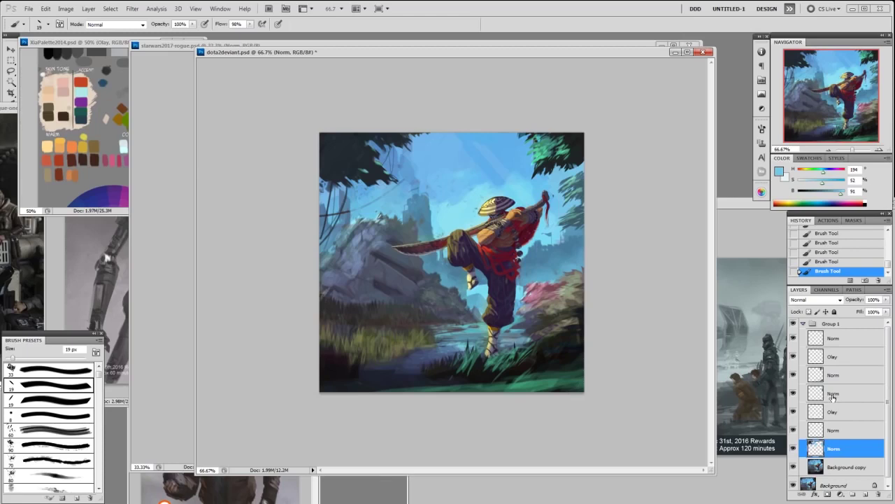
pyautogui.keyDown('alt'); pyautogui.click(384, 221); pyautogui.keyUp('alt')
pyautogui.keyDown('alt'); pyautogui.click(382, 221); pyautogui.keyUp('alt')
pyautogui.click(794, 356)
pyautogui.click(793, 356)
pyautogui.click(793, 412)
pyautogui.click(794, 411)
pyautogui.click(794, 411)
pyautogui.click(793, 412)
# Erase stray paint above the large rock and in the sky beside the hat with the 50 px eraser
pyautogui.press('e')
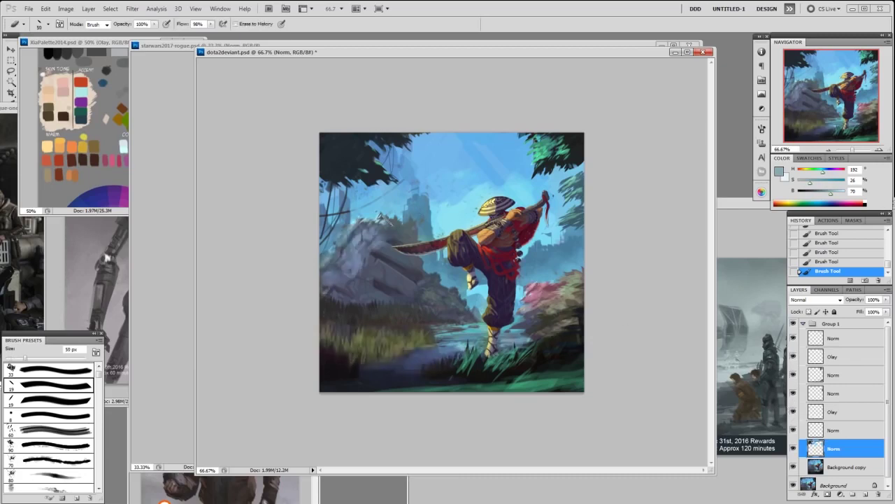
pyautogui.moveTo(375, 220); pyautogui.dragTo(383, 213)
pyautogui.moveTo(515, 195); pyautogui.dragTo(519, 190)
pyautogui.moveTo(515, 196); pyautogui.dragTo(521, 189)
pyautogui.moveTo(515, 196); pyautogui.dragTo(518, 191)
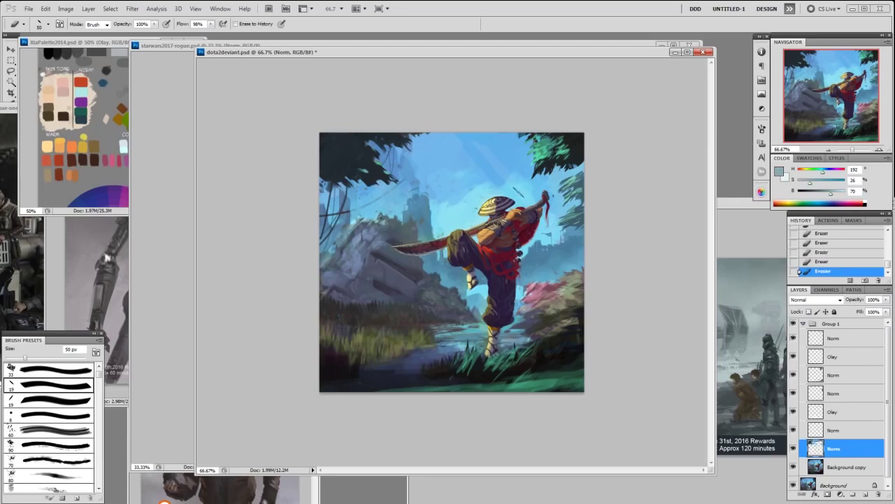
# Add a new Norm layer at the top of Group 1 and choose the 19 px tip
pyautogui.click(845, 418)
pyautogui.click(843, 342)
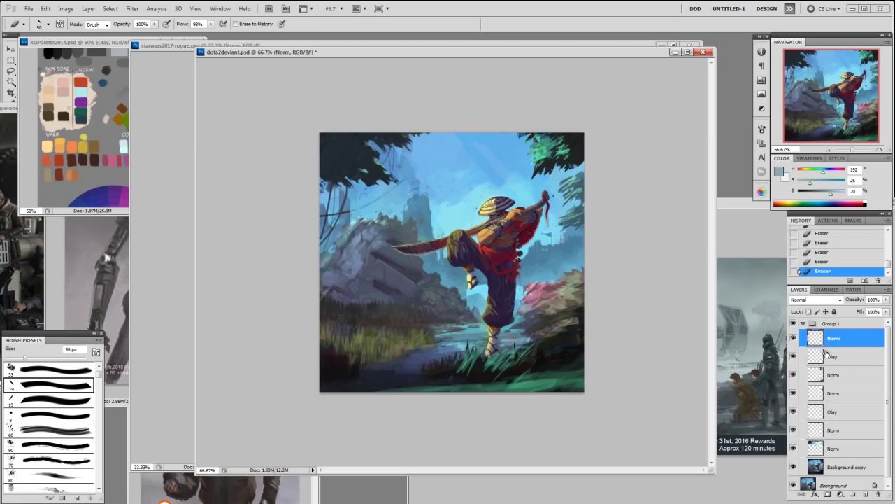
pyautogui.press('F2')
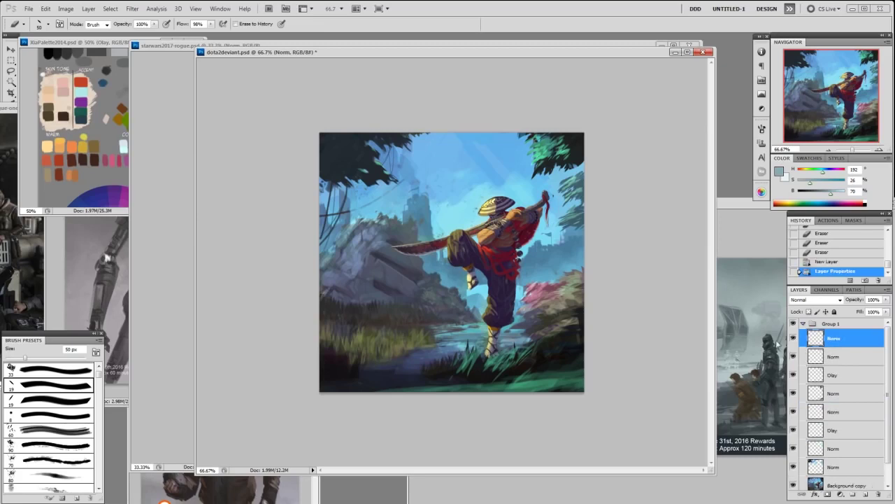
pyautogui.rightClick(440, 250)
pyautogui.click(520, 308)
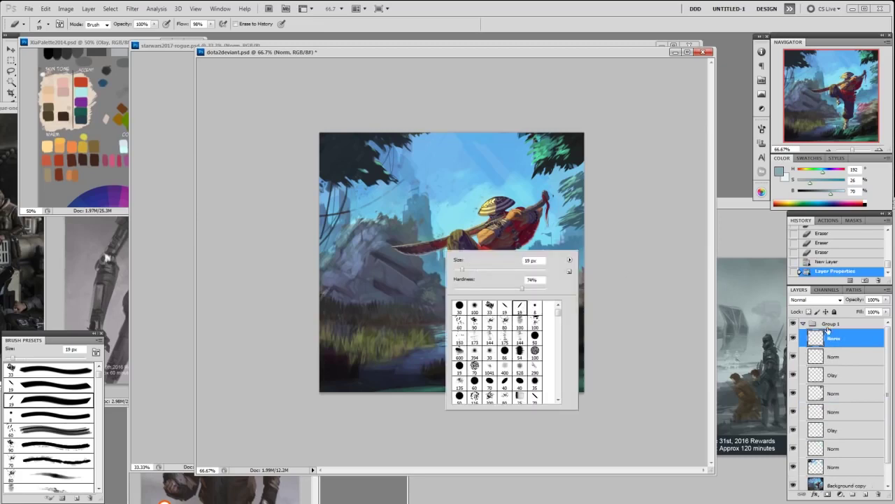
pyautogui.press('Return')
# Create another new layer, place it above Group 1 and switch back to the Brush tool
pyautogui.click(866, 494)
pyautogui.moveTo(838, 340); pyautogui.dragTo(833, 325)
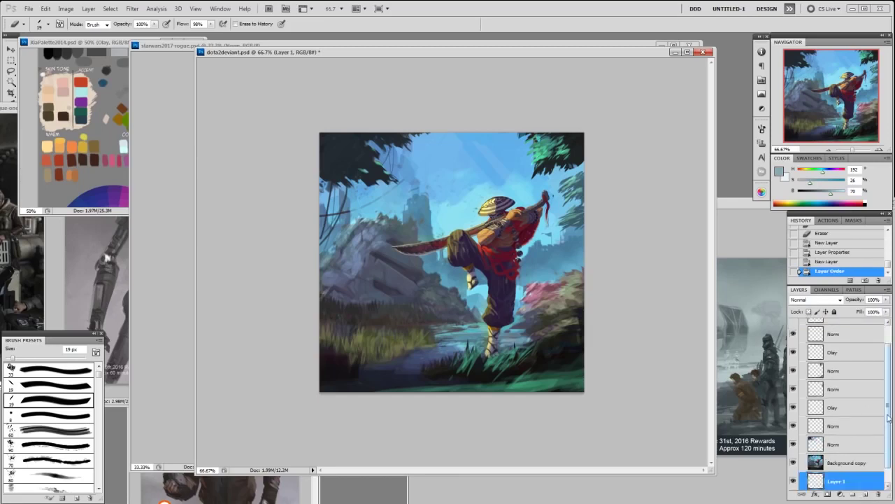
pyautogui.scroll(2, 838, 428)
pyautogui.hotkey('ctrl', 'z')
pyautogui.moveTo(813, 338); pyautogui.dragTo(817, 320)
pyautogui.press('b')
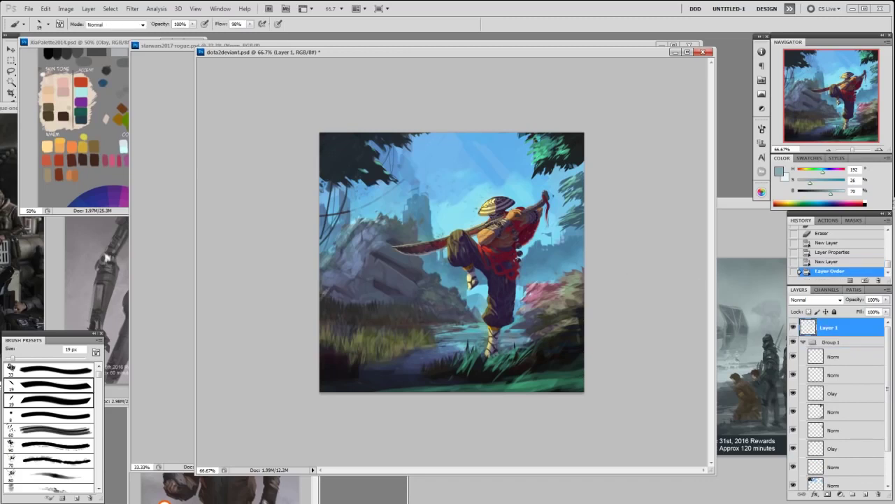
# Sample orange from the palette document and mark the blade's upper edge on Layer 1 with an 8 px brush
pyautogui.click(103, 153)
pyautogui.keyDown('alt'); pyautogui.click(79, 143); pyautogui.keyUp('alt')
pyautogui.rightClick(526, 181)
pyautogui.click(602, 242)
pyautogui.click(609, 156)
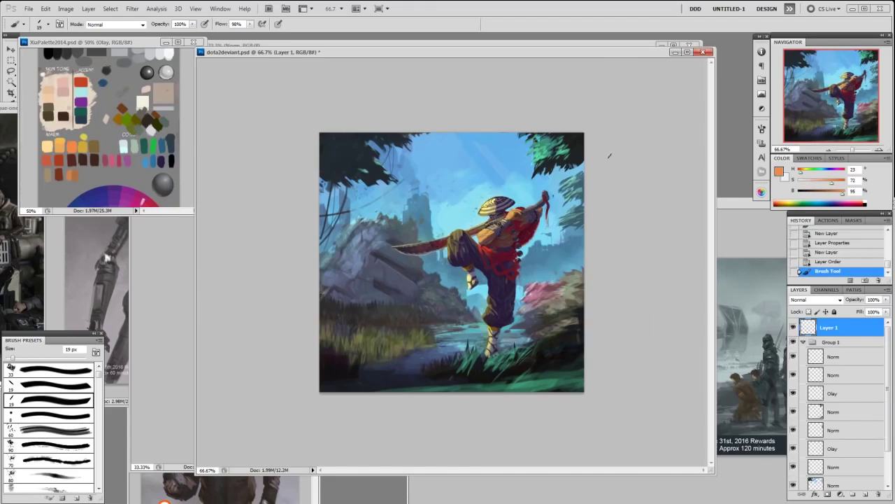
pyautogui.press('[')
pyautogui.press('[')
pyautogui.moveTo(403, 246); pyautogui.dragTo(442, 237)
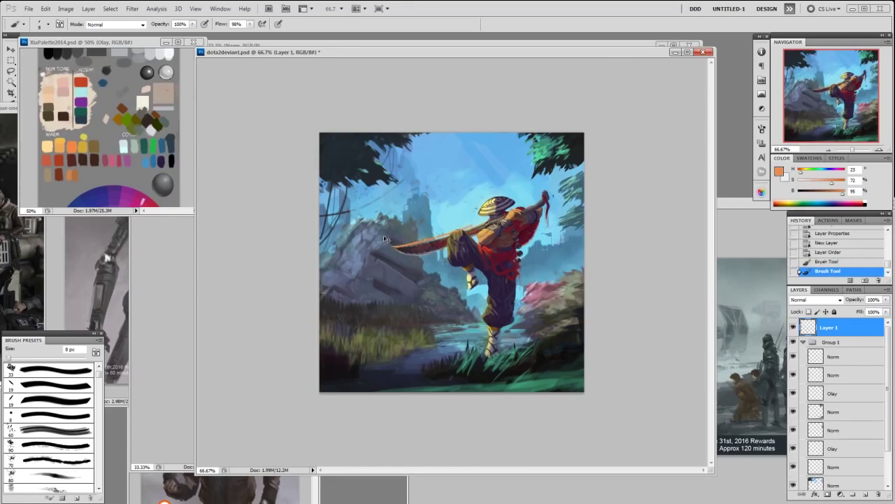
# Draw a small orange zigzag arrow rising from the blade's tip with a 5 px brush
pyautogui.hotkey('ctrl', '+')
pyautogui.hotkey('ctrl', '+')
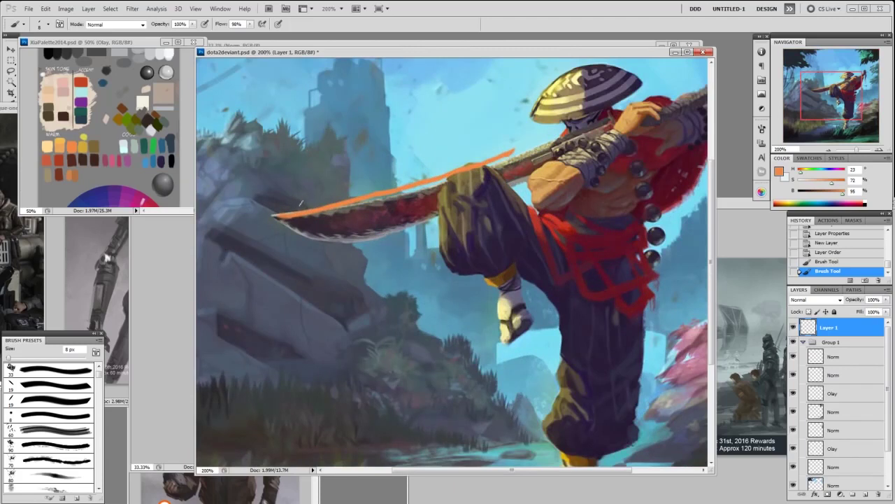
pyautogui.press('[')
pyautogui.moveTo(296, 199)
pyautogui.mouseDown()
pyautogui.moveTo(309, 192)
pyautogui.moveTo(295, 171)
pyautogui.moveTo(309, 176)
pyautogui.mouseUp()
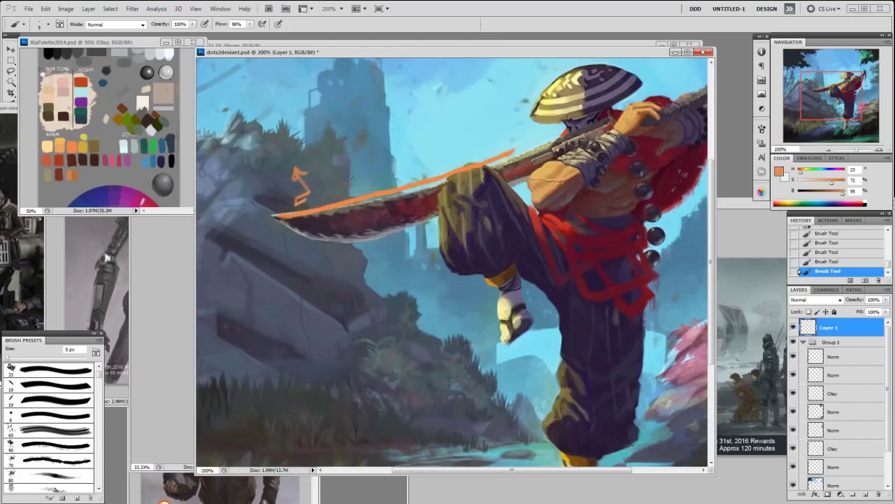
pyautogui.hotkey('ctrl', '-')
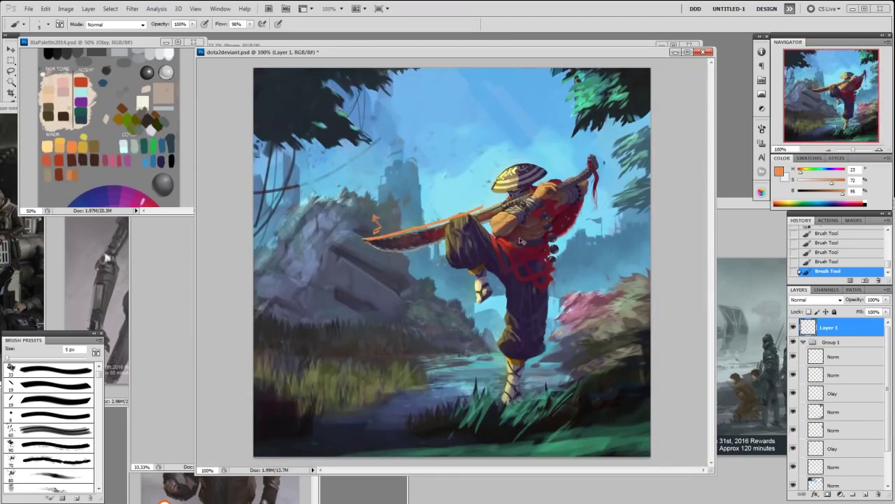
# Sketch loose orange motion loops and zigzags across the sky above the blade on Layer 1
pyautogui.hotkey('ctrl', '-')
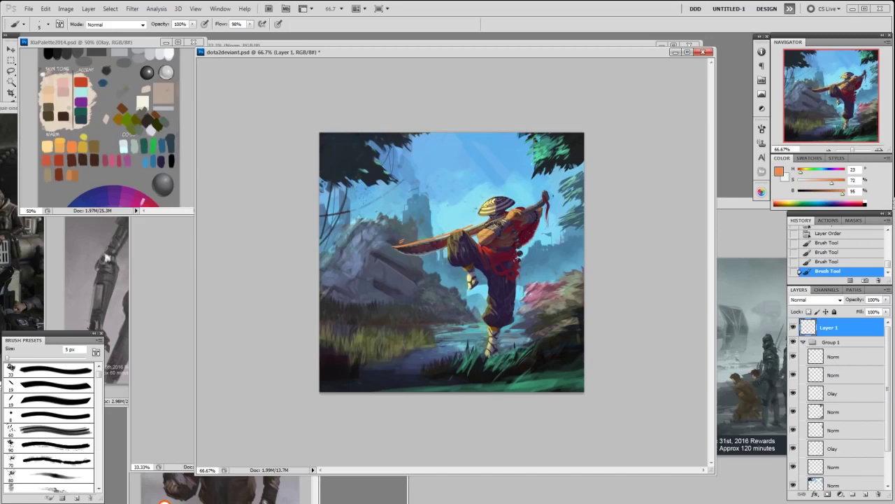
pyautogui.moveTo(451, 171)
pyautogui.mouseDown()
pyautogui.moveTo(447, 224)
pyautogui.moveTo(448, 208)
pyautogui.mouseUp()
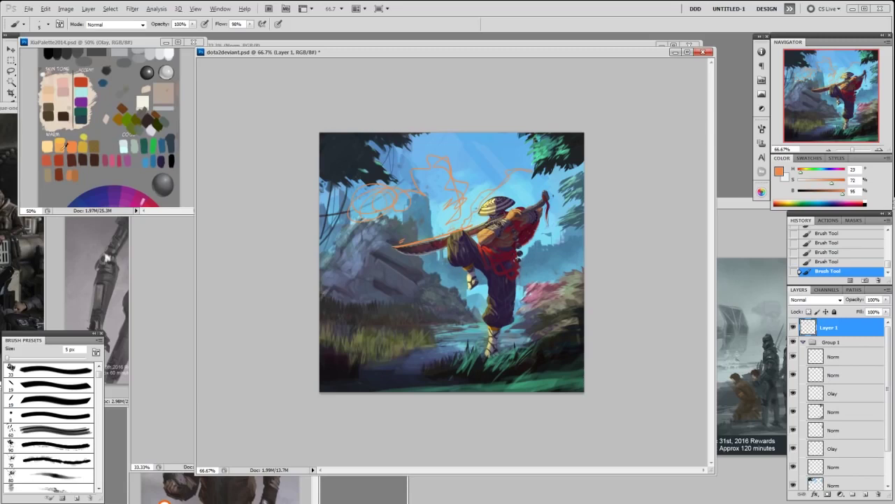
# Sample pink from the palette document, add a Norm layer above Layer 1 and enlarge the image size
pyautogui.keyDown('alt'); pyautogui.click(118, 159); pyautogui.keyUp('alt')
pyautogui.press('F2')
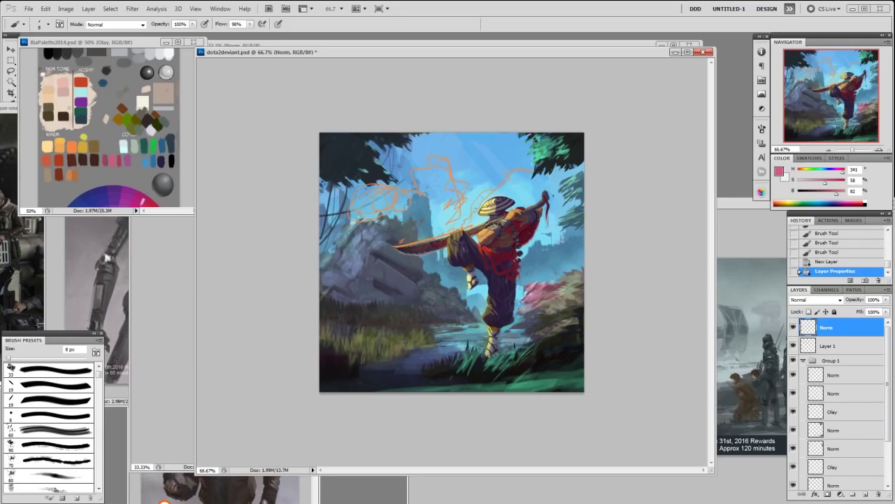
pyautogui.press('F3')
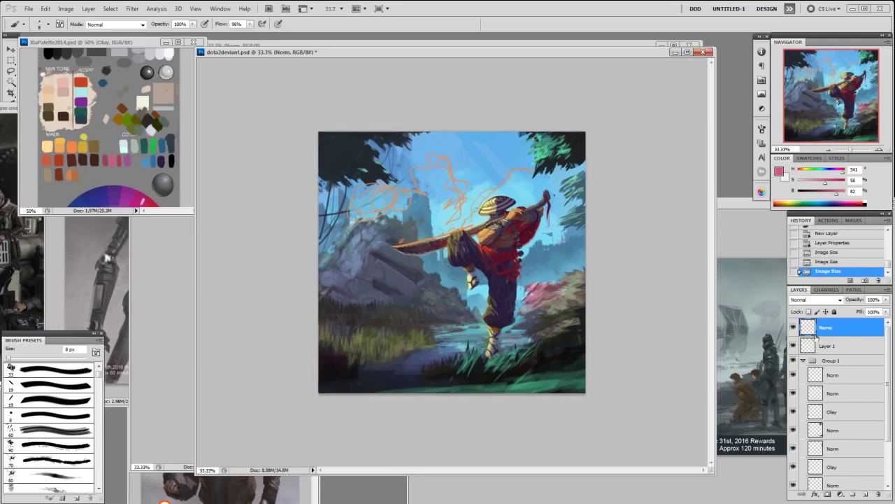
# Compare the painting with and without the orange marks and leave Layer 1 hidden
pyautogui.click(794, 346)
pyautogui.click(793, 347)
pyautogui.click(793, 345)
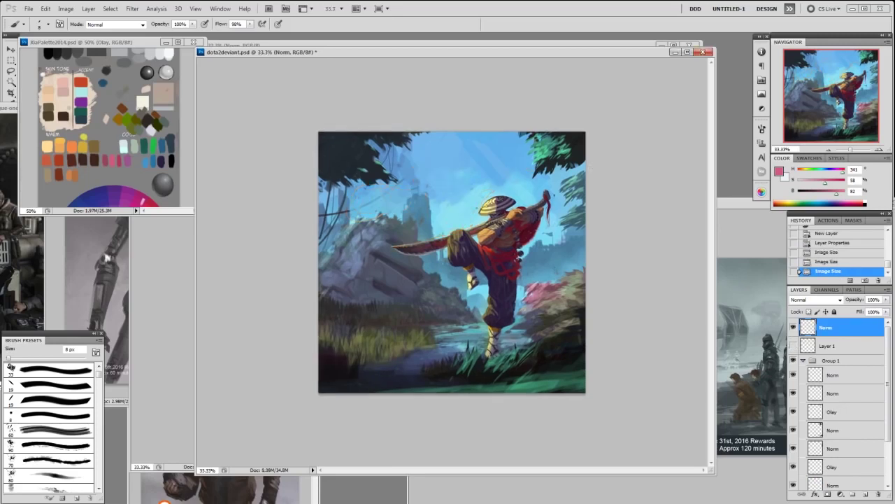
# Draw pink sweeping lines across the sky above the blade, lightening the pink to 53% saturation and 89% brightness
pyautogui.moveTo(402, 171); pyautogui.dragTo(479, 159)
pyautogui.moveTo(420, 181); pyautogui.dragTo(481, 165)
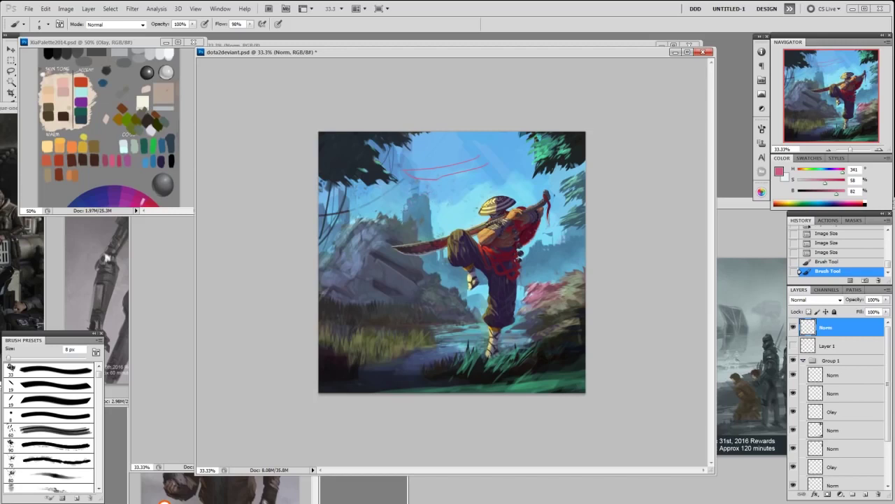
pyautogui.moveTo(825, 186); pyautogui.dragTo(815, 185)
pyautogui.hotkey('ctrl', 'z')
pyautogui.moveTo(432, 200)
pyautogui.mouseDown()
pyautogui.moveTo(473, 189)
pyautogui.moveTo(448, 195)
pyautogui.mouseUp()
pyautogui.moveTo(816, 184); pyautogui.dragTo(840, 191)
pyautogui.moveTo(450, 196); pyautogui.dragTo(481, 188)
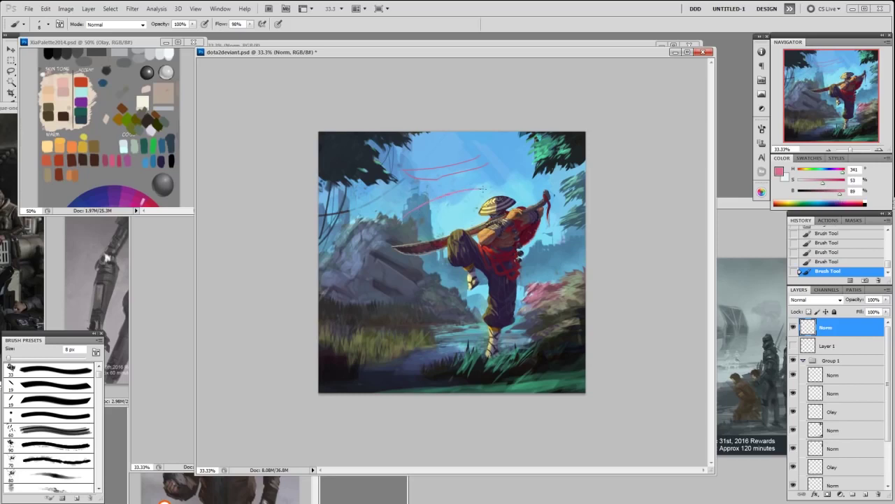
pyautogui.moveTo(433, 212); pyautogui.dragTo(480, 202)
pyautogui.moveTo(478, 216); pyautogui.dragTo(437, 226)
# Sample yellow-orange from the palette document and draw small directional marks around the blade's tip
pyautogui.keyDown('alt'); pyautogui.click(77, 144); pyautogui.keyUp('alt')
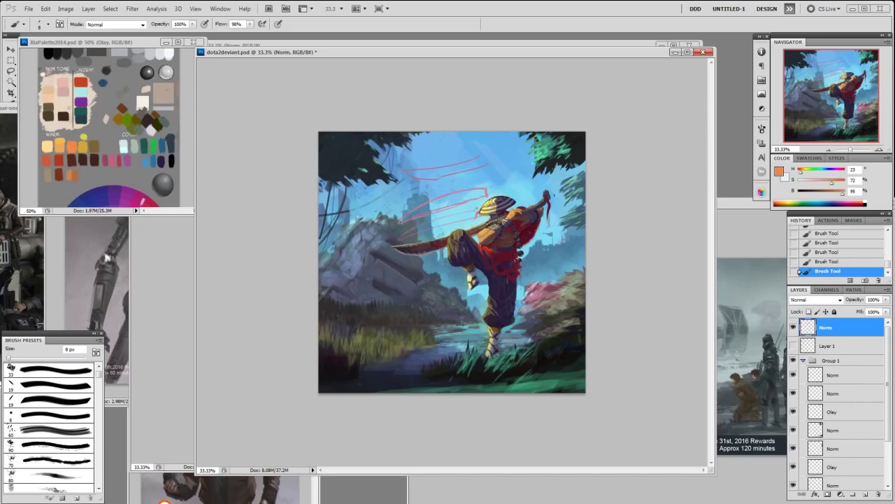
pyautogui.keyDown('alt'); pyautogui.click(66, 144); pyautogui.keyUp('alt')
pyautogui.moveTo(393, 212); pyautogui.dragTo(409, 228)
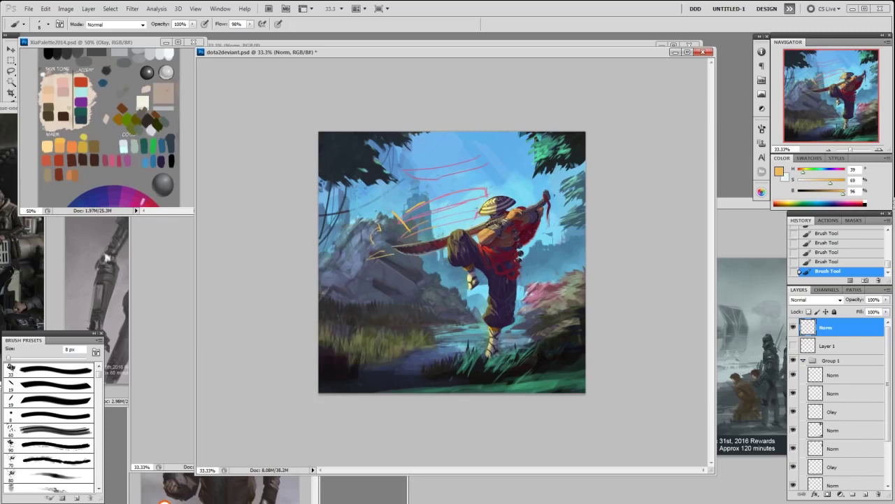
pyautogui.moveTo(374, 246); pyautogui.dragTo(398, 244)
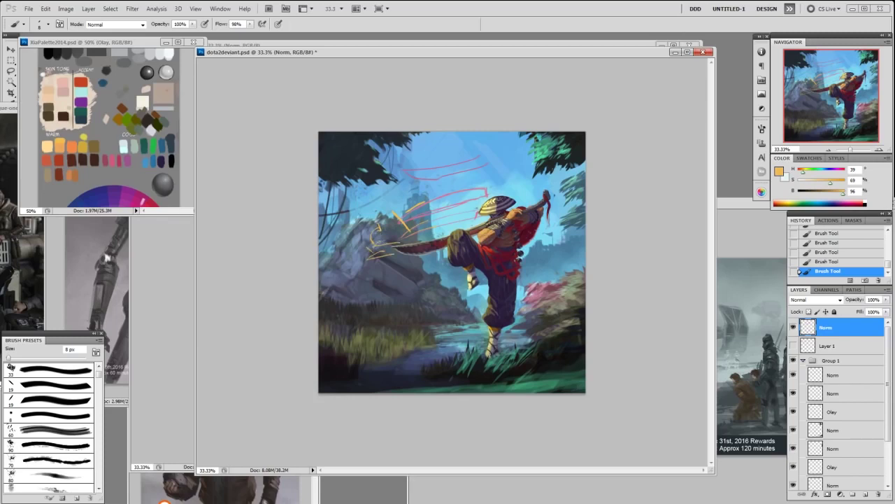
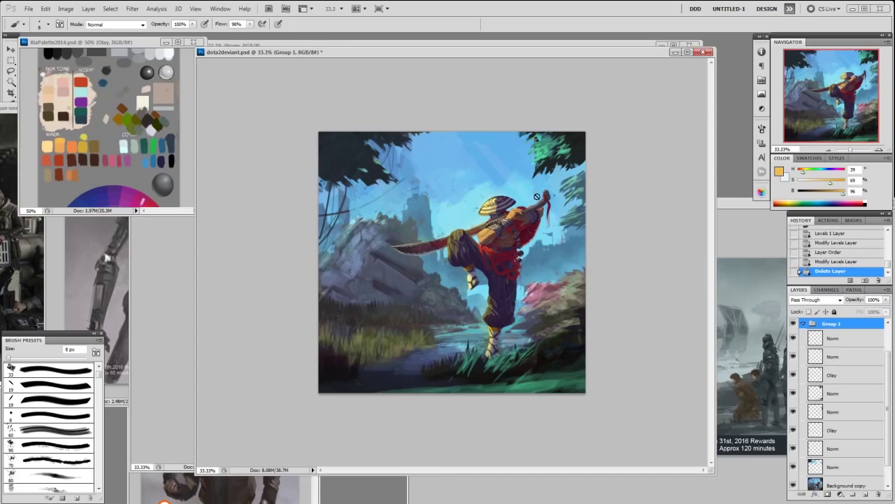
# Add a Levels adjustment layer above the Norm layer over Background copy and set its white output level to 198
pyautogui.click(89, 9)
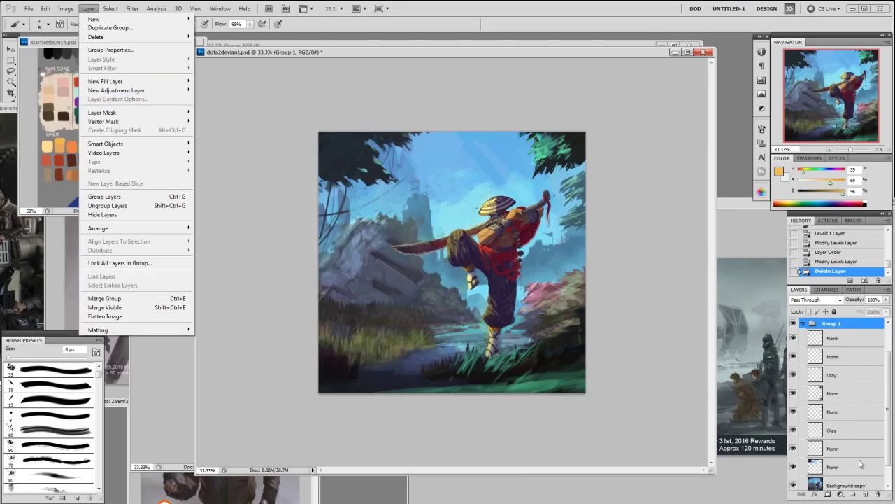
pyautogui.click(853, 468)
pyautogui.click(795, 468)
pyautogui.click(795, 468)
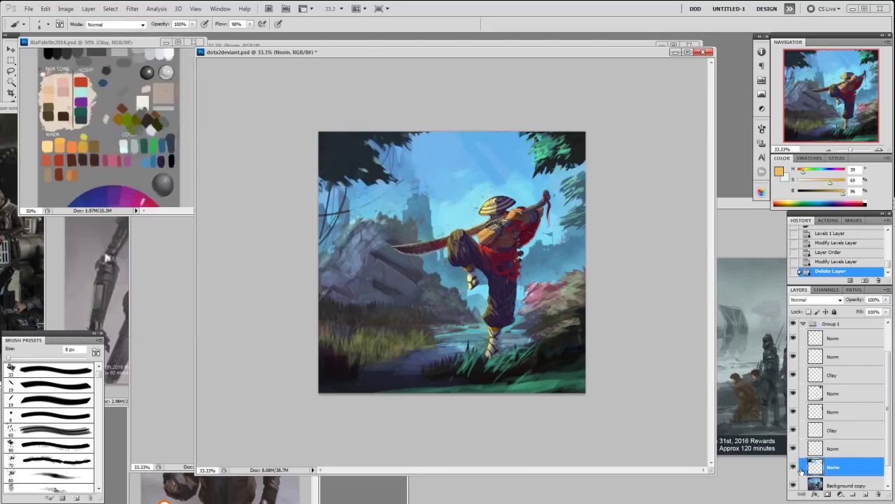
pyautogui.click(88, 9)
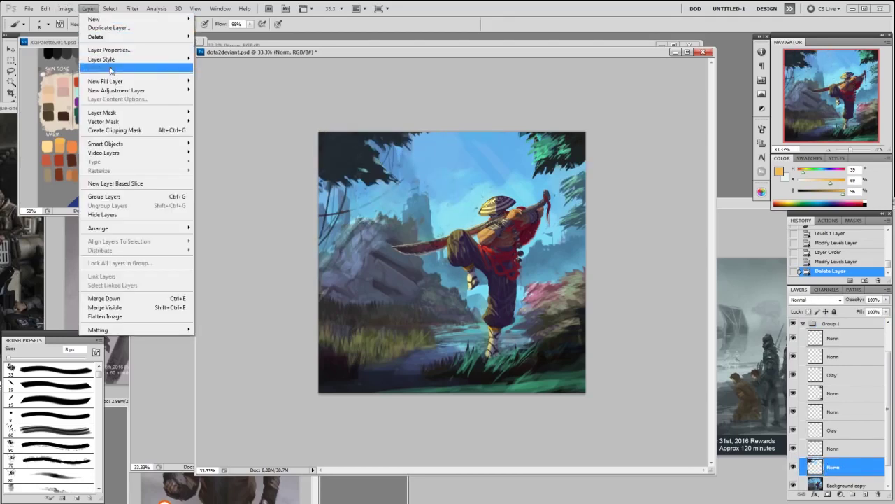
pyautogui.moveTo(116, 91)
pyautogui.click(68, 101)
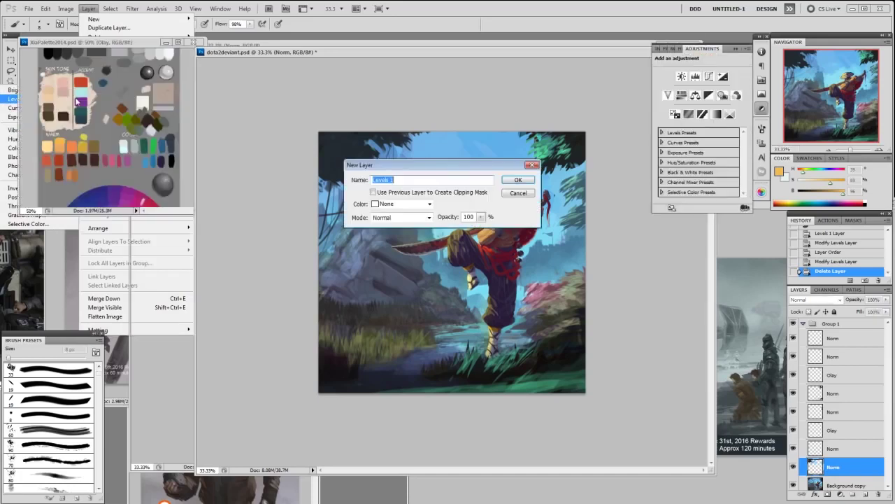
pyautogui.click(518, 179)
pyautogui.moveTo(747, 153); pyautogui.dragTo(731, 155)
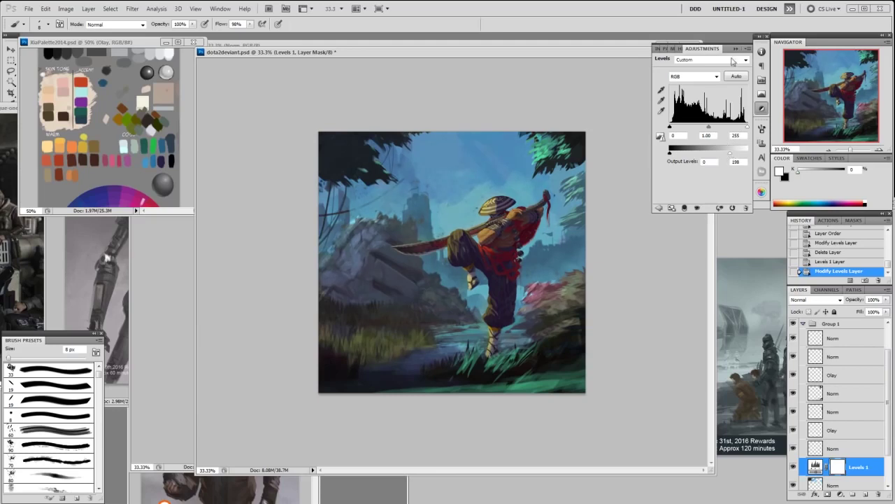
pyautogui.click(736, 49)
# Toggle Group 1's visibility to compare the original painting with the repainted version
pyautogui.moveTo(887, 368); pyautogui.dragTo(886, 343)
pyautogui.click(794, 362)
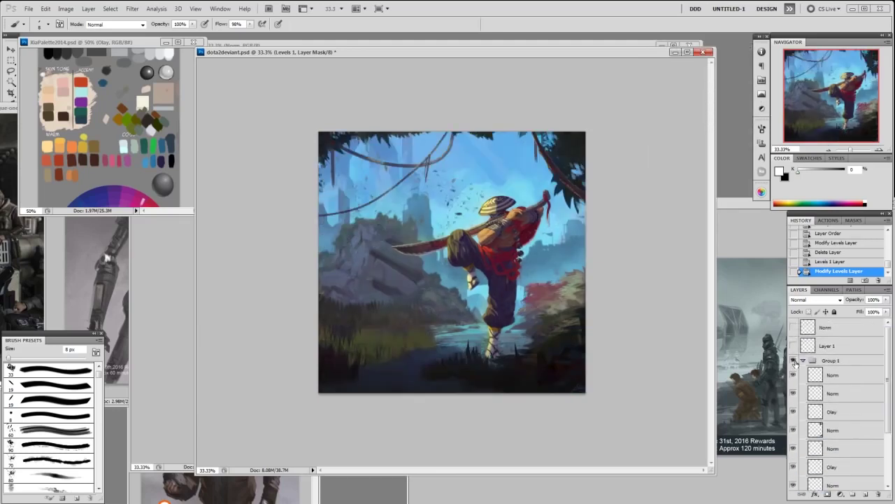
pyautogui.click(794, 361)
pyautogui.click(794, 361)
pyautogui.click(794, 361)
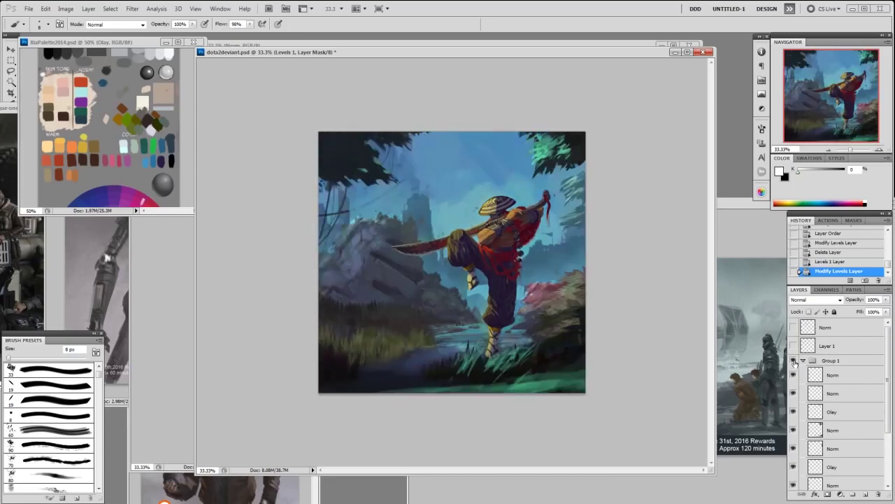
pyautogui.click(794, 361)
pyautogui.click(794, 361)
pyautogui.click(794, 361)
pyautogui.click(794, 361)
# Toggle the Olay and Norm layers inside Group 1 one by one to examine what each contributes
pyautogui.click(838, 412)
pyautogui.click(794, 412)
pyautogui.click(794, 412)
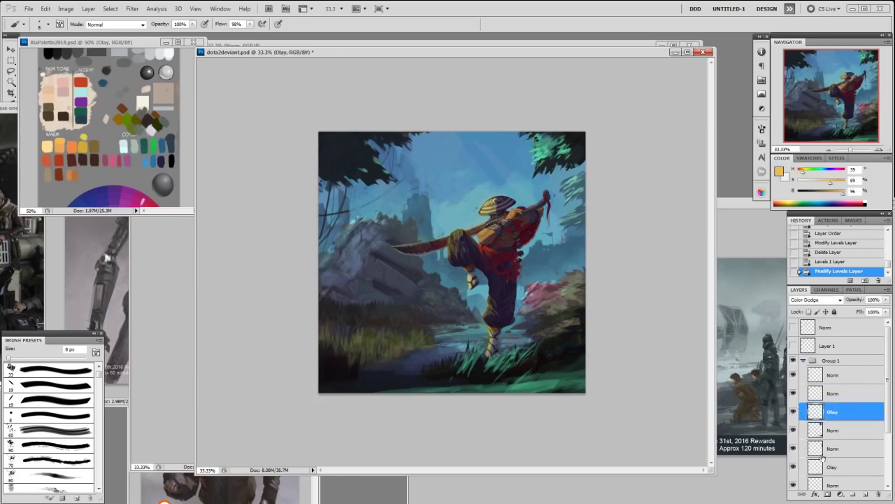
pyautogui.click(794, 467)
pyautogui.click(794, 466)
pyautogui.click(795, 449)
pyautogui.click(794, 449)
pyautogui.click(793, 430)
pyautogui.click(793, 430)
# Erase a little paint at the painting's lower edge on the Norm layer below the upper Olay layer
pyautogui.click(836, 430)
pyautogui.press('e')
pyautogui.rightClick(393, 394)
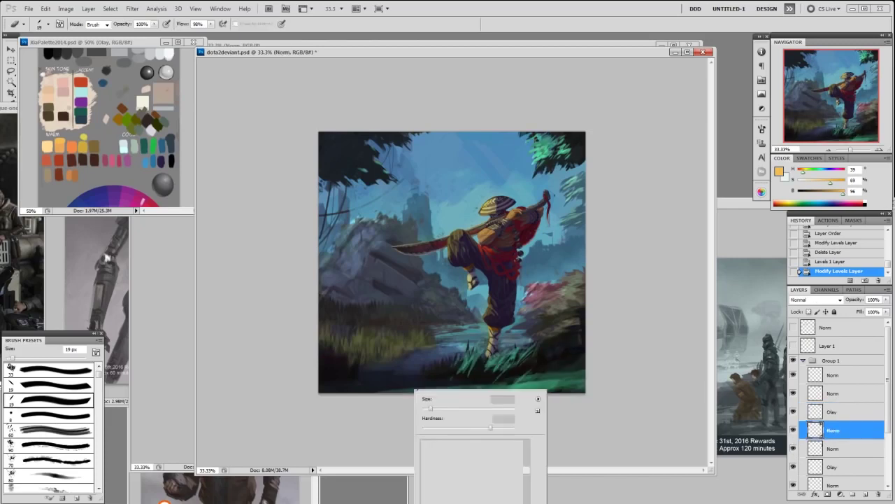
pyautogui.moveTo(393, 394)
pyautogui.mouseDown()
pyautogui.moveTo(371, 399)
pyautogui.moveTo(389, 393)
pyautogui.mouseUp()
pyautogui.press('b')
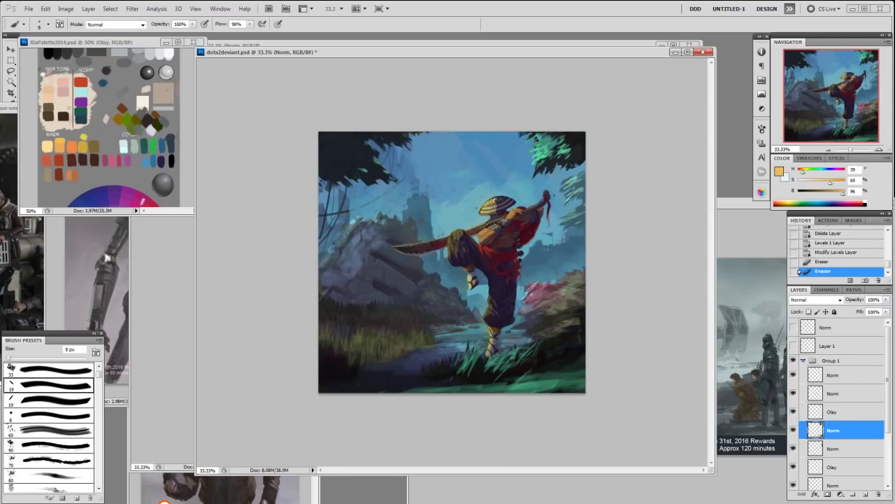
# Sample green from the foreground grass and choose a larger brush tip
pyautogui.keyDown('alt'); pyautogui.click(470, 387); pyautogui.keyUp('alt')
pyautogui.rightClick(460, 373)
pyautogui.click(519, 431)
pyautogui.click(622, 339)
pyautogui.press(']')
# Try green grass strokes beside the standing foot with a 25 px brush, then step back through the history
pyautogui.moveTo(458, 366)
pyautogui.mouseDown()
pyautogui.moveTo(452, 378)
pyautogui.moveTo(471, 378)
pyautogui.mouseUp()
pyautogui.press('[')
pyautogui.keyDown('alt'); pyautogui.click(478, 358); pyautogui.keyUp('alt')
pyautogui.moveTo(485, 366); pyautogui.dragTo(472, 384)
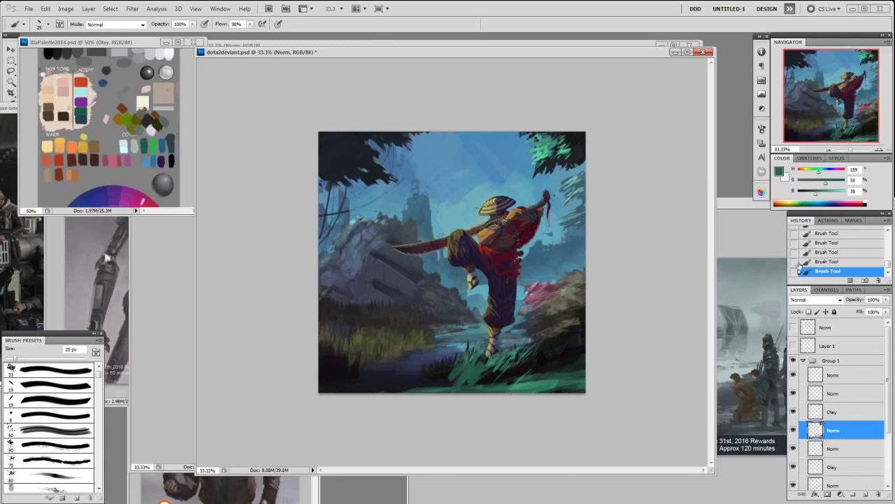
pyautogui.click(827, 262)
pyautogui.click(820, 253)
pyautogui.click(812, 245)
# Repaint the grass and ground below the standing foot with sampled light and dark greens at 25 px
pyautogui.keyDown('alt'); pyautogui.click(480, 354); pyautogui.keyUp('alt')
pyautogui.moveTo(459, 361); pyautogui.dragTo(452, 372)
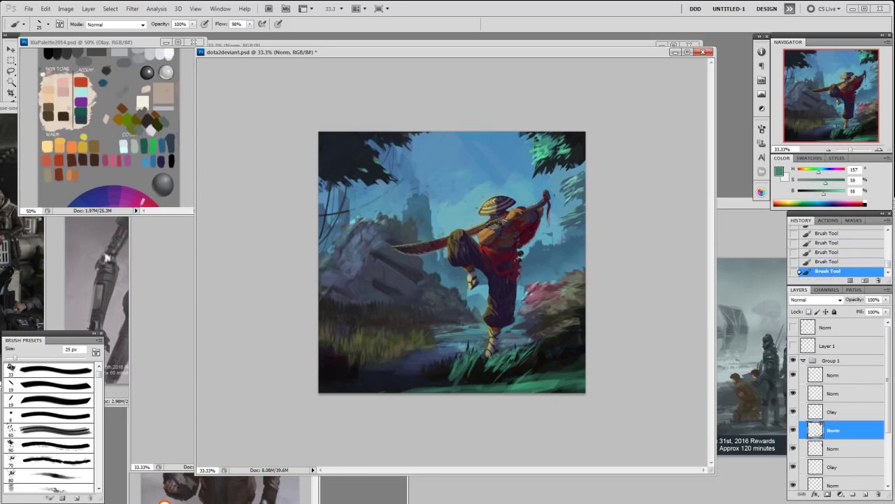
pyautogui.keyDown('alt'); pyautogui.click(470, 381); pyautogui.keyUp('alt')
pyautogui.moveTo(463, 383); pyautogui.dragTo(528, 384)
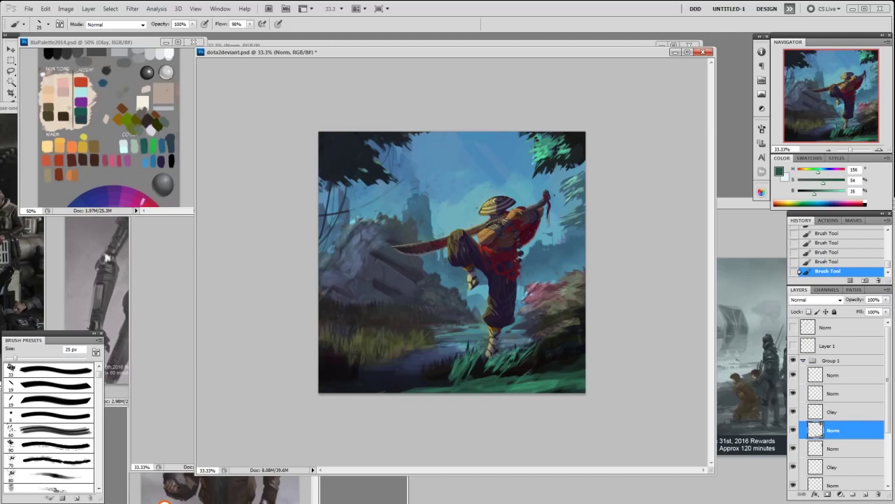
pyautogui.keyDown('alt'); pyautogui.click(531, 386); pyautogui.keyUp('alt')
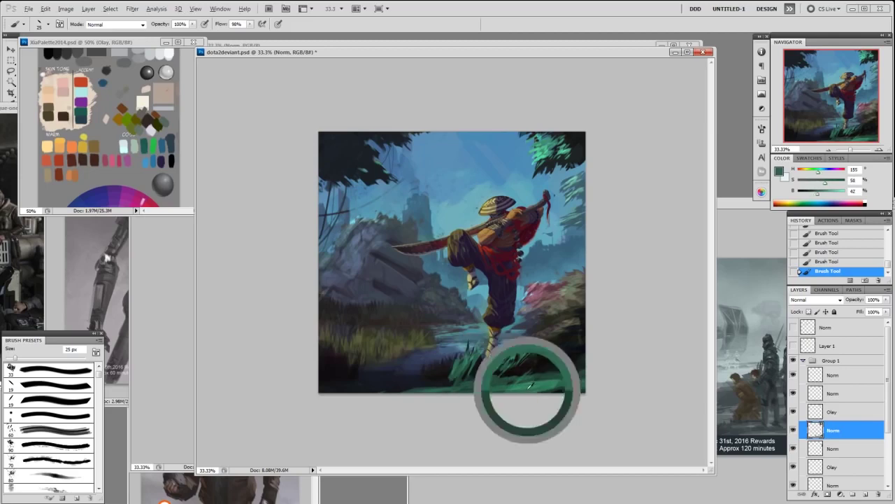
pyautogui.moveTo(473, 380); pyautogui.dragTo(515, 384)
# Sample greens and near-black around the standing foot and paint over the grass on the bank to its right
pyautogui.keyDown('alt'); pyautogui.click(545, 375); pyautogui.keyUp('alt')
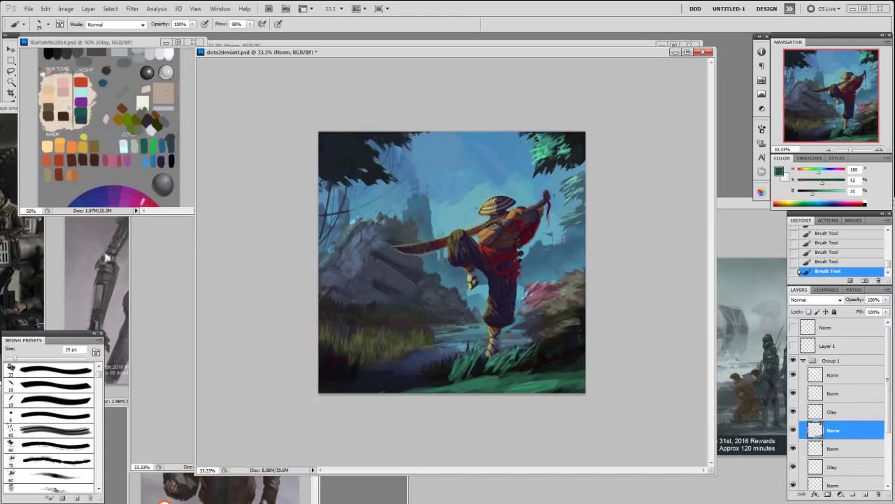
pyautogui.keyDown('alt'); pyautogui.click(501, 359); pyautogui.keyUp('alt')
pyautogui.keyDown('alt'); pyautogui.click(499, 361); pyautogui.keyUp('alt')
pyautogui.keyDown('alt'); pyautogui.click(511, 358); pyautogui.keyUp('alt')
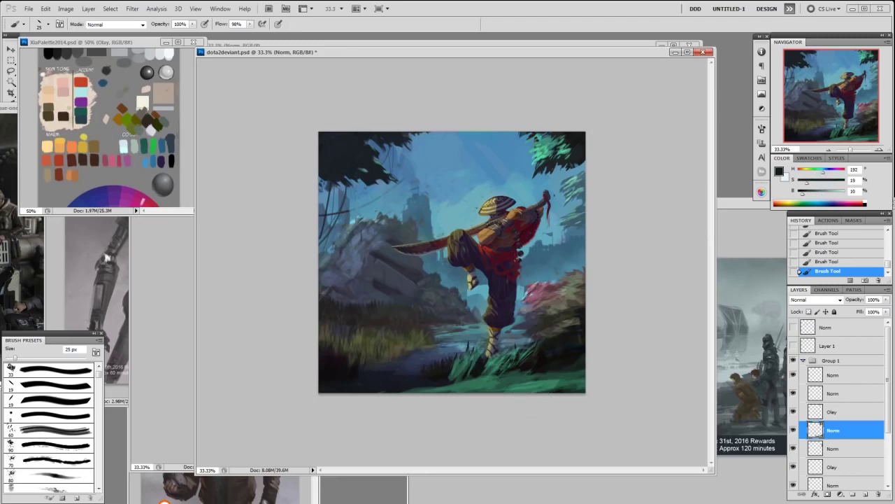
pyautogui.keyDown('alt'); pyautogui.click(503, 377); pyautogui.keyUp('alt')
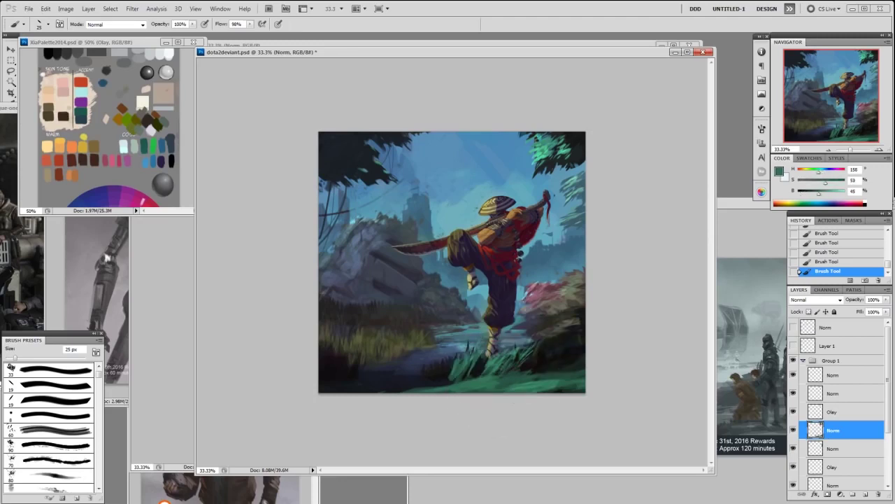
pyautogui.keyDown('alt'); pyautogui.click(550, 371); pyautogui.keyUp('alt')
pyautogui.moveTo(535, 368); pyautogui.dragTo(558, 364)
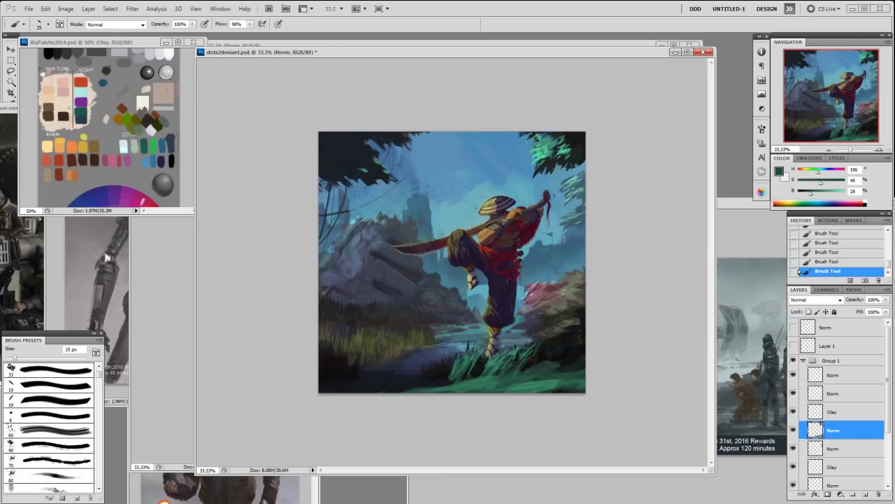
# Enlarge the brush to 90 px and broadly paint dark green over the lower-right bank of the painting
pyautogui.press(']')
pyautogui.press(']')
pyautogui.press(']')
pyautogui.press(']')
pyautogui.press(']')
pyautogui.press(']')
pyautogui.moveTo(561, 368)
pyautogui.mouseDown()
pyautogui.moveTo(585, 359)
pyautogui.moveTo(547, 354)
pyautogui.mouseUp()
# Repaint the rocks below the pink foliage with dark tones sampled from the surrounding bank
pyautogui.keyDown('alt'); pyautogui.click(553, 332); pyautogui.keyUp('alt')
pyautogui.keyDown('alt'); pyautogui.click(531, 361); pyautogui.keyUp('alt')
pyautogui.keyDown('alt'); pyautogui.click(530, 361); pyautogui.keyUp('alt')
pyautogui.keyDown('alt'); pyautogui.click(556, 333); pyautogui.keyUp('alt')
pyautogui.keyDown('alt'); pyautogui.click(552, 332); pyautogui.keyUp('alt')
pyautogui.moveTo(556, 338); pyautogui.dragTo(542, 351)
pyautogui.keyDown('alt'); pyautogui.click(549, 343); pyautogui.keyUp('alt')
pyautogui.keyDown('alt'); pyautogui.click(552, 342); pyautogui.keyUp('alt')
pyautogui.keyDown('alt'); pyautogui.click(564, 326); pyautogui.keyUp('alt')
pyautogui.moveTo(545, 340); pyautogui.dragTo(533, 349)
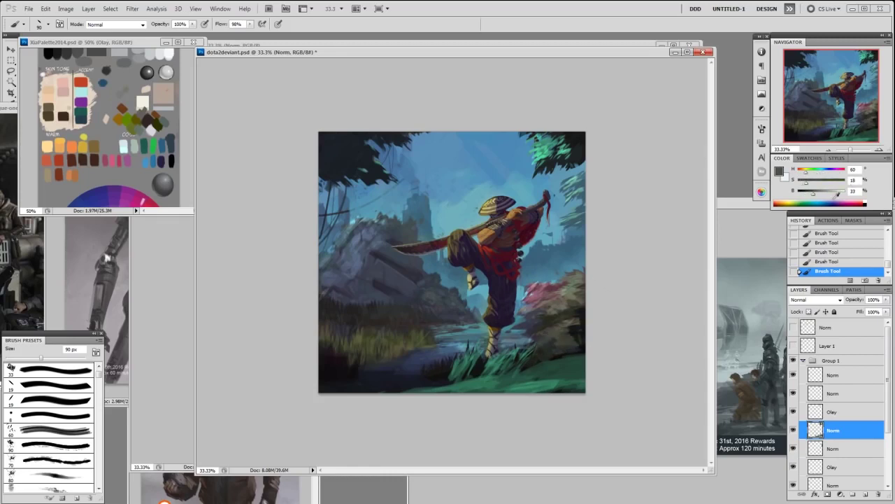
# Sample colours from the stream's edge left of the grass and compare the scene with and without Levels 1
pyautogui.keyDown('alt'); pyautogui.click(442, 372); pyautogui.keyUp('alt')
pyautogui.keyDown('alt'); pyautogui.click(447, 350); pyautogui.keyUp('alt')
pyautogui.moveTo(888, 412); pyautogui.dragTo(888, 448)
pyautogui.click(793, 426)
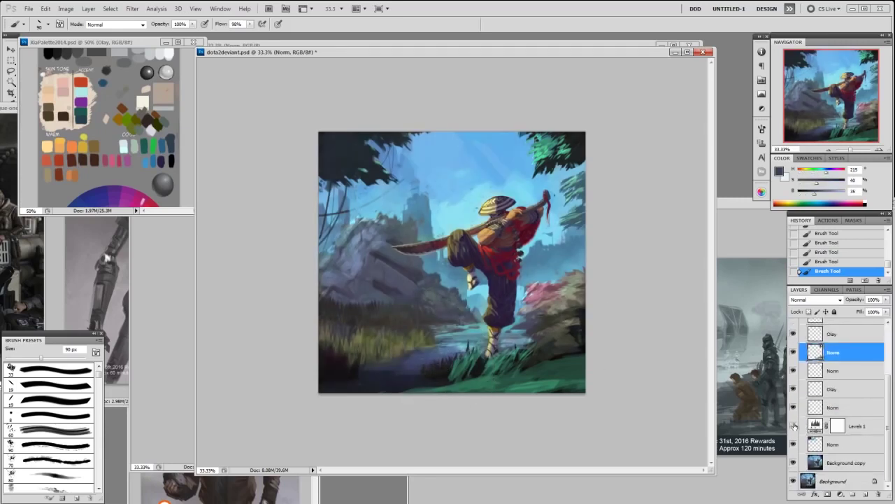
pyautogui.keyDown('alt'); pyautogui.click(442, 370); pyautogui.keyUp('alt')
pyautogui.keyDown('alt'); pyautogui.click(440, 369); pyautogui.keyUp('alt')
pyautogui.click(792, 426)
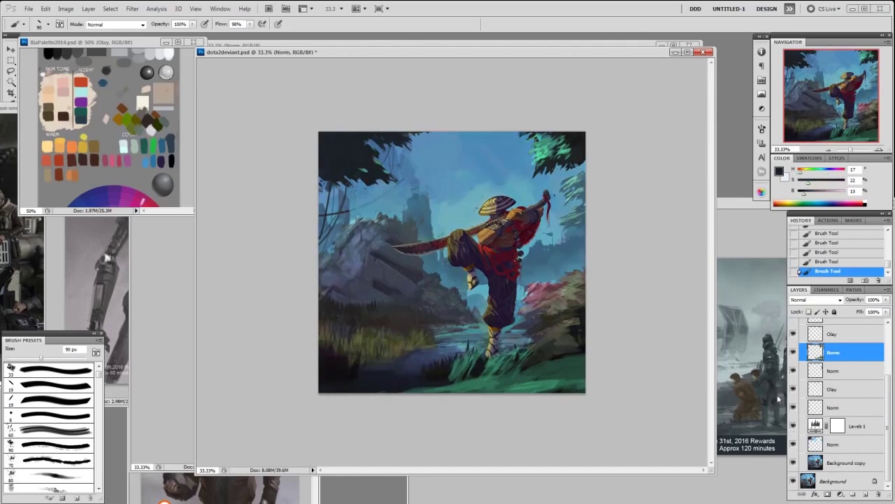
# Erase part of the Levels 1 mask along the painting's lower foreground with a 200 px eraser
pyautogui.click(848, 427)
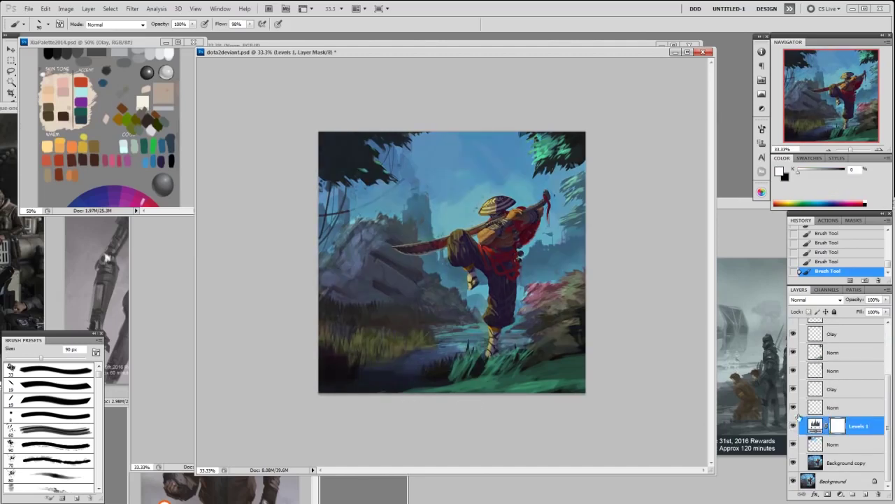
pyautogui.press('e')
pyautogui.press(']')
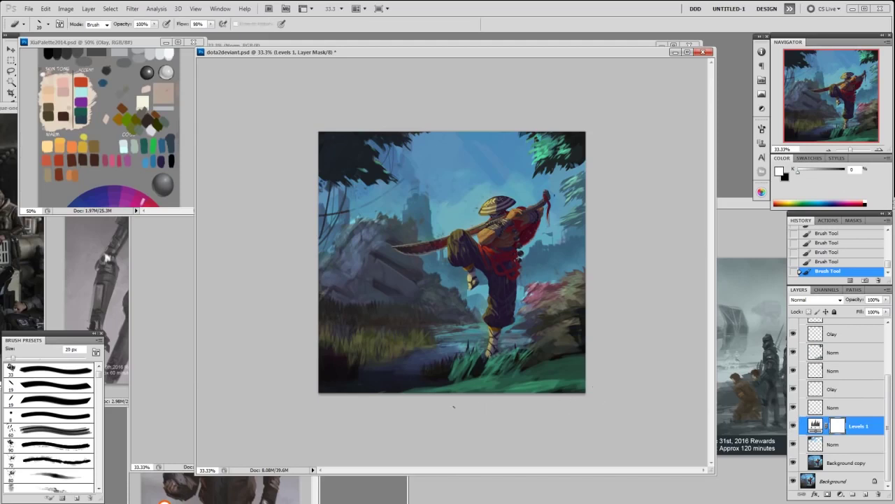
pyautogui.press(']')
pyautogui.press(']')
pyautogui.press(']')
pyautogui.press(']')
pyautogui.press(']')
pyautogui.press(']')
pyautogui.press(']')
pyautogui.press(']')
pyautogui.moveTo(602, 362)
pyautogui.mouseDown()
pyautogui.moveTo(474, 373)
pyautogui.moveTo(515, 363)
pyautogui.moveTo(595, 372)
pyautogui.mouseUp()
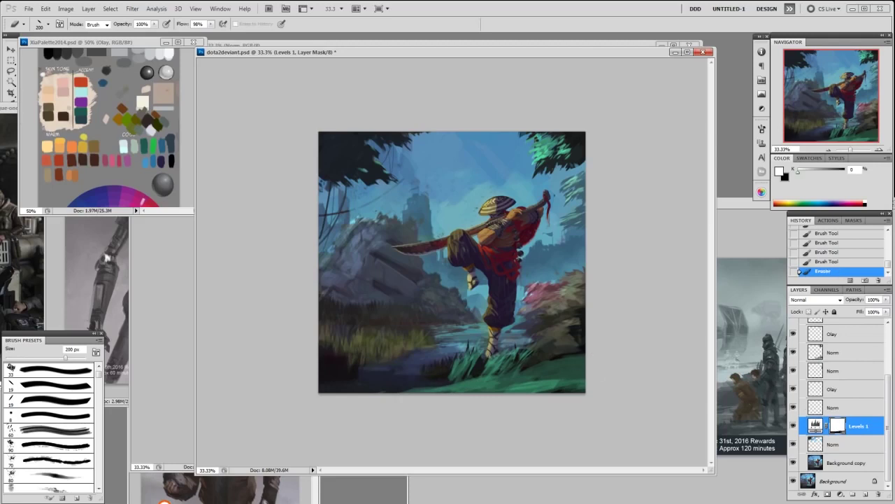
# Erase more of the Levels 1 mask along the lower foreground and brush the mask over the right bank with a 90 px brush
pyautogui.moveTo(441, 373)
pyautogui.mouseDown()
pyautogui.moveTo(404, 390)
pyautogui.moveTo(343, 378)
pyautogui.moveTo(419, 381)
pyautogui.mouseUp()
pyautogui.click(793, 353)
pyautogui.click(793, 352)
pyautogui.press('b')
pyautogui.press('x')
pyautogui.moveTo(543, 379); pyautogui.dragTo(558, 343)
pyautogui.press('x')
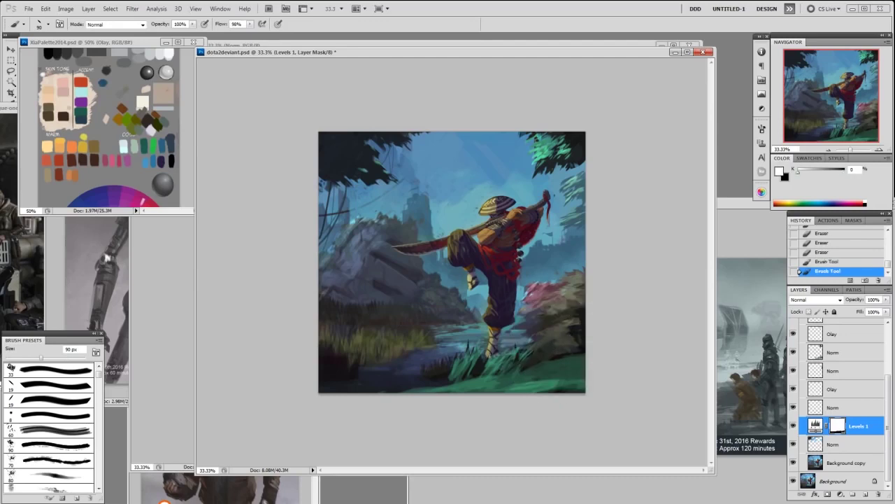
# On the Norm layer above Levels 1, repaint the rocks below the pink foliage with tones sampled from the bank
pyautogui.click(850, 353)
pyautogui.keyDown('alt'); pyautogui.click(563, 345); pyautogui.keyUp('alt')
pyautogui.moveTo(564, 354); pyautogui.dragTo(548, 358)
pyautogui.keyDown('alt'); pyautogui.click(549, 351); pyautogui.keyUp('alt')
pyautogui.keyDown('alt'); pyautogui.click(559, 348); pyautogui.keyUp('alt')
pyautogui.click(565, 346)
pyautogui.keyDown('alt'); pyautogui.click(528, 363); pyautogui.keyUp('alt')
pyautogui.moveTo(533, 364); pyautogui.dragTo(554, 350)
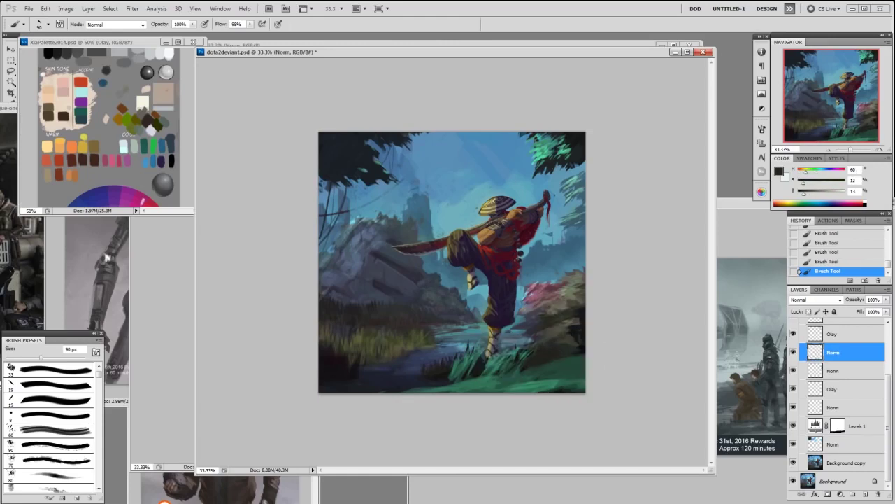
# Darken the rocks at the painting's right edge and paint sampled greens across the grassy foreground below the swordsman
pyautogui.moveTo(578, 335)
pyautogui.mouseDown()
pyautogui.moveTo(578, 343)
pyautogui.moveTo(582, 324)
pyautogui.moveTo(552, 358)
pyautogui.moveTo(573, 376)
pyautogui.moveTo(505, 378)
pyautogui.moveTo(583, 362)
pyautogui.mouseUp()
pyautogui.keyDown('alt'); pyautogui.click(571, 340); pyautogui.keyUp('alt')
pyautogui.keyDown('alt'); pyautogui.click(559, 330); pyautogui.keyUp('alt')
pyautogui.keyDown('alt'); pyautogui.click(567, 347); pyautogui.keyUp('alt')
pyautogui.keyDown('alt'); pyautogui.click(547, 387); pyautogui.keyUp('alt')
pyautogui.keyDown('alt'); pyautogui.click(563, 370); pyautogui.keyUp('alt')
pyautogui.moveTo(573, 378)
pyautogui.mouseDown()
pyautogui.moveTo(528, 396)
pyautogui.moveTo(512, 381)
pyautogui.moveTo(553, 362)
pyautogui.moveTo(463, 380)
pyautogui.mouseUp()
pyautogui.keyDown('alt'); pyautogui.click(492, 382); pyautogui.keyUp('alt')
pyautogui.keyDown('alt'); pyautogui.click(538, 363); pyautogui.keyUp('alt')
pyautogui.keyDown('alt'); pyautogui.click(492, 372); pyautogui.keyUp('alt')
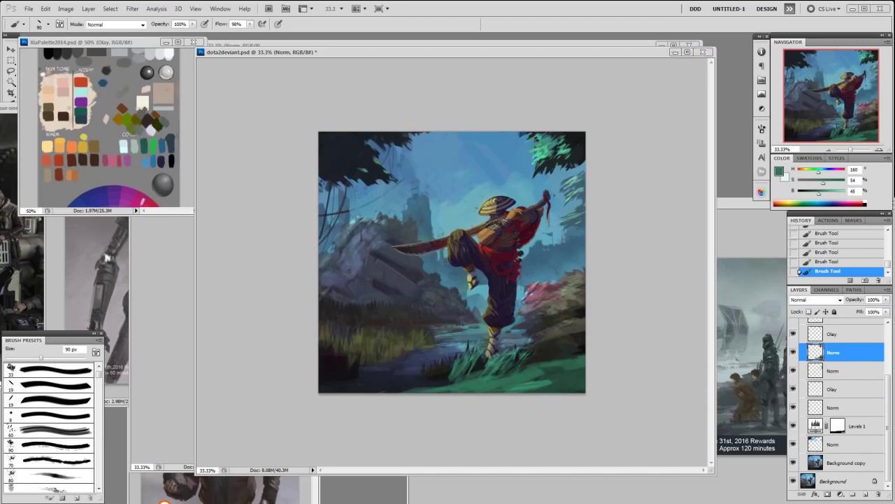
# Reduce the eraser to 60 px and trim the foreground grass where it meets the stream
pyautogui.scroll(1, 824, 370)
pyautogui.press('e')
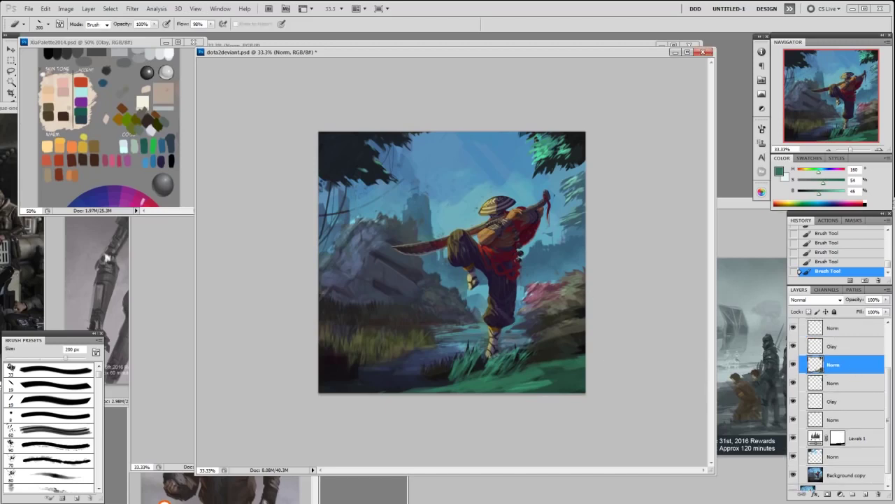
pyautogui.press('[')
pyautogui.press('[')
pyautogui.press('[')
pyautogui.press('[')
pyautogui.press('[')
pyautogui.press('[')
pyautogui.moveTo(454, 366)
pyautogui.mouseDown()
pyautogui.moveTo(448, 379)
pyautogui.moveTo(454, 370)
pyautogui.mouseUp()
pyautogui.press('[')
pyautogui.press('[')
pyautogui.click(454, 371)
pyautogui.click(454, 372)
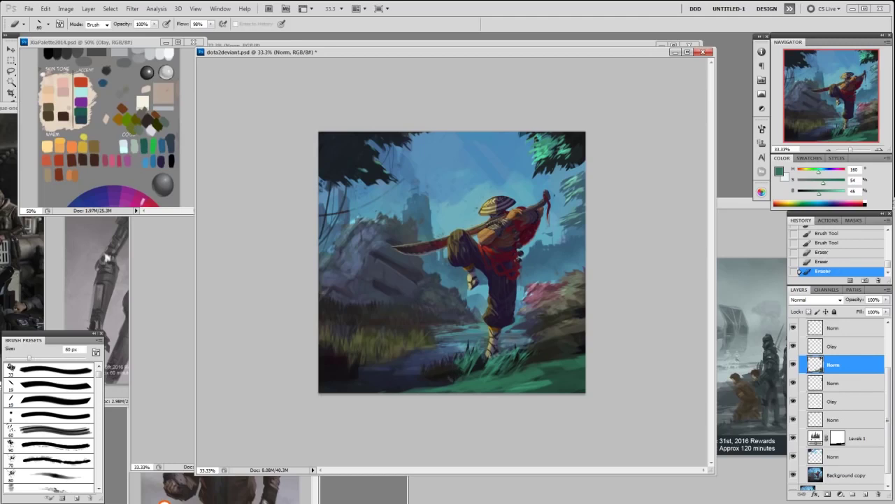
pyautogui.click(454, 374)
pyautogui.click(422, 386)
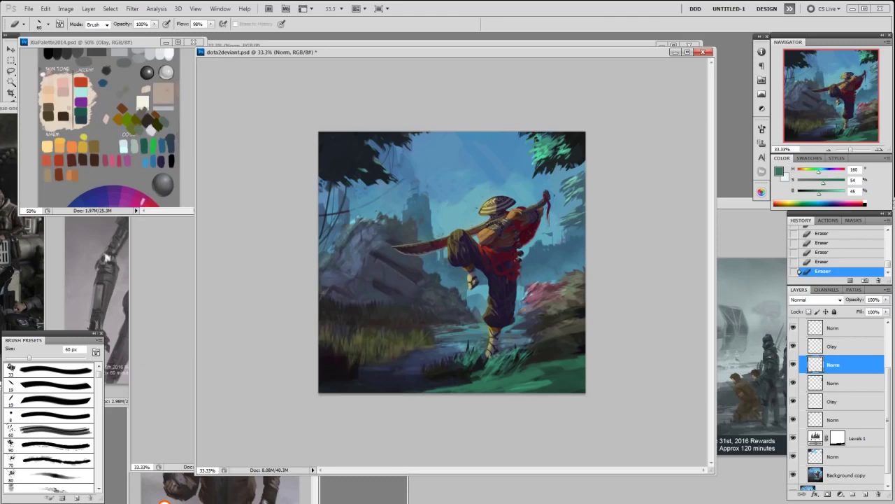
# Smudge the grass below the standing foot and erase small bits along its stream-side edge
pyautogui.press('r')
pyautogui.click(465, 371)
pyautogui.click(476, 371)
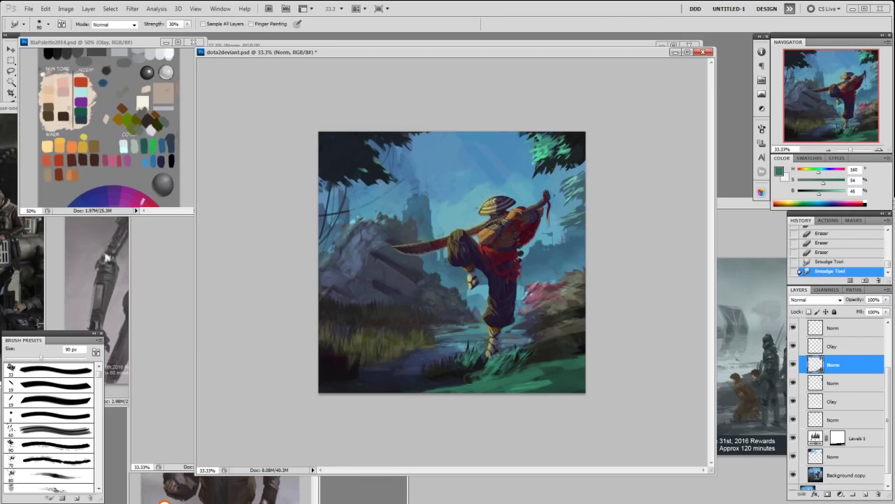
pyautogui.press('e')
pyautogui.click(466, 377)
pyautogui.click(467, 377)
pyautogui.click(467, 376)
pyautogui.click(467, 376)
pyautogui.click(468, 376)
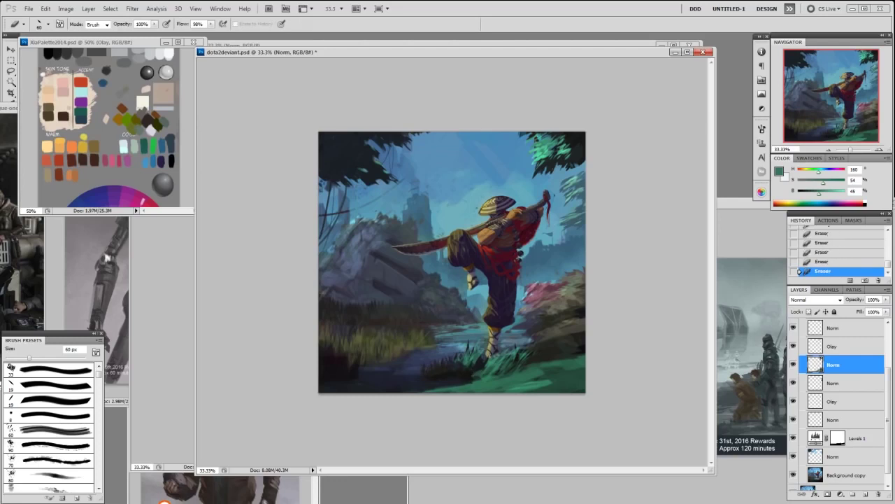
# Paint thin grass blades beside the standing foot with a 19 px brush, and try a brighter green at 73% brightness
pyautogui.press('b')
pyautogui.rightClick(479, 350)
pyautogui.click(563, 403)
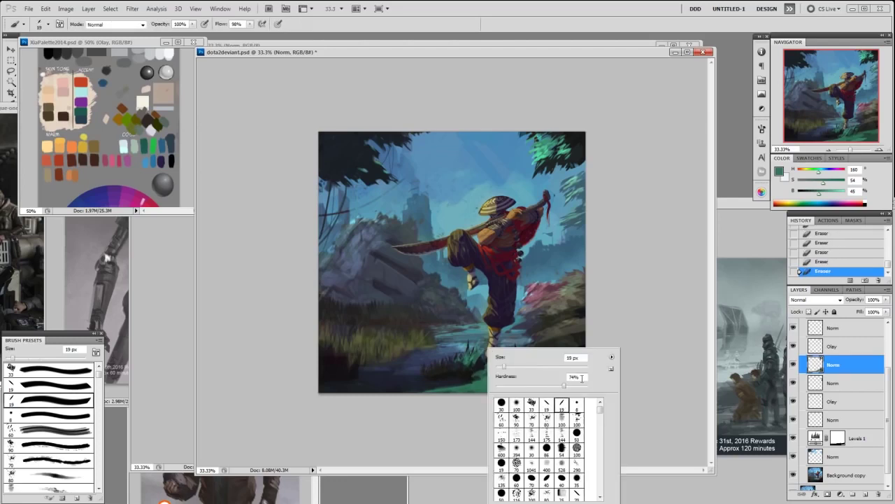
pyautogui.moveTo(466, 352); pyautogui.dragTo(467, 342)
pyautogui.keyDown('alt'); pyautogui.click(472, 355); pyautogui.keyUp('alt')
pyautogui.click(475, 352)
pyautogui.moveTo(476, 354); pyautogui.dragTo(480, 346)
pyautogui.click(833, 194)
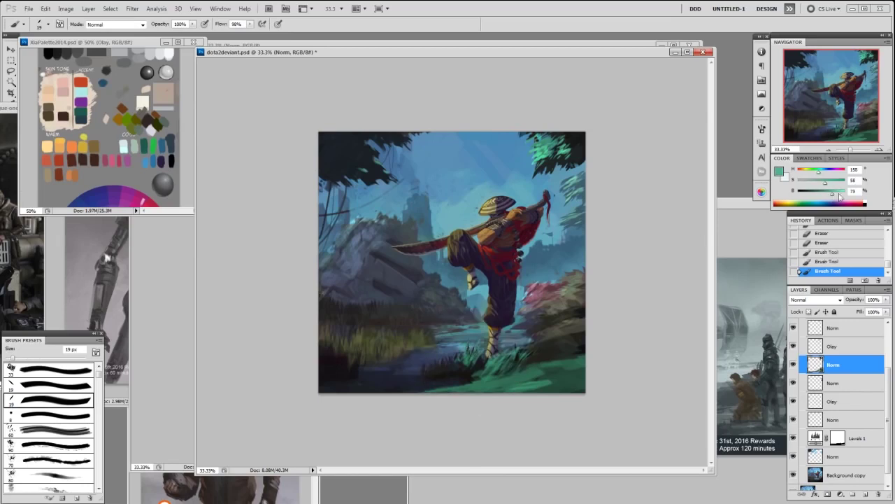
pyautogui.moveTo(468, 361); pyautogui.dragTo(463, 352)
pyautogui.hotkey('ctrl', 'z')
# Erase the Levels 1 mask around the grass's stream-side edge with the 60 px eraser
pyautogui.click(851, 438)
pyautogui.press('e')
pyautogui.moveTo(451, 375); pyautogui.dragTo(455, 375)
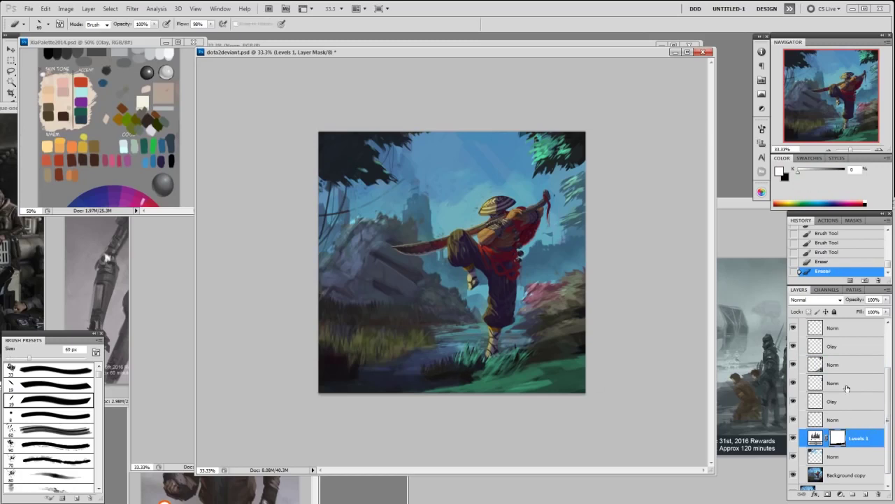
# On the Norm layer, paint sampled dark green over the lower grass and the rocks under the pink foliage with a 45 px brush
pyautogui.click(843, 367)
pyautogui.press('b')
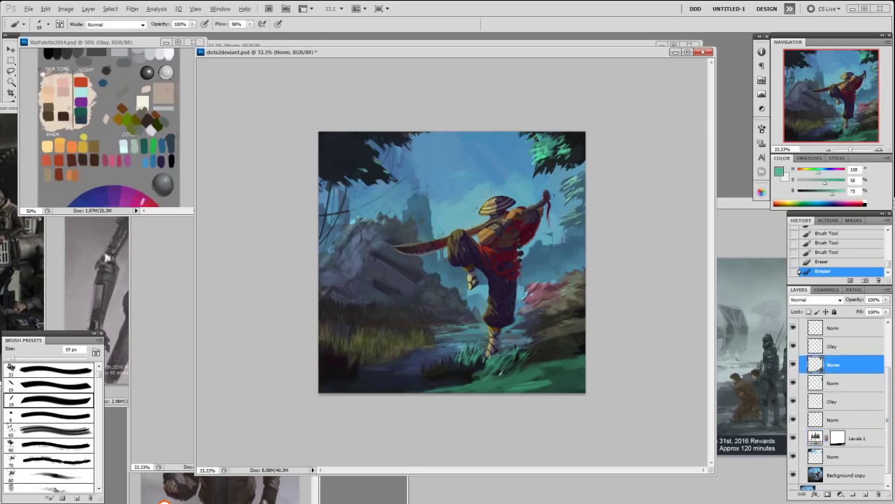
pyautogui.keyDown('alt'); pyautogui.click(562, 380); pyautogui.keyUp('alt')
pyautogui.press(']')
pyautogui.press(']')
pyautogui.press(']')
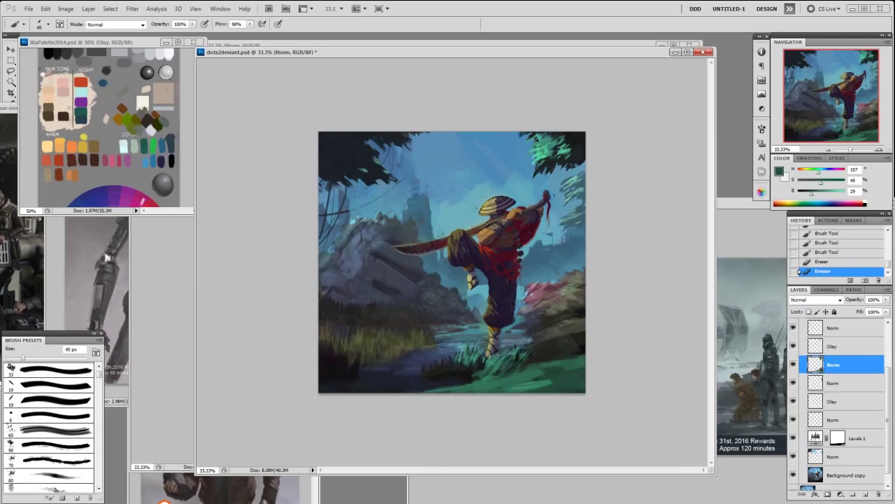
pyautogui.moveTo(459, 385); pyautogui.dragTo(477, 382)
pyautogui.click(466, 370)
pyautogui.moveTo(539, 335); pyautogui.dragTo(557, 329)
pyautogui.moveTo(549, 339); pyautogui.dragTo(566, 333)
pyautogui.moveTo(556, 347); pyautogui.dragTo(573, 340)
# Compare the painting with and without Group 1, and check the effect of the Olay layer above the active layer
pyautogui.scroll(2, 887, 366)
pyautogui.click(793, 321)
pyautogui.click(793, 322)
pyautogui.click(793, 322)
pyautogui.click(793, 322)
pyautogui.click(794, 322)
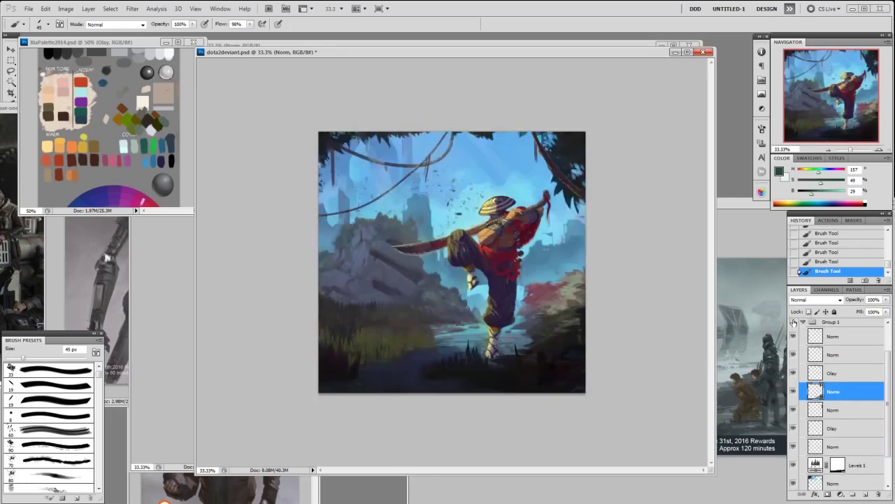
pyautogui.click(794, 322)
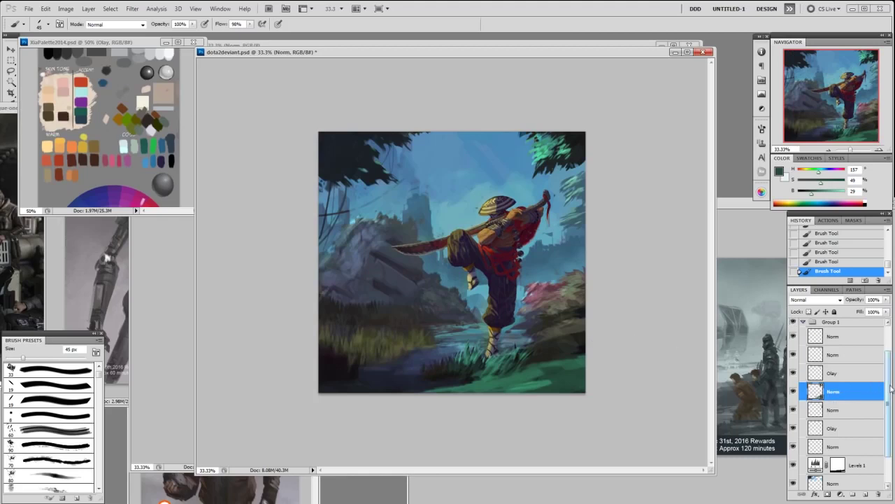
pyautogui.moveTo(890, 385); pyautogui.dragTo(892, 379)
pyautogui.scroll(-2, 799, 384)
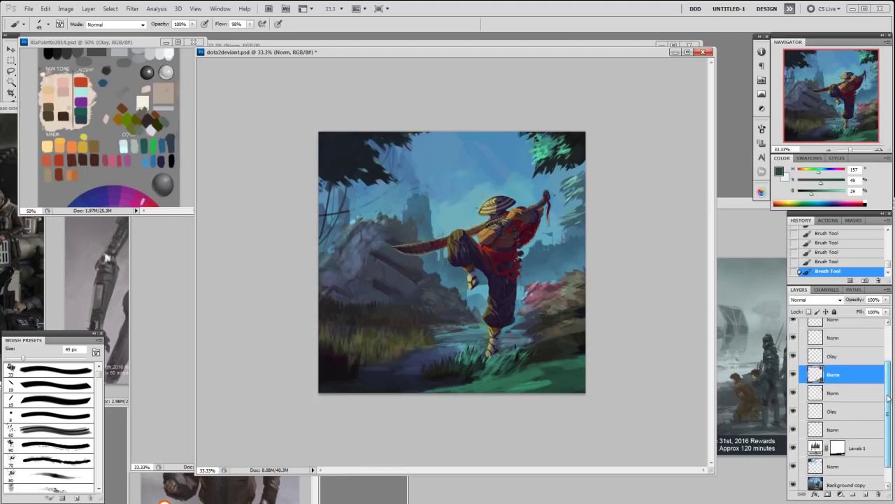
pyautogui.click(793, 361)
pyautogui.click(792, 361)
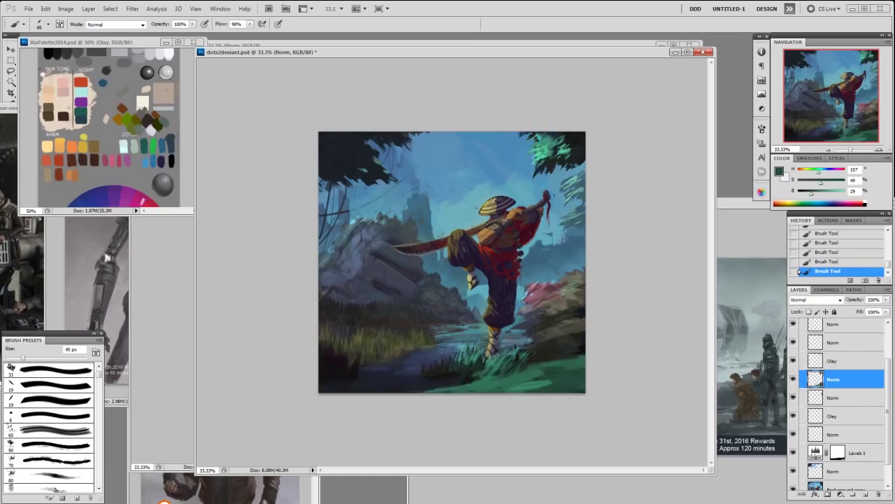
# Sample the meadow's grass colour, set its brightness to 58%, and paint lighter blades by the stream, erasing and repainting their tips
pyautogui.keyDown('alt'); pyautogui.click(364, 336); pyautogui.keyUp('alt')
pyautogui.moveTo(818, 198)
pyautogui.mouseDown()
pyautogui.moveTo(829, 198)
pyautogui.moveTo(810, 183)
pyautogui.mouseUp()
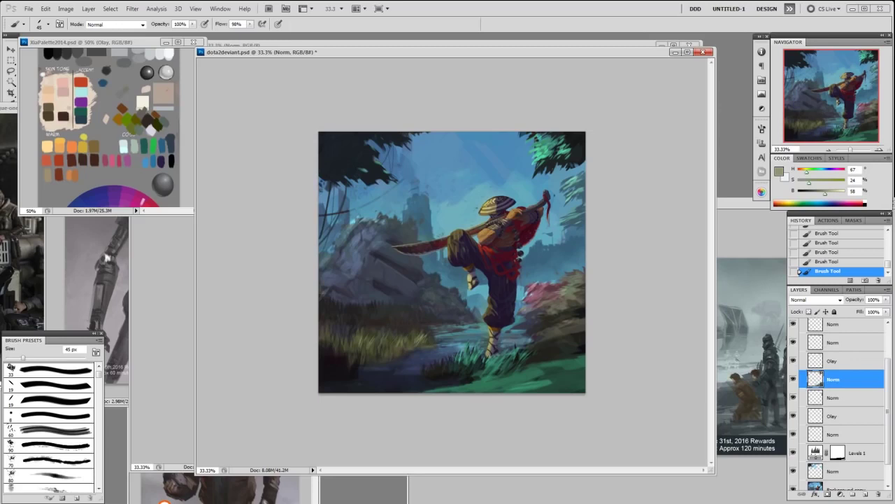
pyautogui.press('e')
pyautogui.moveTo(417, 336); pyautogui.dragTo(424, 341)
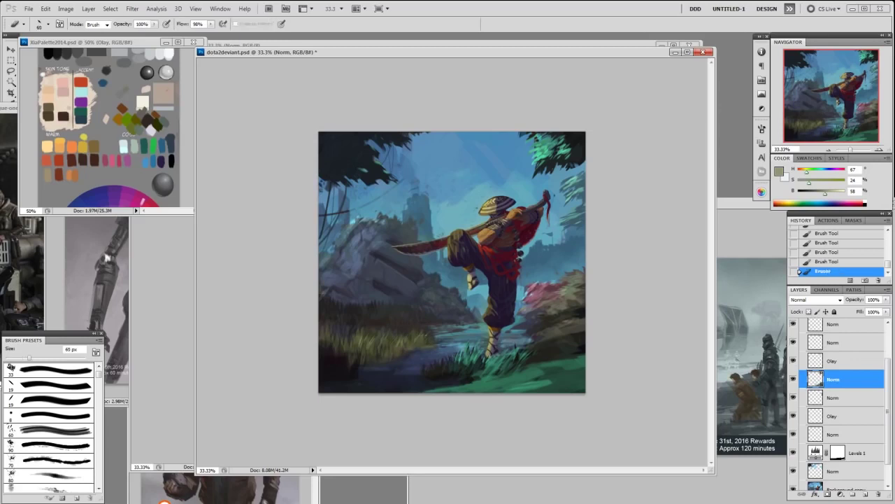
pyautogui.press('b')
pyautogui.moveTo(417, 341); pyautogui.dragTo(426, 332)
pyautogui.moveTo(422, 342)
pyautogui.mouseDown()
pyautogui.moveTo(428, 333)
pyautogui.moveTo(419, 332)
pyautogui.mouseUp()
pyautogui.moveTo(412, 341); pyautogui.dragTo(417, 333)
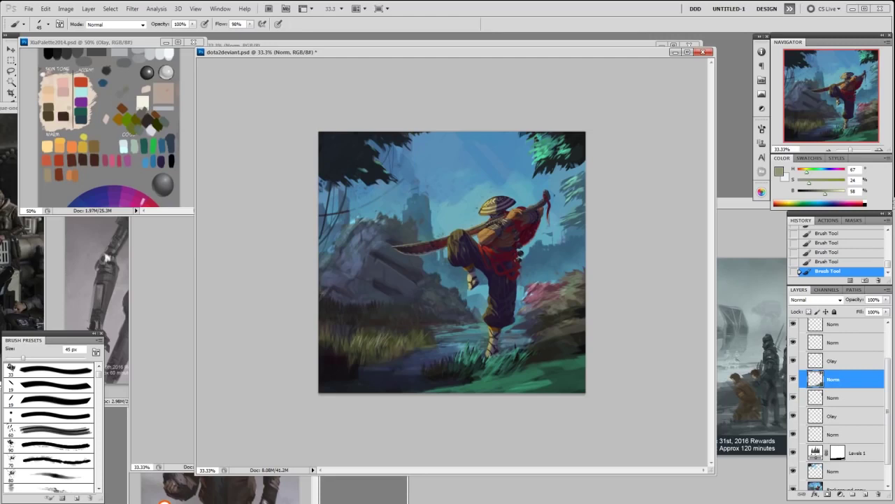
# Brighten the grass tips on the riverbank in the lower-left part of the painting with the Dodge tool
pyautogui.press('o')
pyautogui.click(413, 336)
pyautogui.click(412, 336)
pyautogui.click(412, 336)
pyautogui.click(413, 335)
pyautogui.click(412, 336)
# Paint brush strokes on the riverbank grass and on the large rock behind it
pyautogui.press('b')
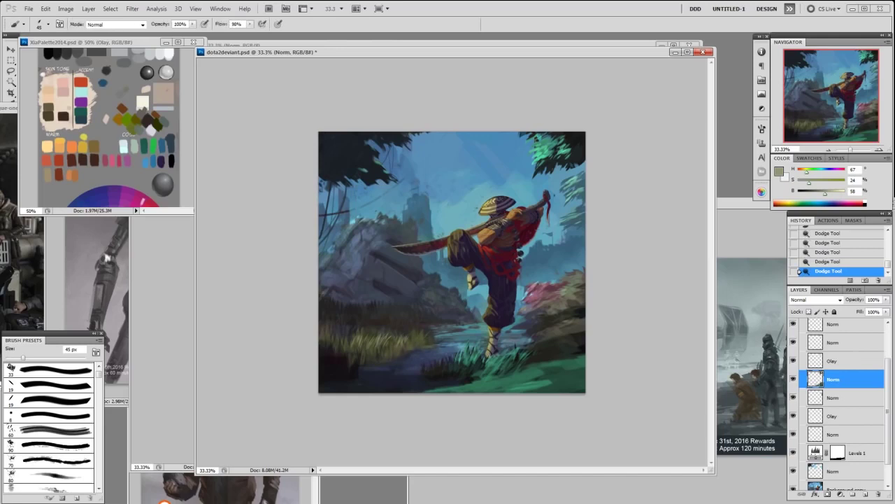
pyautogui.click(413, 336)
pyautogui.moveTo(374, 238); pyautogui.dragTo(381, 249)
pyautogui.moveTo(368, 241); pyautogui.dragTo(374, 251)
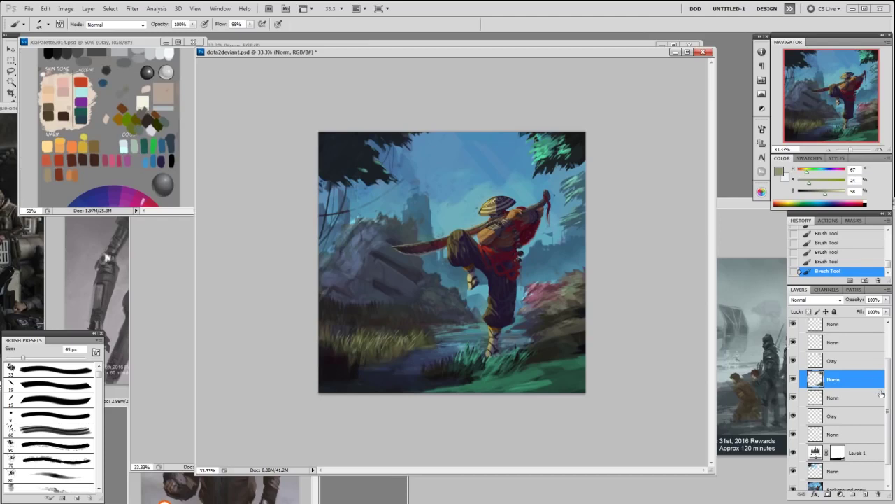
# Hide and reshow the second Norm layer in Group 1 to compare the painting with and without it
pyautogui.scroll(2, 882, 393)
pyautogui.click(793, 367)
pyautogui.click(793, 368)
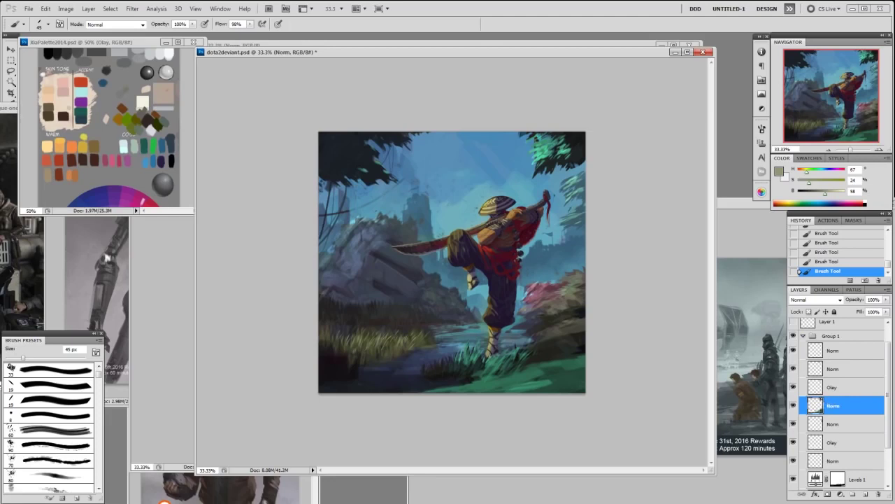
# Sample the bright green of the upper-right foliage and set a 19 px brush for painting leaves
pyautogui.keyDown('alt'); pyautogui.click(546, 149); pyautogui.keyUp('alt')
pyautogui.rightClick(531, 210)
pyautogui.doubleClick(582, 265)
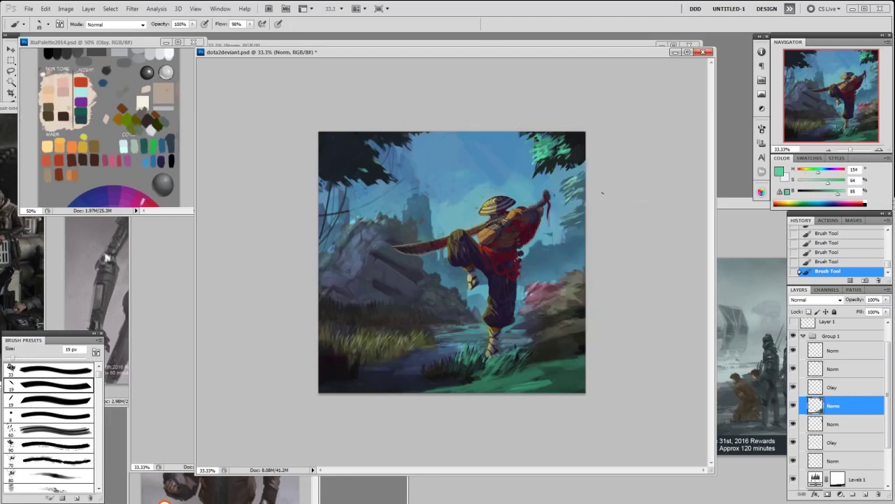
pyautogui.press(']')
# Shade the upper-left foliage with its sampled dark colour adjusted to H 205, S 32, B 28, using 50% opacity and a 35 px brush
pyautogui.keyDown('alt'); pyautogui.click(361, 154); pyautogui.keyUp('alt')
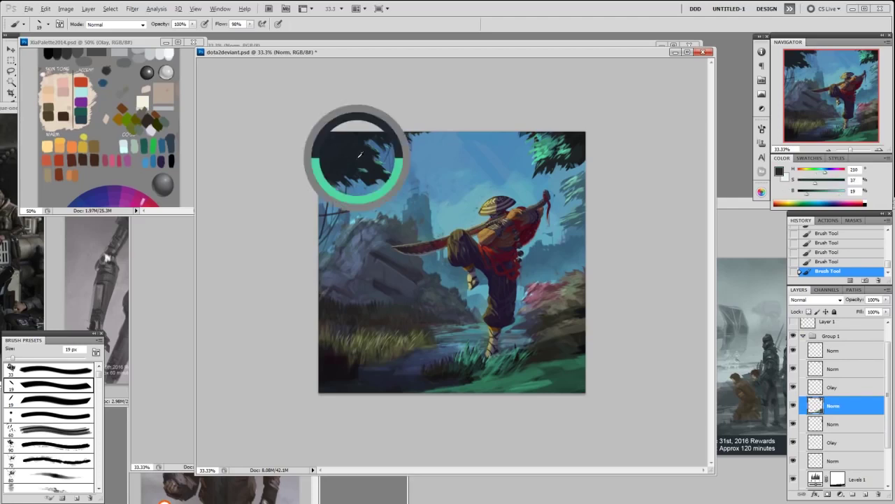
pyautogui.click(811, 189)
pyautogui.click(813, 181)
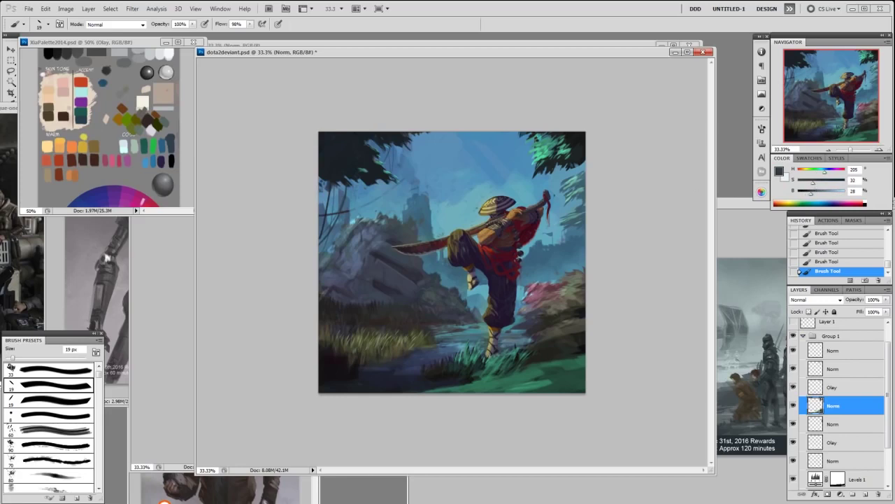
pyautogui.moveTo(370, 159); pyautogui.dragTo(357, 151)
pyautogui.press('5')
pyautogui.press(']')
pyautogui.press(']')
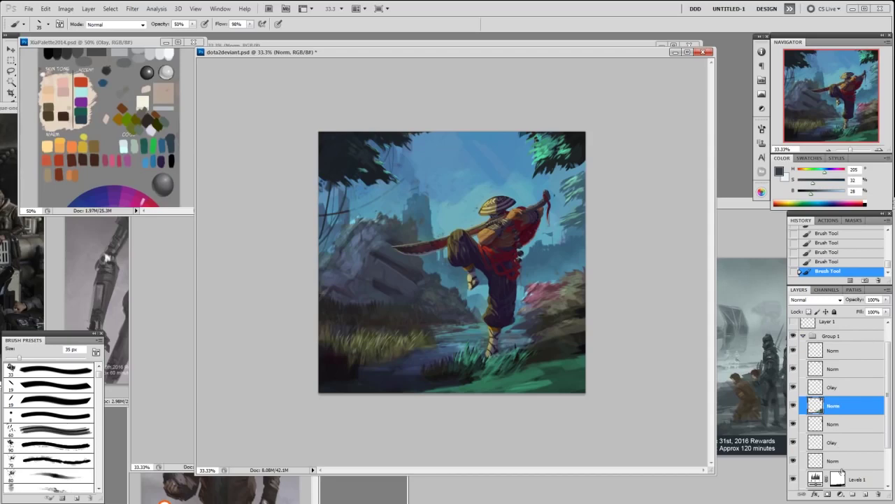
# Toggle the Levels 1 adjustment layer off and on twice to compare its effect on the painting
pyautogui.scroll(-2, 854, 440)
pyautogui.click(794, 446)
pyautogui.click(794, 446)
pyautogui.click(793, 444)
pyautogui.click(794, 445)
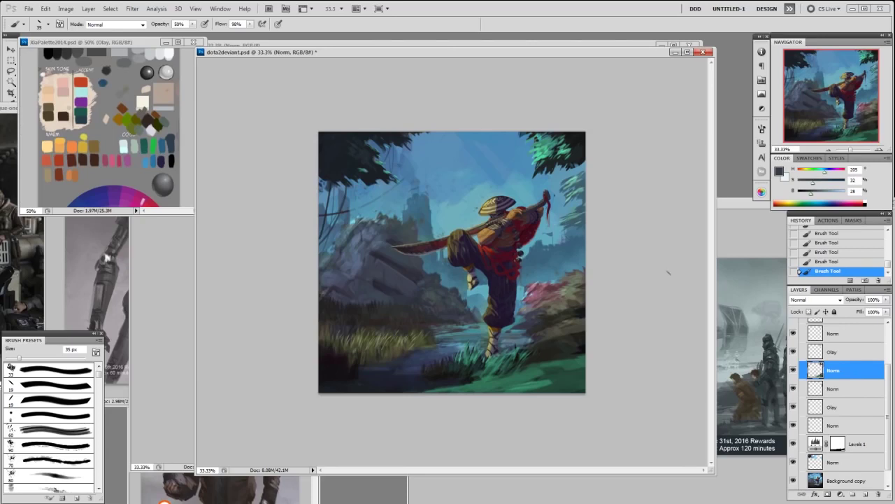
# Save the document and make the topmost Norm layer in Group 1 active
pyautogui.hotkey('alt', 'shift', 'd')
pyautogui.click(858, 357)
pyautogui.scroll(2, 853, 364)
pyautogui.click(833, 361)
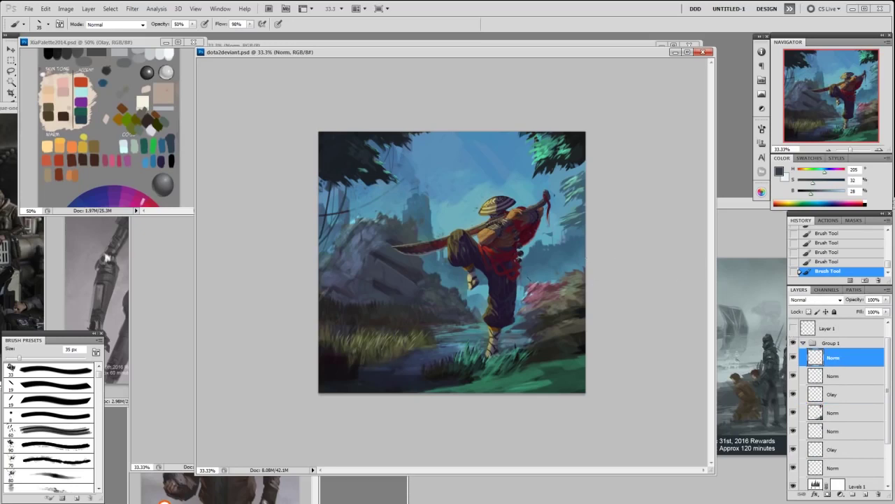
# Outline the sword blade on the Background copy layer with the Polygonal Lasso and paste a copy onto a new layer
pyautogui.press('l')
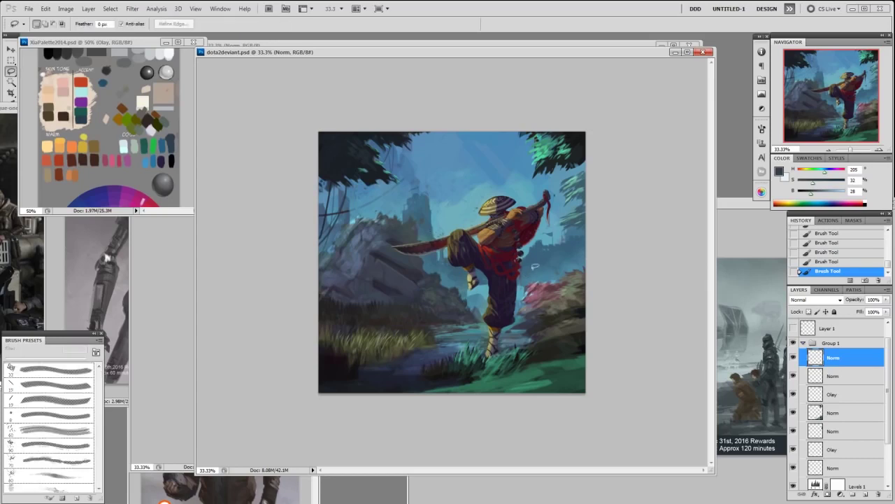
pyautogui.scroll(-3, 888, 434)
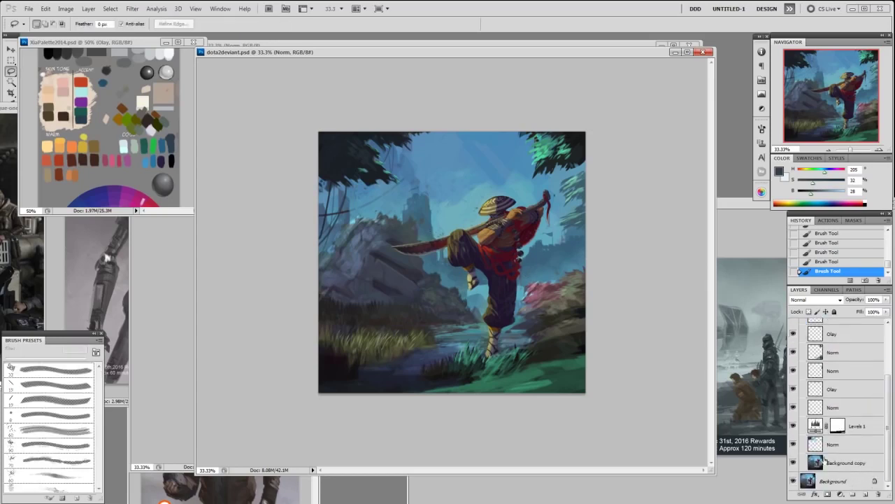
pyautogui.click(834, 462)
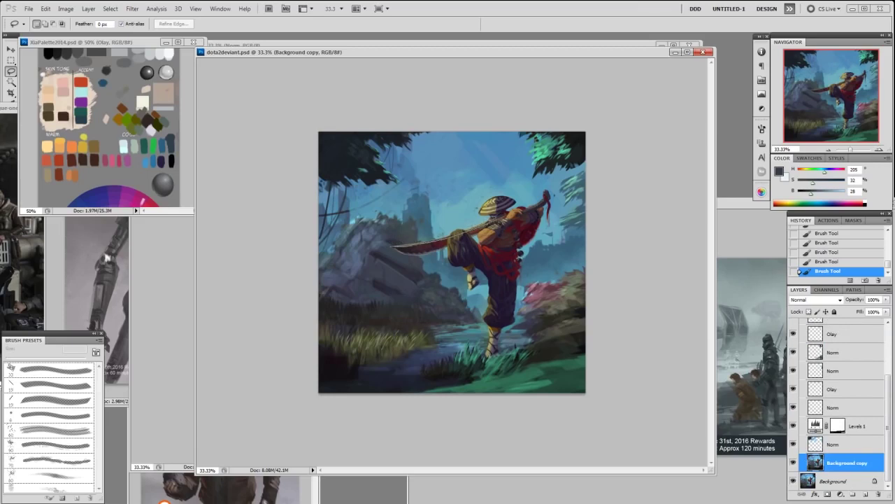
pyautogui.moveTo(505, 215)
pyautogui.mouseDown()
pyautogui.moveTo(464, 239)
pyautogui.moveTo(403, 252)
pyautogui.moveTo(424, 237)
pyautogui.mouseUp()
pyautogui.hotkey('ctrl', 'z')
pyautogui.rightClick(12, 71)
pyautogui.click(33, 84)
pyautogui.click(475, 237)
pyautogui.doubleClick(394, 246)
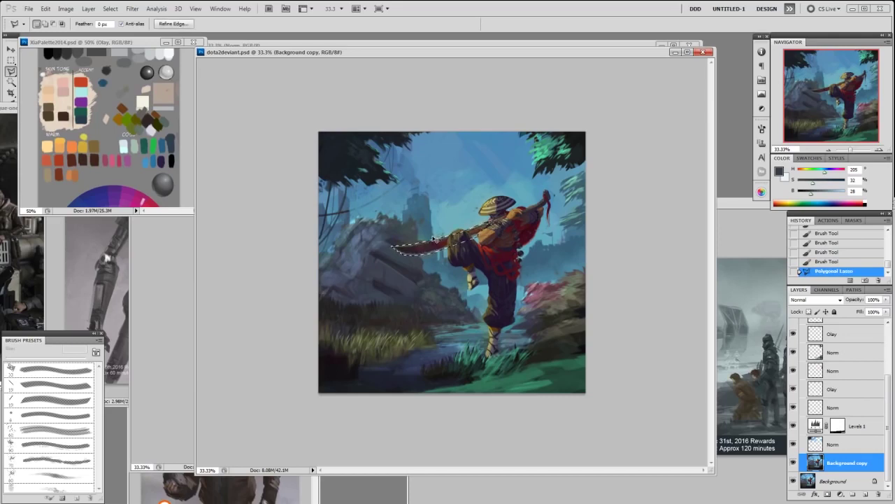
pyautogui.hotkey('ctrl', 'c')
pyautogui.hotkey('ctrl', 'v')
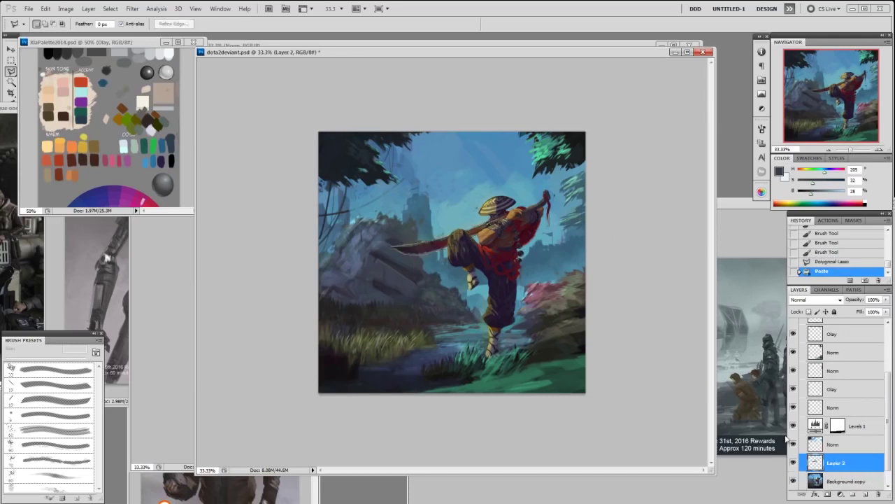
# Flip the pasted blade vertically, rotate it and move it over the original blade with Free Transform
pyautogui.hotkey('ctrl', 't')
pyautogui.rightClick(437, 247)
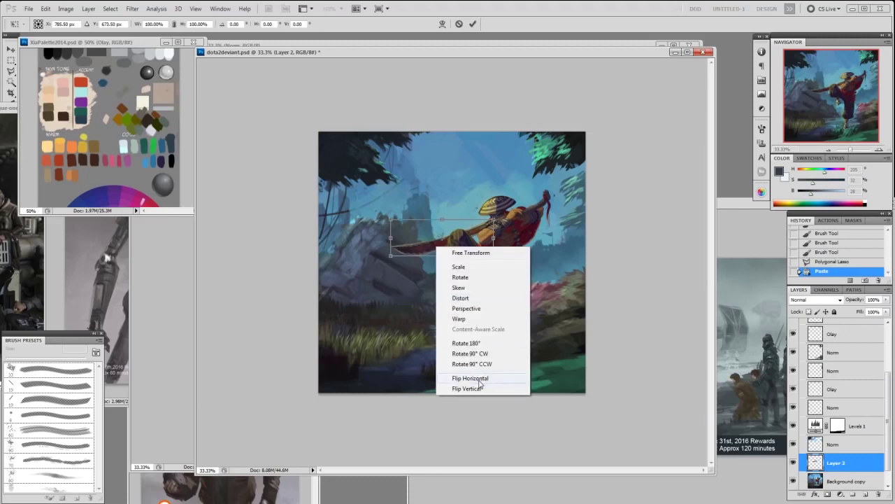
pyautogui.click(480, 380)
pyautogui.hotkey('ctrl', 'z')
pyautogui.rightClick(462, 246)
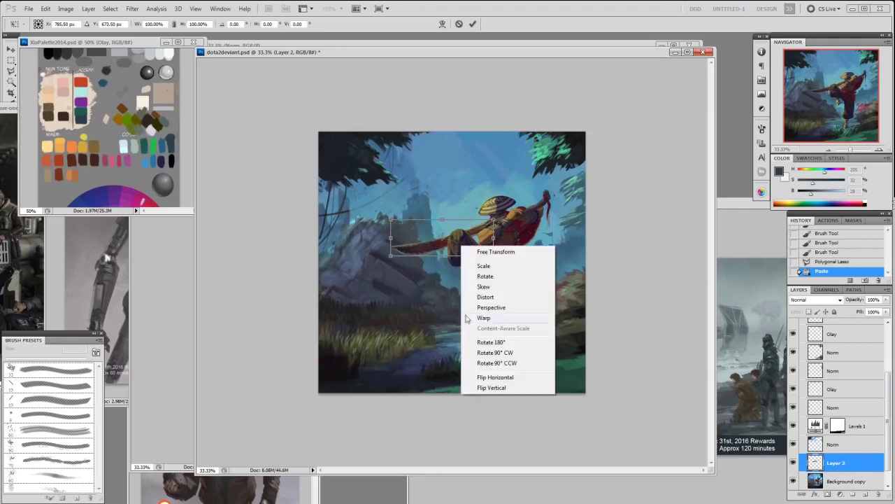
pyautogui.click(491, 388)
pyautogui.moveTo(503, 282); pyautogui.dragTo(467, 236)
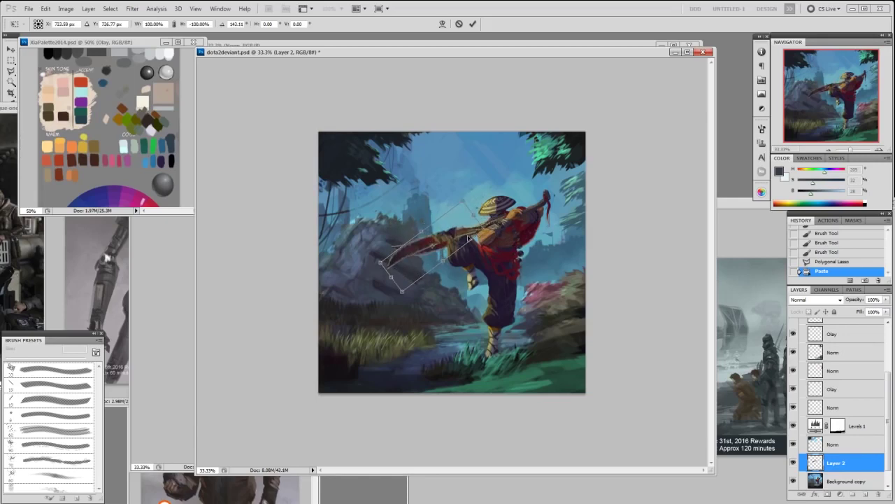
pyautogui.moveTo(467, 271); pyautogui.dragTo(438, 255)
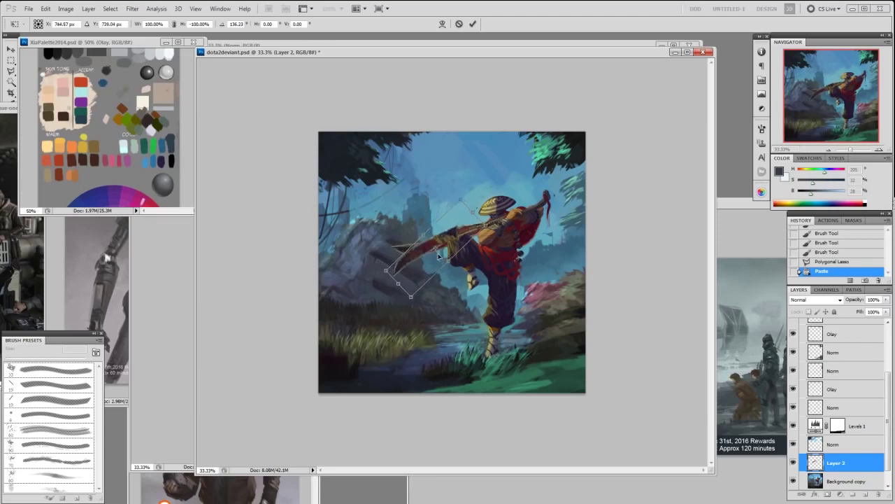
pyautogui.moveTo(420, 293)
pyautogui.mouseDown()
pyautogui.moveTo(405, 252)
pyautogui.moveTo(421, 281)
pyautogui.mouseUp()
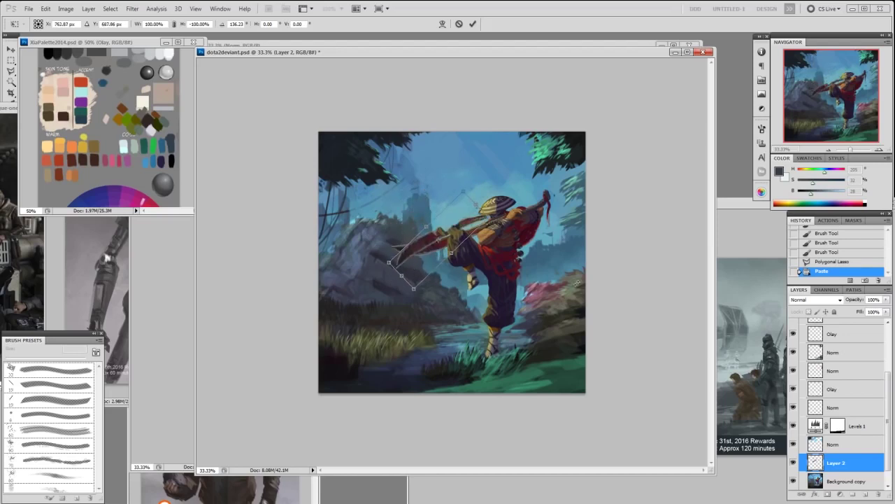
pyautogui.press('Return')
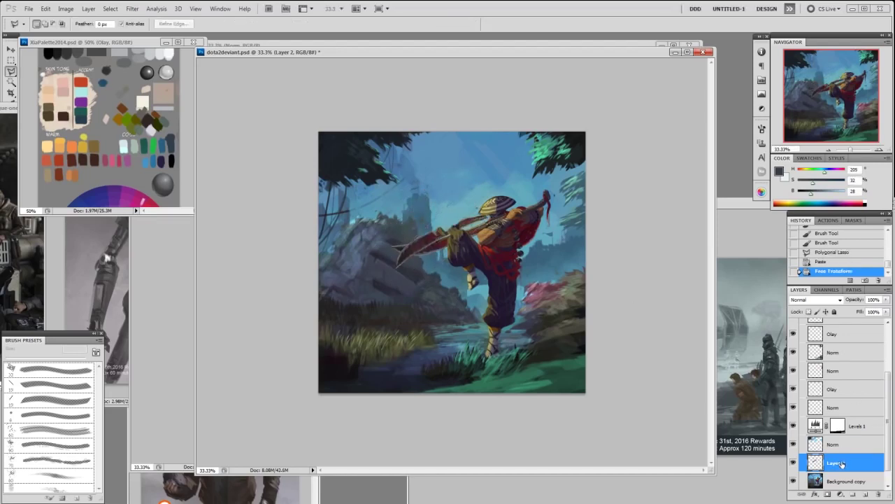
# Move Layer 2 above the Norm layer and rotate the flipped blade about 10.76° to line up with the sword
pyautogui.moveTo(838, 465); pyautogui.dragTo(837, 442)
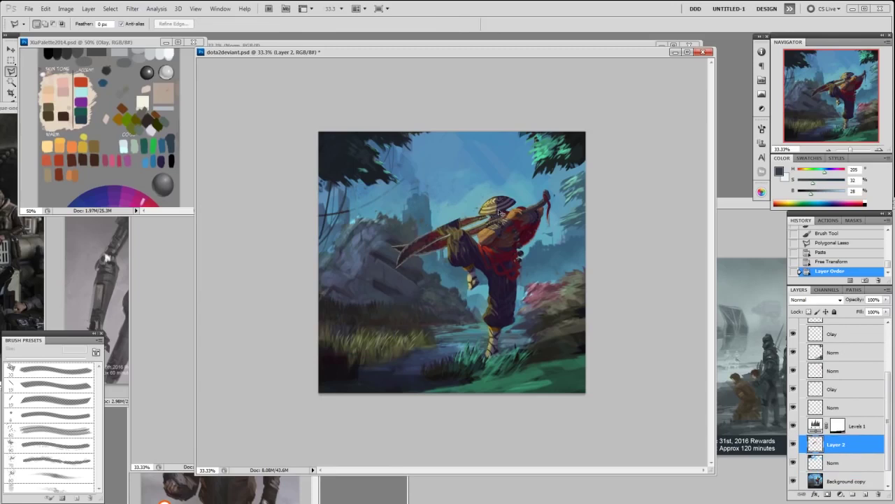
pyautogui.hotkey('ctrl', 't')
pyautogui.moveTo(513, 207); pyautogui.dragTo(517, 231)
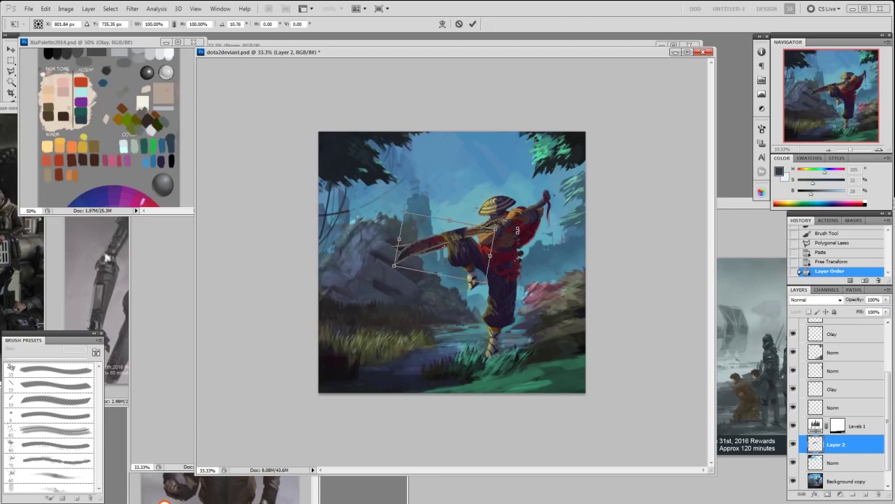
pyautogui.press('Return')
# Erase the stray background edge above the tip of the flipped blade on Layer 2
pyautogui.press('b')
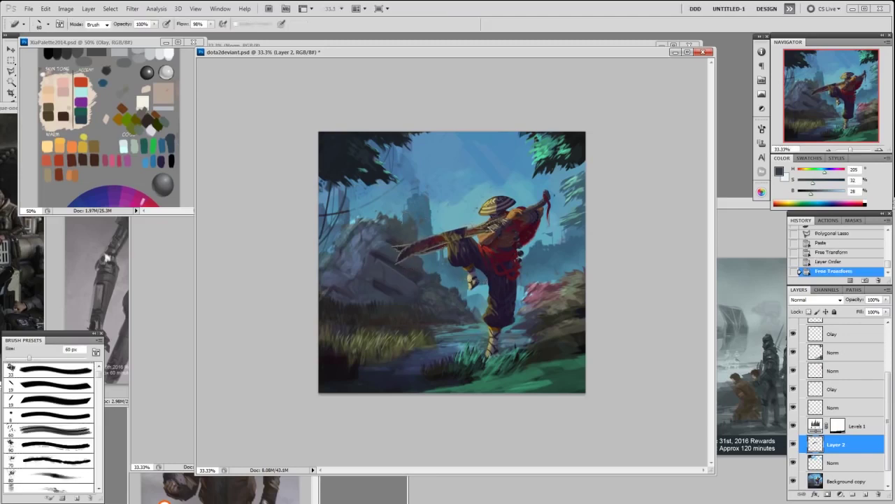
pyautogui.click(408, 241)
pyautogui.click(410, 240)
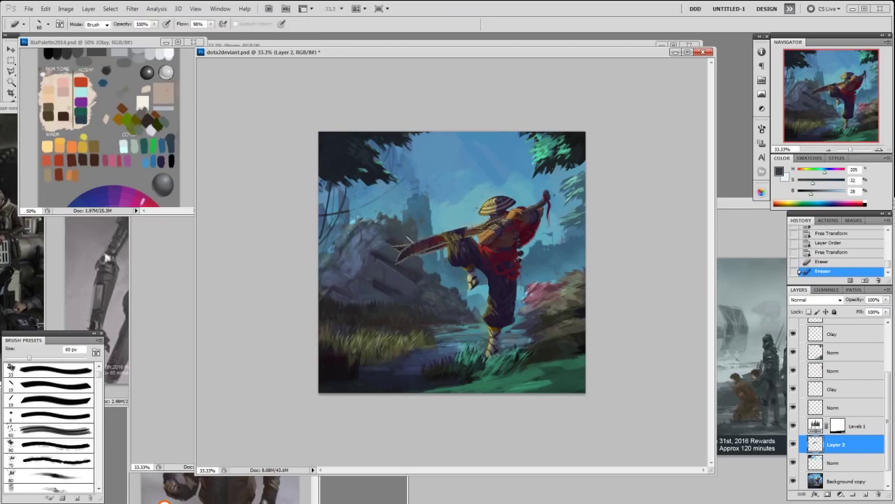
pyautogui.click(412, 238)
# On the Norm layer below Layer 2, dab a sampled dark colour over the old blade's tip
pyautogui.click(848, 463)
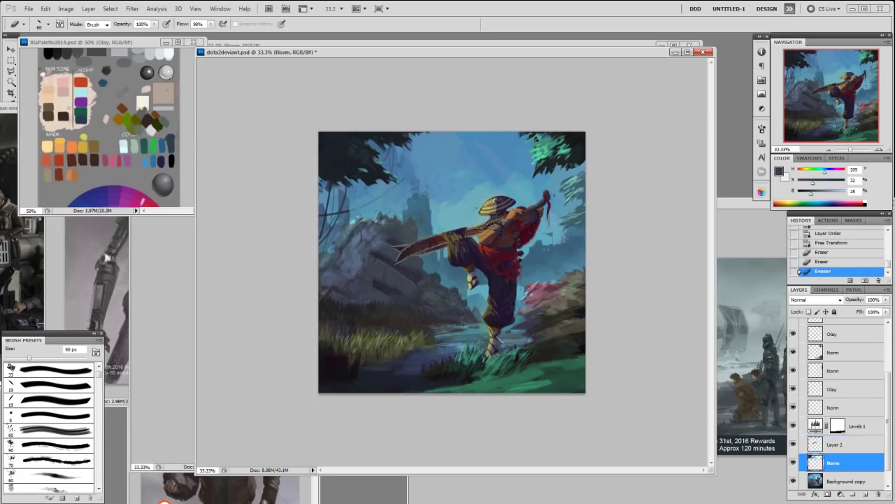
pyautogui.press('b')
pyautogui.keyDown('alt'); pyautogui.click(395, 244); pyautogui.keyUp('alt')
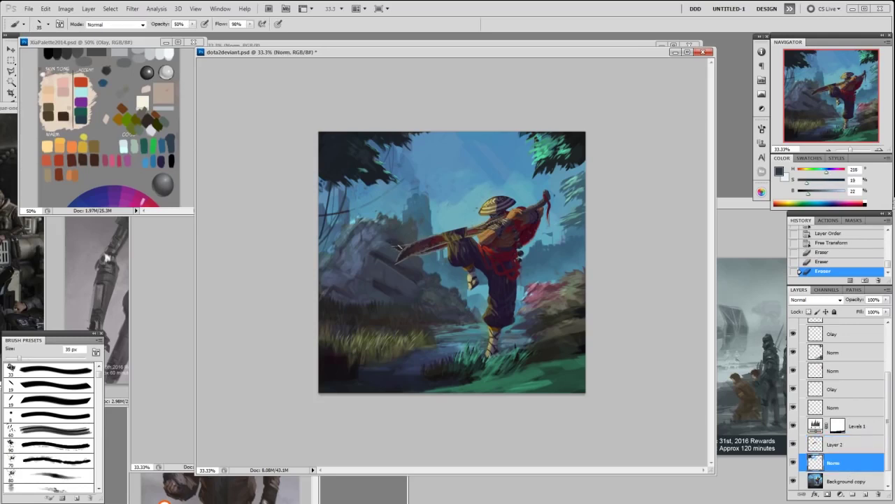
pyautogui.click(395, 245)
# Hide the Levels 1 adjustment and paint out the old blade's tip and lower edge with sampled rock colours at 100% opacity
pyautogui.click(793, 425)
pyautogui.keyDown('alt'); pyautogui.click(397, 241); pyautogui.keyUp('alt')
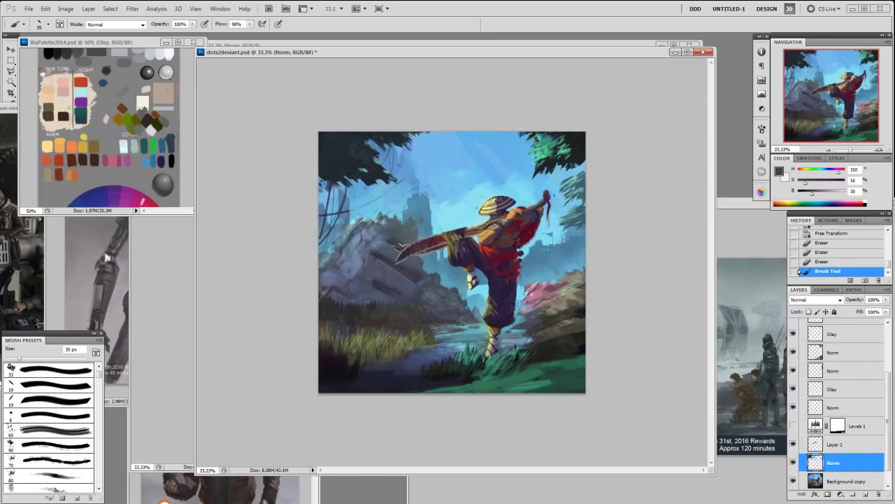
pyautogui.keyDown('alt'); pyautogui.click(397, 249); pyautogui.keyUp('alt')
pyautogui.moveTo(401, 248); pyautogui.dragTo(433, 260)
pyautogui.keyDown('alt'); pyautogui.click(402, 245); pyautogui.keyUp('alt')
pyautogui.keyDown('alt'); pyautogui.click(425, 257); pyautogui.keyUp('alt')
pyautogui.keyDown('alt'); pyautogui.click(427, 256); pyautogui.keyUp('alt')
pyautogui.keyDown('alt'); pyautogui.click(438, 253); pyautogui.keyUp('alt')
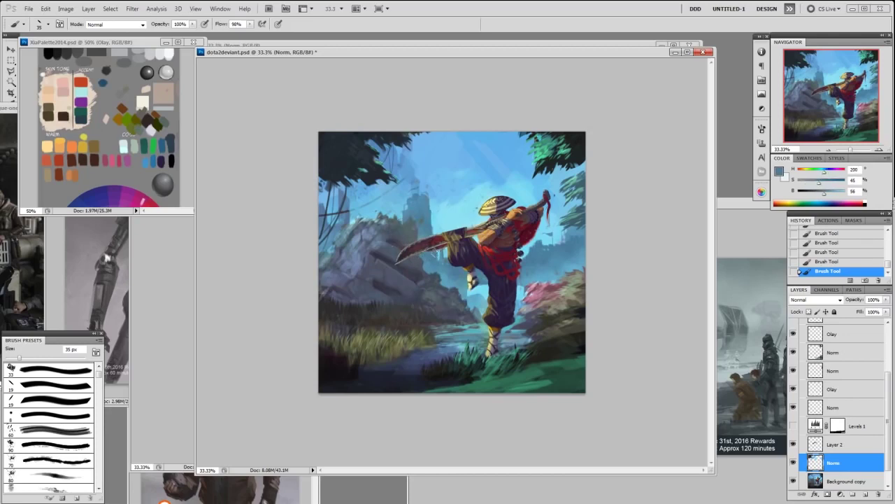
# Blend the background around the blade near the raised knee using colours sampled from the surrounding scenery
pyautogui.keyDown('alt'); pyautogui.click(446, 244); pyautogui.keyUp('alt')
pyautogui.keyDown('alt'); pyautogui.click(439, 255); pyautogui.keyUp('alt')
pyautogui.keyDown('alt'); pyautogui.click(439, 257); pyautogui.keyUp('alt')
pyautogui.keyDown('alt'); pyautogui.click(437, 258); pyautogui.keyUp('alt')
pyautogui.keyDown('alt'); pyautogui.click(437, 258); pyautogui.keyUp('alt')
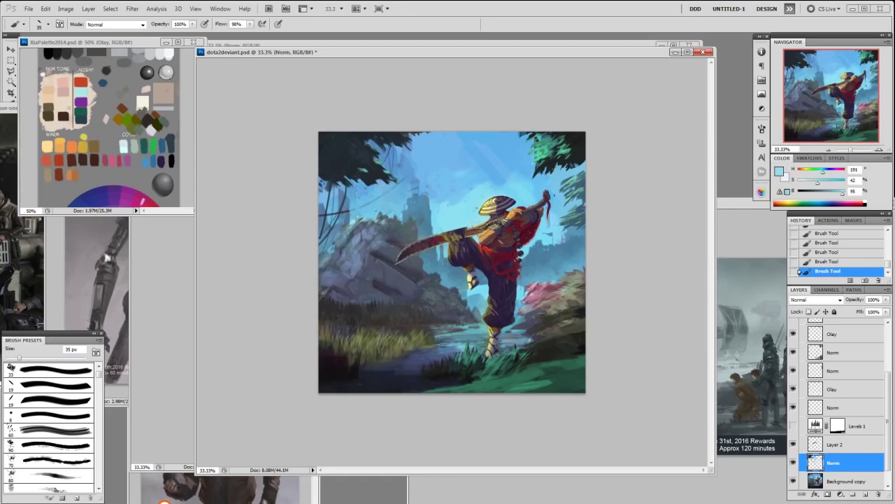
# Load the blade outline of Layer 2 as a selection and make the topmost Norm layer in Group 1 active
pyautogui.click(815, 445)
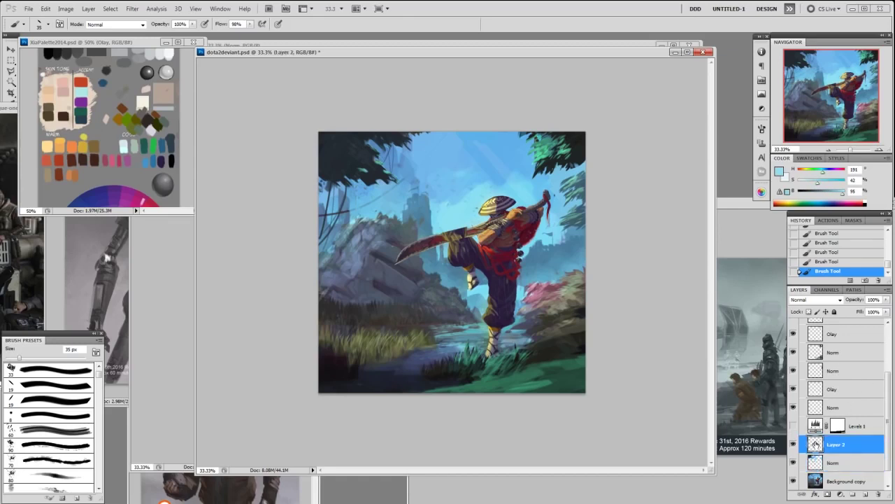
pyautogui.keyDown('ctrl'); pyautogui.click(814, 443); pyautogui.keyUp('ctrl')
pyautogui.click(833, 408)
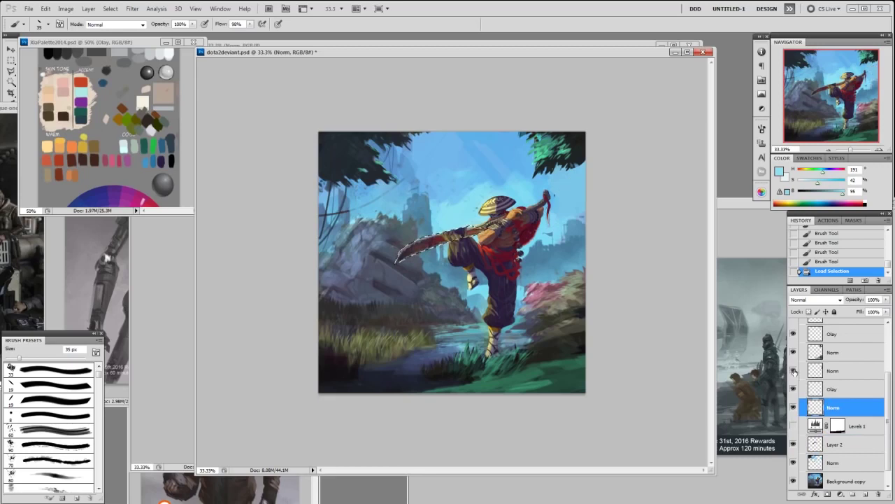
pyautogui.click(833, 371)
pyautogui.moveTo(887, 379); pyautogui.dragTo(886, 343)
pyautogui.click(836, 355)
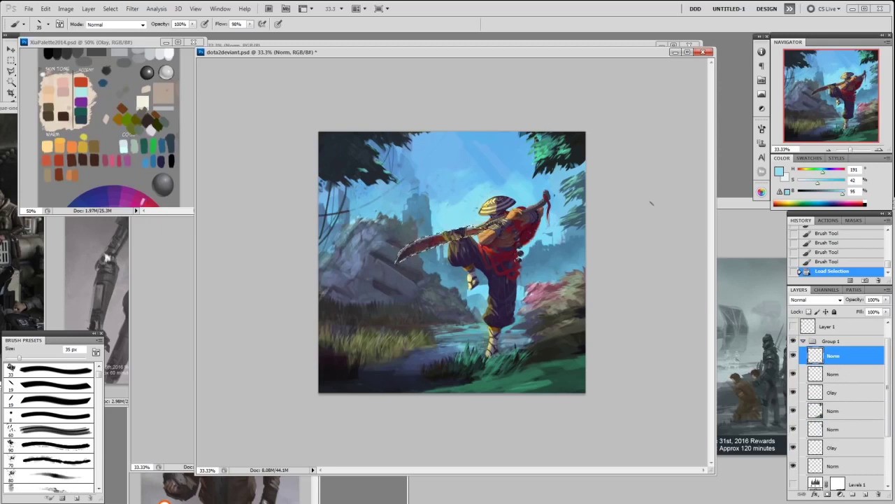
# Fill the blade selection with a sampled grey darkened to H 38, S 8, B 39
pyautogui.keyDown('alt'); pyautogui.click(471, 222); pyautogui.keyUp('alt')
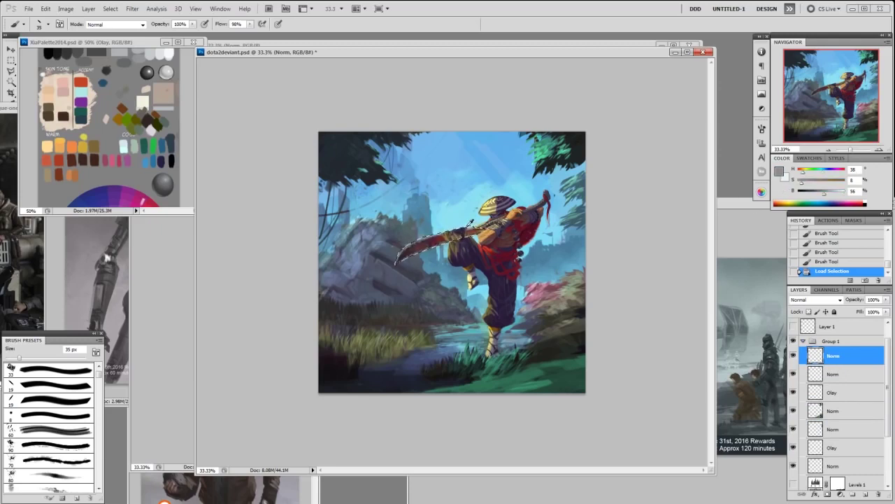
pyautogui.hotkey('alt', 'BackSpace')
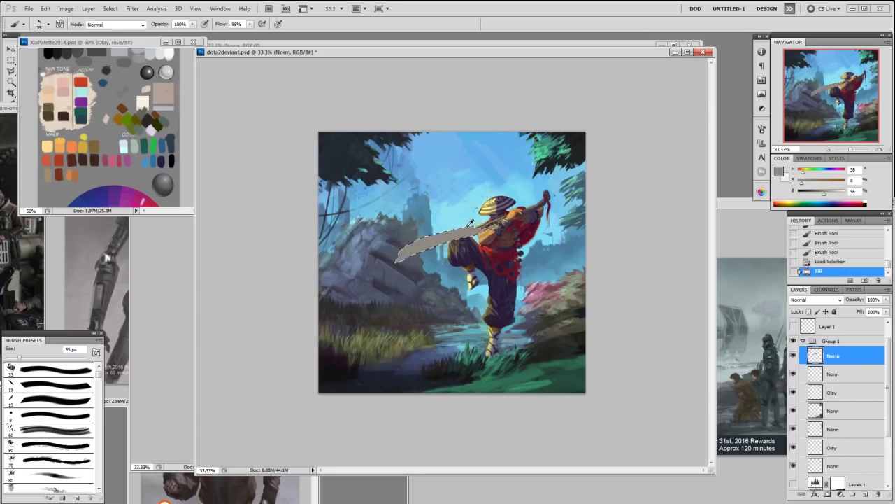
pyautogui.click(817, 197)
pyautogui.moveTo(817, 197); pyautogui.dragTo(814, 197)
pyautogui.hotkey('alt', 'BackSpace')
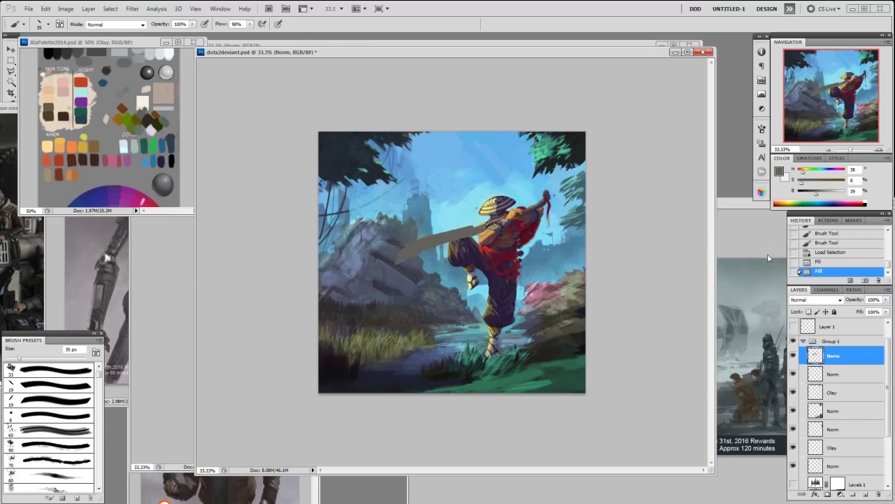
# Load the blade layer's outline as a hidden selection and prepare the brush with a light sky blue at 50% opacity
pyautogui.press('o')
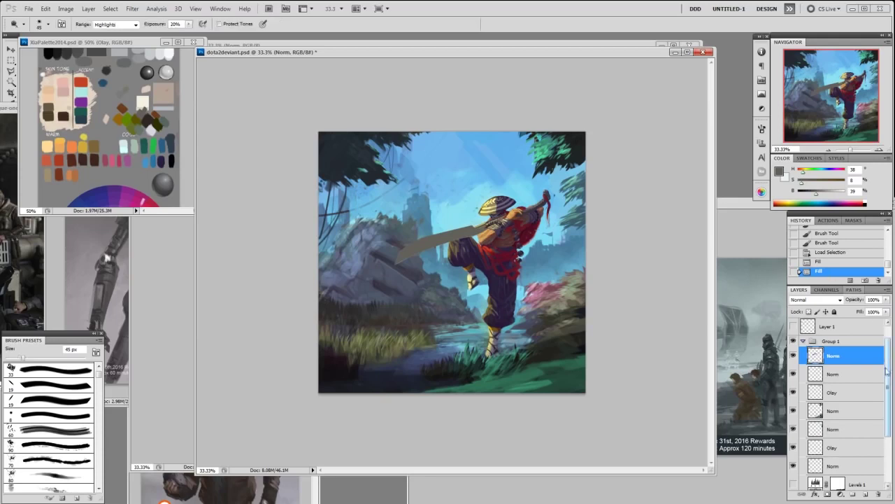
pyautogui.keyDown('ctrl'); pyautogui.click(816, 356); pyautogui.keyUp('ctrl')
pyautogui.hotkey('ctrl', 'h')
pyautogui.press('b')
pyautogui.keyDown('alt'); pyautogui.click(470, 212); pyautogui.keyUp('alt')
pyautogui.moveTo(817, 183); pyautogui.dragTo(814, 183)
pyautogui.press('5')
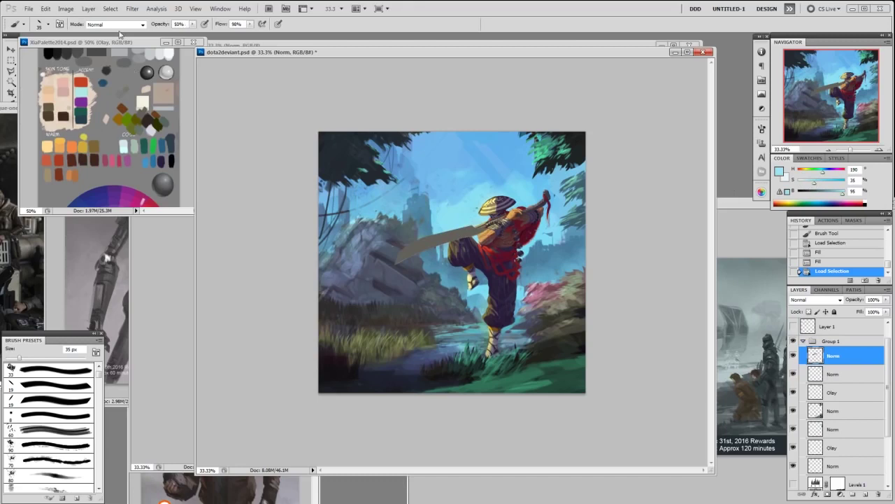
# Paint pale highlights over the whole blade in Color Dodge mode with a brush of about 150 px, undoing the last stroke
pyautogui.click(118, 24)
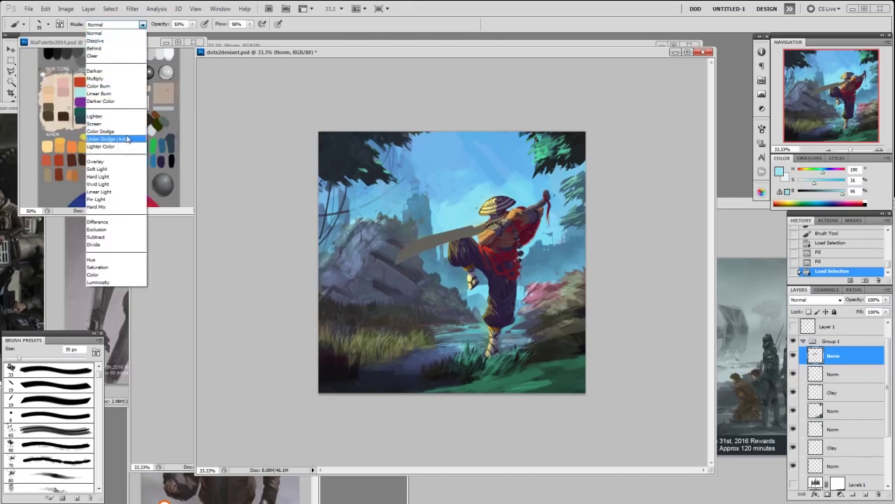
pyautogui.click(105, 131)
pyautogui.press(']')
pyautogui.press(']')
pyautogui.press(']')
pyautogui.press(']')
pyautogui.press(']')
pyautogui.press(']')
pyautogui.press(']')
pyautogui.press(']')
pyautogui.press(']')
pyautogui.moveTo(465, 221); pyautogui.dragTo(391, 265)
pyautogui.moveTo(481, 228)
pyautogui.mouseDown()
pyautogui.moveTo(400, 259)
pyautogui.moveTo(410, 247)
pyautogui.moveTo(399, 260)
pyautogui.moveTo(467, 231)
pyautogui.mouseUp()
pyautogui.press('[')
pyautogui.hotkey('ctrl', 'z')
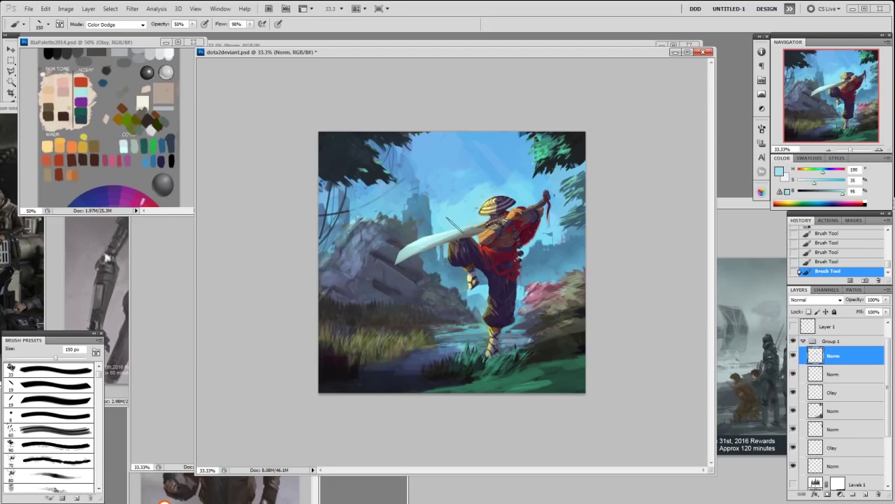
# Add a soft Color Dodge glow from the shoulder to the blade's tip with a 175 px soft brush at 30% opacity
pyautogui.rightClick(456, 228)
pyautogui.click(497, 286)
pyautogui.click(586, 197)
pyautogui.press('3')
pyautogui.press(']')
pyautogui.press(']')
pyautogui.press(']')
pyautogui.moveTo(468, 222); pyautogui.dragTo(392, 272)
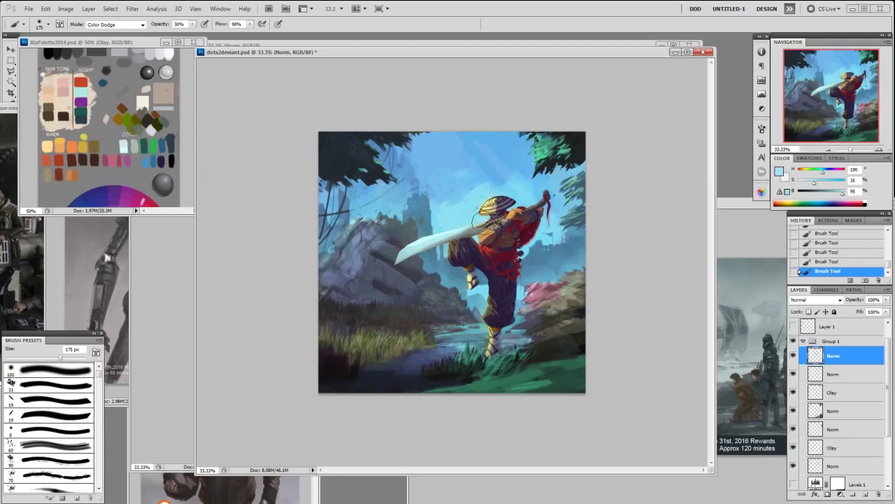
# Blend the blade's middle and base with sampled blade colours using a 60 px brush in Normal mode
pyautogui.click(119, 25)
pyautogui.click(115, 32)
pyautogui.rightClick(516, 234)
pyautogui.doubleClick(573, 289)
pyautogui.press(']')
pyautogui.moveTo(456, 236); pyautogui.dragTo(409, 255)
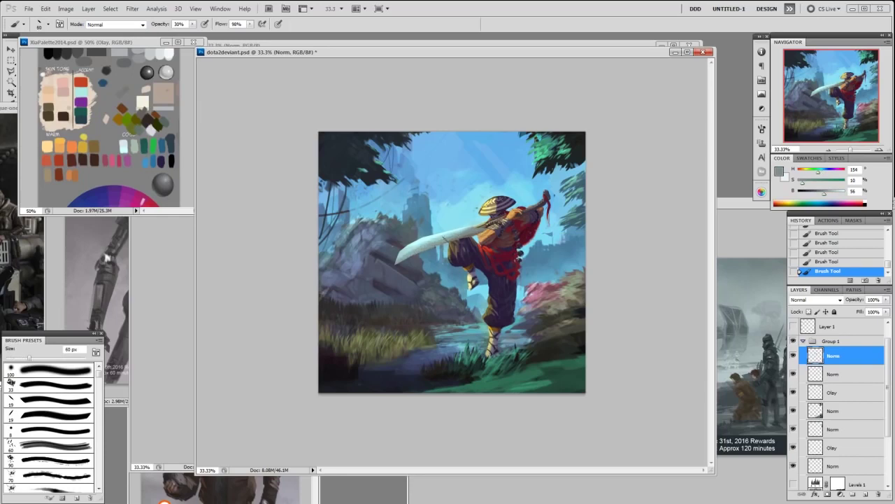
pyautogui.keyDown('alt'); pyautogui.click(441, 237); pyautogui.keyUp('alt')
pyautogui.keyDown('alt'); pyautogui.click(429, 235); pyautogui.keyUp('alt')
pyautogui.moveTo(447, 239); pyautogui.dragTo(468, 232)
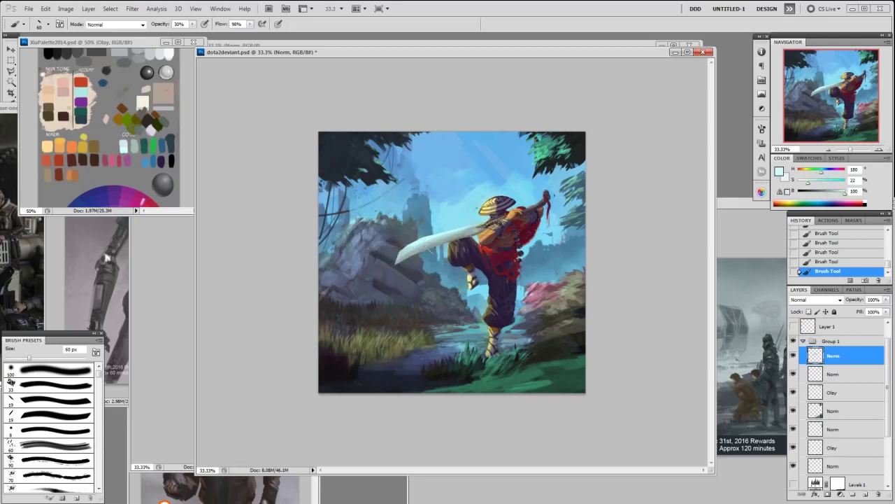
# Show the Levels 1 adjustment, switch to a 19 px brush with a sampled blade grey and clear the blade selection
pyautogui.click(793, 484)
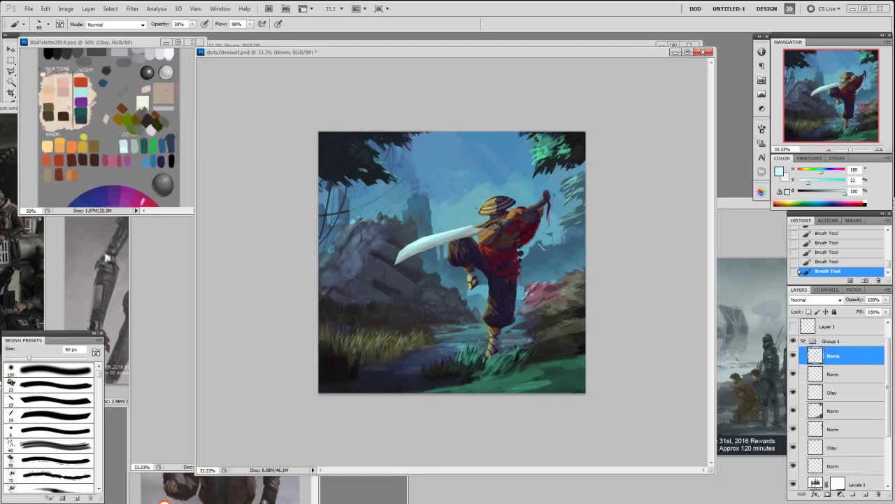
pyautogui.rightClick(539, 245)
pyautogui.doubleClick(605, 304)
pyautogui.keyDown('alt'); pyautogui.click(481, 235); pyautogui.keyUp('alt')
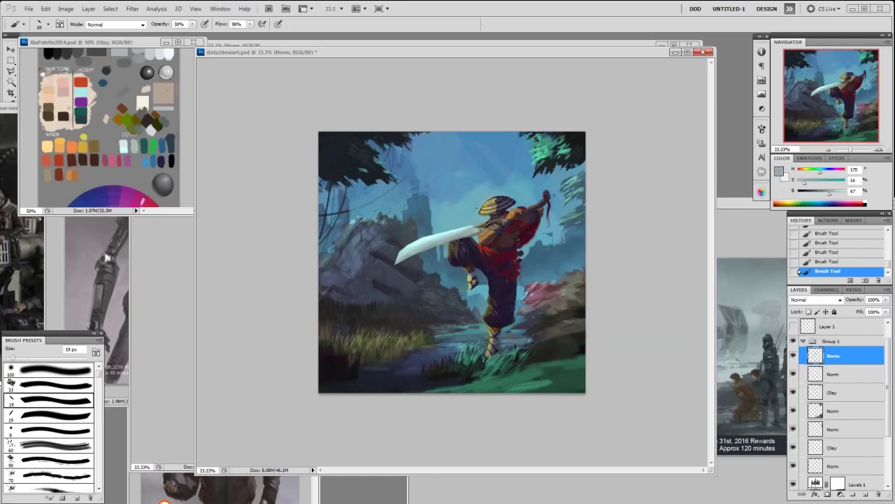
pyautogui.hotkey('ctrl', 'd')
# Repaint the blade's base where it meets the shoulder with sampled blade colours, using the 19 px brush
pyautogui.keyDown('alt'); pyautogui.click(477, 228); pyautogui.keyUp('alt')
pyautogui.hotkey('ctrl', 'z')
pyautogui.moveTo(479, 228); pyautogui.dragTo(482, 234)
pyautogui.keyDown('alt'); pyautogui.click(474, 227); pyautogui.keyUp('alt')
pyautogui.moveTo(476, 226); pyautogui.dragTo(482, 230)
pyautogui.keyDown('alt'); pyautogui.click(469, 227); pyautogui.keyUp('alt')
pyautogui.moveTo(470, 229); pyautogui.dragTo(484, 226)
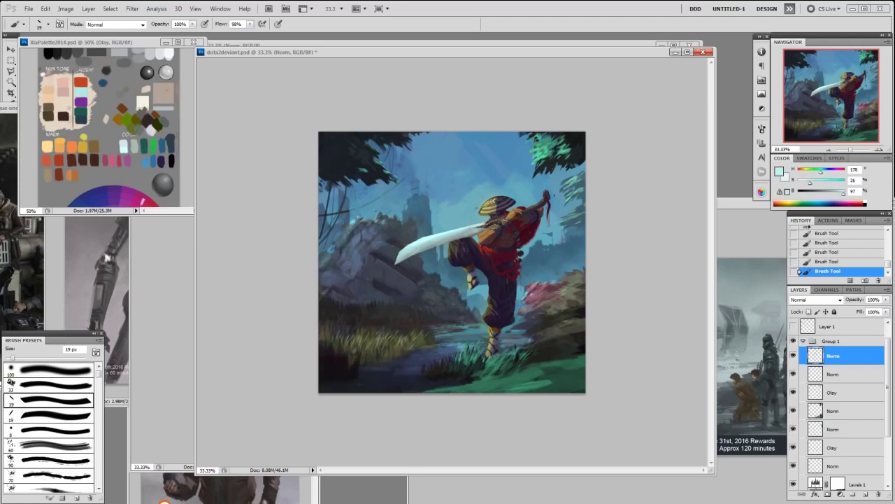
pyautogui.keyDown('alt'); pyautogui.click(479, 229); pyautogui.keyUp('alt')
pyautogui.keyDown('alt'); pyautogui.click(469, 231); pyautogui.keyUp('alt')
pyautogui.keyDown('alt'); pyautogui.click(479, 228); pyautogui.keyUp('alt')
pyautogui.keyDown('alt'); pyautogui.click(472, 230); pyautogui.keyUp('alt')
# Load the blade layer's outline as a selection and contract it by 10 pixels
pyautogui.keyDown('ctrl'); pyautogui.click(815, 356); pyautogui.keyUp('ctrl')
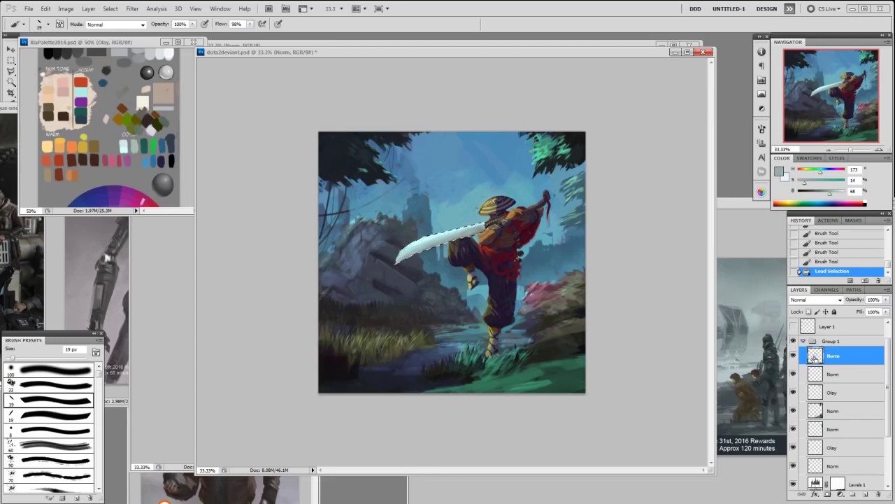
pyautogui.click(111, 9)
pyautogui.moveTo(115, 113)
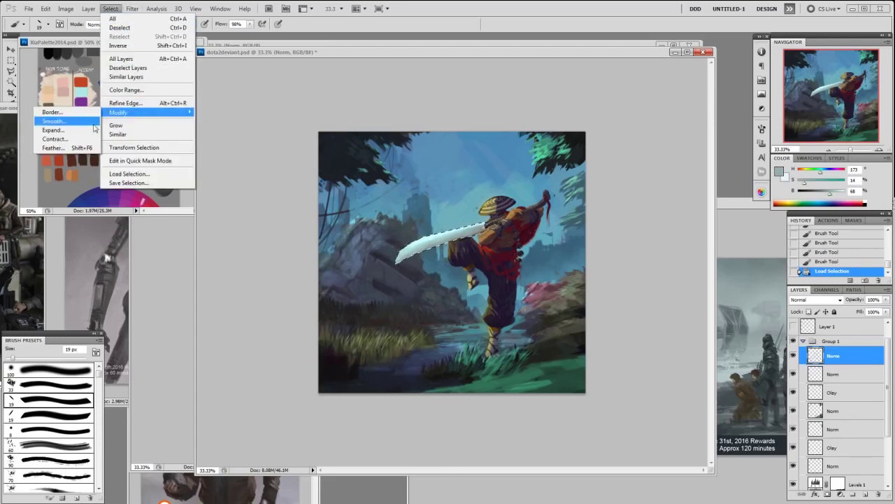
pyautogui.click(54, 139)
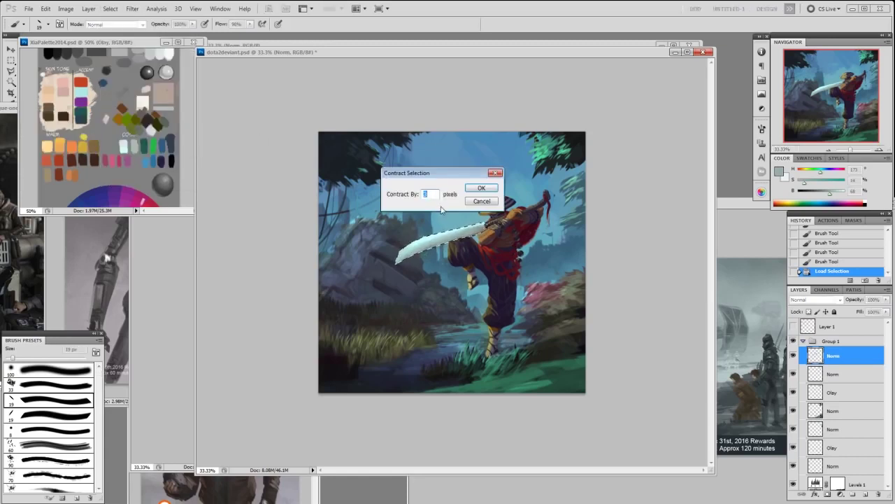
pyautogui.write('10')
pyautogui.press('Return')
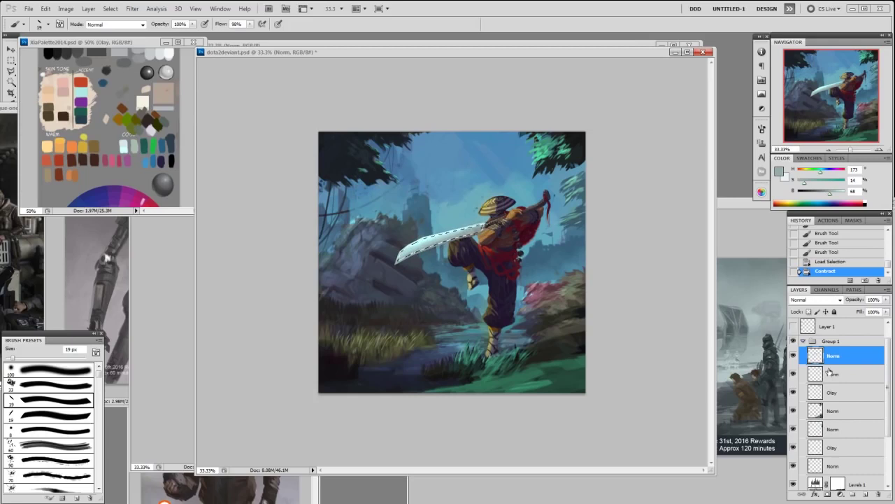
# Add a new layer named Norm and fill the contracted blade selection with brownish grey H 10, S 13, B 51
pyautogui.press('F2')
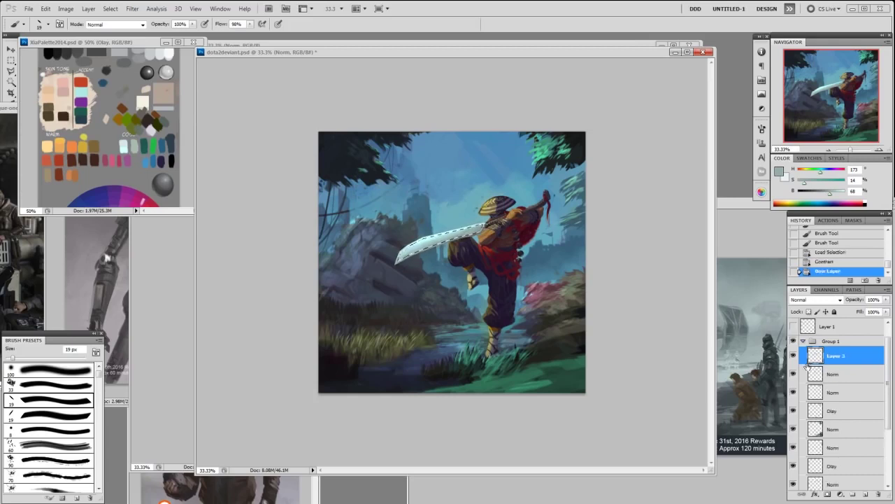
pyautogui.keyDown('alt'); pyautogui.click(483, 206); pyautogui.keyUp('alt')
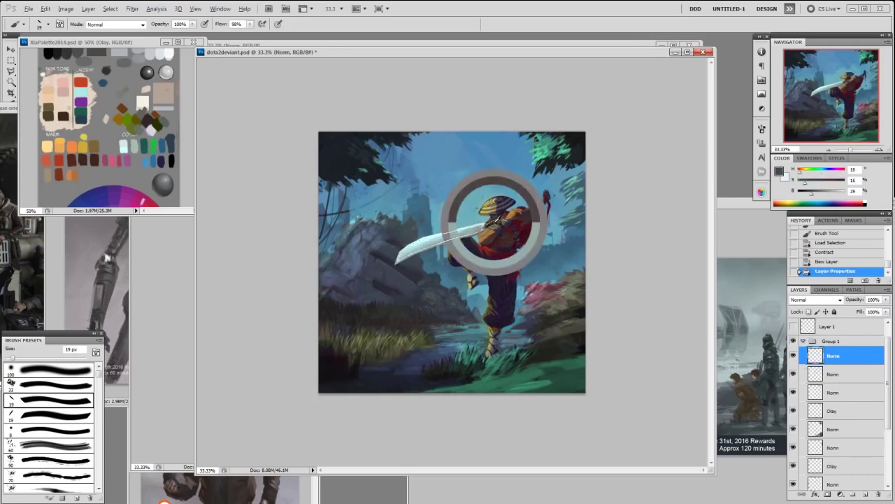
pyautogui.moveTo(810, 194)
pyautogui.mouseDown()
pyautogui.moveTo(822, 194)
pyautogui.moveTo(803, 182)
pyautogui.mouseUp()
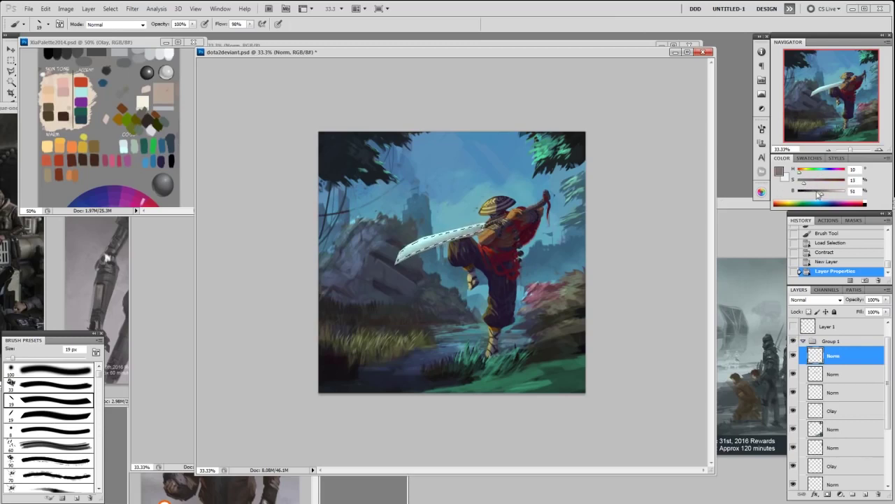
pyautogui.hotkey('alt', 'BackSpace')
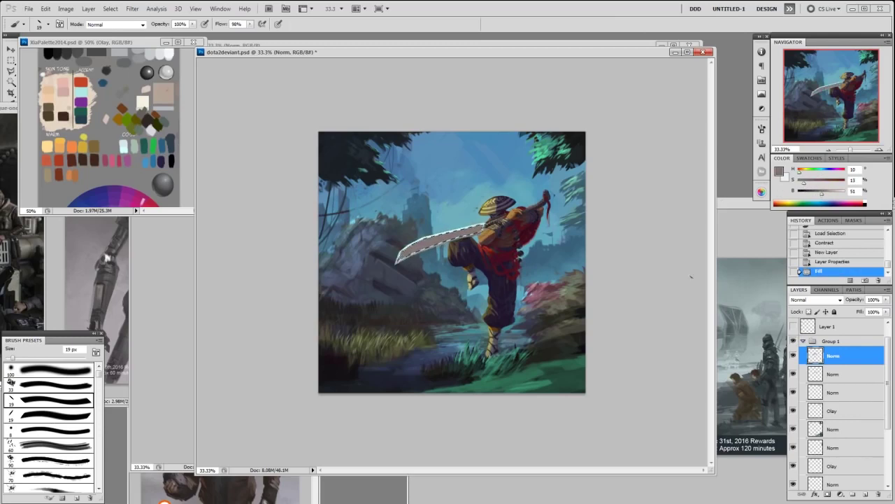
# Hide the selection outline and dab a sampled near-black over the blade's base with a speckled brush enlarged to 175 px
pyautogui.hotkey('ctrl', 'h')
pyautogui.keyDown('alt'); pyautogui.click(498, 218); pyautogui.keyUp('alt')
pyautogui.rightClick(498, 218)
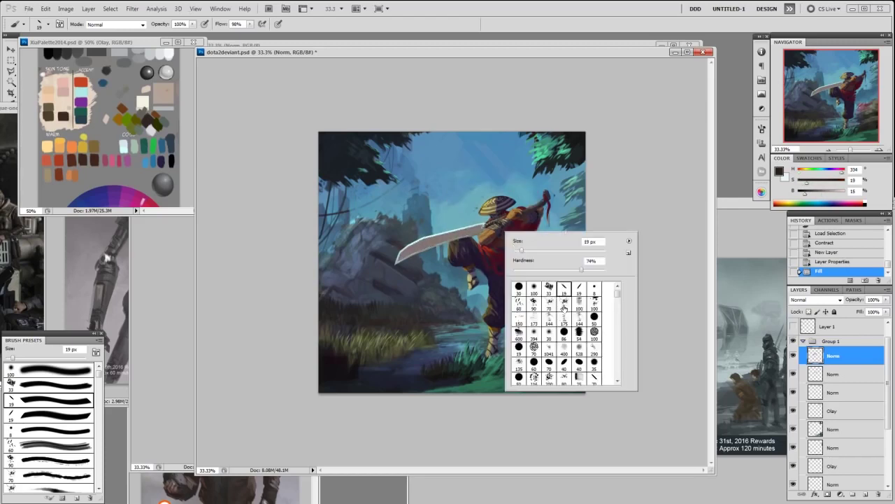
pyautogui.click(563, 302)
pyautogui.moveTo(490, 228); pyautogui.dragTo(465, 239)
pyautogui.press(']')
pyautogui.press(']')
pyautogui.press(']')
pyautogui.press(']')
pyautogui.press(']')
pyautogui.click(482, 208)
pyautogui.click(472, 218)
pyautogui.click(467, 217)
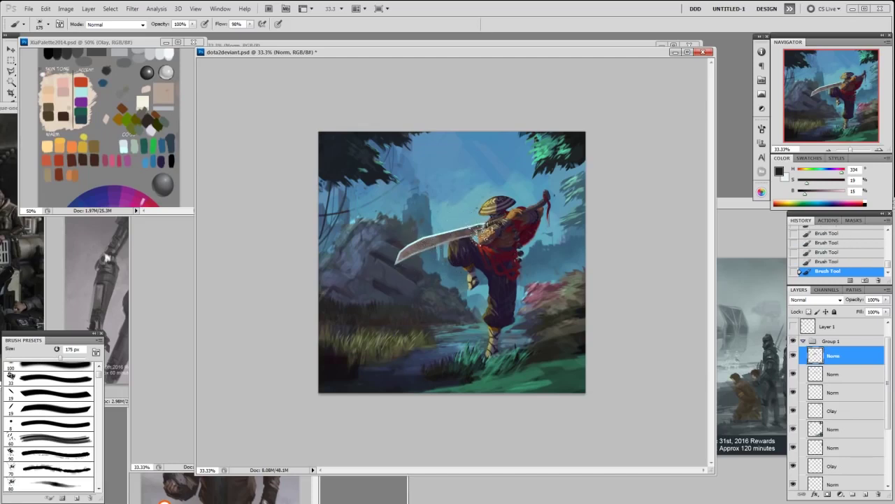
# Brush speckled texture along the blade's inner face in Color Dodge mode with a brownish grey sampled from the blade
pyautogui.keyDown('alt'); pyautogui.click(418, 242); pyautogui.keyUp('alt')
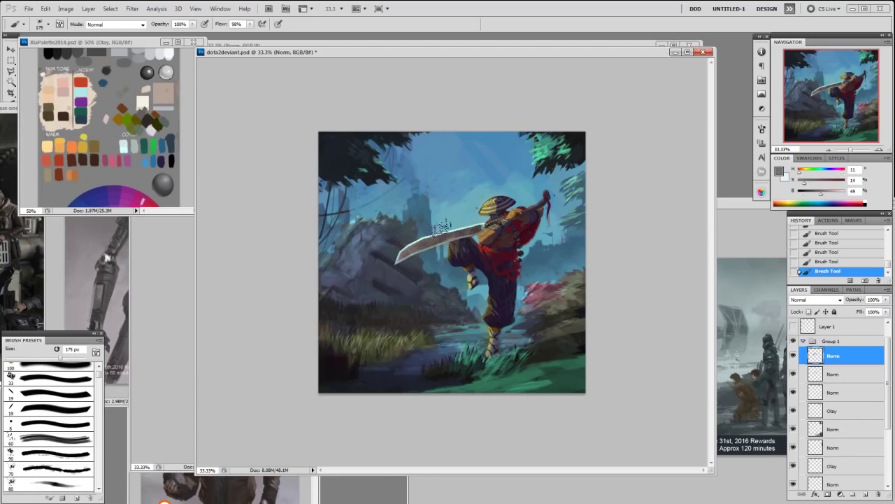
pyautogui.click(116, 24)
pyautogui.click(115, 131)
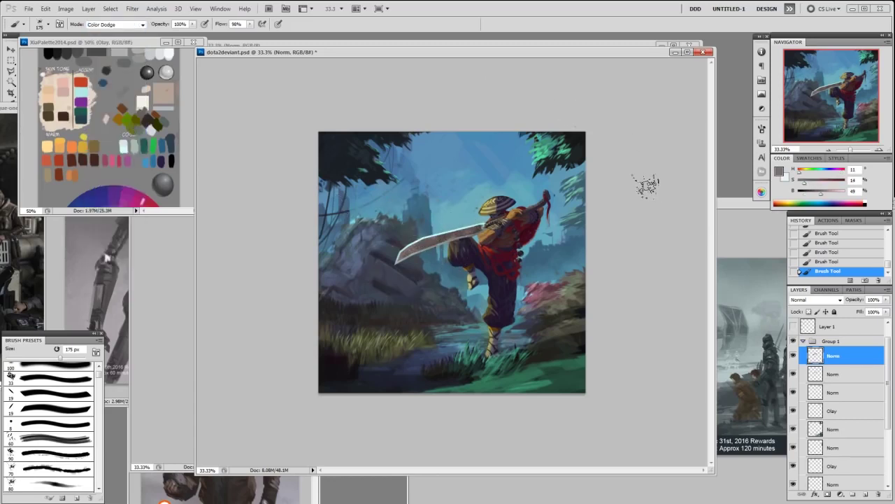
pyautogui.keyDown('alt'); pyautogui.click(415, 243); pyautogui.keyUp('alt')
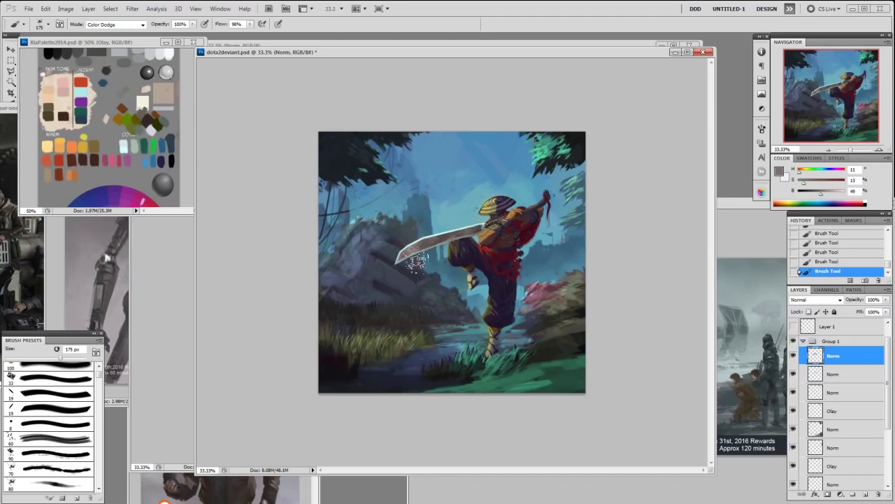
pyautogui.moveTo(414, 245)
pyautogui.mouseDown()
pyautogui.moveTo(457, 224)
pyautogui.moveTo(483, 225)
pyautogui.mouseUp()
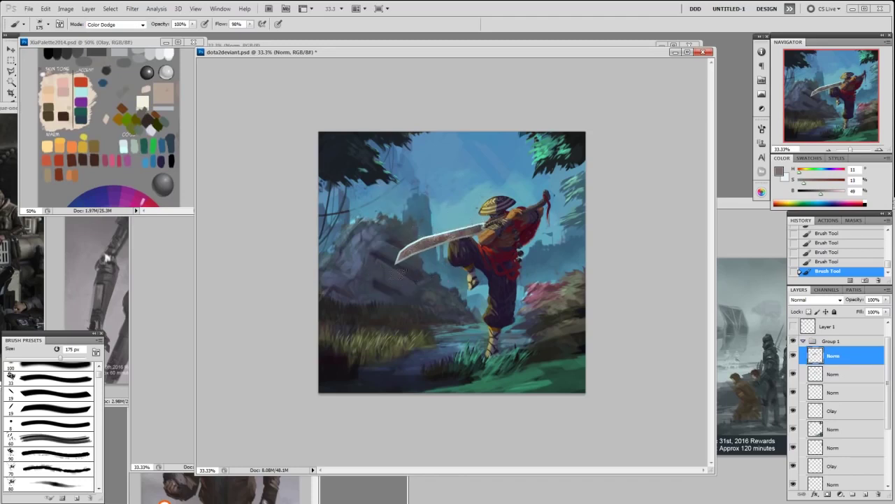
# Add more Color Dodge texture to the blade's inner face with a different 175 px textured brush
pyautogui.rightClick(450, 226)
pyautogui.click(494, 312)
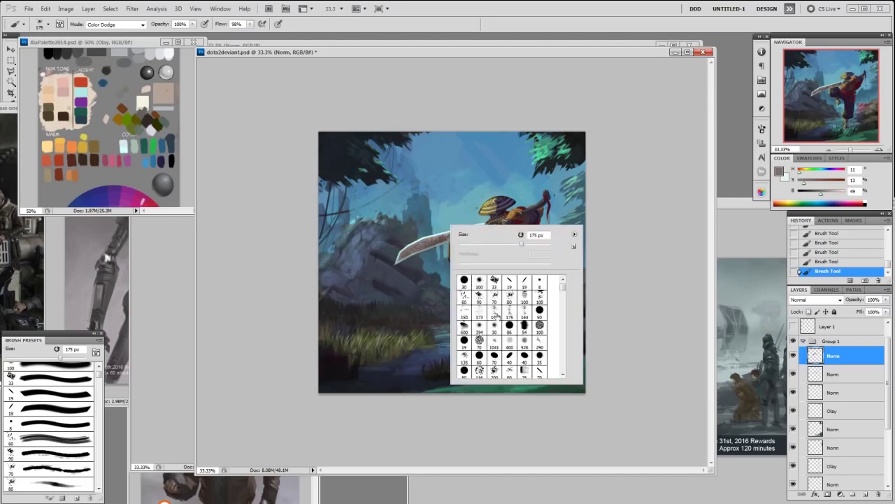
pyautogui.click(510, 312)
pyautogui.press('Return')
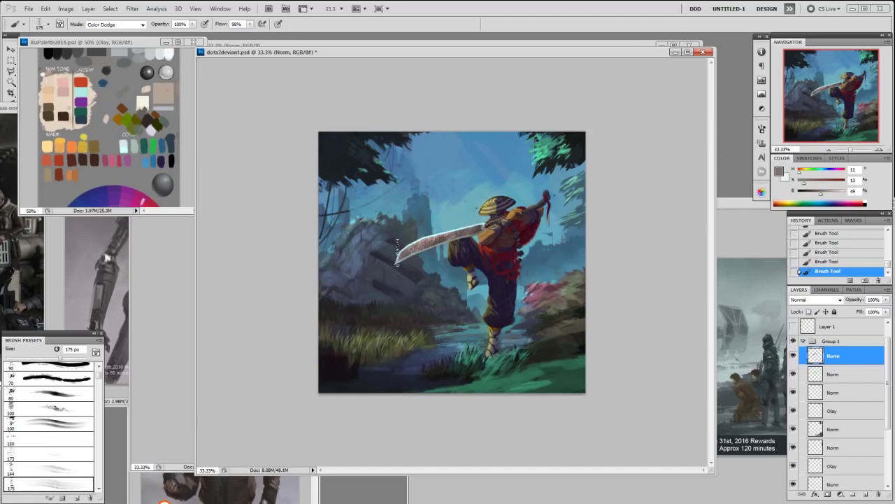
# Paint a fine Color Dodge stroke on the blade with a 19 px brush and compare the artwork with Group 1 hidden
pyautogui.rightClick(462, 217)
pyautogui.click(536, 273)
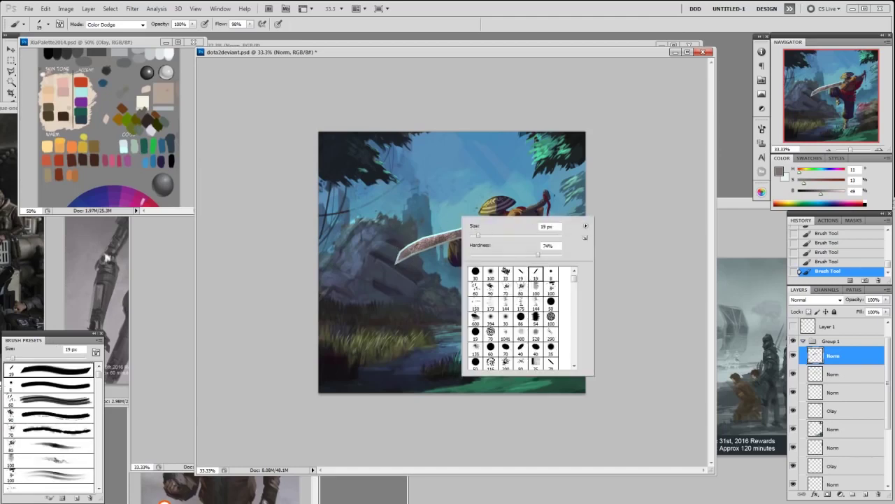
pyautogui.press('Return')
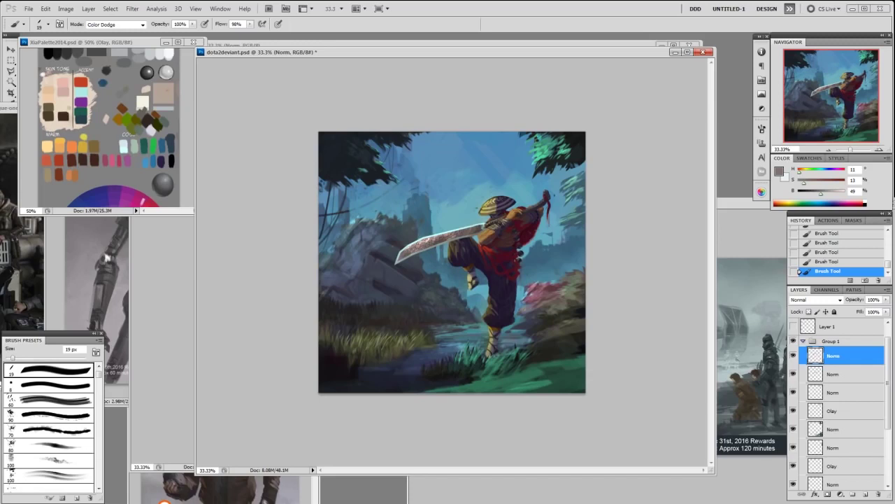
pyautogui.moveTo(437, 238); pyautogui.dragTo(447, 235)
pyautogui.click(793, 341)
pyautogui.click(794, 341)
# Clear the selection and roughen the upper edge of the blade's dark inner face with a 70 px textured eraser
pyautogui.hotkey('ctrl', 'd')
pyautogui.press('e')
pyautogui.rightClick(478, 279)
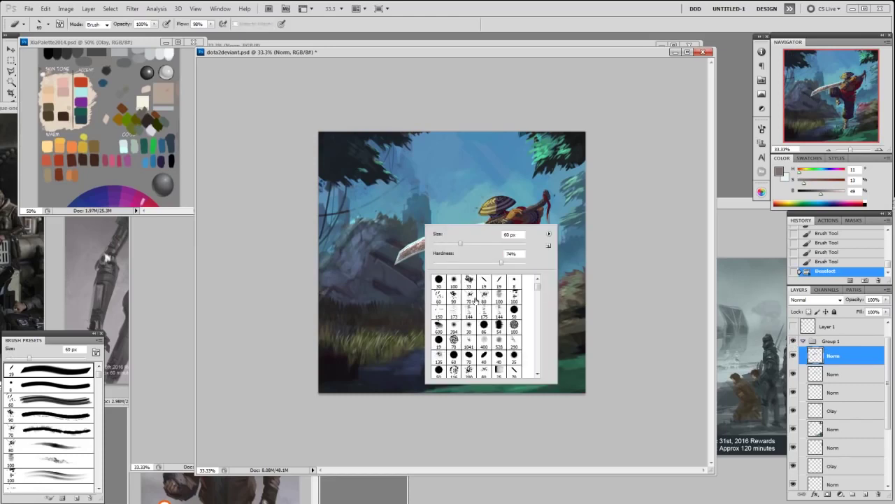
pyautogui.click(453, 299)
pyautogui.click(471, 299)
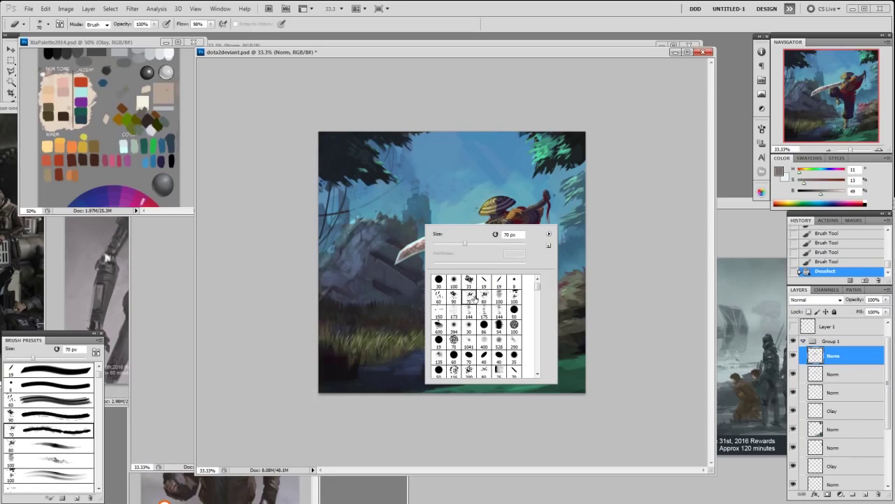
pyautogui.click(613, 184)
pyautogui.click(429, 231)
pyautogui.click(430, 228)
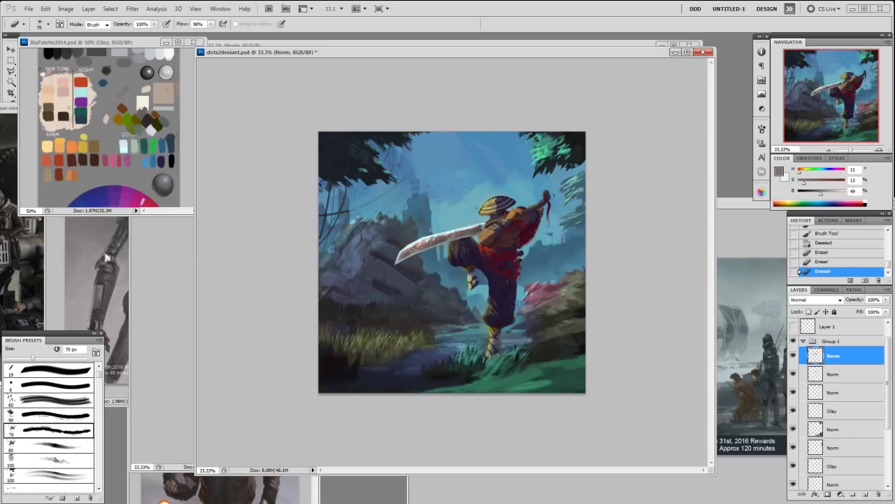
# Erase more of the blade's inner face toward the tip, refining it with a 19 px eraser
pyautogui.rightClick(431, 228)
pyautogui.click(421, 239)
pyautogui.click(420, 240)
pyautogui.rightClick(460, 218)
pyautogui.click(538, 274)
pyautogui.click(418, 242)
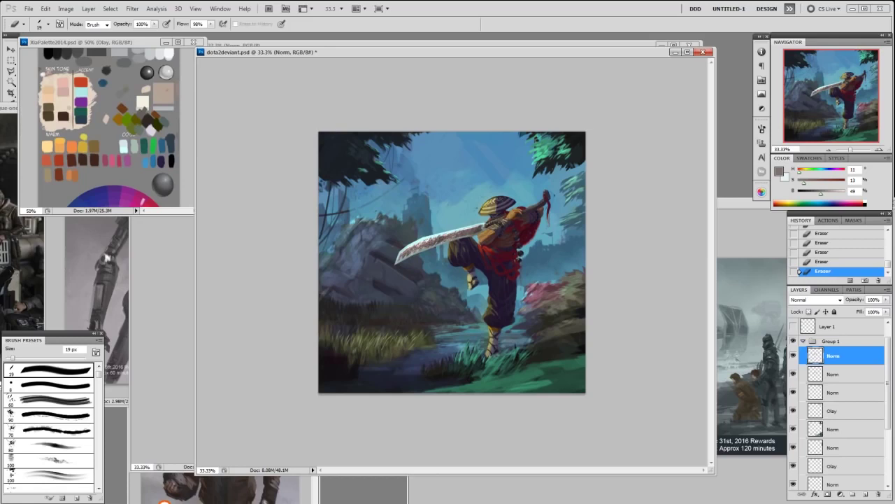
# Dodge the blade's highlights at 20% exposure with a brush of up to 300 px and activate the second Norm layer
pyautogui.press('o')
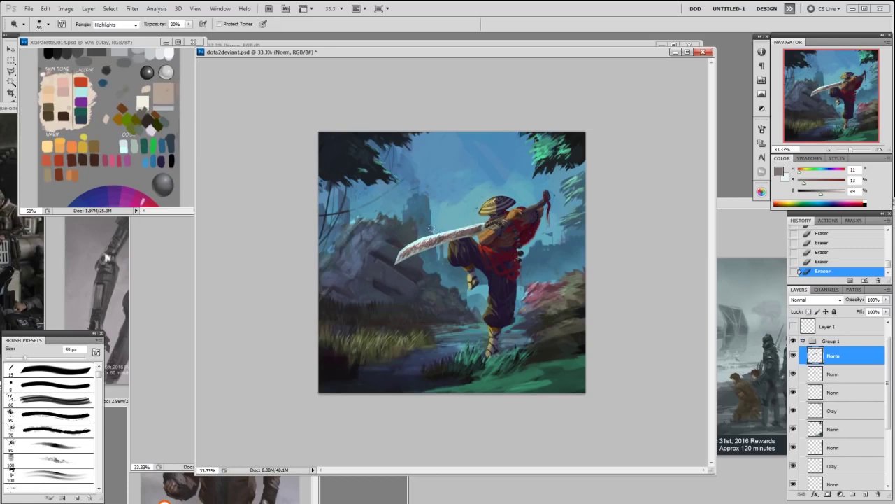
pyautogui.moveTo(421, 241)
pyautogui.mouseDown()
pyautogui.moveTo(392, 264)
pyautogui.moveTo(404, 246)
pyautogui.moveTo(457, 227)
pyautogui.mouseUp()
pyautogui.moveTo(456, 225); pyautogui.dragTo(462, 226)
pyautogui.press('[')
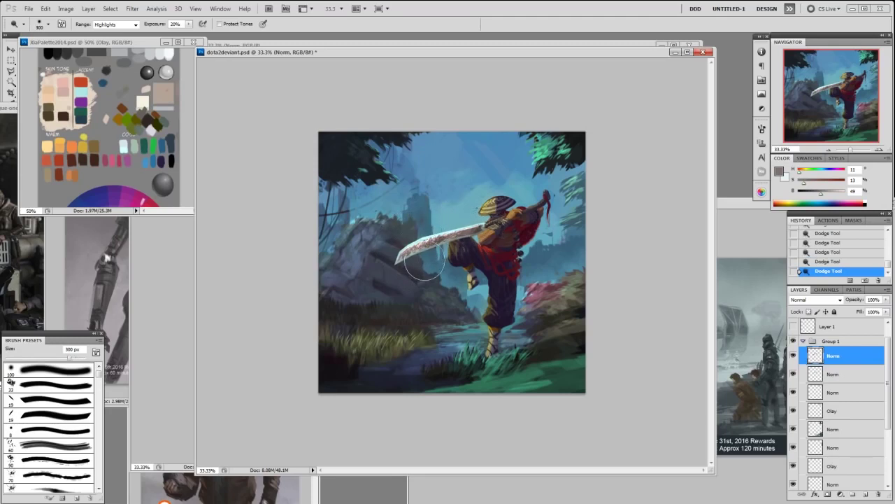
pyautogui.click(853, 375)
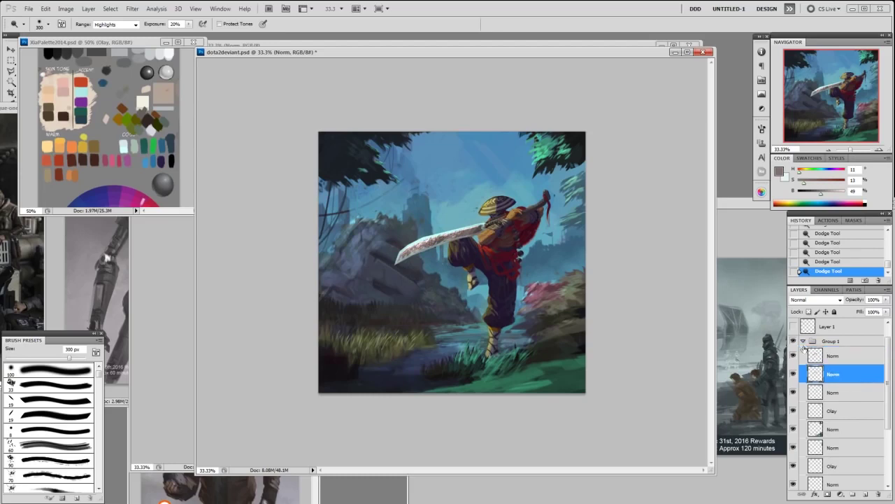
# Apply a Color Dodge stroke to the active Norm layer with a 70 px textured brush
pyautogui.press('b')
pyautogui.rightClick(420, 250)
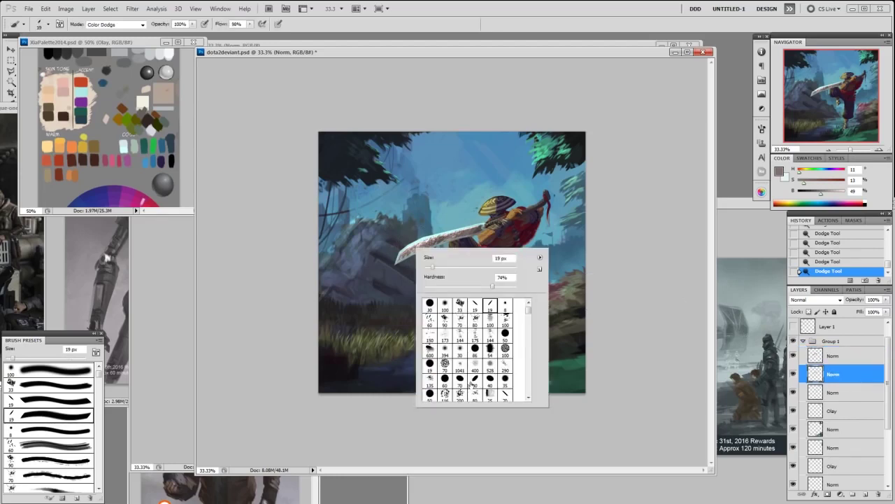
pyautogui.click(463, 386)
pyautogui.click(594, 210)
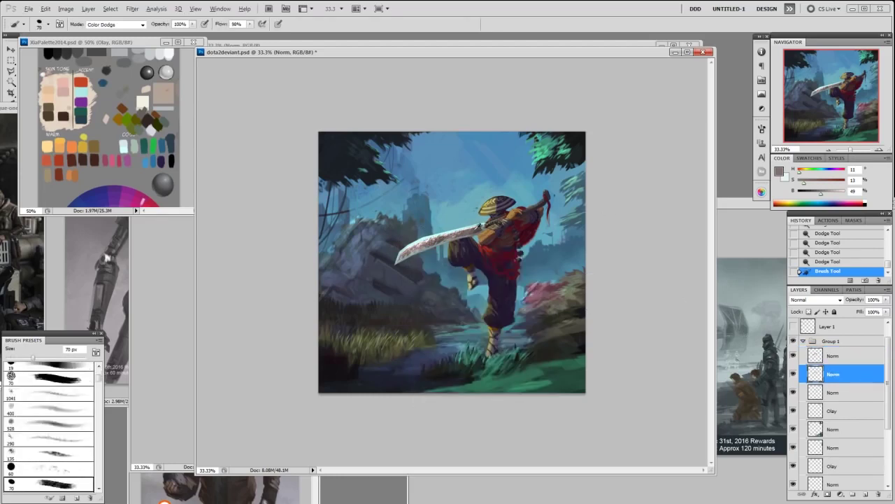
# Sample a grey, set the brush to Normal mode, load the blade layer as a selection with hidden edges, and add a Norm layer
pyautogui.keyDown('alt'); pyautogui.click(484, 225); pyautogui.keyUp('alt')
pyautogui.click(105, 24)
pyautogui.click(101, 33)
pyautogui.keyDown('ctrl'); pyautogui.click(816, 377); pyautogui.keyUp('ctrl')
pyautogui.hotkey('ctrl', 'h')
pyautogui.press('F2')
# Paint muted grey-green strokes over the blade's inner face and tip with a 40 px textured brush
pyautogui.press('[')
pyautogui.press('[')
pyautogui.press('[')
pyautogui.click(443, 244)
pyautogui.click(430, 243)
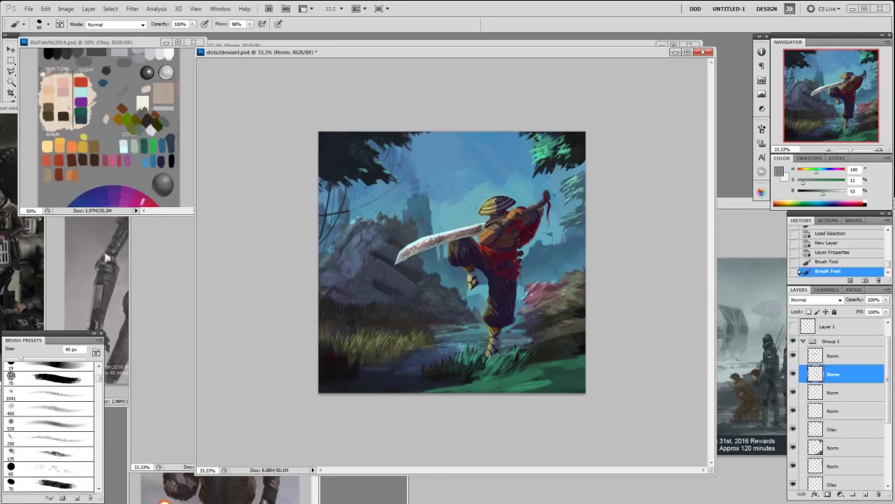
pyautogui.moveTo(401, 258); pyautogui.dragTo(407, 255)
pyautogui.moveTo(408, 256); pyautogui.dragTo(420, 251)
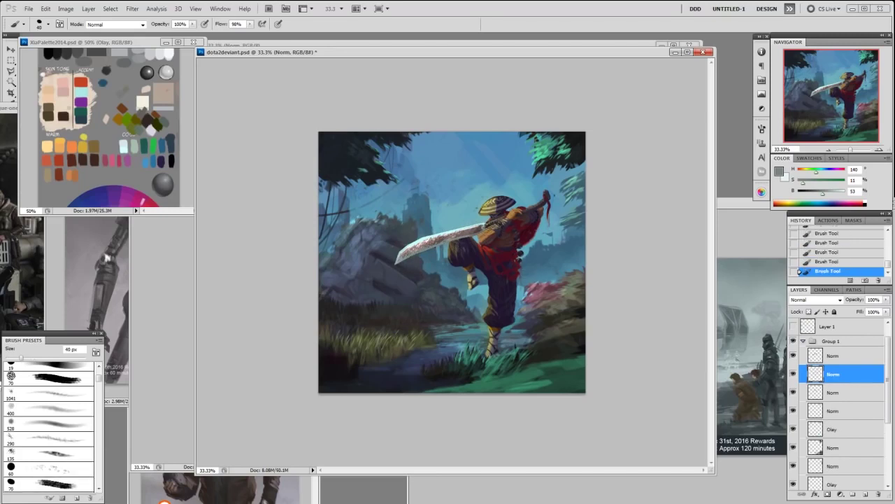
pyautogui.click(417, 247)
# Paint pale cyan highlights at 16% saturation and 100% brightness along the blade's tip with a 35 px brush
pyautogui.rightClick(442, 247)
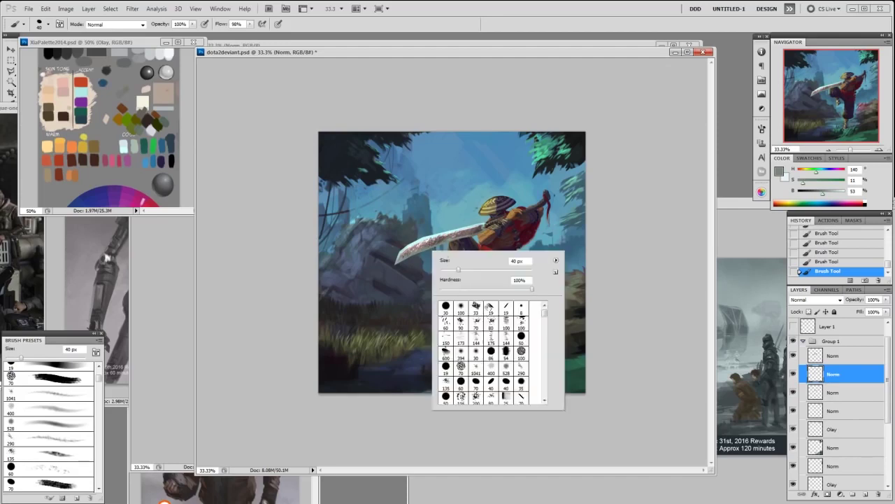
pyautogui.click(496, 312)
pyautogui.press('Return')
pyautogui.press(']')
pyautogui.press(']')
pyautogui.press(']')
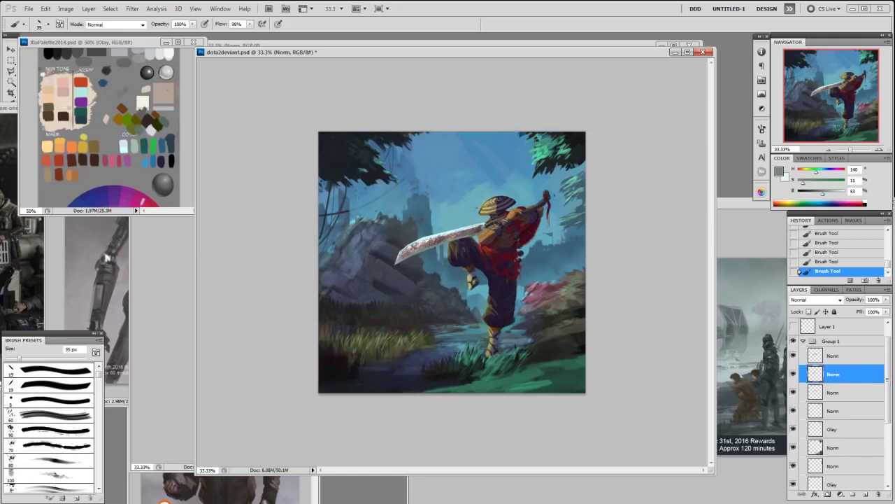
pyautogui.moveTo(823, 196); pyautogui.dragTo(831, 195)
pyautogui.keyDown('alt'); pyautogui.click(442, 230); pyautogui.keyUp('alt')
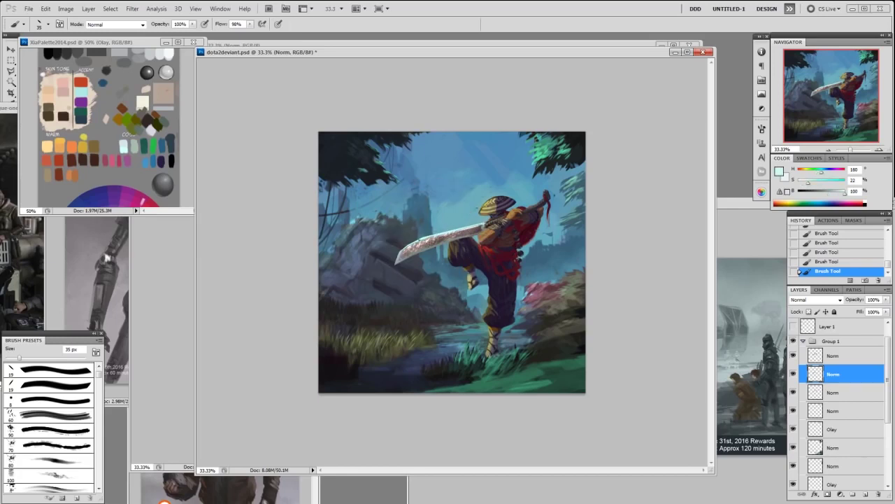
pyautogui.moveTo(809, 185); pyautogui.dragTo(805, 185)
pyautogui.click(403, 249)
pyautogui.moveTo(411, 245); pyautogui.dragTo(423, 238)
pyautogui.click(396, 257)
# Activate the top Norm layer and paint fine pinkish-grey details along the blade with small brushes up to 15 px
pyautogui.click(833, 356)
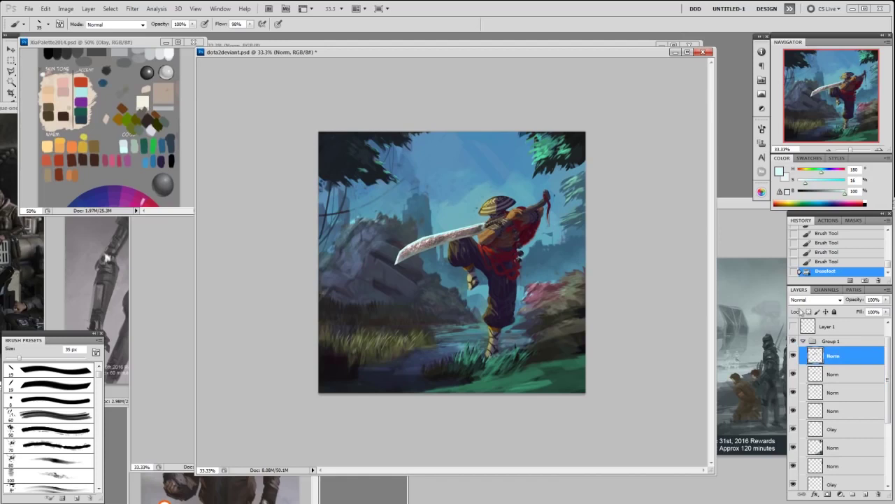
pyautogui.rightClick(537, 213)
pyautogui.click(611, 271)
pyautogui.click(449, 235)
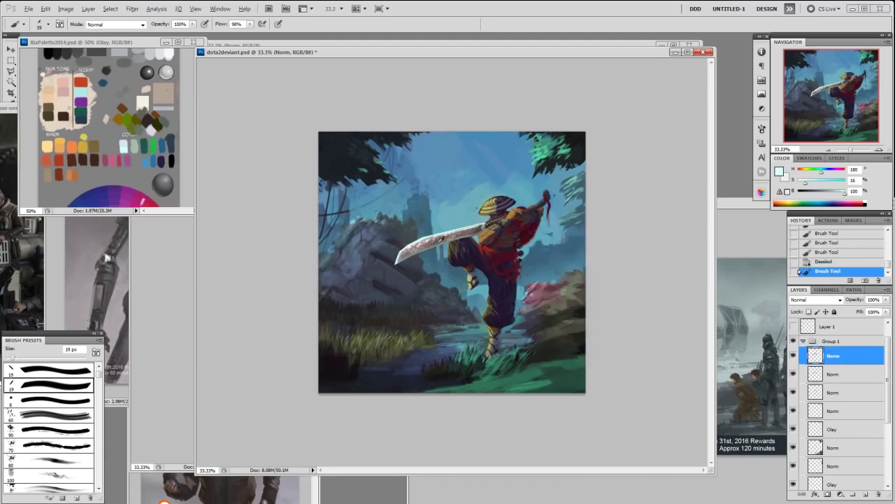
pyautogui.keyDown('alt'); pyautogui.click(431, 238); pyautogui.keyUp('alt')
pyautogui.moveTo(829, 194); pyautogui.dragTo(838, 197)
pyautogui.press('[')
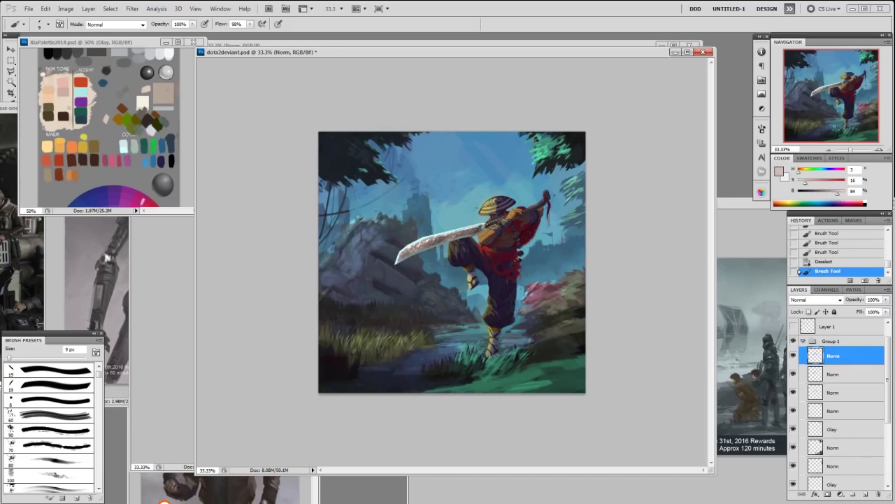
pyautogui.press('[')
pyautogui.moveTo(429, 245); pyautogui.dragTo(441, 240)
pyautogui.moveTo(428, 245); pyautogui.dragTo(440, 240)
# Paint bright highlights on the sword's hilt and pommel in Color Dodge mode with a 15 px brush
pyautogui.click(142, 25)
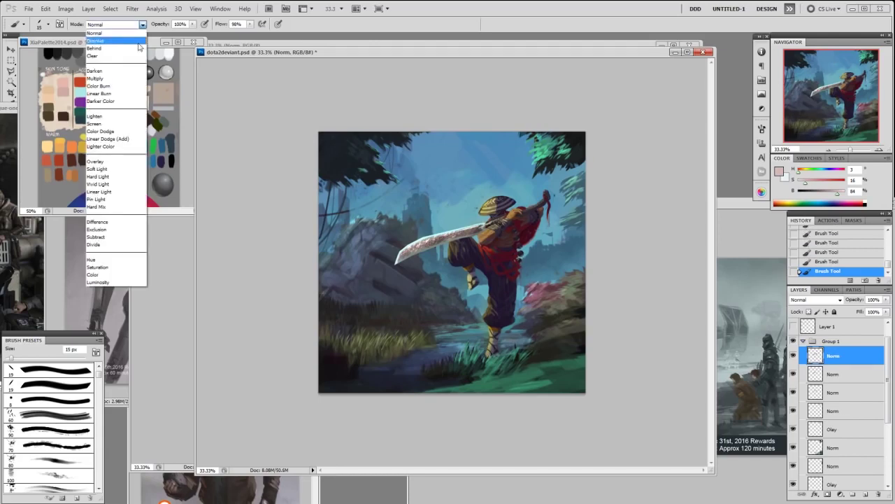
pyautogui.click(125, 132)
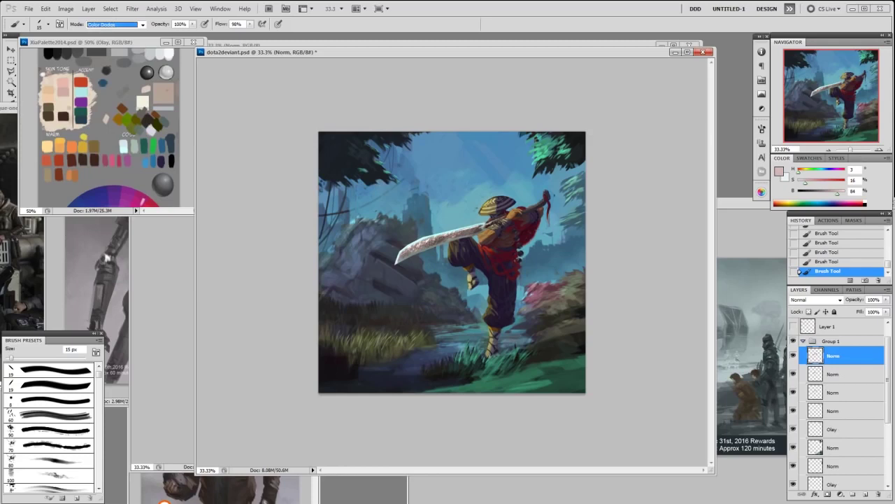
pyautogui.press('Return')
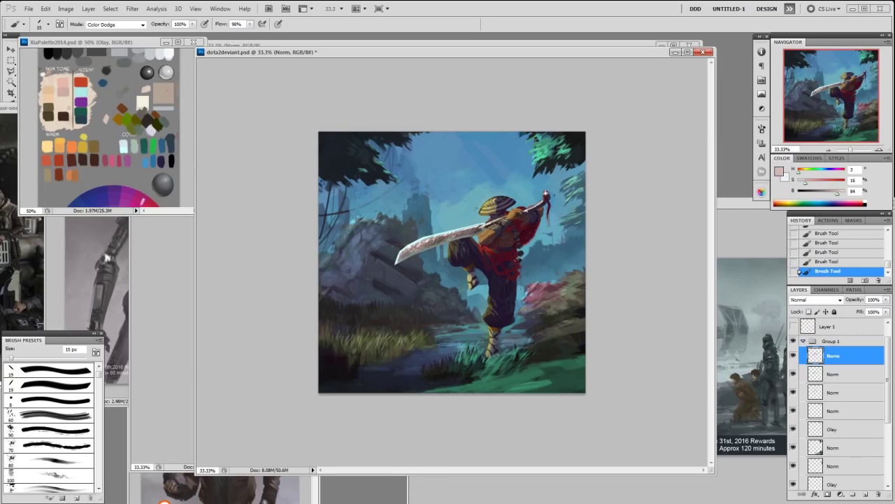
# Set the brush to Normal mode at 25 px and paint a sampled brownish grey at the blade's base
pyautogui.rightClick(528, 221)
pyautogui.doubleClick(585, 278)
pyautogui.press(']')
pyautogui.press(']')
pyautogui.press('[')
pyautogui.keyDown('alt'); pyautogui.click(470, 228); pyautogui.keyUp('alt')
pyautogui.click(105, 24)
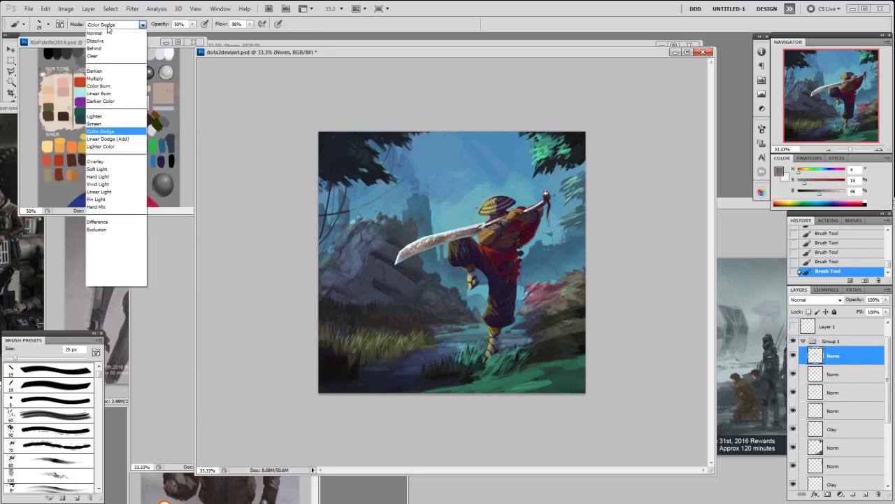
pyautogui.click(112, 33)
pyautogui.moveTo(490, 225); pyautogui.dragTo(484, 232)
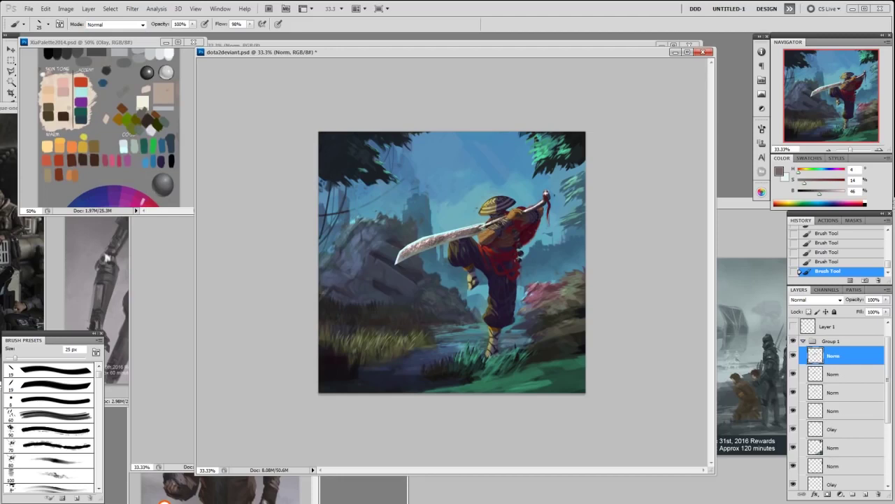
# Sample a dark brown beside the blade's base and paint its edge there with a 19 px brush
pyautogui.keyDown('alt'); pyautogui.click(493, 222); pyautogui.keyUp('alt')
pyautogui.click(793, 342)
pyautogui.click(793, 341)
pyautogui.keyDown('alt'); pyautogui.click(495, 225); pyautogui.keyUp('alt')
pyautogui.rightClick(512, 229)
pyautogui.click(586, 286)
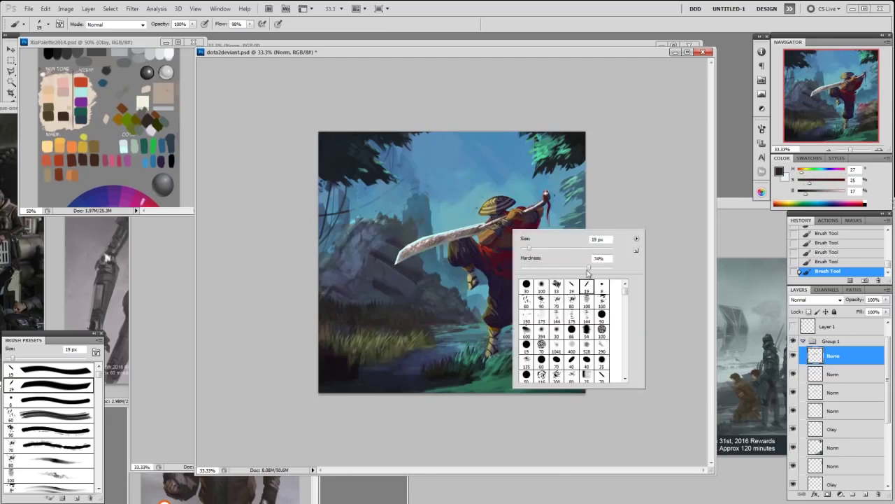
pyautogui.press('Return')
pyautogui.hotkey('ctrl', '+')
pyautogui.moveTo(495, 214); pyautogui.dragTo(508, 210)
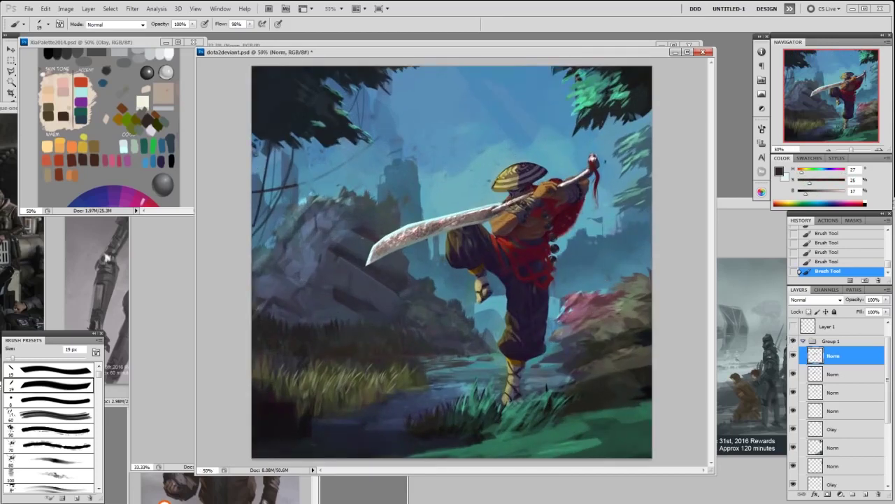
# Refine the blade's base with a 9 px brush, using greys sampled from the surrounding metal
pyautogui.press('[')
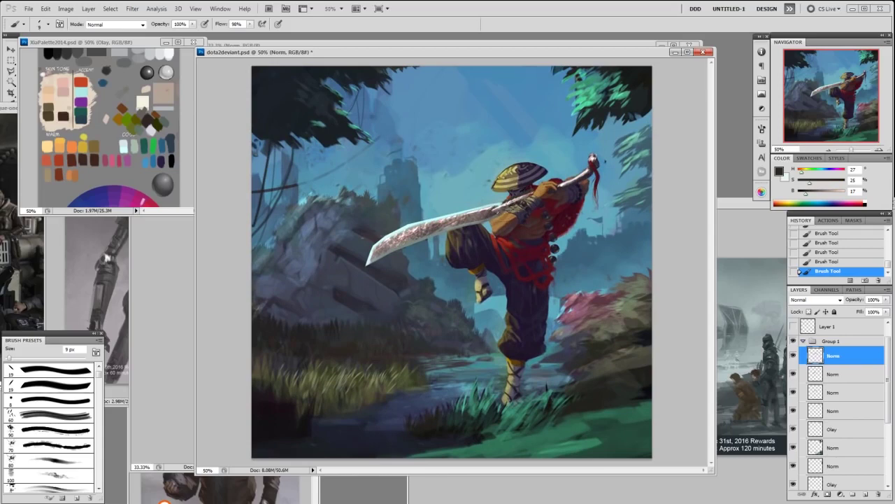
pyautogui.keyDown('alt'); pyautogui.click(492, 214); pyautogui.keyUp('alt')
pyautogui.keyDown('alt'); pyautogui.click(493, 206); pyautogui.keyUp('alt')
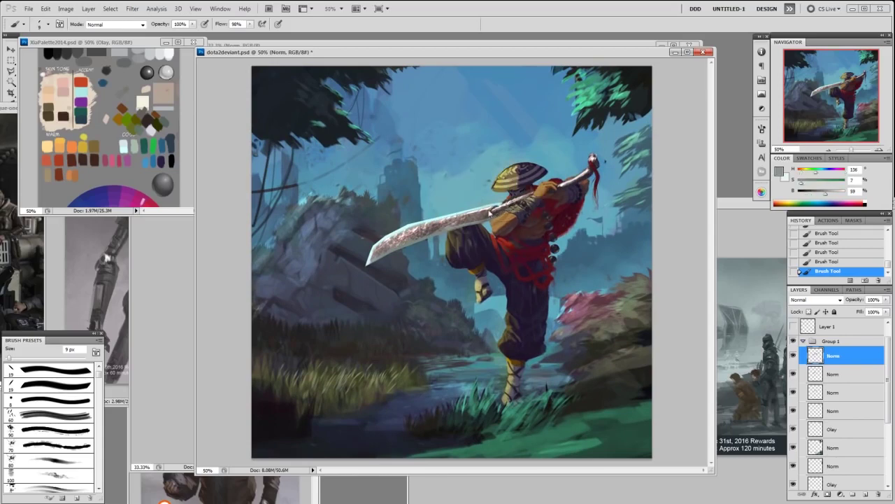
pyautogui.keyDown('alt'); pyautogui.click(505, 203); pyautogui.keyUp('alt')
pyautogui.hotkey('ctrl', '-')
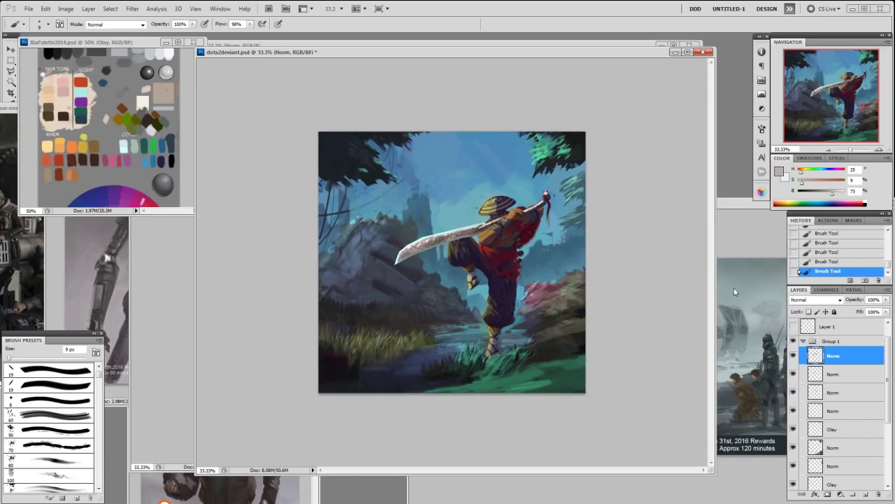
# Compare the painting repeatedly with Group 1 hidden and shown
pyautogui.click(793, 340)
pyautogui.click(793, 342)
pyautogui.click(794, 342)
pyautogui.click(793, 342)
pyautogui.click(794, 341)
pyautogui.click(793, 341)
pyautogui.click(794, 342)
pyautogui.click(793, 341)
# Merge the active Norm layer down twice and check the merged sword layer by hiding and showing it
pyautogui.hotkey('ctrl', 'e')
pyautogui.hotkey('ctrl', 'e')
pyautogui.click(793, 355)
pyautogui.click(793, 355)
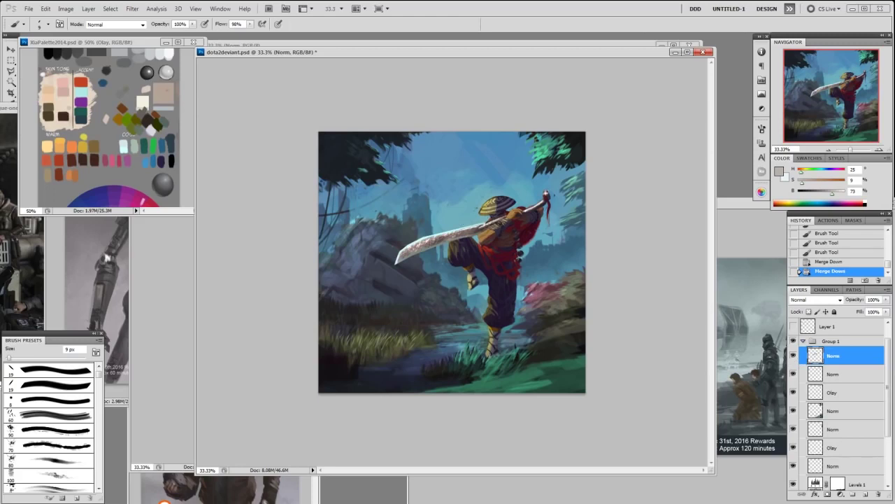
# Add a Multiply layer and fill the sword's selection on it with a teal blue sampled from the sky
pyautogui.press('F3')
pyautogui.keyDown('ctrl'); pyautogui.click(816, 378); pyautogui.keyUp('ctrl')
pyautogui.keyDown('alt'); pyautogui.click(468, 196); pyautogui.keyUp('alt')
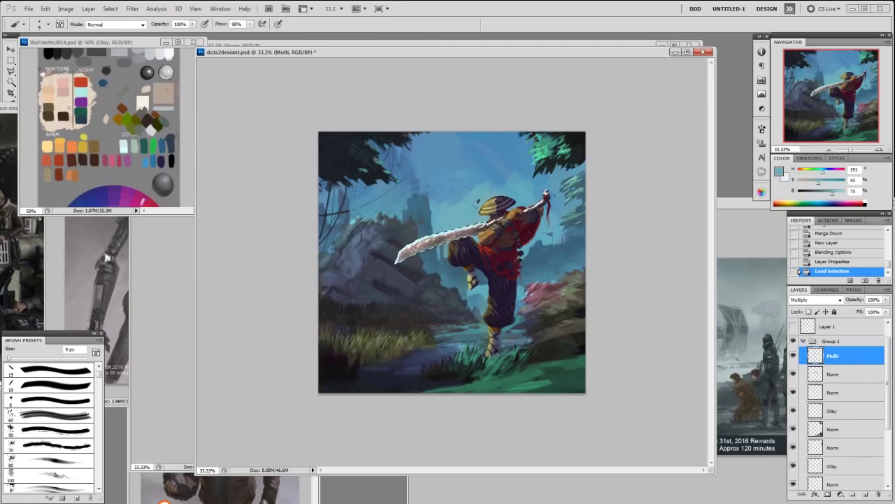
pyautogui.hotkey('alt', 'BackSpace')
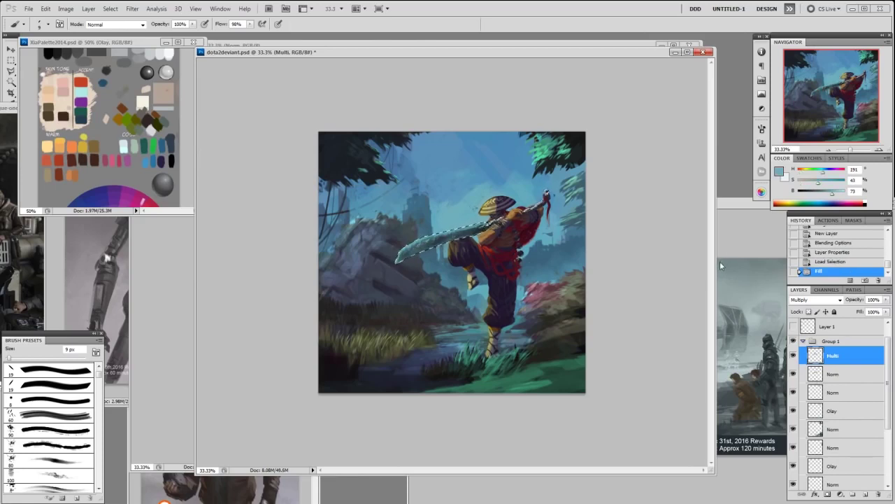
pyautogui.hotkey('ctrl', 'd')
# Erase the blue tint from the blade's tip and upper edge with an 80 px eraser
pyautogui.press('e')
pyautogui.rightClick(494, 215)
pyautogui.click(547, 277)
pyautogui.click(626, 173)
pyautogui.press(']')
pyautogui.press(']')
pyautogui.press(']')
pyautogui.press(']')
pyautogui.press(']')
pyautogui.moveTo(399, 258)
pyautogui.mouseDown()
pyautogui.moveTo(434, 229)
pyautogui.moveTo(416, 248)
pyautogui.mouseUp()
pyautogui.moveTo(460, 222)
pyautogui.mouseDown()
pyautogui.moveTo(423, 243)
pyautogui.moveTo(484, 225)
pyautogui.mouseUp()
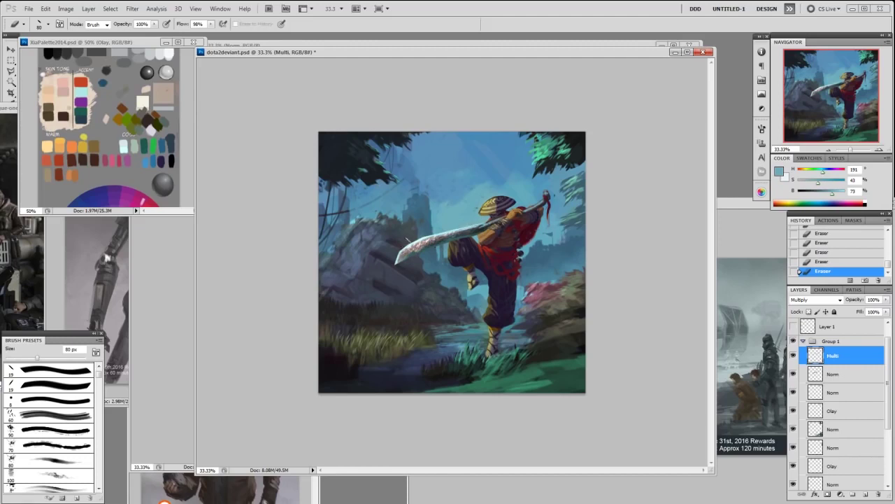
# Erase more of the blue tint from the blade's middle, its base and the pommel
pyautogui.moveTo(456, 229)
pyautogui.mouseDown()
pyautogui.moveTo(484, 225)
pyautogui.moveTo(449, 239)
pyautogui.mouseUp()
pyautogui.moveTo(488, 222); pyautogui.dragTo(497, 220)
pyautogui.moveTo(539, 201); pyautogui.dragTo(548, 191)
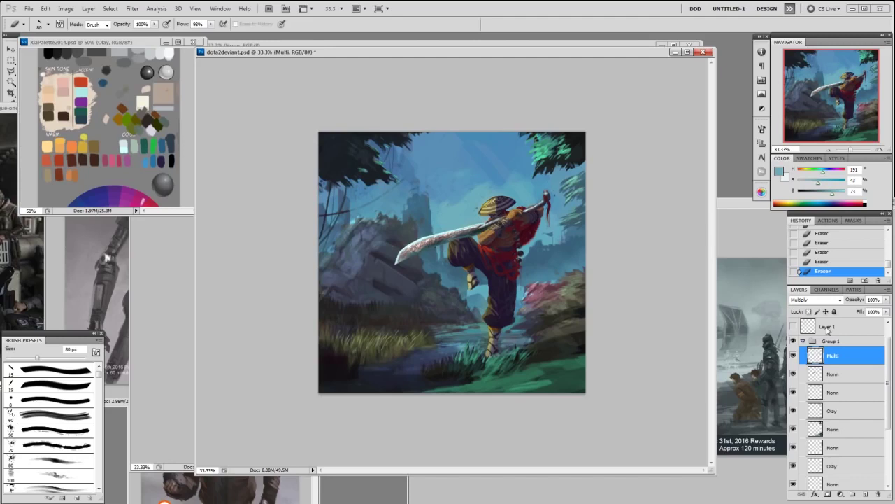
# Compare the painting with the Multi layer, Group 1 and each upper Norm layer hidden, activating the lower Norm layer
pyautogui.click(793, 356)
pyautogui.click(793, 356)
pyautogui.click(794, 341)
pyautogui.click(794, 341)
pyautogui.click(794, 374)
pyautogui.click(793, 374)
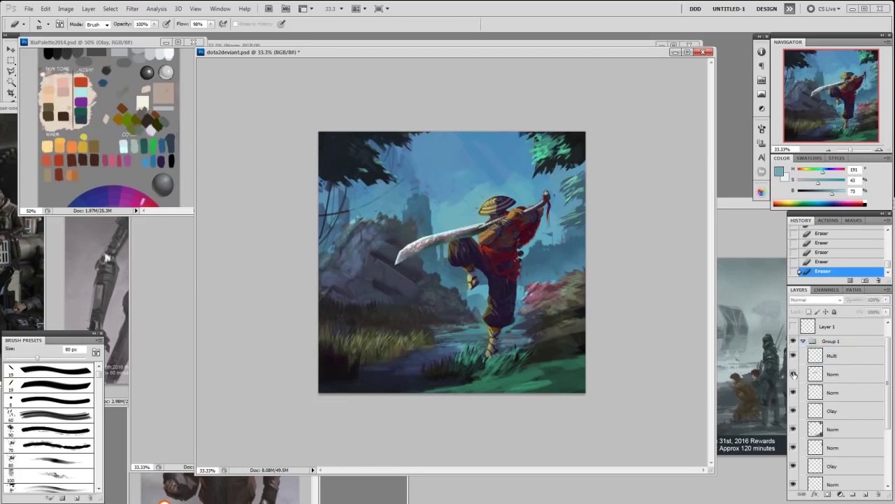
pyautogui.click(841, 389)
pyautogui.click(793, 391)
pyautogui.click(794, 391)
# Try painting the hat in a sampled brown on a new Multiply layer with a 45 px brush, and delete that layer
pyautogui.press('F2')
pyautogui.press('b')
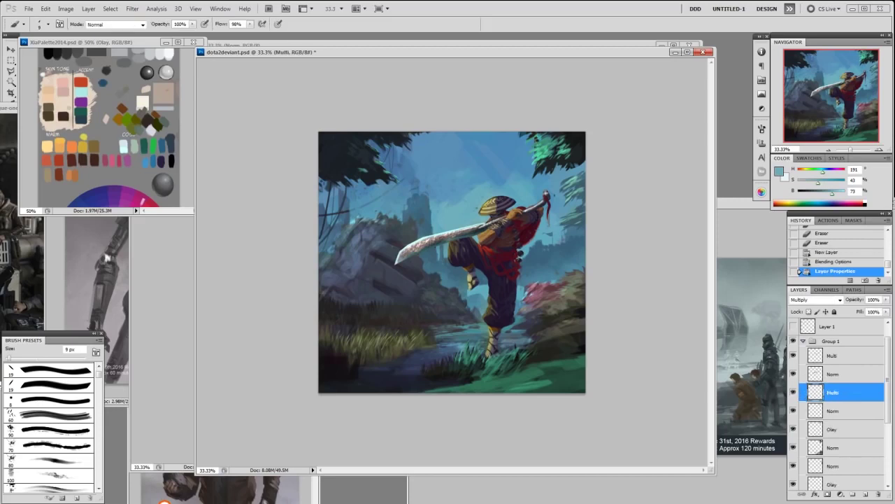
pyautogui.keyDown('alt'); pyautogui.click(495, 202); pyautogui.keyUp('alt')
pyautogui.rightClick(516, 203)
pyautogui.click(579, 262)
pyautogui.keyDown('alt'); pyautogui.click(498, 201); pyautogui.keyUp('alt')
pyautogui.press(']')
pyautogui.press(']')
pyautogui.press(']')
pyautogui.moveTo(499, 201); pyautogui.dragTo(474, 212)
pyautogui.hotkey('ctrl', 'd')
pyautogui.hotkey('ctrl', 'z')
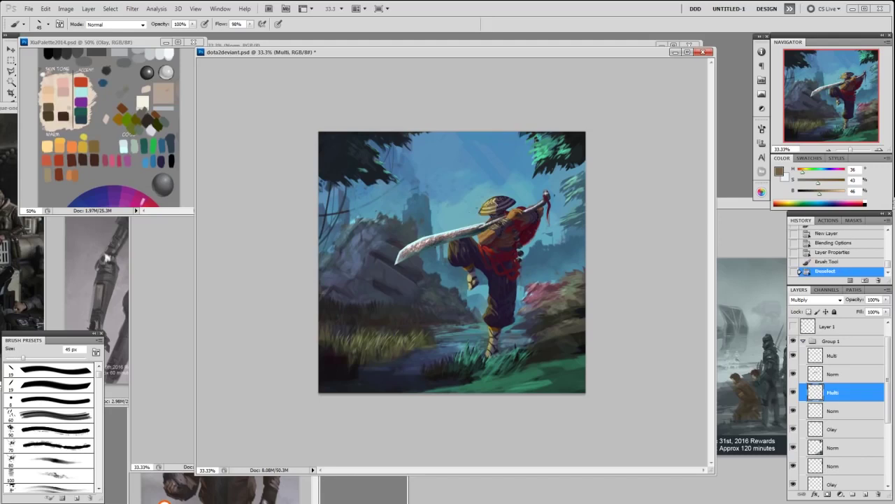
pyautogui.moveTo(851, 383); pyautogui.dragTo(879, 494)
# Add a Norm layer and paint brown over the front brim of the striped hat with a 45 px brush
pyautogui.press('F2')
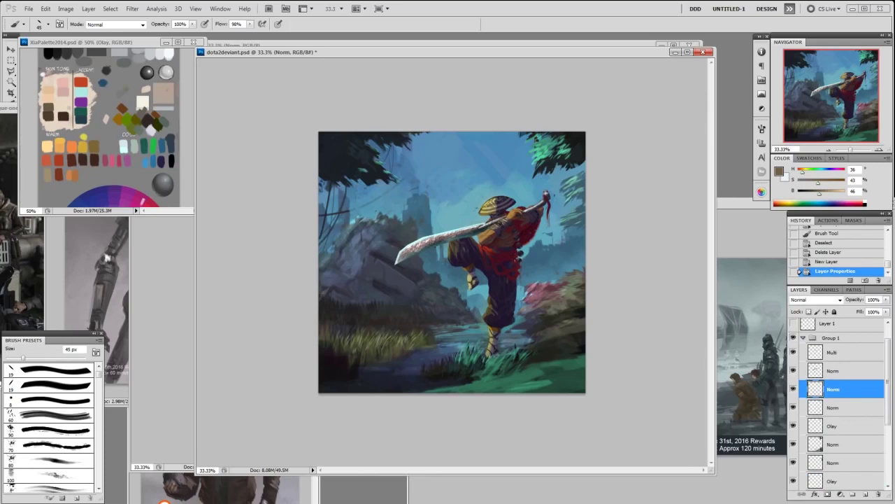
pyautogui.click(484, 205)
pyautogui.moveTo(489, 202); pyautogui.dragTo(478, 210)
pyautogui.moveTo(486, 204)
pyautogui.mouseDown()
pyautogui.moveTo(475, 212)
pyautogui.moveTo(484, 212)
pyautogui.mouseUp()
pyautogui.moveTo(490, 208); pyautogui.dragTo(474, 214)
# Repaint the rest of the hat in dark and brown tones sampled from it, using a 19 px brush
pyautogui.rightClick(518, 208)
pyautogui.click(590, 265)
pyautogui.press('Return')
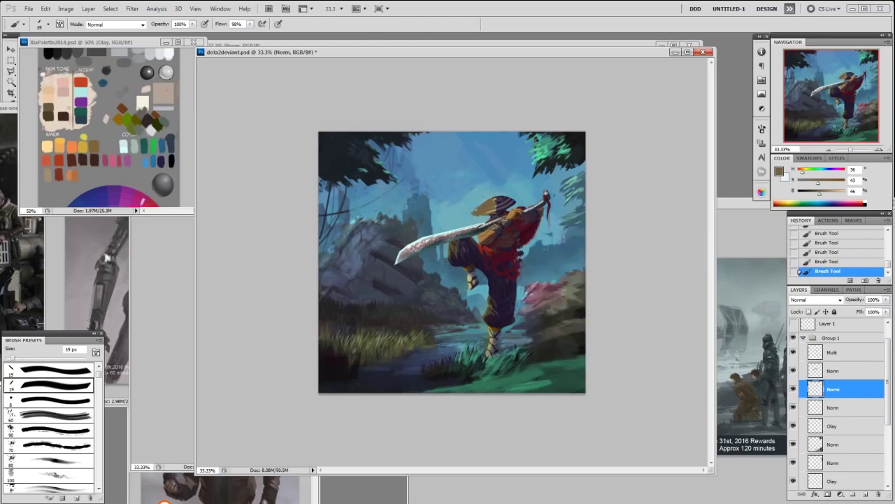
pyautogui.keyDown('alt'); pyautogui.click(510, 208); pyautogui.keyUp('alt')
pyautogui.click(514, 203)
pyautogui.moveTo(508, 200)
pyautogui.mouseDown()
pyautogui.moveTo(519, 198)
pyautogui.moveTo(504, 197)
pyautogui.moveTo(512, 199)
pyautogui.mouseUp()
pyautogui.keyDown('alt'); pyautogui.click(503, 190); pyautogui.keyUp('alt')
pyautogui.keyDown('alt'); pyautogui.click(510, 198); pyautogui.keyUp('alt')
pyautogui.keyDown('alt'); pyautogui.click(498, 201); pyautogui.keyUp('alt')
pyautogui.moveTo(498, 200); pyautogui.dragTo(490, 207)
# Hide the Levels 1 adjustment layer and activate the Norm layer directly above Background copy
pyautogui.scroll(-2, 888, 433)
pyautogui.scroll(-1, 890, 441)
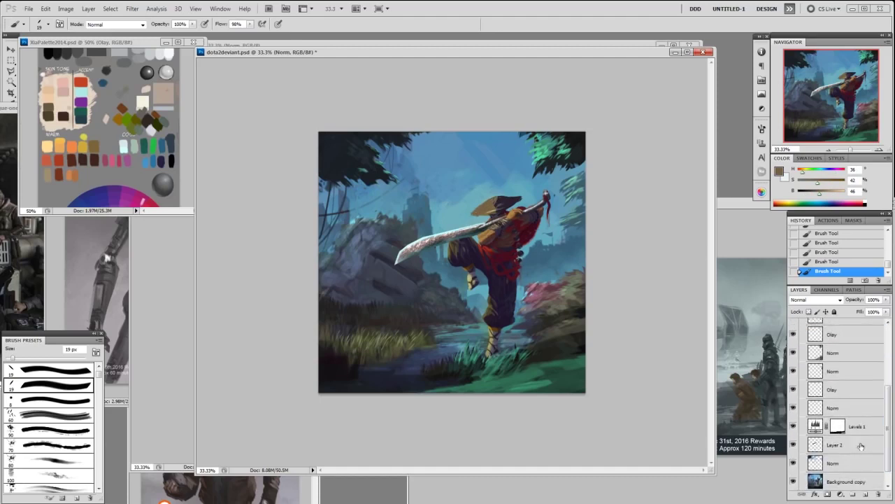
pyautogui.click(794, 426)
pyautogui.click(831, 463)
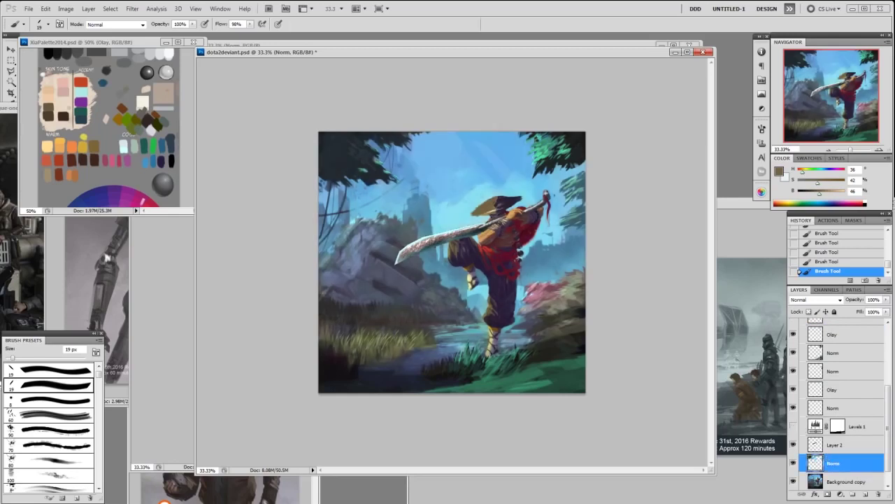
# Clean up the hat's outline by painting sampled sky blues around it with a 40 px brush
pyautogui.keyDown('alt'); pyautogui.click(486, 192); pyautogui.keyUp('alt')
pyautogui.rightClick(493, 199)
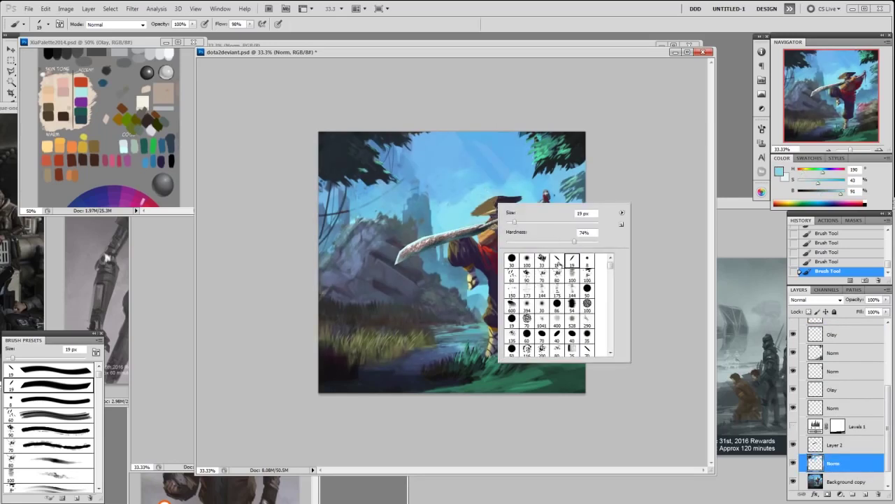
pyautogui.doubleClick(564, 260)
pyautogui.press(']')
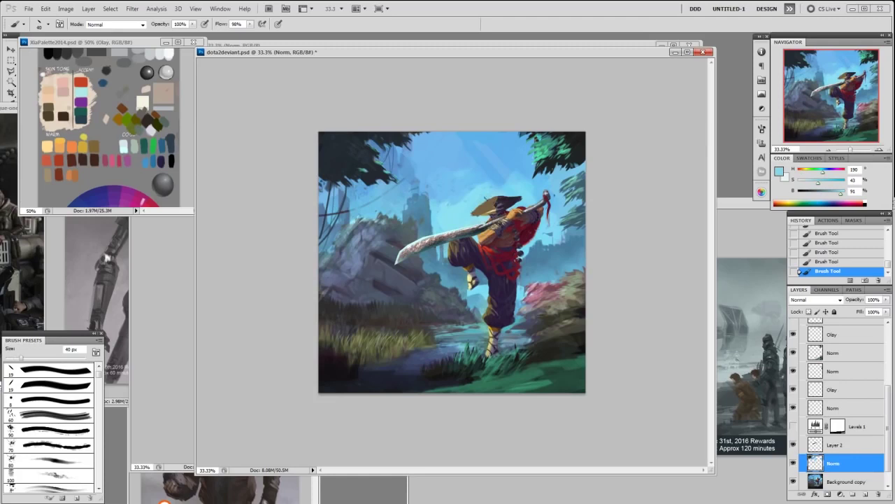
pyautogui.keyDown('alt'); pyautogui.click(465, 211); pyautogui.keyUp('alt')
pyautogui.keyDown('alt'); pyautogui.click(521, 193); pyautogui.keyUp('alt')
pyautogui.keyDown('alt'); pyautogui.click(515, 203); pyautogui.keyUp('alt')
pyautogui.keyDown('alt'); pyautogui.click(474, 205); pyautogui.keyUp('alt')
pyautogui.keyDown('alt'); pyautogui.click(509, 187); pyautogui.keyUp('alt')
pyautogui.keyDown('alt'); pyautogui.click(483, 198); pyautogui.keyUp('alt')
pyautogui.moveTo(890, 413)
pyautogui.mouseDown()
pyautogui.moveTo(892, 357)
pyautogui.moveTo(892, 394)
pyautogui.mouseUp()
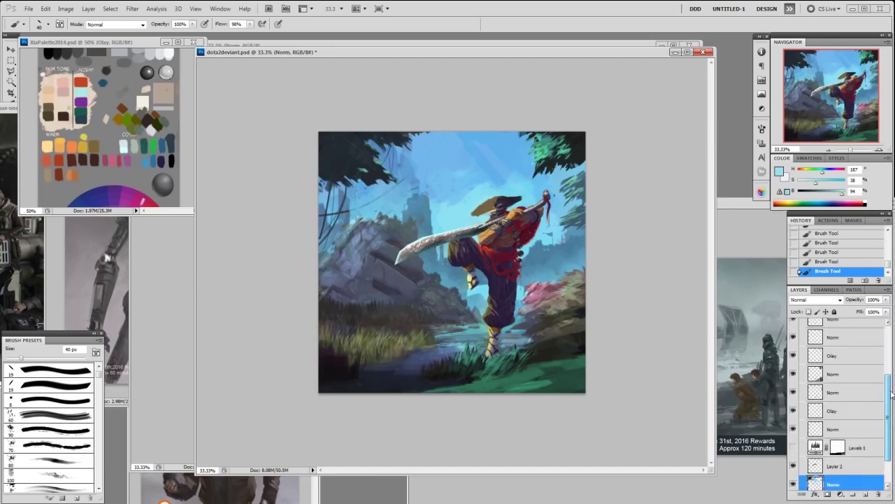
# Show the Levels 1 adjustment layer again and activate the Norm layer that holds the hat repaint
pyautogui.click(794, 448)
pyautogui.scroll(2, 889, 392)
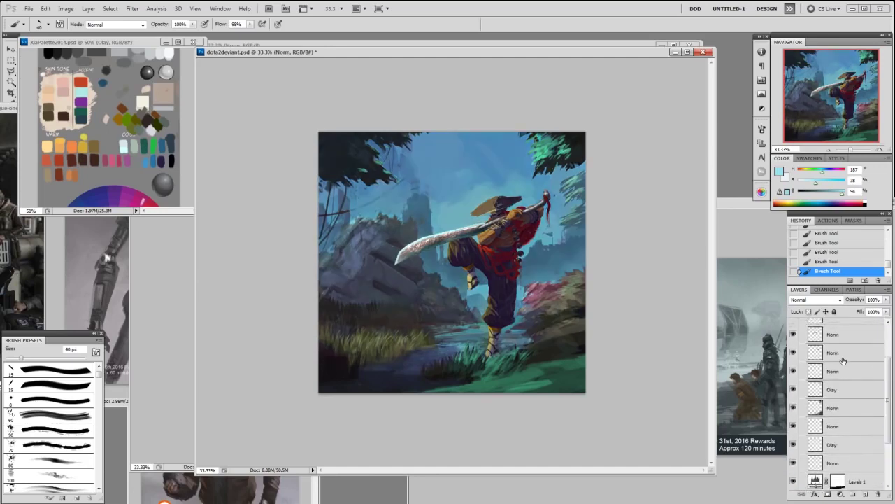
pyautogui.click(828, 355)
pyautogui.click(792, 354)
pyautogui.click(792, 354)
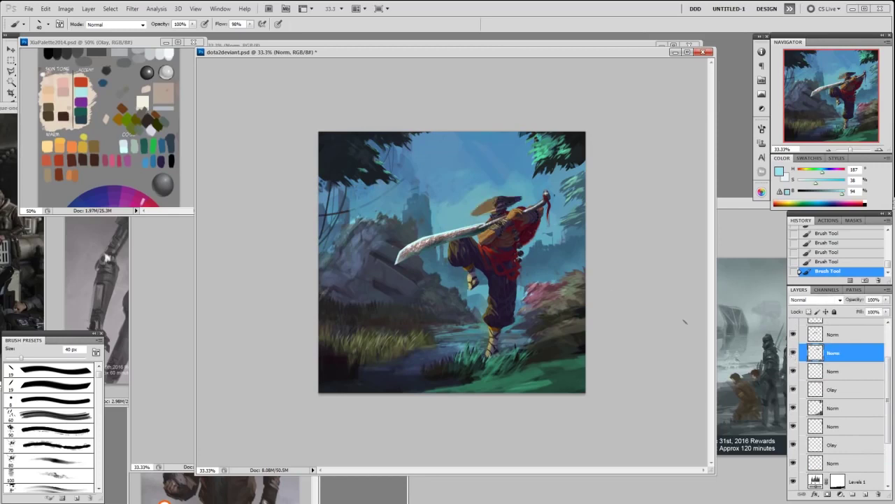
# Erase the rough edge along the hat's front crown and choose the 19 px brush tip for the eraser
pyautogui.press('e')
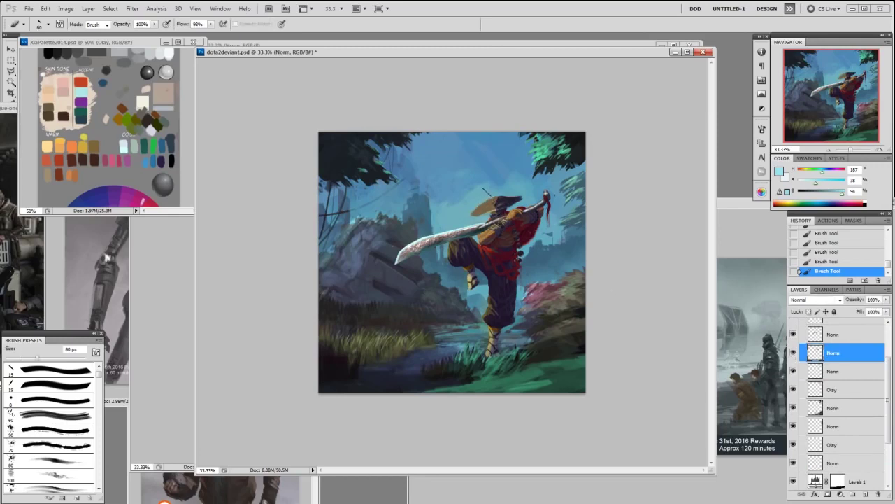
pyautogui.moveTo(484, 197)
pyautogui.mouseDown()
pyautogui.moveTo(467, 208)
pyautogui.moveTo(475, 202)
pyautogui.mouseUp()
pyautogui.rightClick(553, 189)
pyautogui.doubleClick(613, 244)
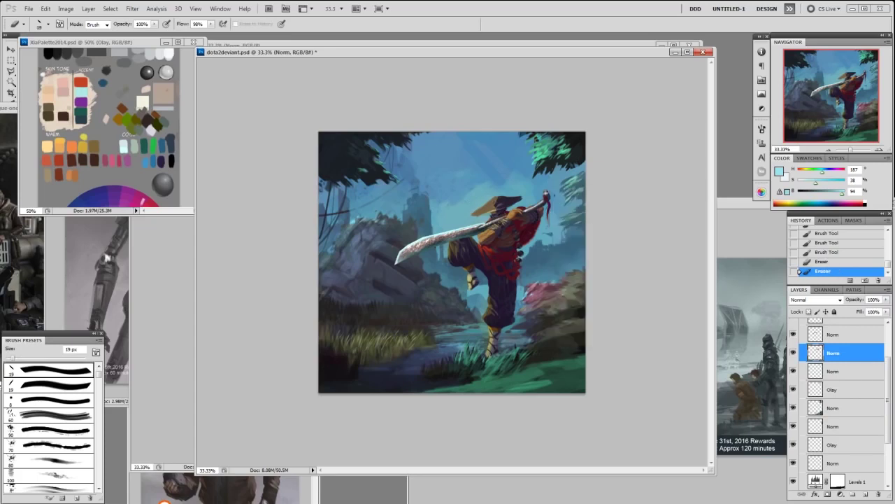
# Paint the slope from front brim to crown in brown sampled from the hat, using a 40 px brush
pyautogui.press('b')
pyautogui.keyDown('alt'); pyautogui.click(489, 205); pyautogui.keyUp('alt')
pyautogui.moveTo(490, 205); pyautogui.dragTo(498, 199)
pyautogui.moveTo(493, 204); pyautogui.dragTo(505, 194)
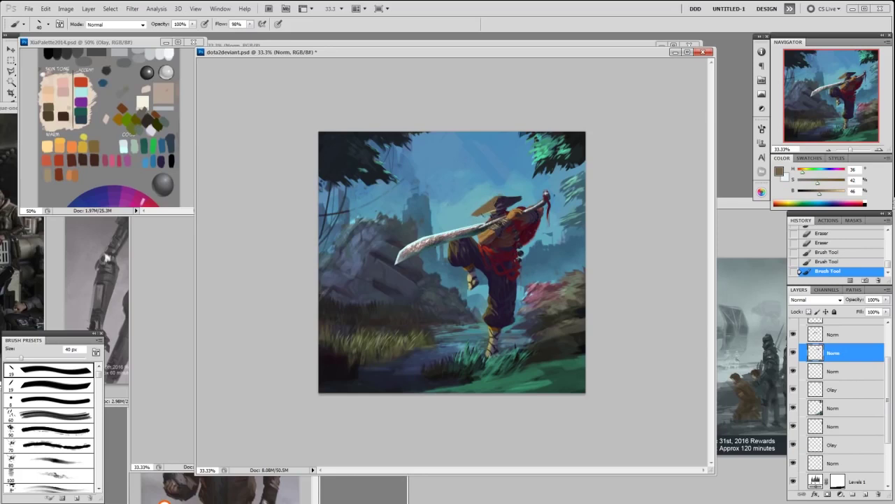
pyautogui.moveTo(495, 202); pyautogui.dragTo(505, 196)
pyautogui.moveTo(485, 209); pyautogui.dragTo(492, 204)
# Paint a dark tone under the front brim with a 25 px brush, using colours sampled from the hat
pyautogui.keyDown('alt'); pyautogui.click(491, 210); pyautogui.keyUp('alt')
pyautogui.press('[')
pyautogui.press('[')
pyautogui.press('[')
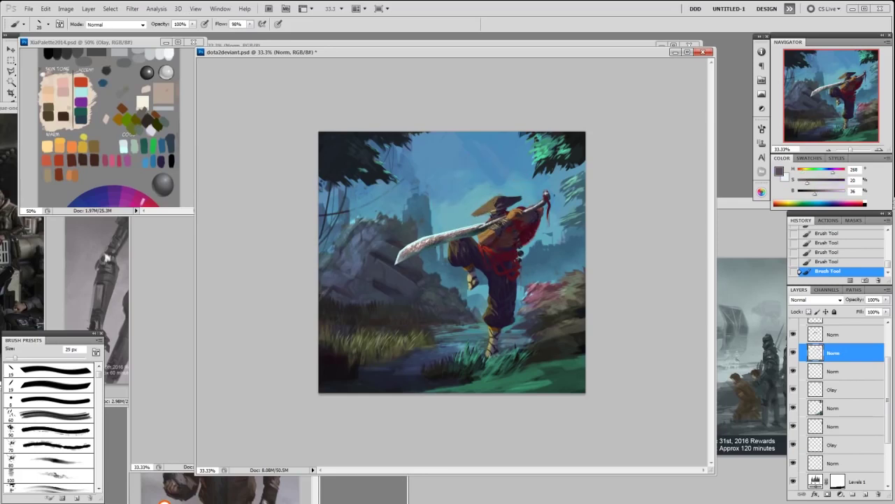
pyautogui.keyDown('alt'); pyautogui.click(511, 196); pyautogui.keyUp('alt')
pyautogui.moveTo(807, 197)
pyautogui.mouseDown()
pyautogui.moveTo(815, 198)
pyautogui.moveTo(810, 183)
pyautogui.mouseUp()
pyautogui.keyDown('alt'); pyautogui.click(514, 201); pyautogui.keyUp('alt')
pyautogui.moveTo(491, 208); pyautogui.dragTo(486, 217)
# Erase the tip of the front brim and repaint it with sampled brown to tidy its shape
pyautogui.press('e')
pyautogui.click(481, 213)
pyautogui.press('b')
pyautogui.keyDown('alt'); pyautogui.click(481, 213); pyautogui.keyUp('alt')
pyautogui.moveTo(480, 212); pyautogui.dragTo(483, 216)
pyautogui.moveTo(480, 213); pyautogui.dragTo(482, 216)
pyautogui.keyDown('alt'); pyautogui.click(479, 215); pyautogui.keyUp('alt')
pyautogui.click(482, 213)
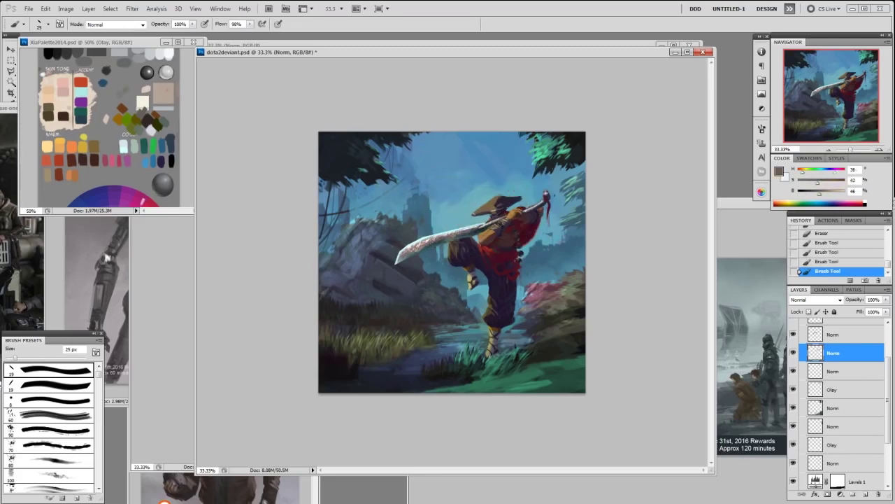
# Sample sky and hat tones, then erase the outer edge of the hat's crown
pyautogui.keyDown('alt'); pyautogui.click(481, 212); pyautogui.keyUp('alt')
pyautogui.keyDown('alt'); pyautogui.click(484, 183); pyautogui.keyUp('alt')
pyautogui.keyDown('alt'); pyautogui.click(496, 202); pyautogui.keyUp('alt')
pyautogui.keyDown('alt'); pyautogui.click(509, 200); pyautogui.keyUp('alt')
pyautogui.press('e')
pyautogui.moveTo(505, 193)
pyautogui.mouseDown()
pyautogui.moveTo(522, 197)
pyautogui.moveTo(513, 196)
pyautogui.mouseUp()
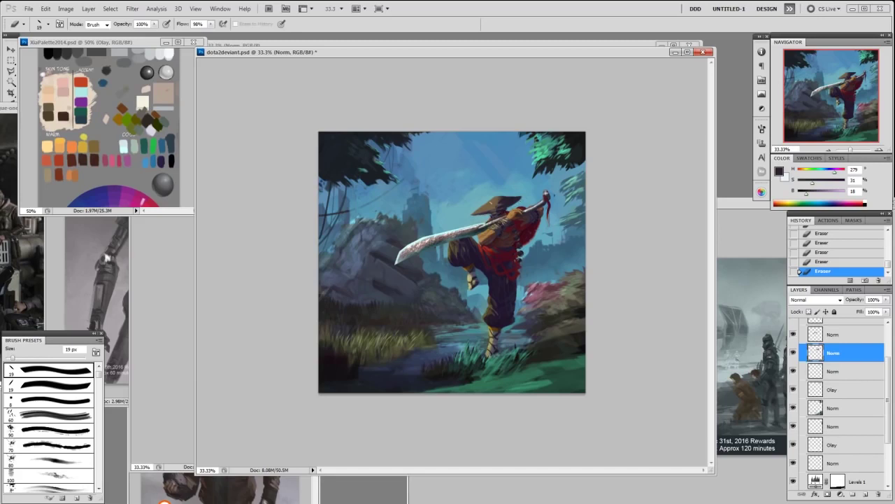
# Repaint the hat's crown and its shaded side with sampled dark and brown tones, using a 25 px brush
pyautogui.press('b')
pyautogui.keyDown('alt'); pyautogui.click(513, 196); pyautogui.keyUp('alt')
pyautogui.moveTo(500, 199); pyautogui.dragTo(512, 201)
pyautogui.keyDown('alt'); pyautogui.click(499, 203); pyautogui.keyUp('alt')
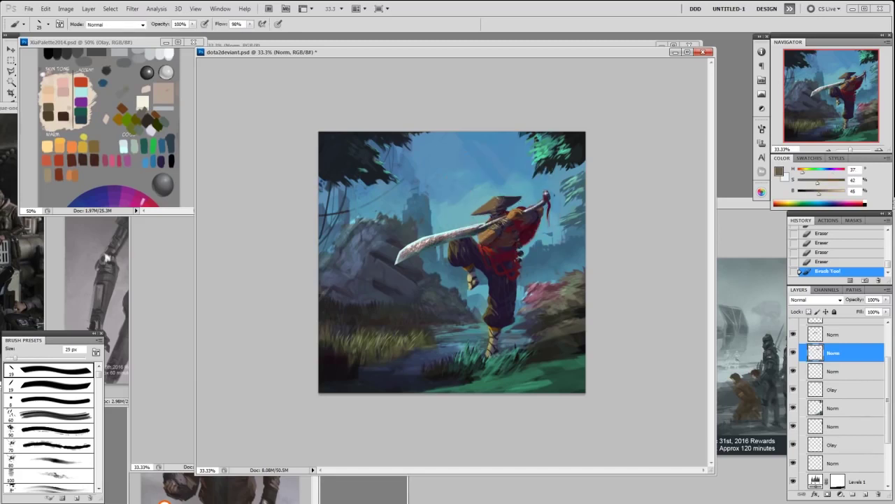
pyautogui.click(500, 197)
pyautogui.keyDown('alt'); pyautogui.click(501, 197); pyautogui.keyUp('alt')
pyautogui.click(499, 200)
pyautogui.click(501, 199)
pyautogui.click(501, 200)
# Compare the repainted version with the original by hiding and showing Group 1
pyautogui.click(794, 335)
pyautogui.click(793, 335)
pyautogui.scroll(2, 797, 339)
pyautogui.click(792, 334)
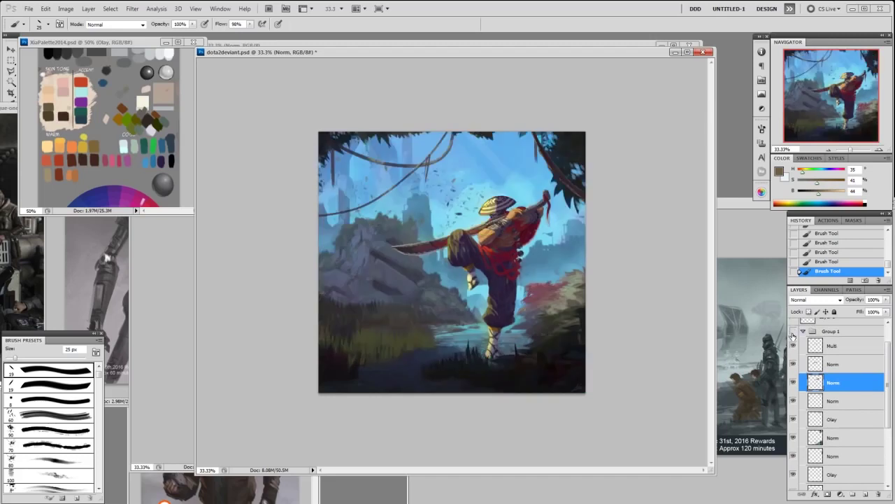
pyautogui.click(793, 332)
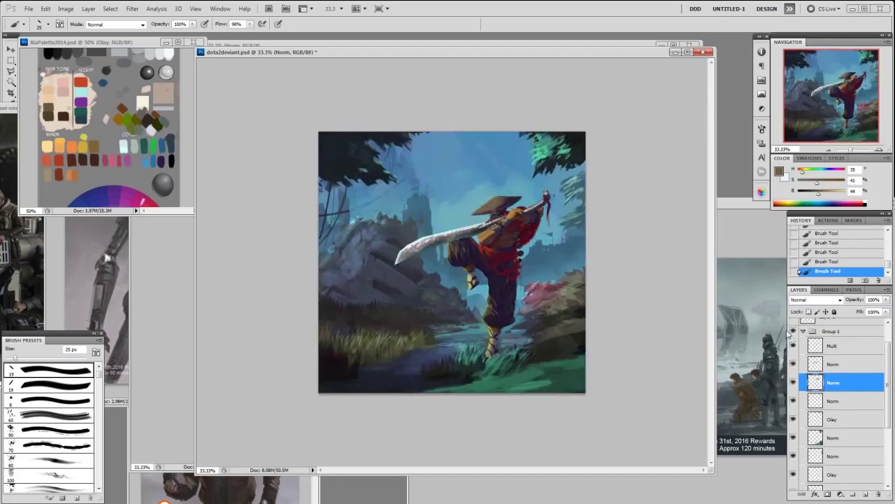
# Trim the hat's back edge and the underside of its brim with the 19 px eraser
pyautogui.press('e')
pyautogui.moveTo(517, 199)
pyautogui.mouseDown()
pyautogui.moveTo(524, 201)
pyautogui.moveTo(495, 200)
pyautogui.moveTo(505, 202)
pyautogui.mouseUp()
pyautogui.press('b')
pyautogui.keyDown('alt'); pyautogui.click(485, 210); pyautogui.keyUp('alt')
pyautogui.press('e')
pyautogui.moveTo(494, 204); pyautogui.dragTo(502, 201)
pyautogui.moveTo(496, 206); pyautogui.dragTo(504, 203)
pyautogui.moveTo(499, 208); pyautogui.dragTo(505, 203)
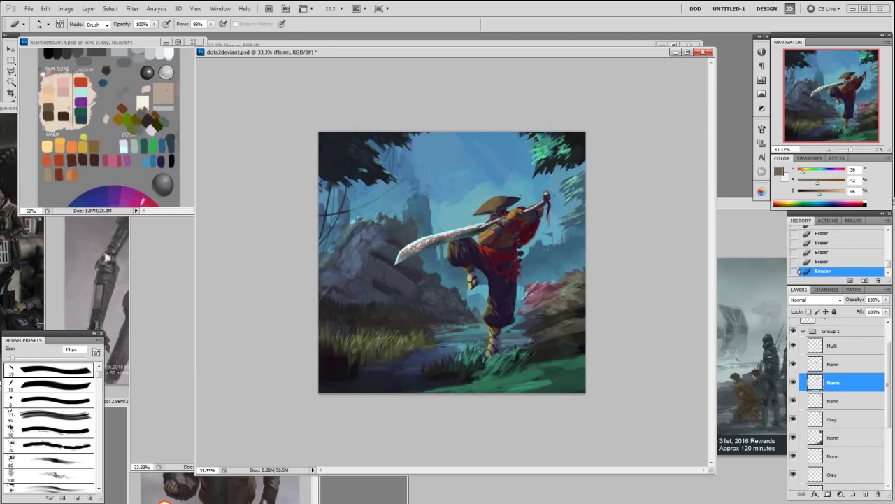
# Switch to a 19 px brush tip and paint the hat's back brim and shaded underside in sampled tones
pyautogui.press('b')
pyautogui.rightClick(532, 193)
pyautogui.click(608, 256)
pyautogui.click(525, 156)
pyautogui.keyDown('alt'); pyautogui.click(505, 202); pyautogui.keyUp('alt')
pyautogui.moveTo(498, 208); pyautogui.dragTo(519, 193)
pyautogui.keyDown('alt'); pyautogui.click(514, 201); pyautogui.keyUp('alt')
pyautogui.keyDown('alt'); pyautogui.click(506, 205); pyautogui.keyUp('alt')
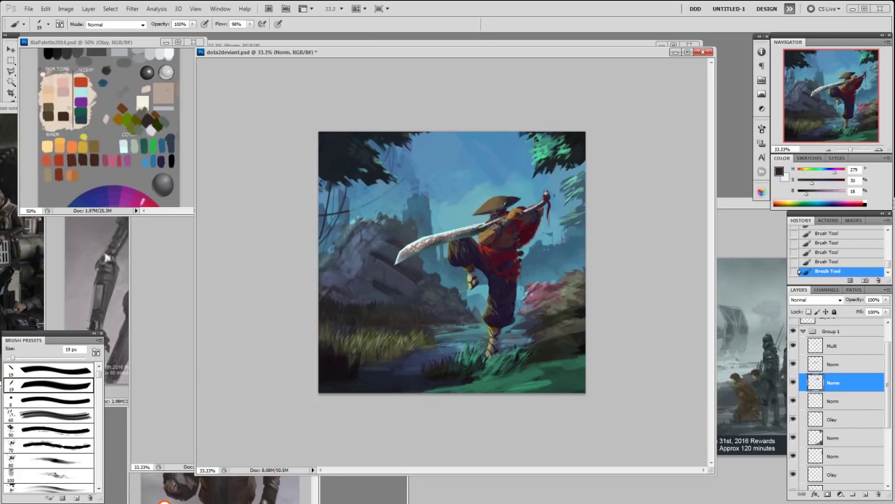
# Blend the middle and peak of the hat with brown and dark tones sampled from it
pyautogui.keyDown('alt'); pyautogui.click(509, 197); pyautogui.keyUp('alt')
pyautogui.keyDown('alt'); pyautogui.click(499, 201); pyautogui.keyUp('alt')
pyautogui.moveTo(499, 203); pyautogui.dragTo(505, 200)
pyautogui.keyDown('alt'); pyautogui.click(502, 201); pyautogui.keyUp('alt')
pyautogui.keyDown('alt'); pyautogui.click(504, 191); pyautogui.keyUp('alt')
pyautogui.keyDown('alt'); pyautogui.click(504, 191); pyautogui.keyUp('alt')
pyautogui.keyDown('alt'); pyautogui.click(503, 190); pyautogui.keyUp('alt')
pyautogui.keyDown('alt'); pyautogui.click(503, 191); pyautogui.keyUp('alt')
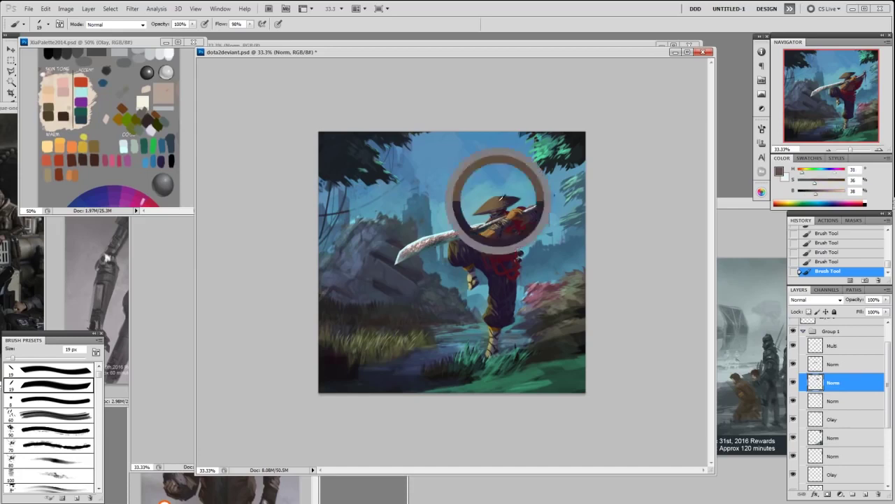
pyautogui.keyDown('alt'); pyautogui.click(503, 190); pyautogui.keyUp('alt')
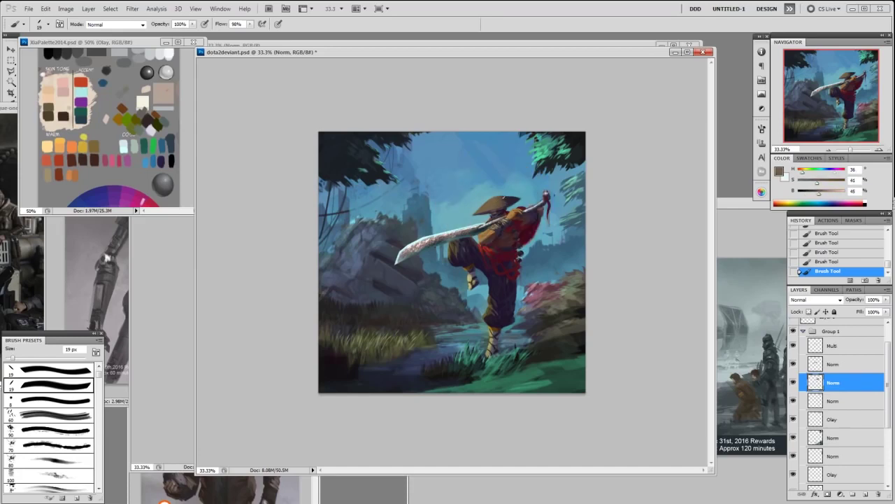
pyautogui.keyDown('alt'); pyautogui.click(504, 191); pyautogui.keyUp('alt')
# Refine the hat's peak with sampled muted browns, keeping the brush at 19 px
pyautogui.rightClick(525, 210)
pyautogui.click(588, 269)
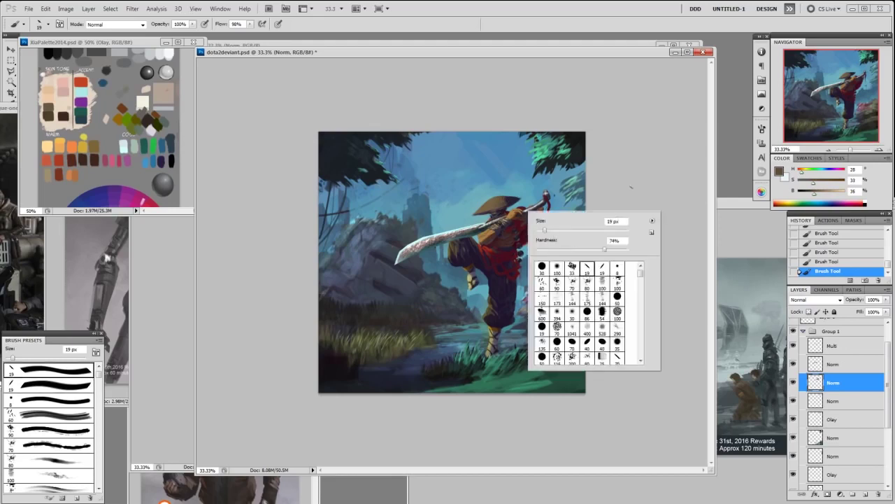
pyautogui.click(632, 188)
pyautogui.keyDown('alt'); pyautogui.click(505, 196); pyautogui.keyUp('alt')
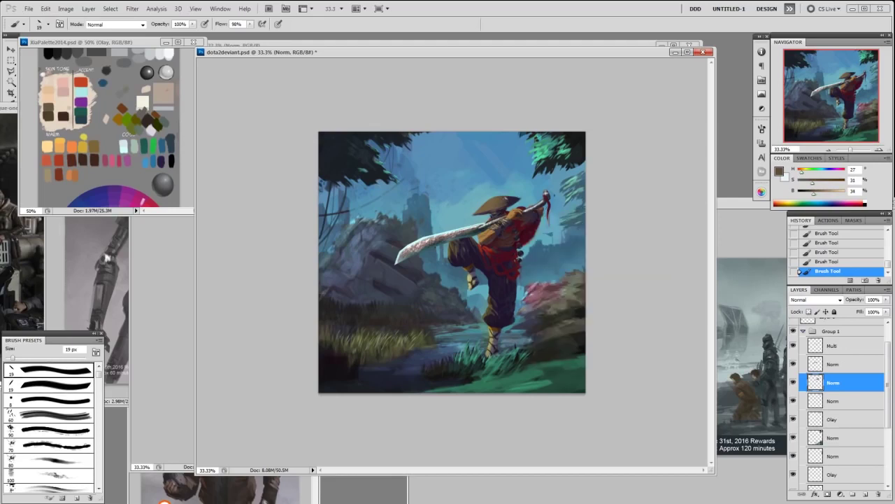
pyautogui.keyDown('alt'); pyautogui.click(504, 190); pyautogui.keyUp('alt')
pyautogui.keyDown('alt'); pyautogui.click(503, 190); pyautogui.keyUp('alt')
pyautogui.keyDown('alt'); pyautogui.click(504, 190); pyautogui.keyUp('alt')
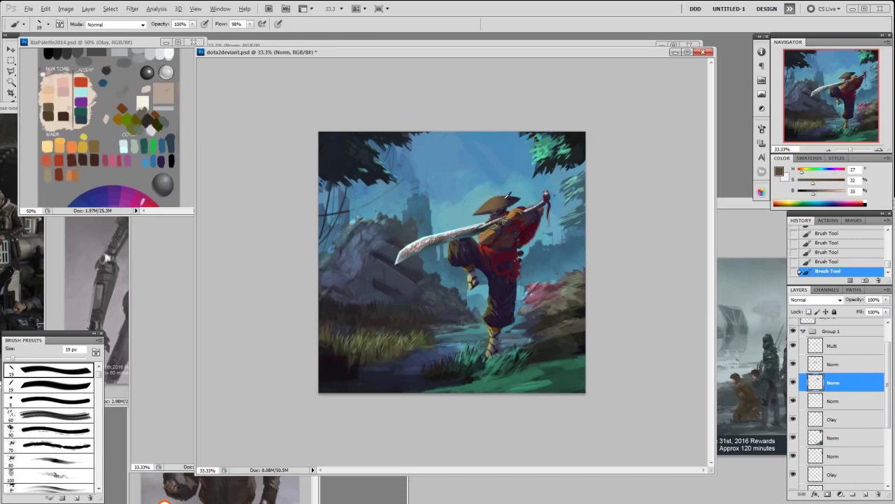
# Check the hat against the original version of the painting and touch up its underside with sampled dark tones
pyautogui.click(793, 331)
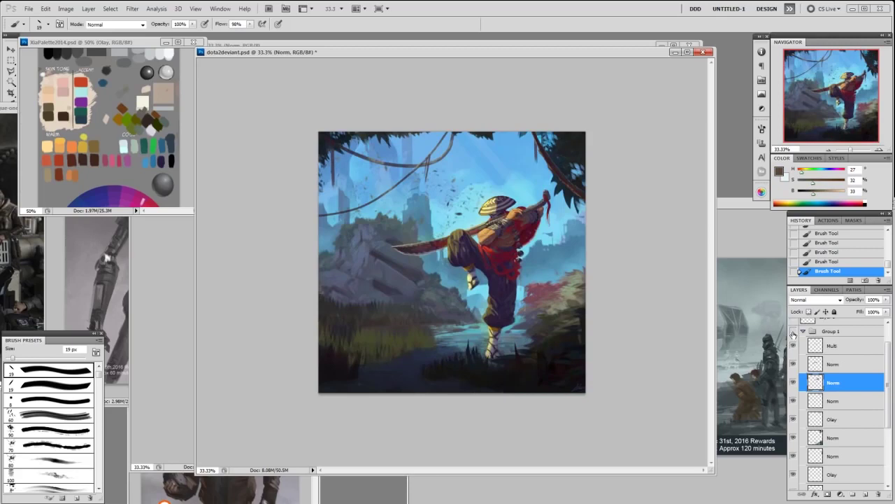
pyautogui.click(793, 332)
pyautogui.keyDown('alt'); pyautogui.click(515, 197); pyautogui.keyUp('alt')
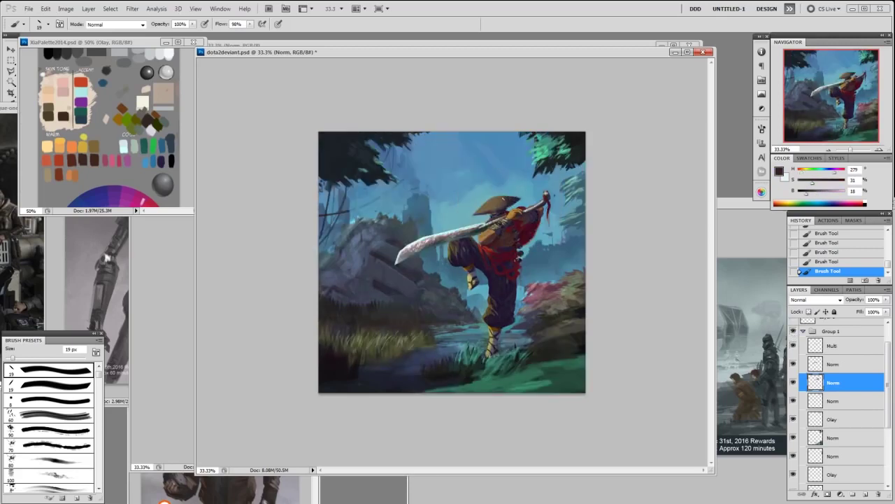
pyautogui.keyDown('alt'); pyautogui.click(505, 203); pyautogui.keyUp('alt')
pyautogui.moveTo(505, 203); pyautogui.dragTo(509, 201)
pyautogui.keyDown('alt'); pyautogui.click(507, 204); pyautogui.keyUp('alt')
pyautogui.keyDown('alt'); pyautogui.click(486, 208); pyautogui.keyUp('alt')
# Compare the painting with and without the hat's Norm layer and the whole of Group 1
pyautogui.click(794, 382)
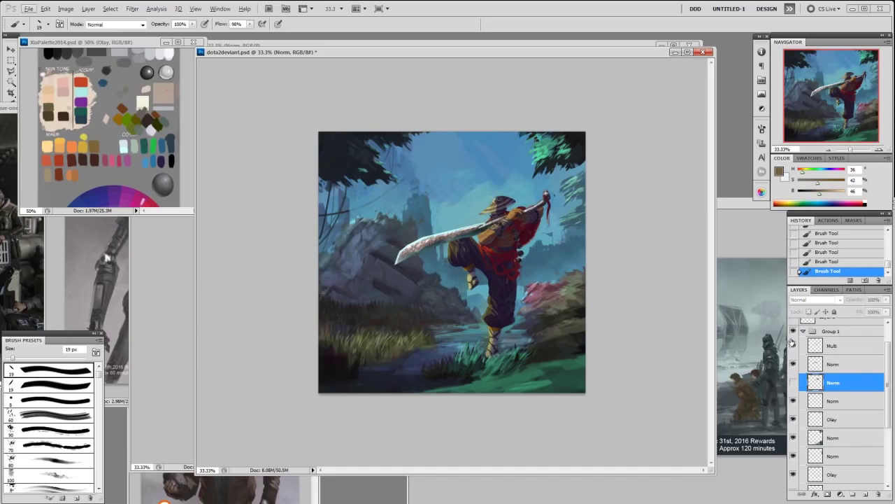
pyautogui.click(793, 383)
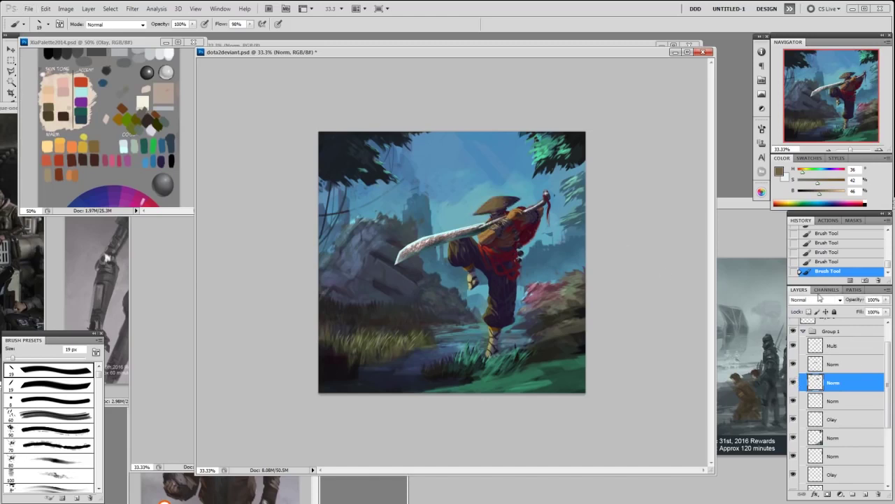
pyautogui.click(793, 331)
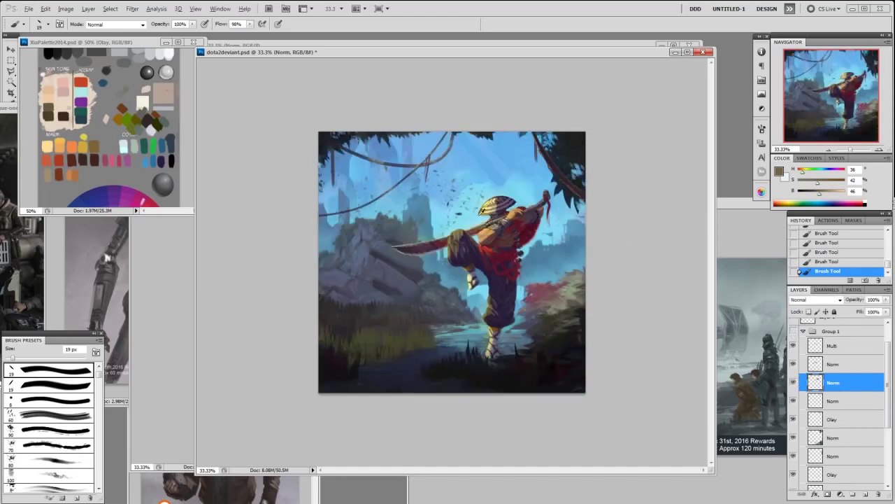
pyautogui.click(793, 331)
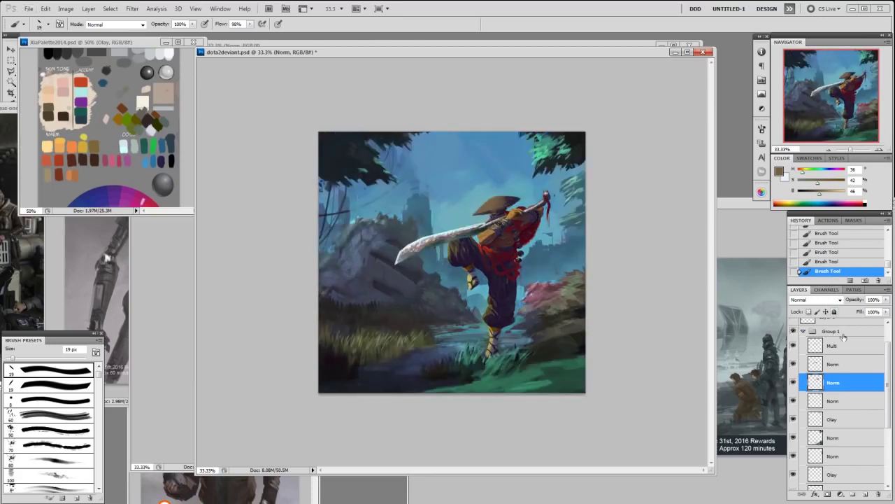
# Paint a pale cyan dab and a darker one at 64% brightness in the sky, showing Layer 1 only temporarily
pyautogui.scroll(2, 872, 357)
pyautogui.click(793, 342)
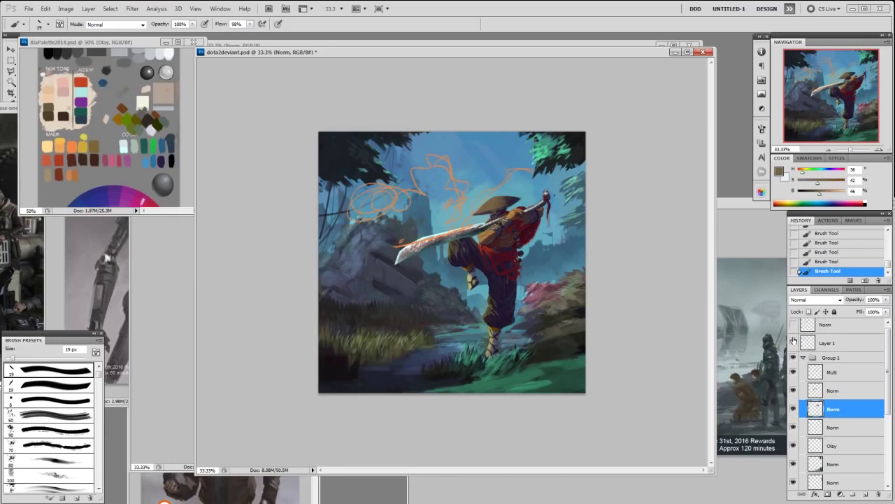
pyautogui.keyDown('alt'); pyautogui.click(432, 234); pyautogui.keyUp('alt')
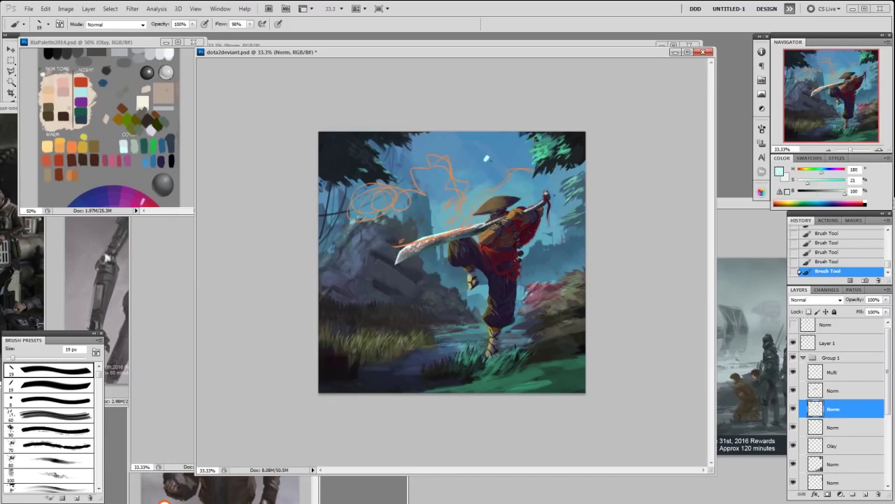
pyautogui.moveTo(832, 195); pyautogui.dragTo(828, 196)
pyautogui.click(793, 343)
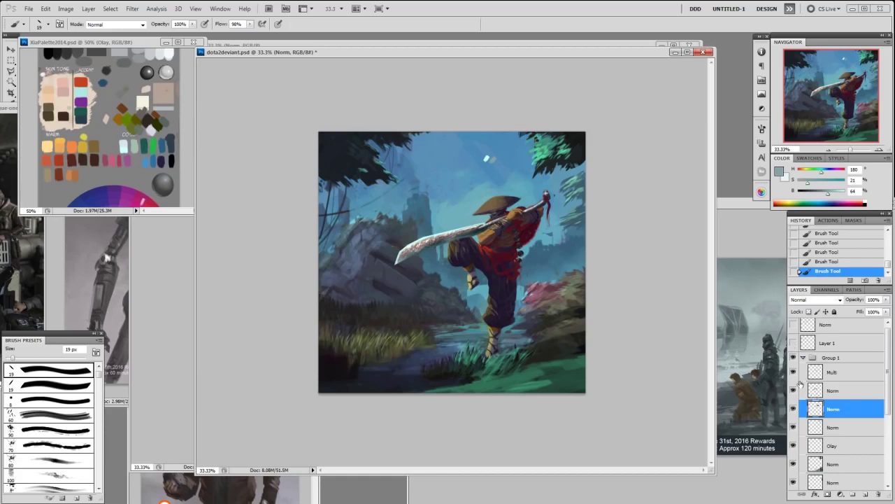
pyautogui.press('alt')
pyautogui.press('m')
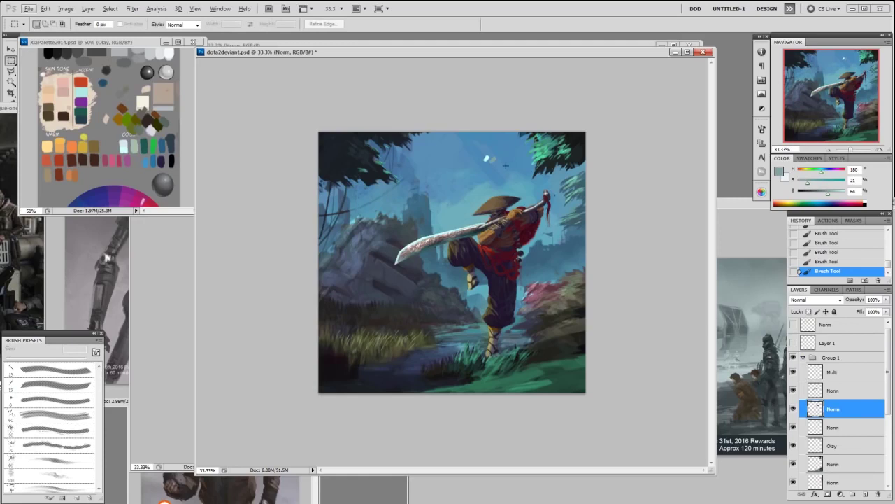
pyautogui.press('l')
pyautogui.press('Escape')
pyautogui.press('b')
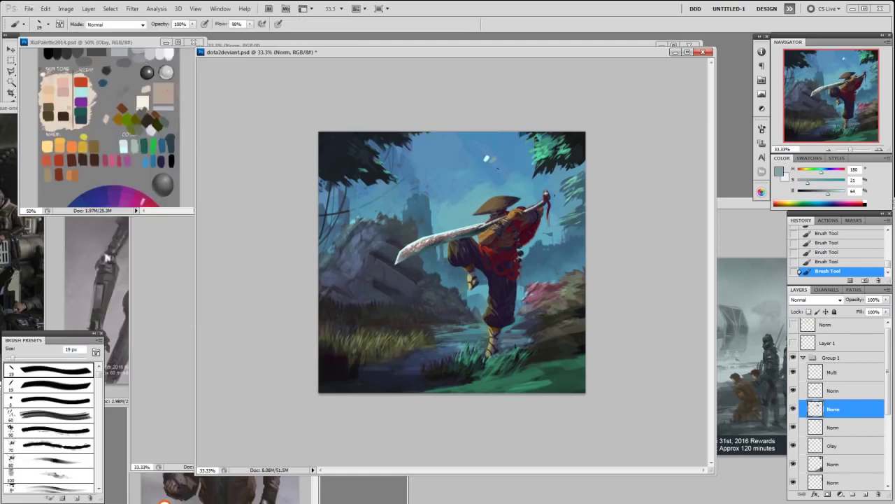
pyautogui.press('l')
pyautogui.click(487, 160)
pyautogui.press('Escape')
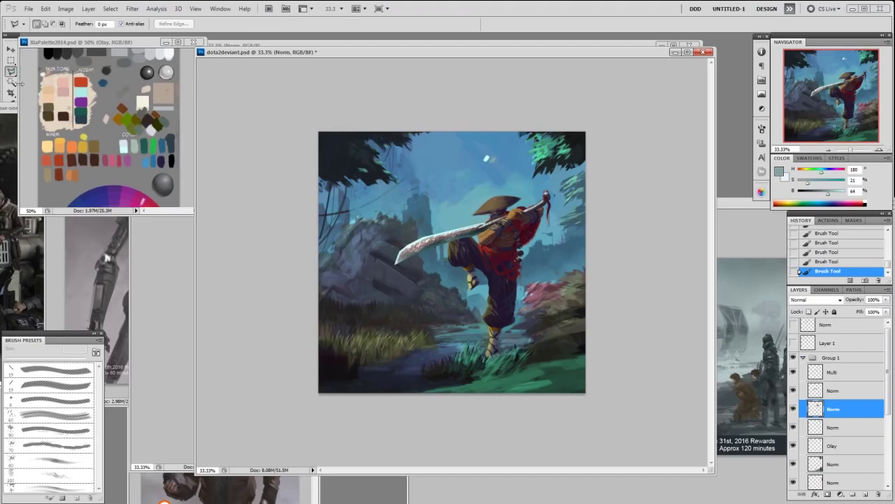
# Select the two sky dabs with the freehand Lasso, move them to a new layer above Layer 1 and reposition them
pyautogui.rightClick(12, 72)
pyautogui.click(42, 71)
pyautogui.moveTo(490, 144)
pyautogui.mouseDown()
pyautogui.moveTo(476, 171)
pyautogui.moveTo(503, 147)
pyautogui.mouseUp()
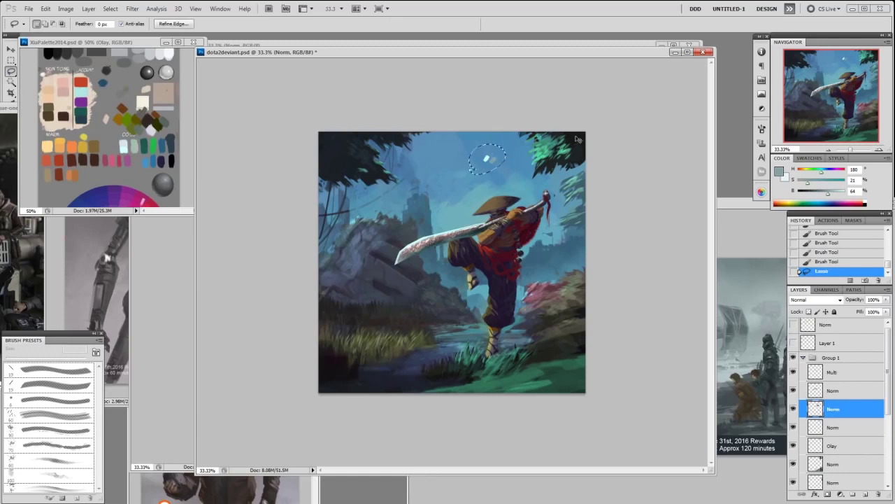
pyautogui.click(843, 343)
pyautogui.hotkey('ctrl', 'x')
pyautogui.hotkey('ctrl', 'v')
pyautogui.press('v')
pyautogui.moveTo(452, 264); pyautogui.dragTo(508, 157)
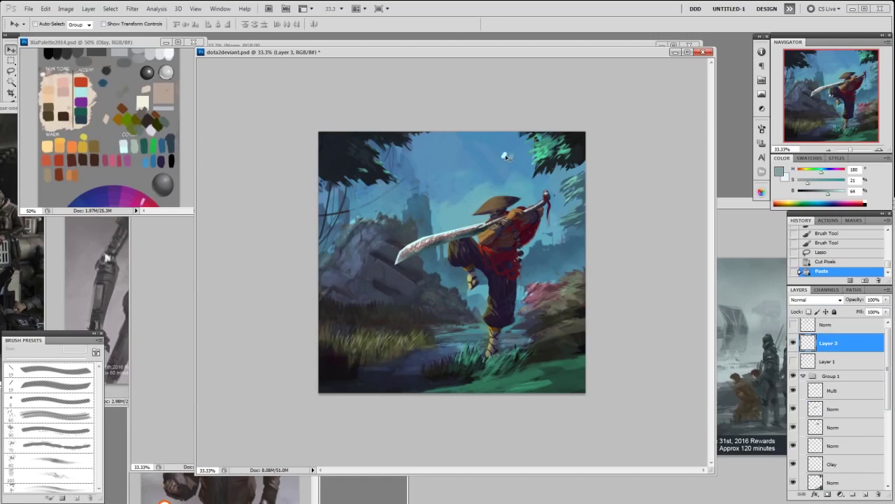
# Activate the Norm layer directly below Multi and sample the pale cyan dab as the brush colour
pyautogui.click(839, 425)
pyautogui.click(801, 410)
pyautogui.click(794, 409)
pyautogui.click(793, 409)
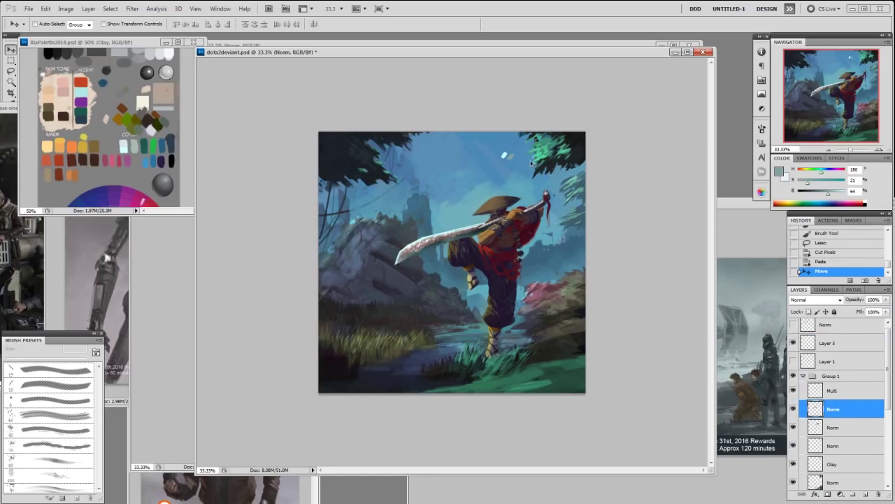
pyautogui.press('b')
pyautogui.keyDown('alt'); pyautogui.click(507, 153); pyautogui.keyUp('alt')
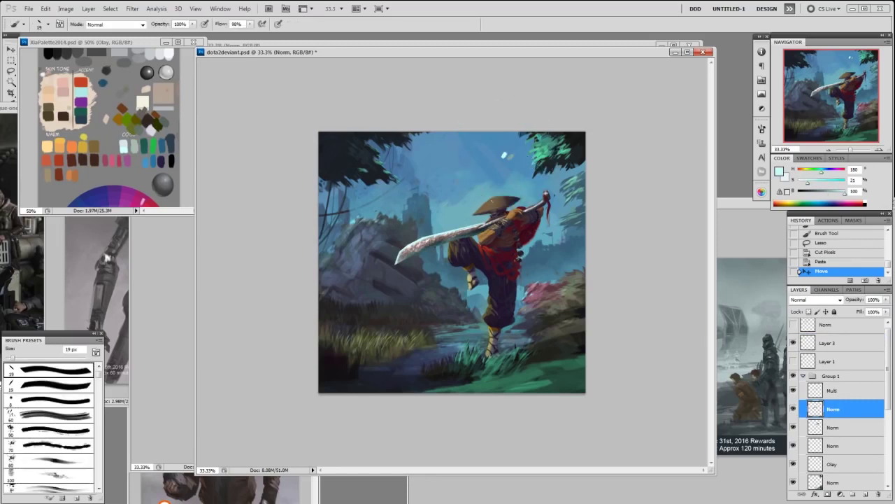
# Paint pale cyan highlights along the hat's brim with a 10 px brush, undoing the rejected strokes
pyautogui.press('[')
pyautogui.moveTo(480, 213); pyautogui.dragTo(498, 207)
pyautogui.hotkey('ctrl', 'z')
pyautogui.hotkey('ctrl', 'z')
pyautogui.hotkey('ctrl', 'z')
pyautogui.hotkey('ctrl', 'z')
pyautogui.hotkey('ctrl', 'z')
pyautogui.hotkey('ctrl', 'z')
pyautogui.hotkey('ctrl', 'z')
pyautogui.hotkey('ctrl', 'z')
pyautogui.hotkey('ctrl', 'z')
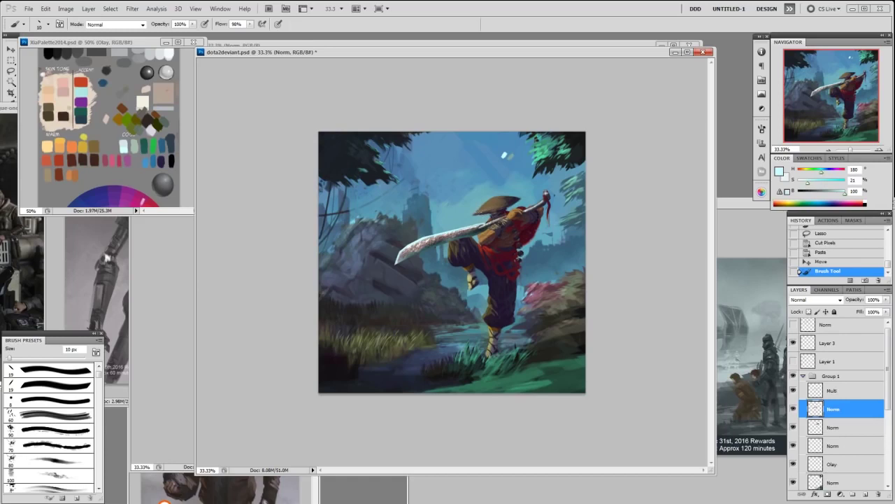
pyautogui.hotkey('ctrl', 'z')
pyautogui.hotkey('ctrl', 'z')
pyautogui.hotkey('ctrl', 'z')
pyautogui.hotkey('ctrl', 'z')
pyautogui.hotkey('ctrl', 'z')
pyautogui.hotkey('ctrl', 'z')
pyautogui.moveTo(480, 213); pyautogui.dragTo(508, 200)
pyautogui.hotkey('ctrl', 'shift', 'z')
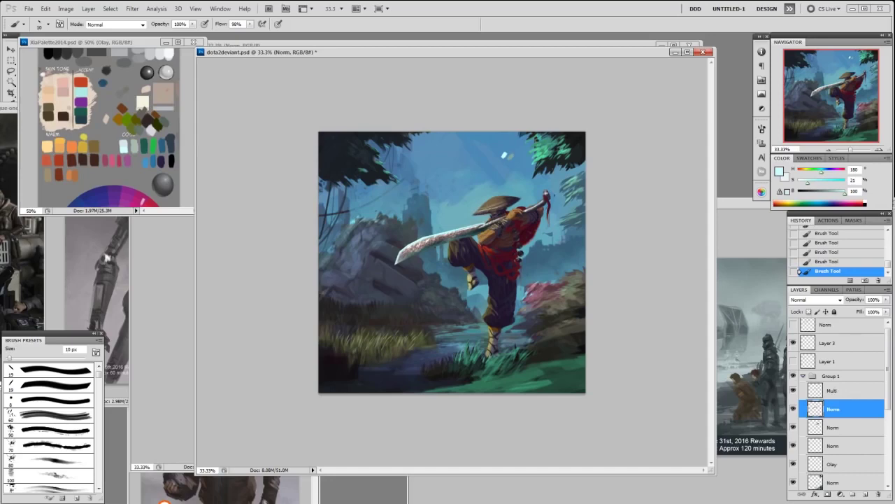
# Erase excess highlight from the hat's brim and repaint it as a thinner line with a 7 px brush
pyautogui.hotkey('ctrl', '+')
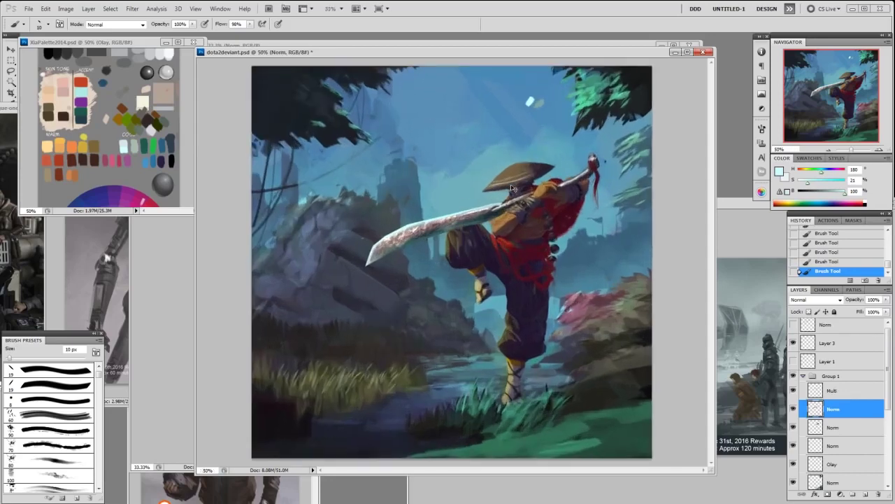
pyautogui.press('e')
pyautogui.moveTo(559, 144); pyautogui.dragTo(505, 163)
pyautogui.press('b')
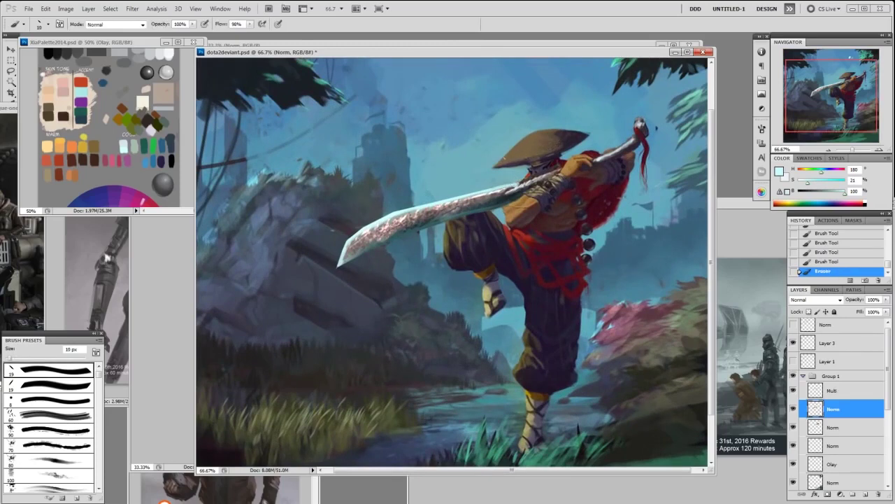
pyautogui.rightClick(587, 210)
pyautogui.click(593, 219)
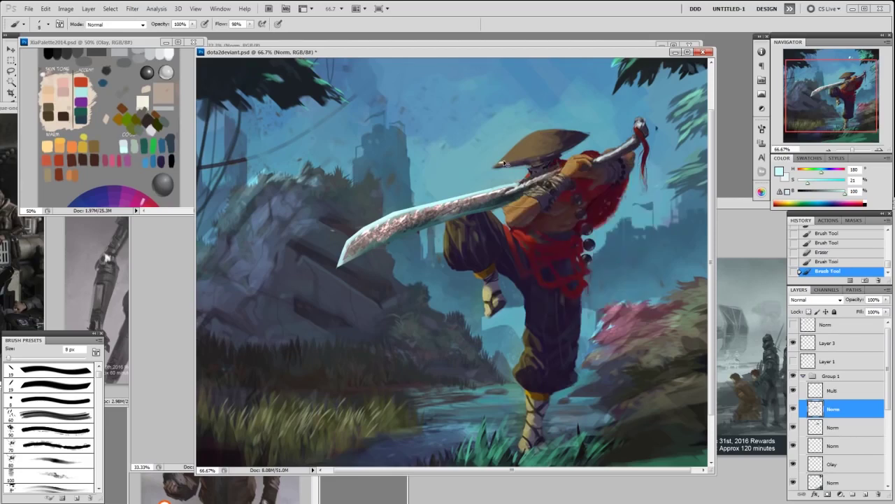
pyautogui.moveTo(525, 155); pyautogui.dragTo(561, 148)
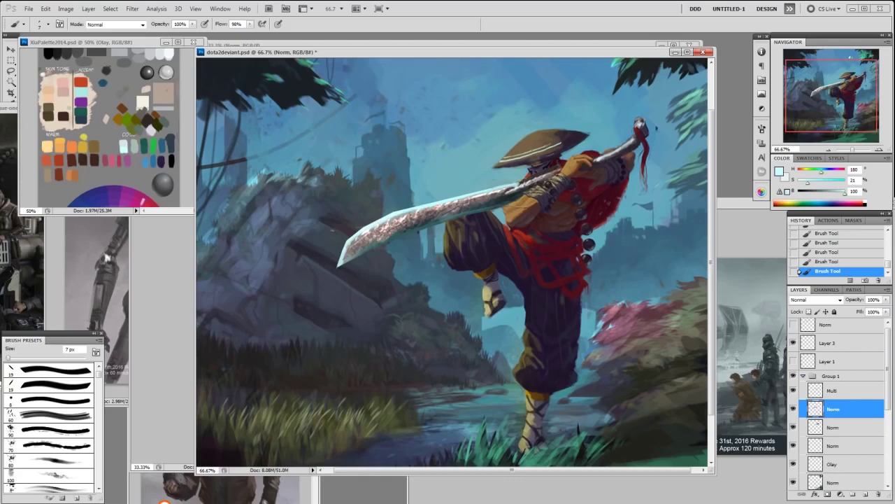
# Clean up the pointed front tip of the hat brim with the Eraser and repaint its pale cyan highlight
pyautogui.press('e')
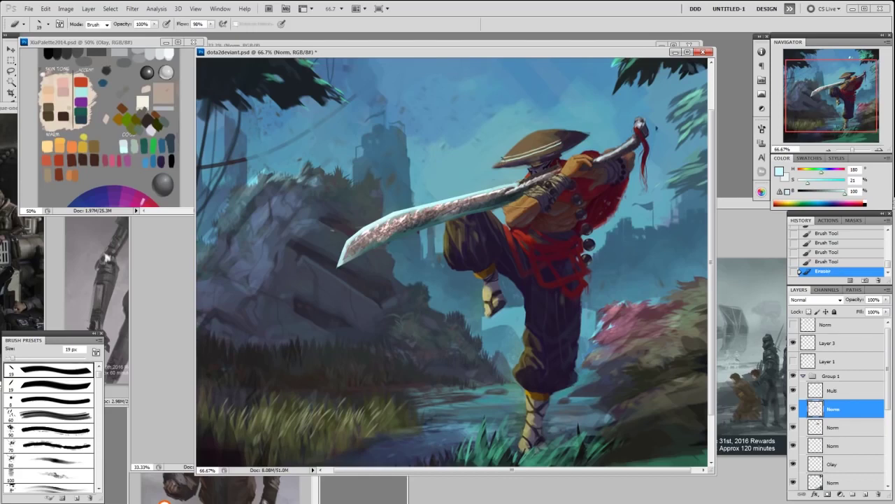
pyautogui.click(500, 157)
pyautogui.click(500, 159)
pyautogui.click(500, 159)
pyautogui.click(501, 161)
pyautogui.press('b')
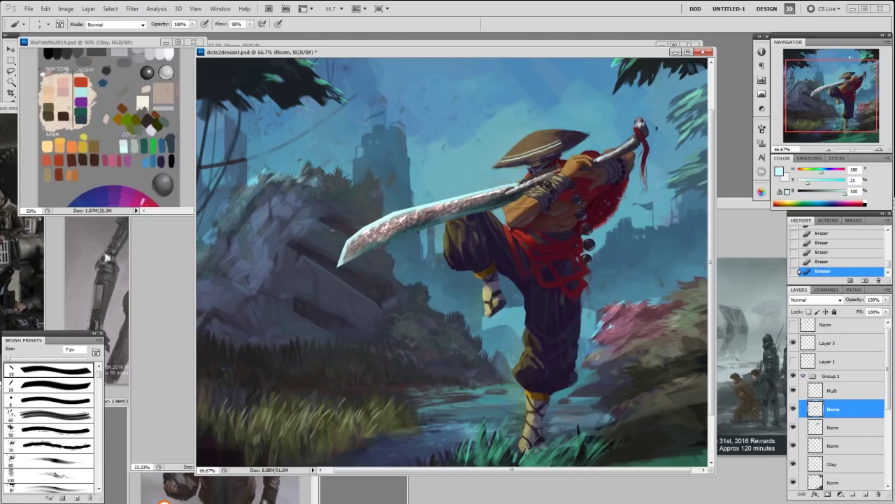
pyautogui.moveTo(501, 162); pyautogui.dragTo(509, 160)
pyautogui.click(613, 138)
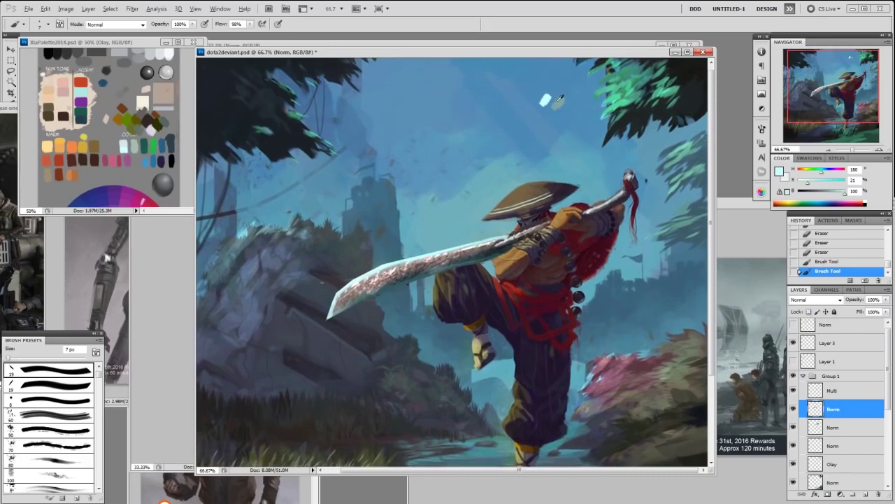
# Sample the darker sky dab, set its brightness to 50%, and paint and trim a muted 7 px highlight on the brim's far end
pyautogui.keyDown('alt'); pyautogui.click(566, 100); pyautogui.keyUp('alt')
pyautogui.moveTo(557, 192); pyautogui.dragTo(575, 187)
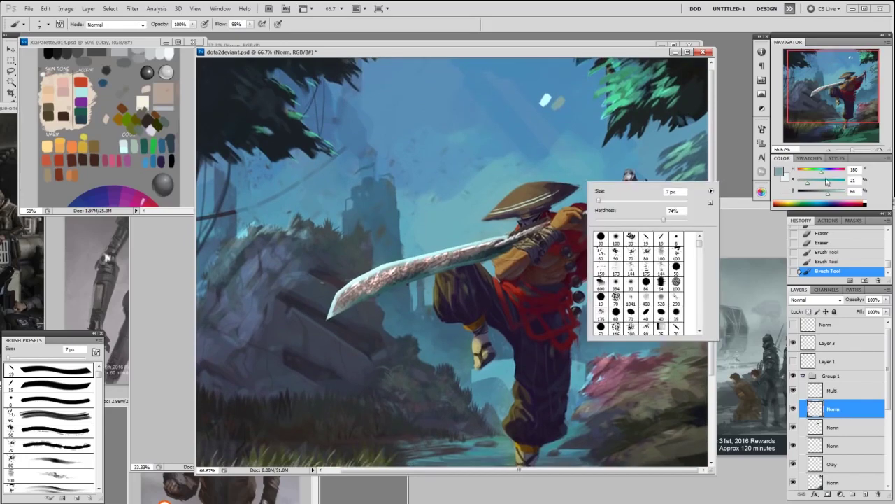
pyautogui.moveTo(829, 194); pyautogui.dragTo(821, 196)
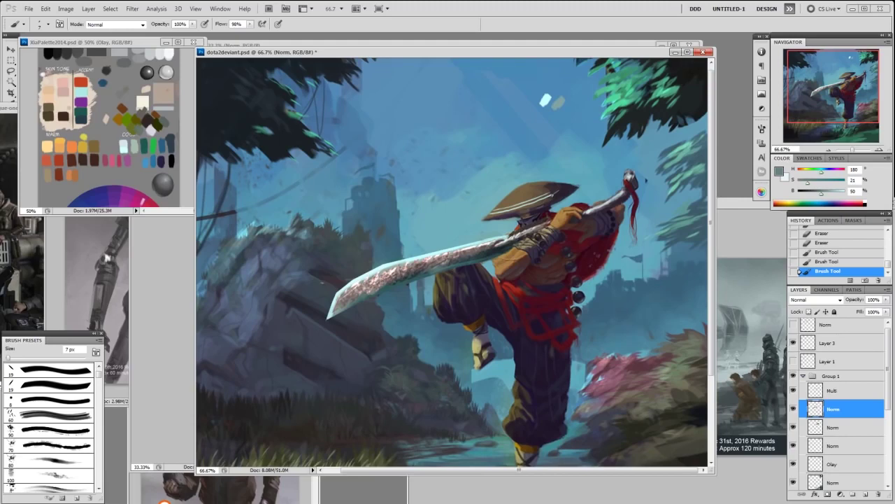
pyautogui.moveTo(563, 189); pyautogui.dragTo(549, 197)
pyautogui.rightClick(561, 190)
pyautogui.click(641, 251)
pyautogui.moveTo(559, 191); pyautogui.dragTo(564, 188)
pyautogui.click(556, 192)
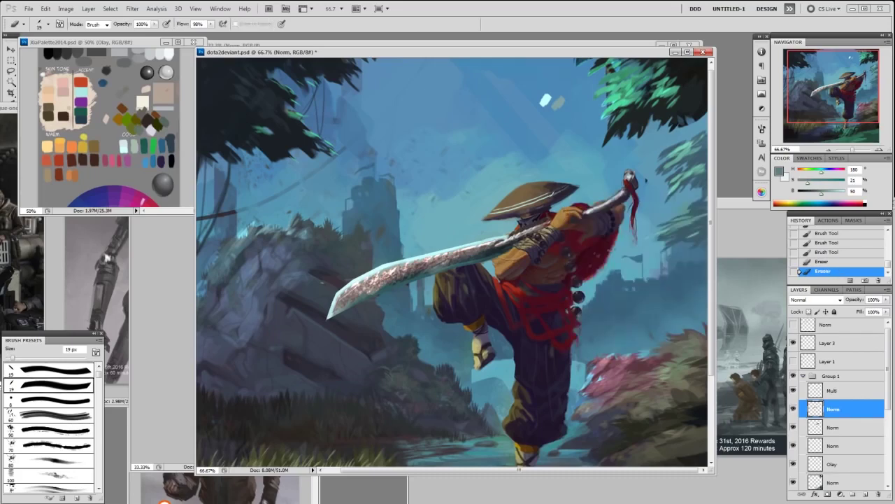
pyautogui.press('b')
pyautogui.moveTo(553, 191); pyautogui.dragTo(566, 186)
# Compare the painting with and without the active Norm layer, the whole of Group 1 and the Olay layer
pyautogui.hotkey('ctrl', '-')
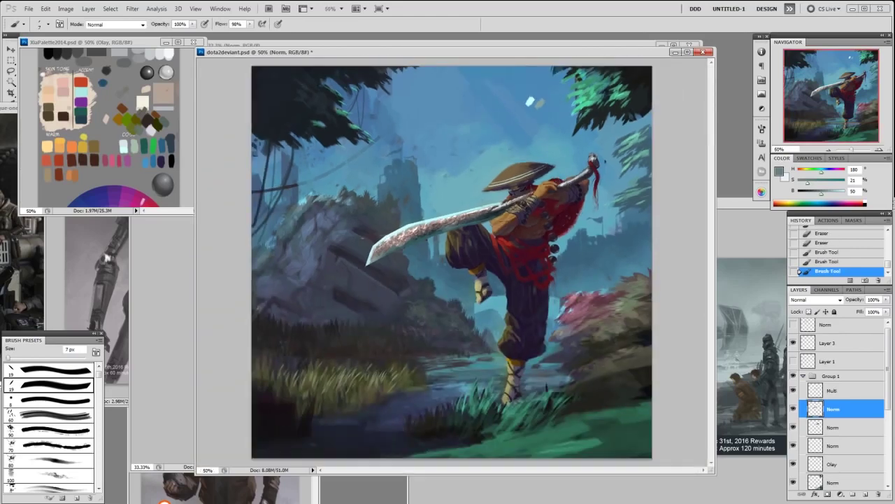
pyautogui.click(793, 409)
pyautogui.click(793, 408)
pyautogui.hotkey('ctrl', '-')
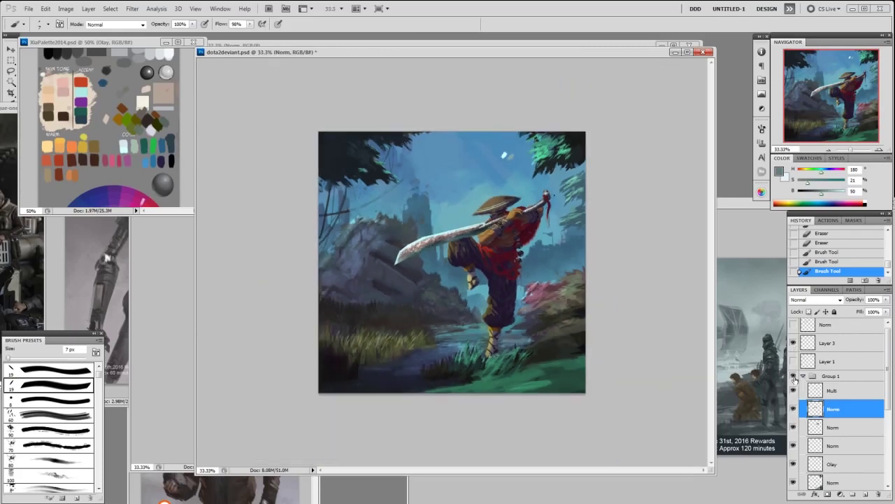
pyautogui.click(794, 377)
pyautogui.click(794, 378)
pyautogui.click(794, 379)
pyautogui.click(794, 379)
pyautogui.click(793, 379)
pyautogui.click(793, 379)
pyautogui.click(831, 463)
pyautogui.click(794, 464)
pyautogui.click(793, 463)
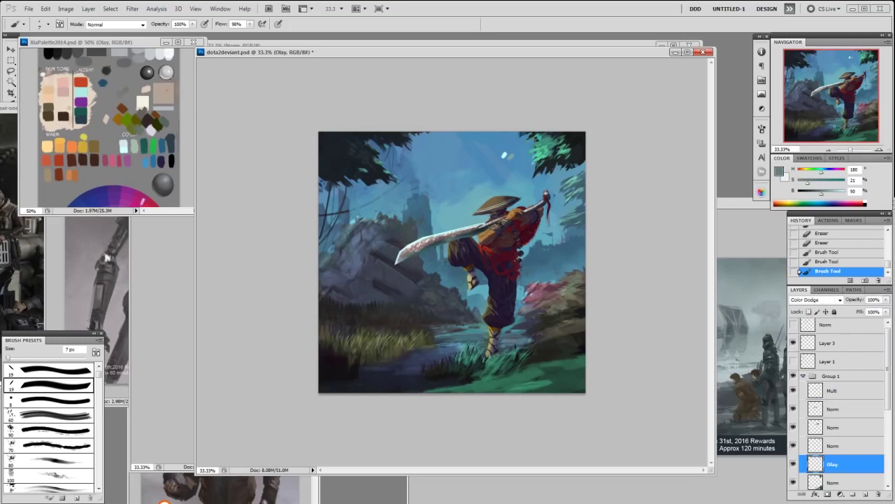
# Sample the pale cyan dab, set the brush to 70% opacity and try a stroke across the swordsman's chest on the Olay layer
pyautogui.keyDown('alt'); pyautogui.click(507, 159); pyautogui.keyUp('alt')
pyautogui.moveTo(832, 194); pyautogui.dragTo(844, 194)
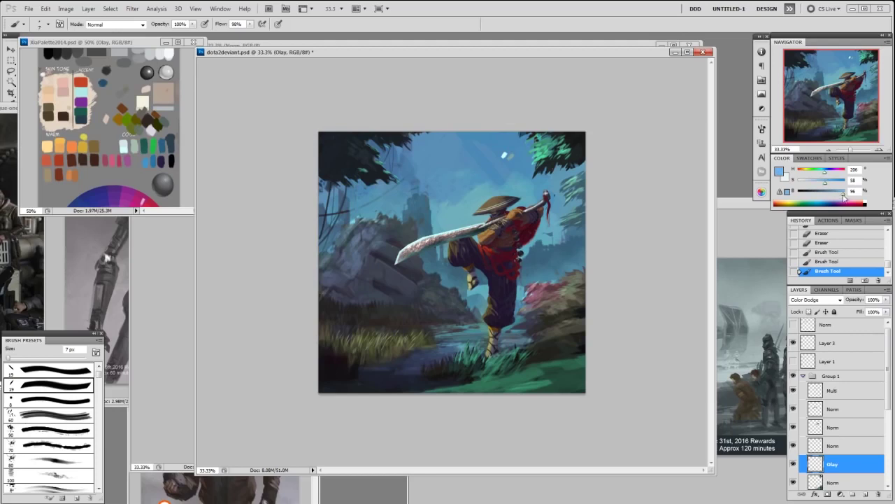
pyautogui.keyDown('alt'); pyautogui.click(507, 154); pyautogui.keyUp('alt')
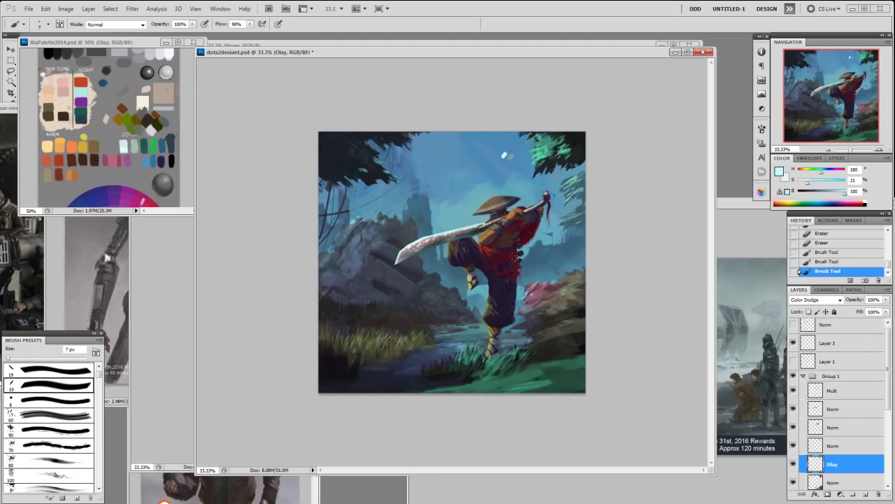
pyautogui.press('7')
pyautogui.press(']')
pyautogui.press(']')
pyautogui.press(']')
pyautogui.press(']')
pyautogui.press(']')
pyautogui.press(']')
pyautogui.press(']')
pyautogui.press(']')
pyautogui.press(']')
pyautogui.press(']')
pyautogui.moveTo(482, 234); pyautogui.dragTo(491, 235)
pyautogui.hotkey('ctrl', 'z')
pyautogui.rightClick(510, 237)
pyautogui.doubleClick(576, 288)
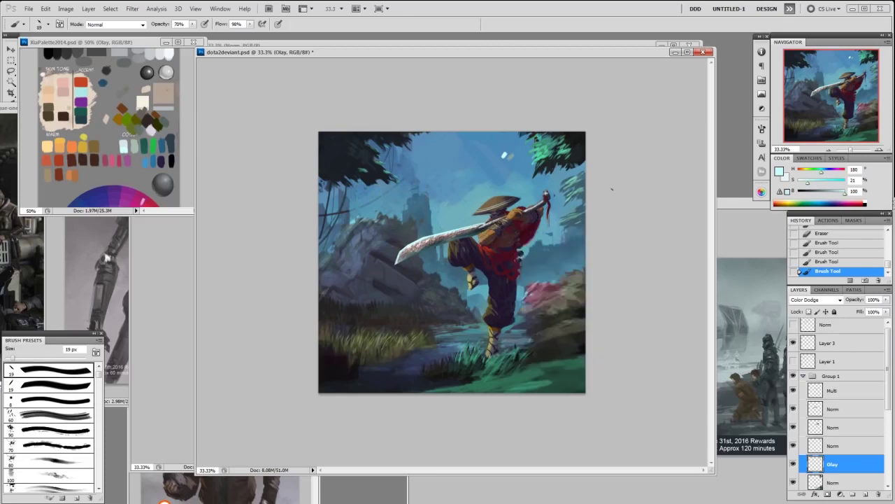
# Add a new Overlay layer and try pale cyan light on the swordsman's arm and torso, at 70% and then 100% opacity
pyautogui.press('F3')
pyautogui.press(']')
pyautogui.press(']')
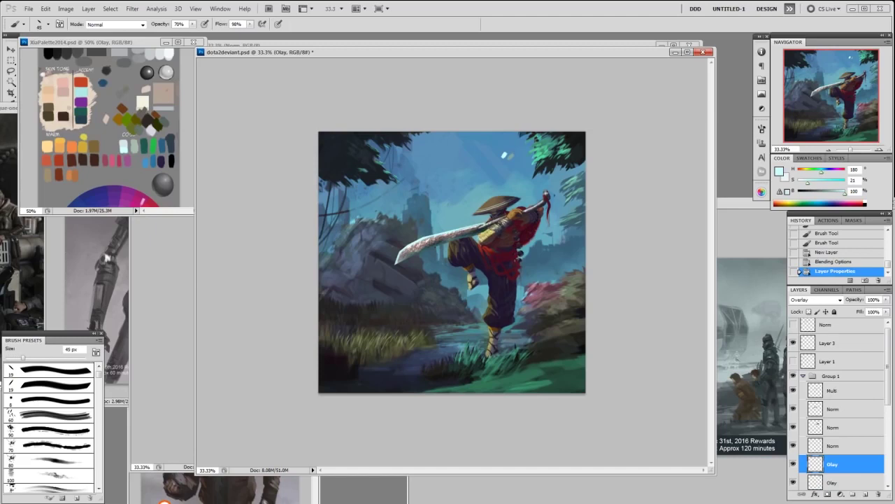
pyautogui.moveTo(517, 209)
pyautogui.mouseDown()
pyautogui.moveTo(483, 240)
pyautogui.moveTo(497, 227)
pyautogui.mouseUp()
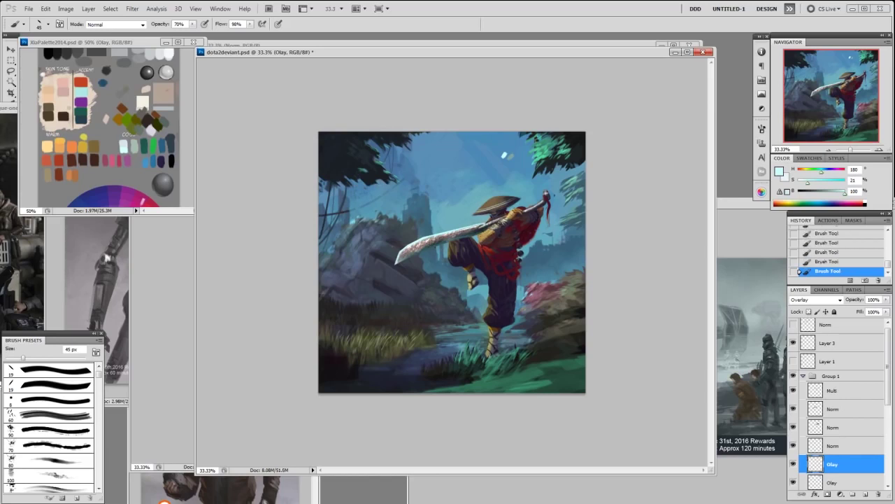
pyautogui.rightClick(549, 208)
pyautogui.click(629, 269)
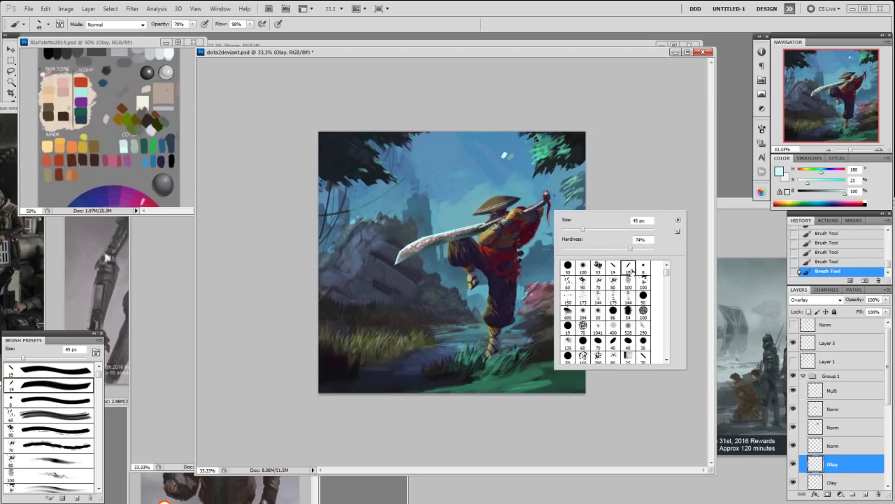
pyautogui.press('Return')
pyautogui.press('0')
pyautogui.press(']')
pyautogui.press(']')
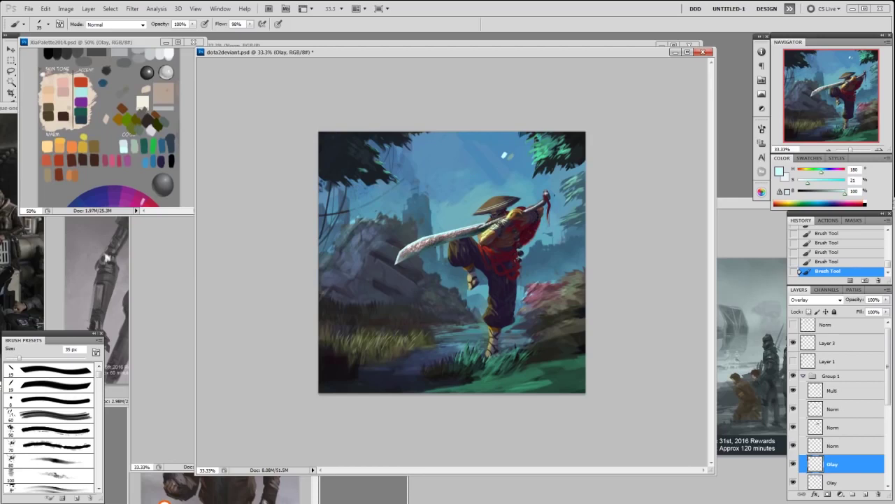
pyautogui.press('[')
pyautogui.press('[')
pyautogui.press('[')
pyautogui.press('[')
# Compare the swordsman's torso lighting with and without the new Overlay layer
pyautogui.click(794, 466)
pyautogui.click(794, 466)
pyautogui.click(794, 464)
pyautogui.click(793, 464)
pyautogui.click(794, 464)
pyautogui.click(795, 465)
pyautogui.click(794, 465)
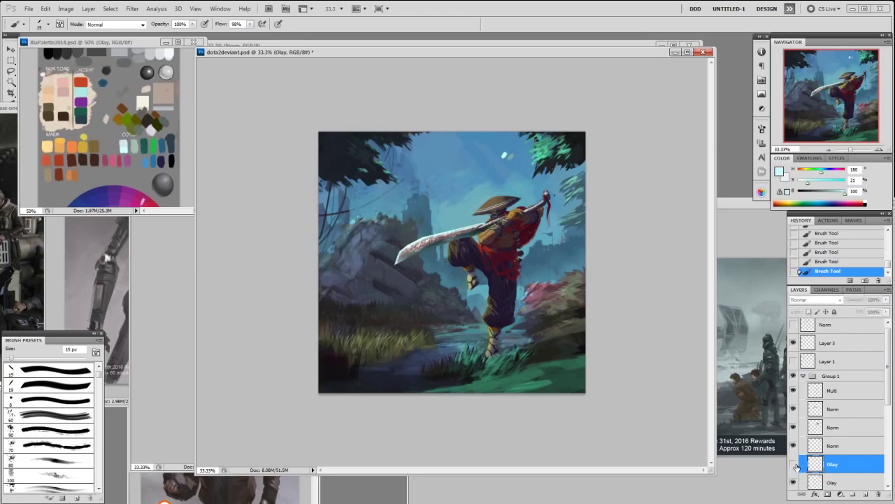
pyautogui.click(794, 465)
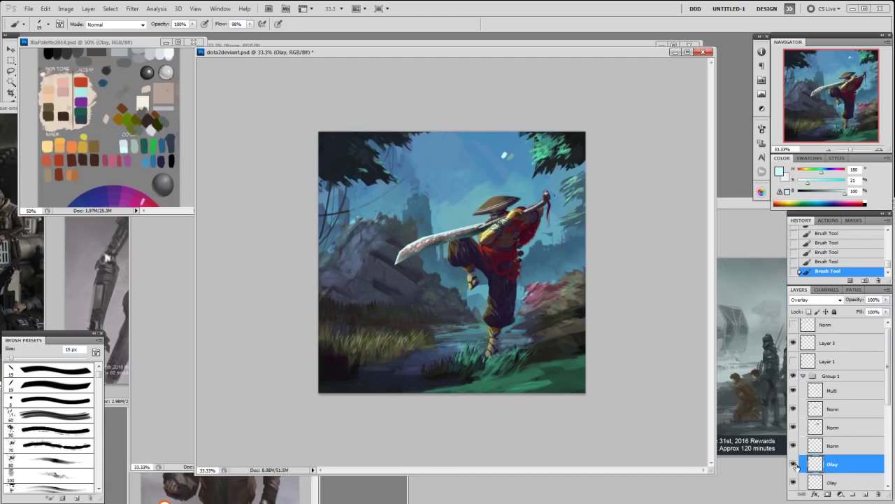
pyautogui.click(794, 465)
pyautogui.click(794, 464)
# Delete the new Overlay layer and the Color Dodge Olay layer beneath it
pyautogui.press('Delete')
pyautogui.click(879, 495)
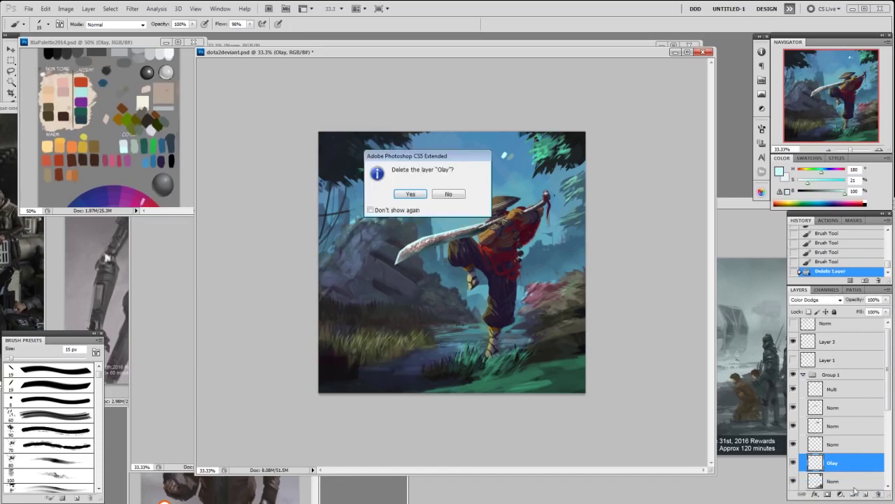
pyautogui.click(411, 194)
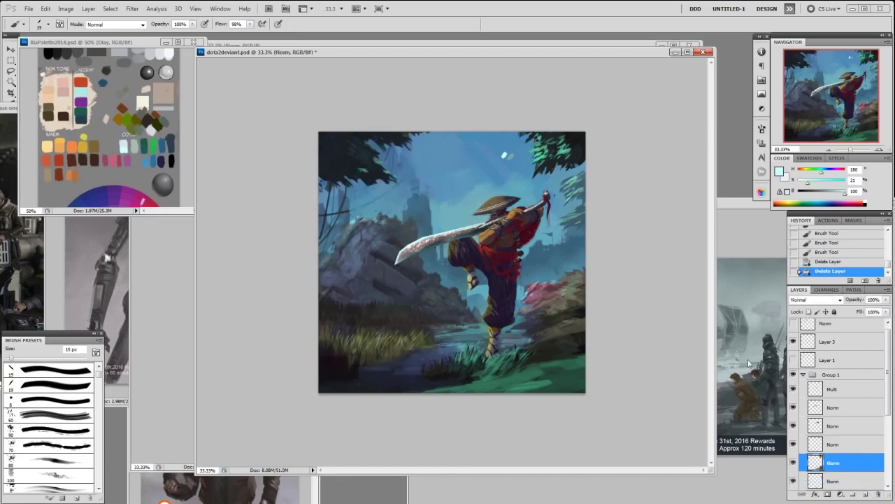
# Check the painting without the second and third Norm layers below Multi, and add a new Norm layer above them
pyautogui.click(836, 443)
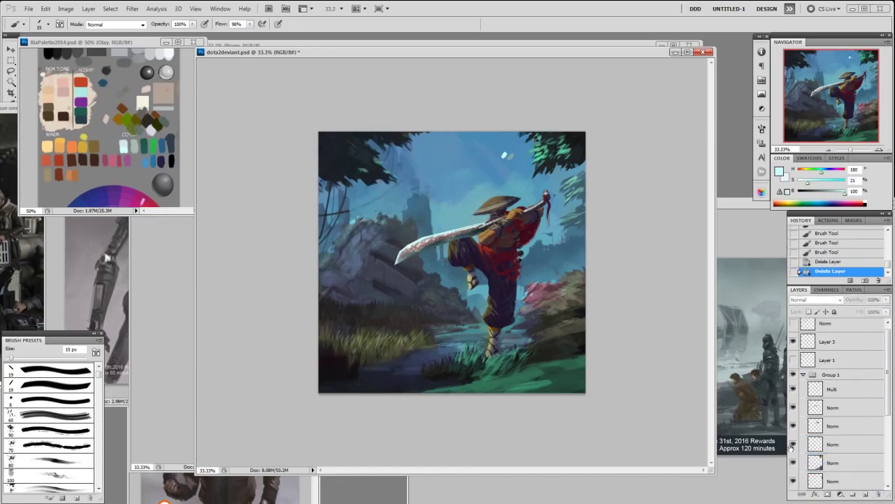
pyautogui.click(793, 445)
pyautogui.click(794, 445)
pyautogui.click(834, 427)
pyautogui.click(793, 426)
pyautogui.click(794, 426)
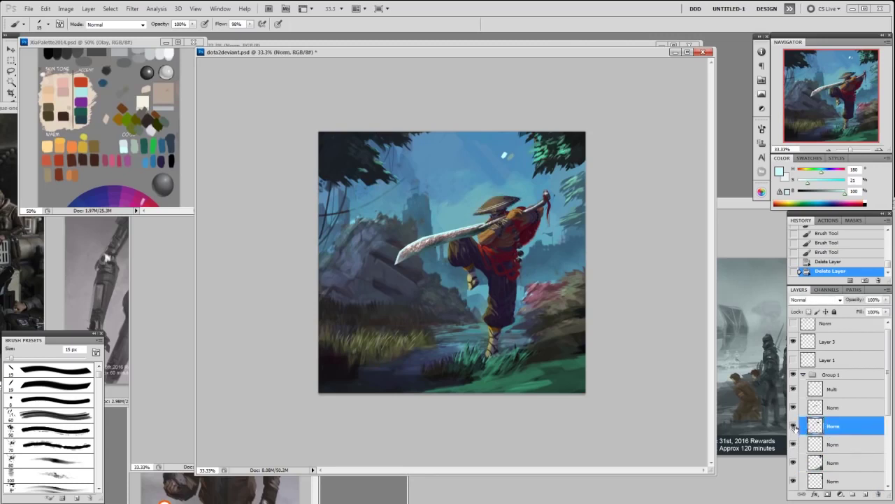
pyautogui.press('F2')
# Mix a pale yellow of hue 54, saturation 28% and brightness 87%, and paint 35 px highlights on the swordsman's arms and chest
pyautogui.keyDown('alt'); pyautogui.click(511, 215); pyautogui.keyUp('alt')
pyautogui.moveTo(828, 192); pyautogui.dragTo(805, 173)
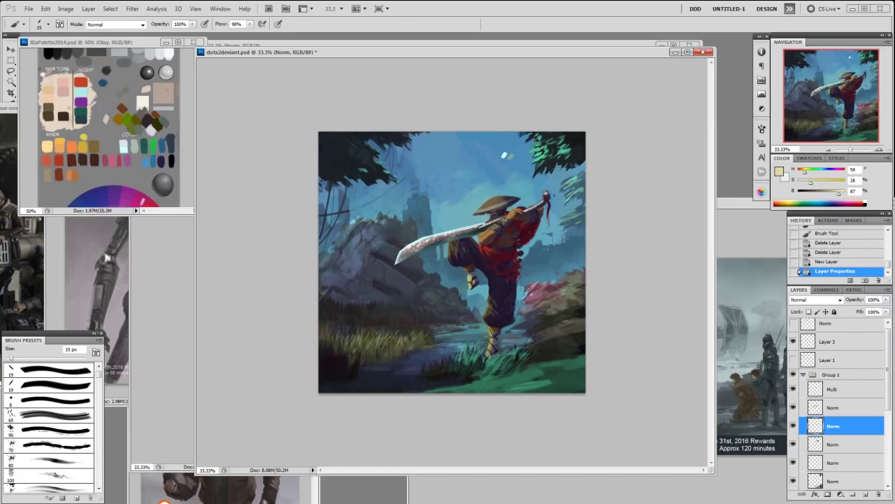
pyautogui.press(']')
pyautogui.click(488, 232)
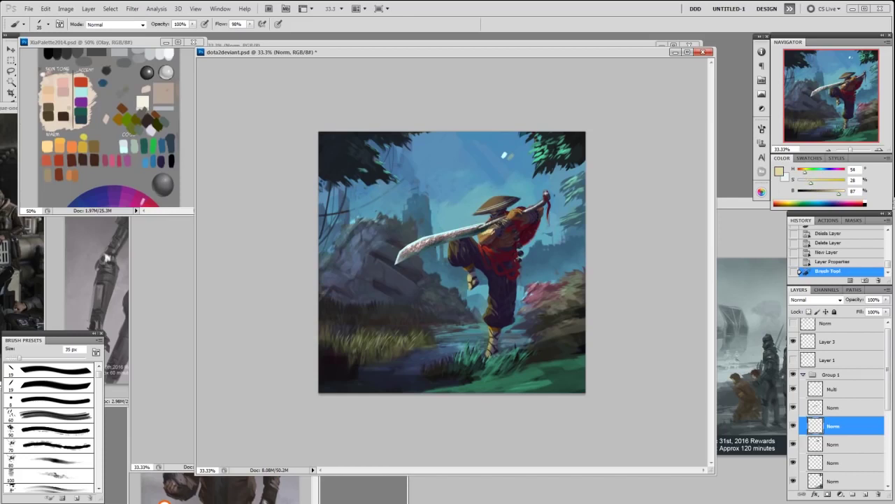
pyautogui.moveTo(495, 230); pyautogui.dragTo(502, 224)
pyautogui.moveTo(498, 230); pyautogui.dragTo(503, 225)
pyautogui.moveTo(500, 231)
pyautogui.mouseDown()
pyautogui.moveTo(507, 228)
pyautogui.moveTo(484, 235)
pyautogui.mouseUp()
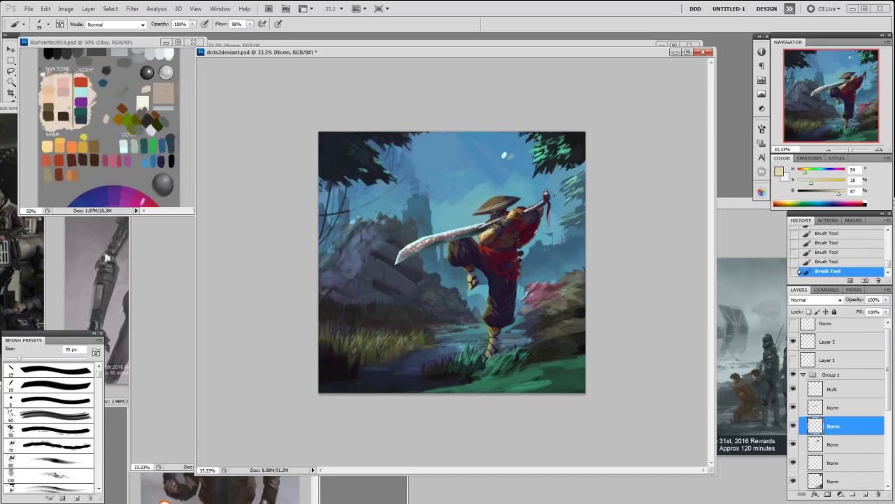
pyautogui.moveTo(538, 212); pyautogui.dragTo(544, 209)
# Paint red accents around the head and shoulder with a 15 px brush, using sampled sash red, and sample the brown shadow beneath the hat
pyautogui.keyDown('alt'); pyautogui.click(493, 243); pyautogui.keyUp('alt')
pyautogui.press('[')
pyautogui.press('[')
pyautogui.press('[')
pyautogui.press('[')
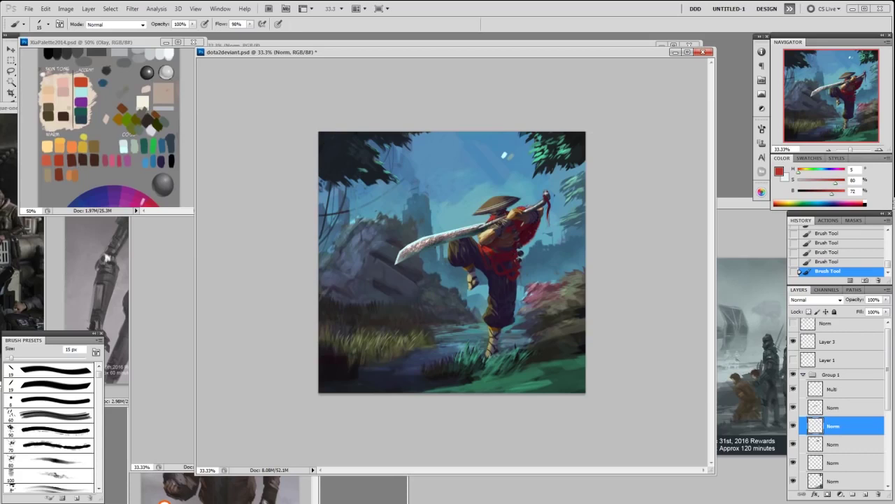
pyautogui.moveTo(836, 183)
pyautogui.mouseDown()
pyautogui.moveTo(827, 183)
pyautogui.moveTo(835, 194)
pyautogui.mouseUp()
pyautogui.keyDown('alt'); pyautogui.click(500, 214); pyautogui.keyUp('alt')
pyautogui.keyDown('alt'); pyautogui.click(500, 210); pyautogui.keyUp('alt')
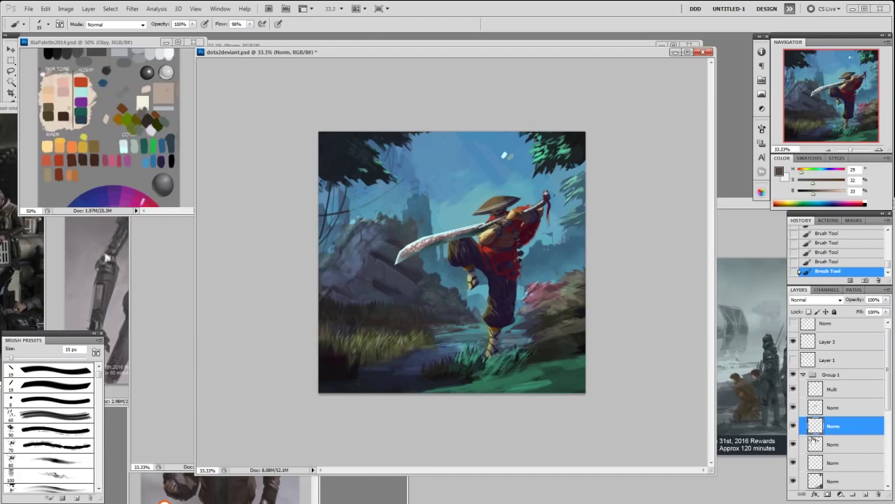
# Merge the red-accent layer down, and paint dark shadow on the raised thigh on a new Norm layer with a 60 px brush
pyautogui.hotkey('ctrl', 'e')
pyautogui.press('F2')
pyautogui.keyDown('alt'); pyautogui.click(455, 243); pyautogui.keyUp('alt')
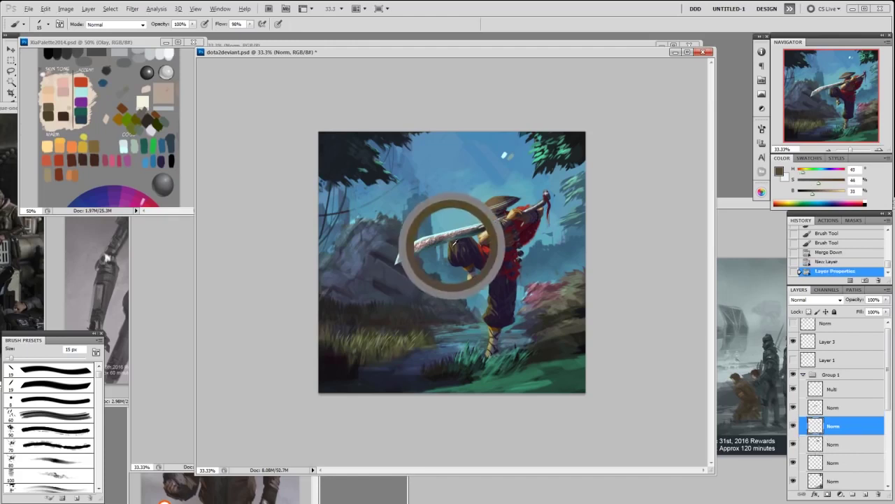
pyautogui.rightClick(494, 250)
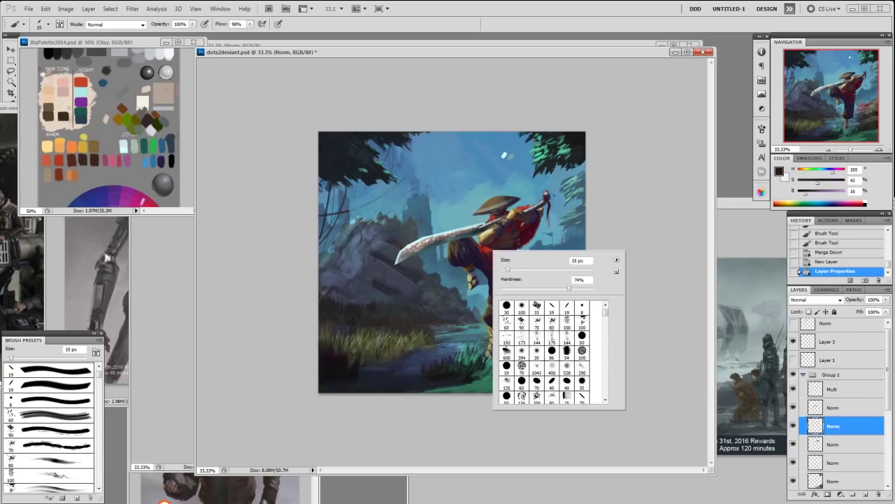
pyautogui.click(552, 308)
pyautogui.click(466, 236)
pyautogui.press(']')
pyautogui.press(']')
pyautogui.press(']')
pyautogui.press(']')
pyautogui.press(']')
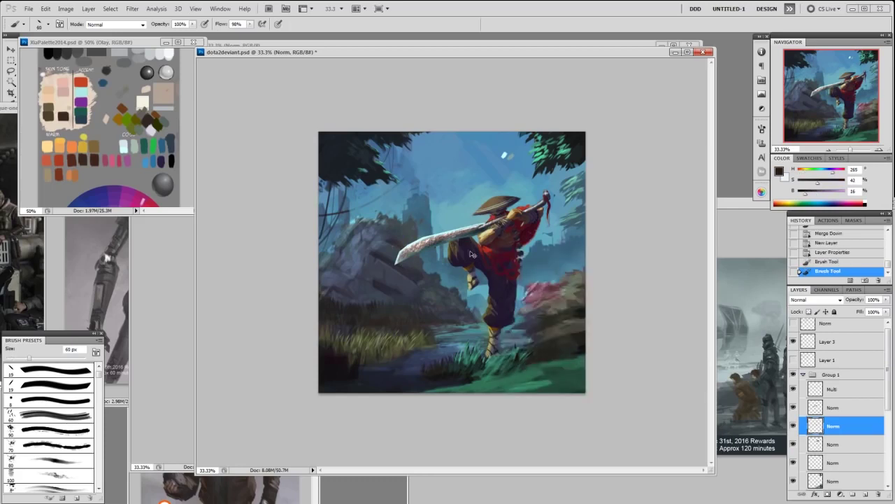
pyautogui.keyDown('alt'); pyautogui.click(469, 241); pyautogui.keyUp('alt')
pyautogui.click(466, 242)
# Check the painting without the neighbouring Norm layer, and move the thigh-shadow layer directly above it, beneath Multi
pyautogui.click(793, 407)
pyautogui.click(792, 407)
pyautogui.click(833, 411)
pyautogui.moveTo(828, 426); pyautogui.dragTo(828, 405)
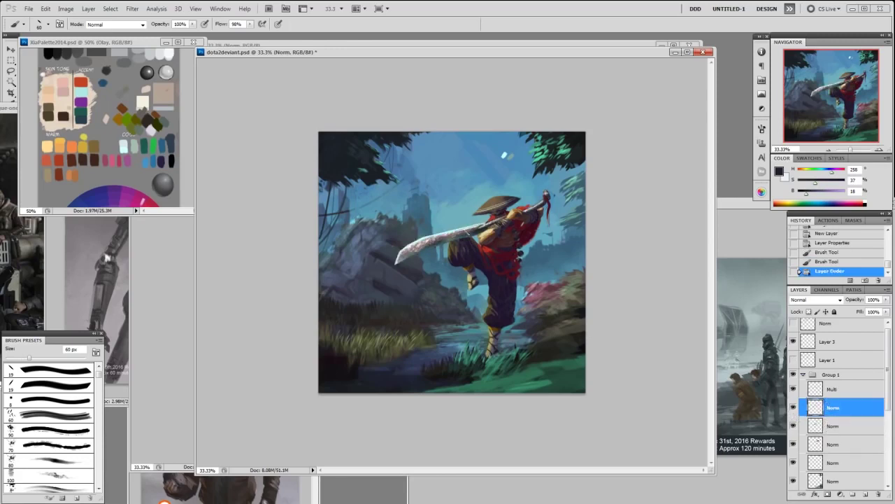
# Mix a dark violet of hue 272, saturation 30% and brightness 24%, and move the thigh-shadow layer above Multi
pyautogui.keyDown('alt'); pyautogui.click(472, 251); pyautogui.keyUp('alt')
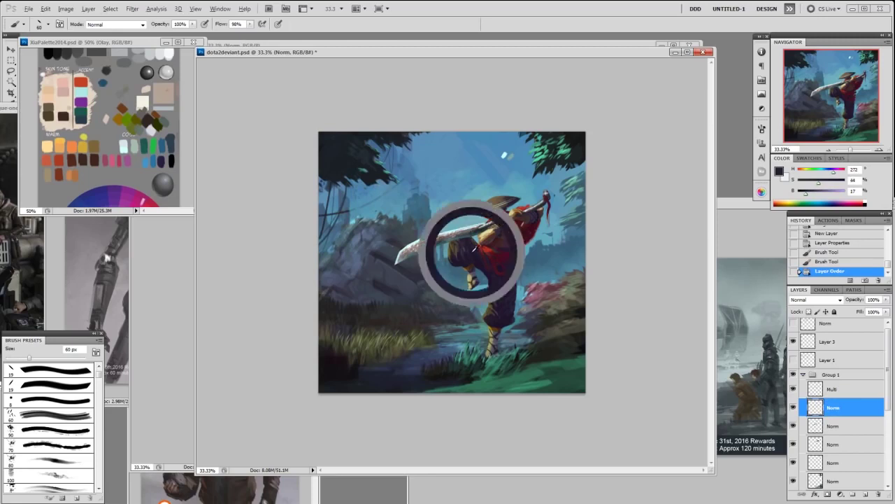
pyautogui.moveTo(806, 194); pyautogui.dragTo(812, 184)
pyautogui.moveTo(464, 251)
pyautogui.mouseDown()
pyautogui.moveTo(461, 235)
pyautogui.moveTo(462, 256)
pyautogui.mouseUp()
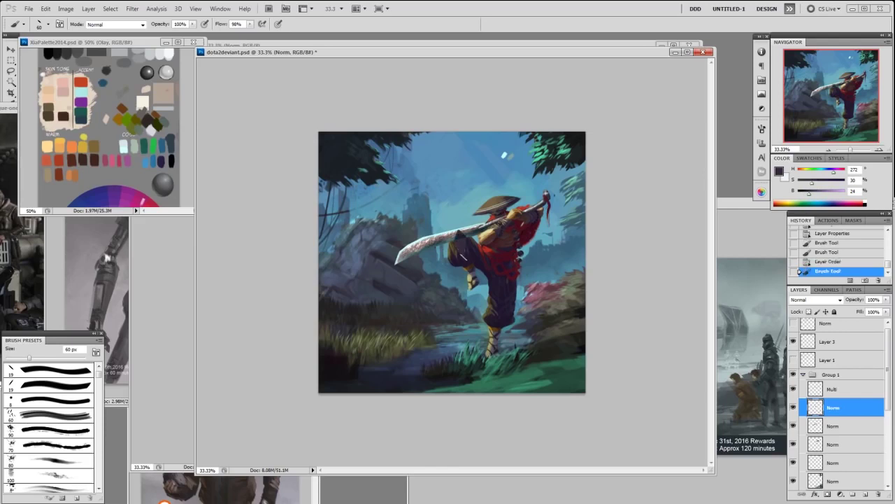
pyautogui.hotkey('ctrl', 'z')
pyautogui.moveTo(845, 403); pyautogui.dragTo(839, 385)
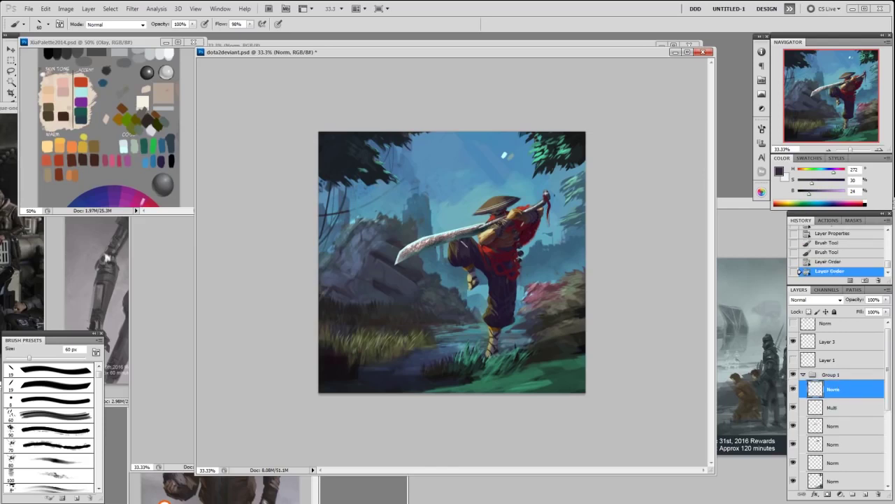
# Fill out the raised thigh and knee in dark violet with a 60 px brush, and clean the knee's edge with a 19 px eraser
pyautogui.moveTo(462, 246); pyautogui.dragTo(468, 250)
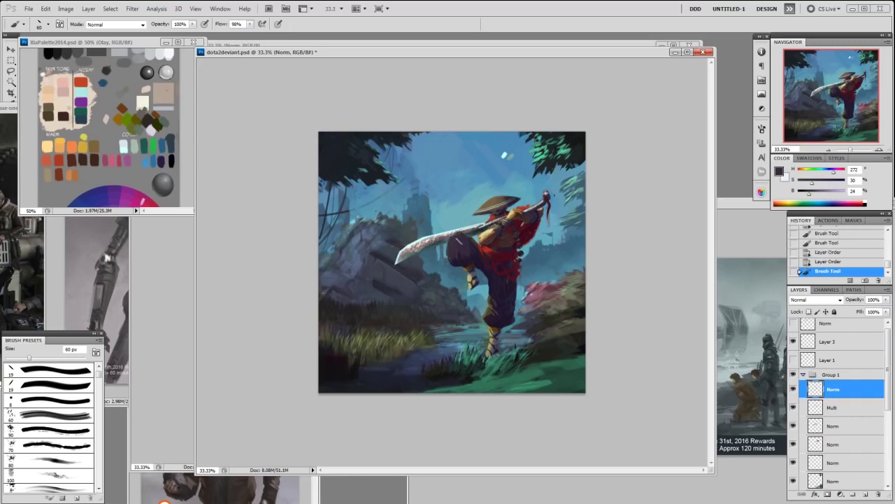
pyautogui.moveTo(475, 247); pyautogui.dragTo(451, 243)
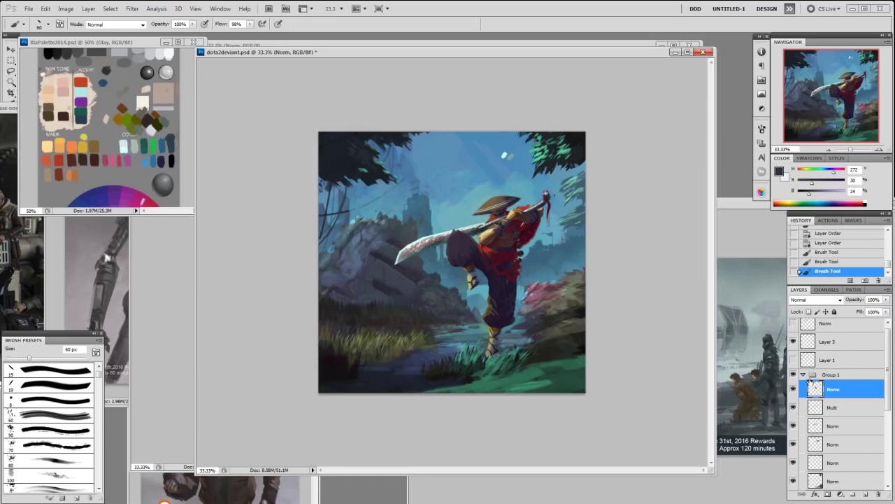
pyautogui.click(793, 375)
pyautogui.click(793, 375)
pyautogui.moveTo(454, 232); pyautogui.dragTo(462, 241)
pyautogui.press('e')
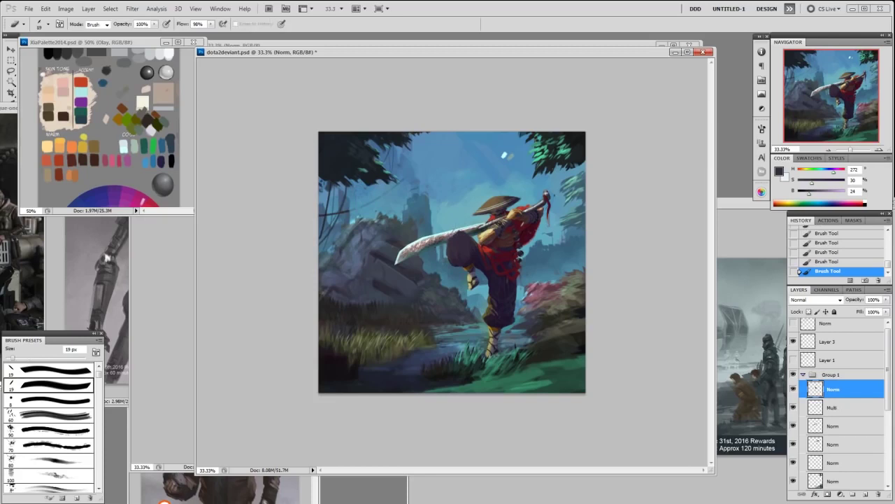
pyautogui.moveTo(456, 233); pyautogui.dragTo(462, 238)
pyautogui.press('b')
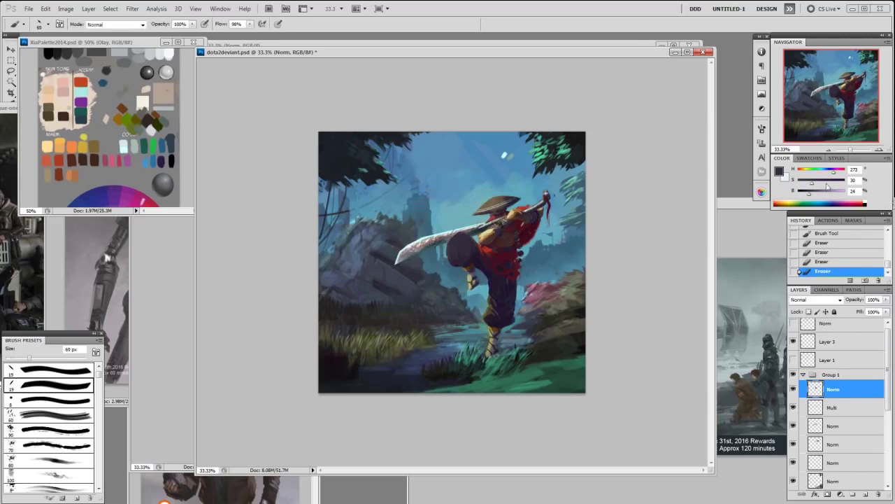
# Paint lighter violet, hue 245, saturation 20% and brightness 67%, on the raised knee on a new Norm layer with a 40 px brush
pyautogui.moveTo(810, 193); pyautogui.dragTo(831, 175)
pyautogui.hotkey('ctrl', 'shift', 'alt', 'n')
pyautogui.press('[')
pyautogui.press('[')
pyautogui.moveTo(456, 236); pyautogui.dragTo(454, 245)
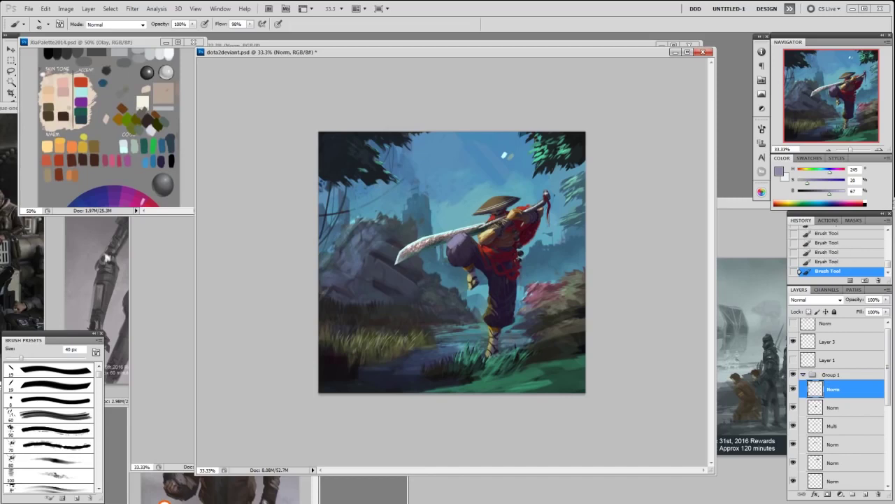
# Model the light and shadow planes of the raised knee with a 60 px brush and violets sampled from the trousers
pyautogui.rightClick(494, 246)
pyautogui.click(572, 305)
pyautogui.press('Return')
pyautogui.press(']')
pyautogui.press(']')
pyautogui.press(']')
pyautogui.press(']')
pyautogui.press(']')
pyautogui.press(']')
pyautogui.press('[')
pyautogui.keyDown('alt'); pyautogui.click(461, 252); pyautogui.keyUp('alt')
pyautogui.moveTo(452, 242); pyautogui.dragTo(453, 260)
pyautogui.keyDown('alt'); pyautogui.click(454, 254); pyautogui.keyUp('alt')
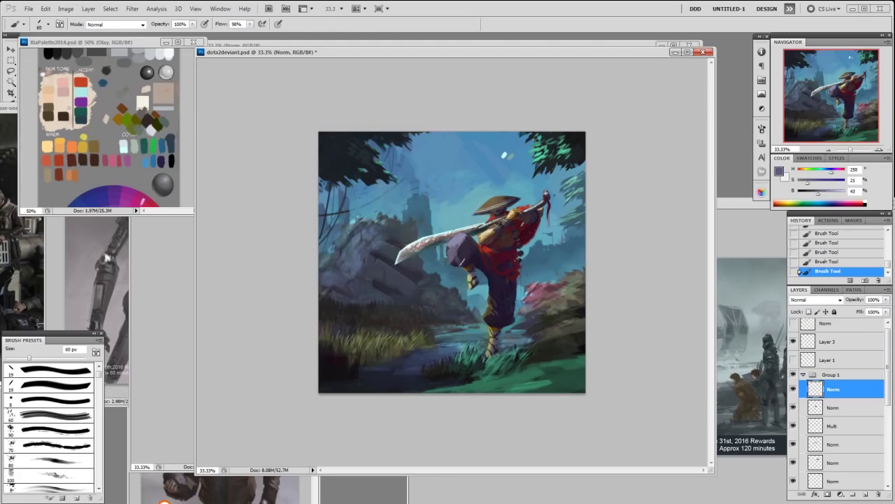
pyautogui.keyDown('alt'); pyautogui.click(451, 249); pyautogui.keyUp('alt')
pyautogui.keyDown('alt'); pyautogui.click(453, 242); pyautogui.keyUp('alt')
pyautogui.keyDown('alt'); pyautogui.click(459, 236); pyautogui.keyUp('alt')
# Paint and blend light violet highlights down the standing leg's trousers with a 40 px brush and sampled trouser tones
pyautogui.rightClick(493, 238)
pyautogui.click(550, 296)
pyautogui.keyDown('alt'); pyautogui.click(467, 230); pyautogui.keyUp('alt')
pyautogui.press(']')
pyautogui.press(']')
pyautogui.press(']')
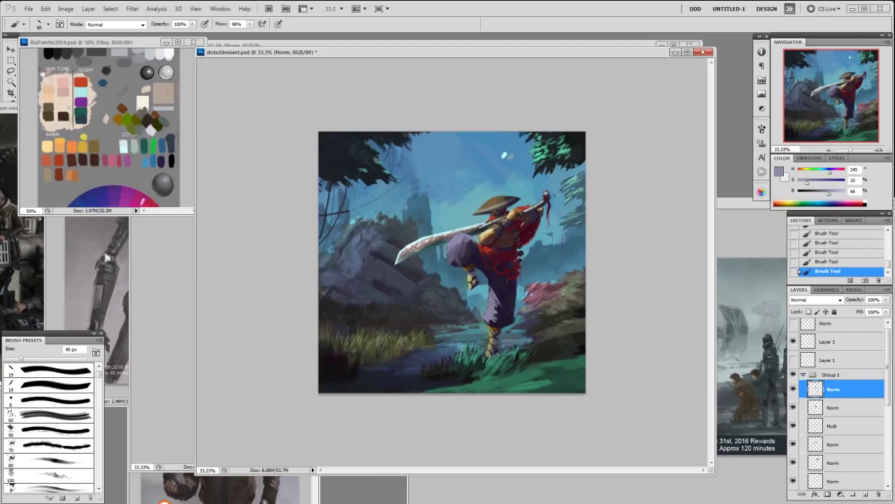
pyautogui.keyDown('alt'); pyautogui.click(498, 302); pyautogui.keyUp('alt')
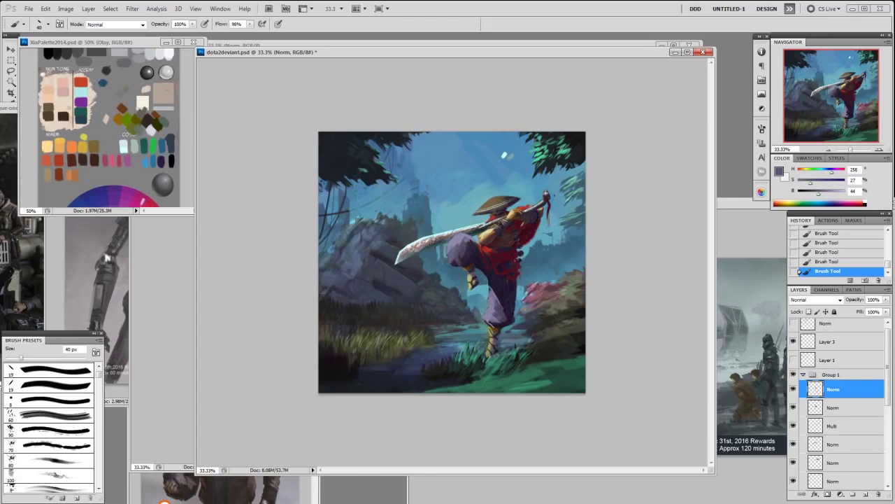
pyautogui.keyDown('alt'); pyautogui.click(494, 323); pyautogui.keyUp('alt')
# Mix a pale yellow-green of hue 83, saturation 28% and brightness 91%, and paint highlights on the wraps of both feet
pyautogui.keyDown('alt'); pyautogui.click(471, 278); pyautogui.keyUp('alt')
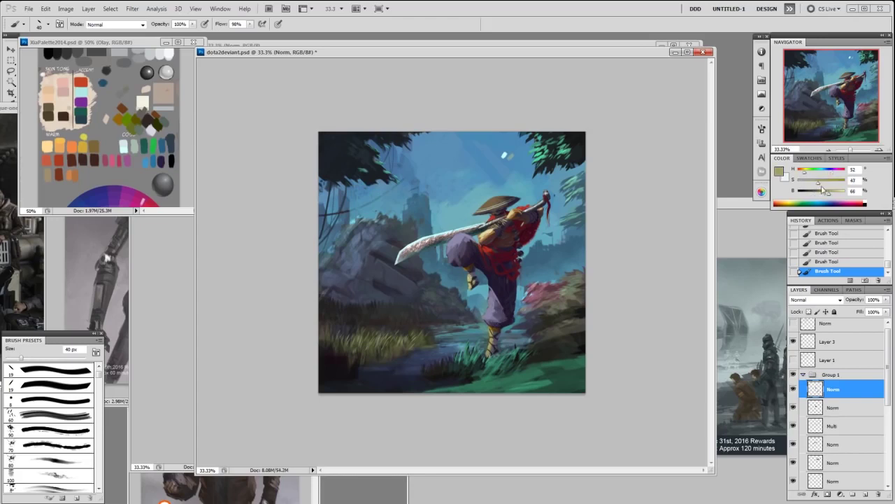
pyautogui.moveTo(829, 193); pyautogui.dragTo(811, 183)
pyautogui.moveTo(471, 276); pyautogui.dragTo(474, 281)
pyautogui.moveTo(834, 195); pyautogui.dragTo(841, 195)
pyautogui.click(472, 278)
pyautogui.moveTo(841, 194); pyautogui.dragTo(843, 195)
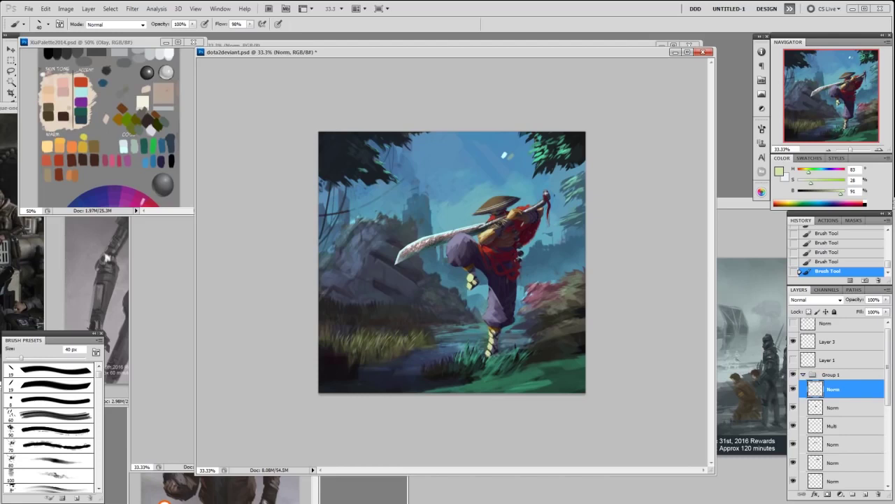
# Refine the raised shin and trouser shading with a 19 px brush, using colours sampled from the palette and the trousers
pyautogui.keyDown('alt'); pyautogui.click(63, 142); pyautogui.keyUp('alt')
pyautogui.moveTo(464, 268); pyautogui.dragTo(469, 270)
pyautogui.keyDown('alt'); pyautogui.click(132, 143); pyautogui.keyUp('alt')
pyautogui.rightClick(495, 270)
pyautogui.doubleClick(570, 327)
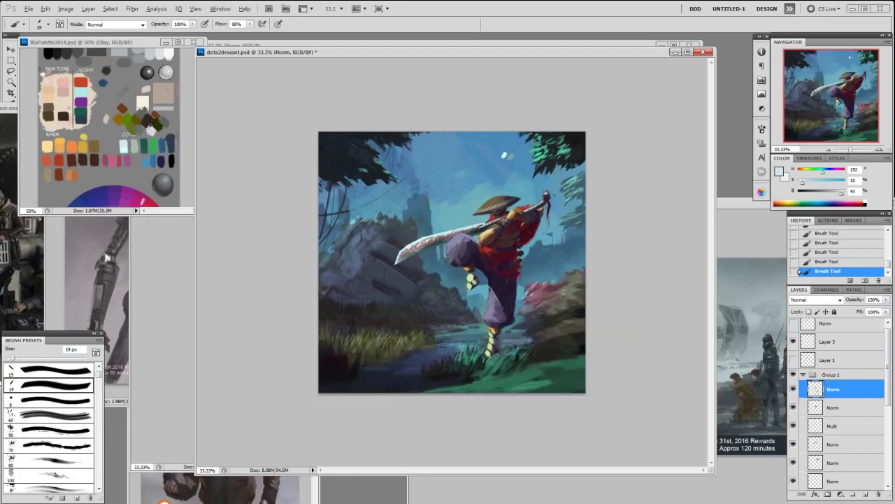
pyautogui.keyDown('alt'); pyautogui.click(148, 117); pyautogui.keyUp('alt')
pyautogui.click(829, 192)
pyautogui.keyDown('alt'); pyautogui.click(469, 267); pyautogui.keyUp('alt')
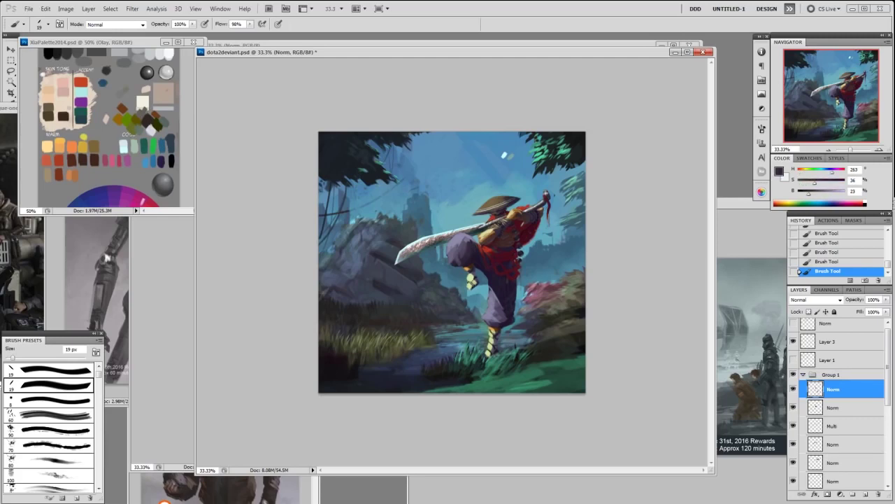
pyautogui.keyDown('alt'); pyautogui.click(456, 250); pyautogui.keyUp('alt')
pyautogui.keyDown('alt'); pyautogui.click(460, 241); pyautogui.keyUp('alt')
# Compare the painting with and without Group 1
pyautogui.click(795, 376)
pyautogui.click(795, 375)
pyautogui.click(794, 376)
pyautogui.click(795, 376)
pyautogui.click(794, 376)
pyautogui.click(794, 376)
pyautogui.click(795, 376)
pyautogui.click(794, 376)
# Load the second Norm layer below Multi as a selection, and add an Overlay layer named Olay with a 19 px brush ready
pyautogui.keyDown('ctrl'); pyautogui.click(816, 462); pyautogui.keyUp('ctrl')
pyautogui.press('F4')
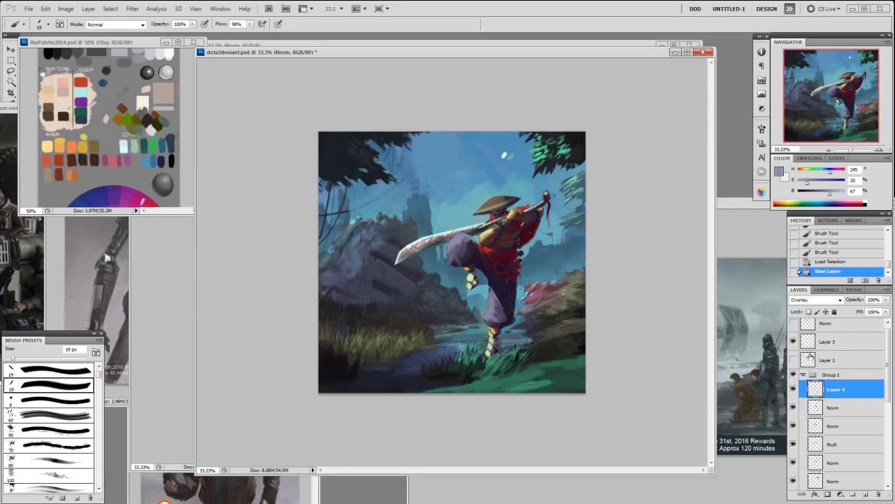
pyautogui.rightClick(496, 211)
pyautogui.click(551, 277)
pyautogui.click(596, 194)
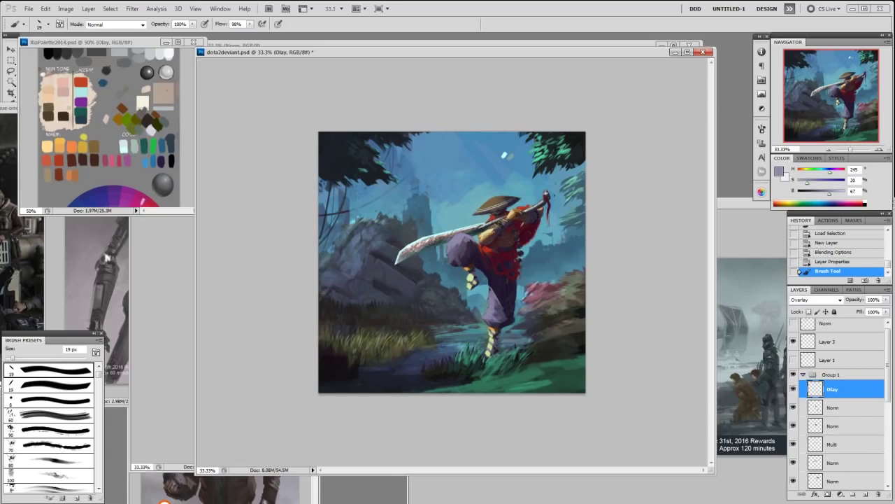
# Brighten the straw hat on Olay with near-white of saturation 2% and brightness 97%, using a 125 px brush at 50% opacity
pyautogui.moveTo(830, 193); pyautogui.dragTo(849, 196)
pyautogui.press('5')
pyautogui.press(']')
pyautogui.press(']')
pyautogui.press(']')
pyautogui.press(']')
pyautogui.press(']')
pyautogui.press(']')
pyautogui.press(']')
pyautogui.press(']')
pyautogui.press(']')
pyautogui.press(']')
pyautogui.moveTo(480, 208); pyautogui.dragTo(498, 197)
pyautogui.hotkey('ctrl', 'z')
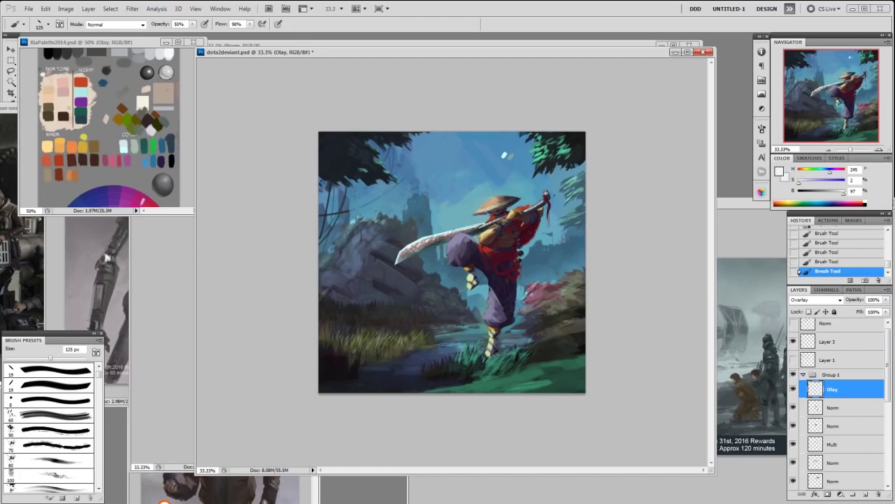
# Compare the painting with and without the Olay layer, and clear the selection
pyautogui.click(794, 388)
pyautogui.click(794, 389)
pyautogui.hotkey('ctrl', 'd')
# Lighten the front of the sword blade on Olay with a soft round 200 px brush
pyautogui.click(427, 251)
pyautogui.rightClick(448, 249)
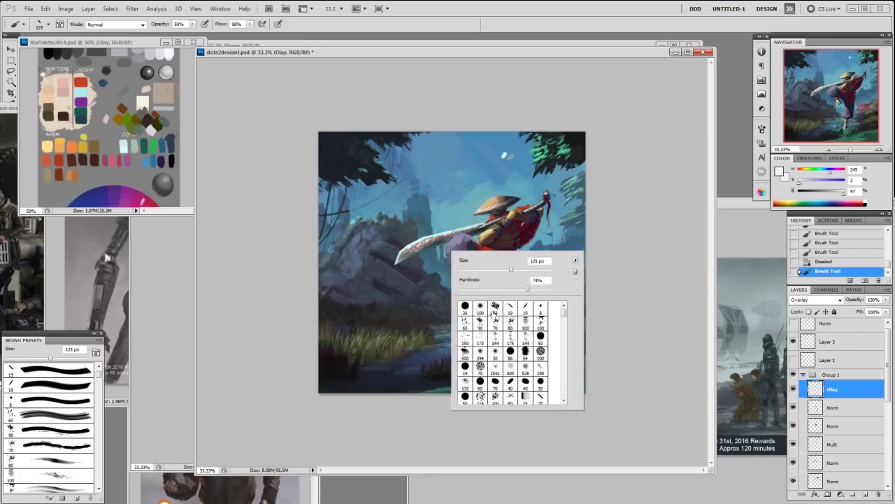
pyautogui.click(481, 308)
pyautogui.click(624, 218)
pyautogui.press(']')
pyautogui.press(']')
pyautogui.press(']')
pyautogui.press(']')
pyautogui.moveTo(419, 246)
pyautogui.mouseDown()
pyautogui.moveTo(413, 239)
pyautogui.moveTo(426, 234)
pyautogui.mouseUp()
pyautogui.moveTo(430, 233); pyautogui.dragTo(423, 236)
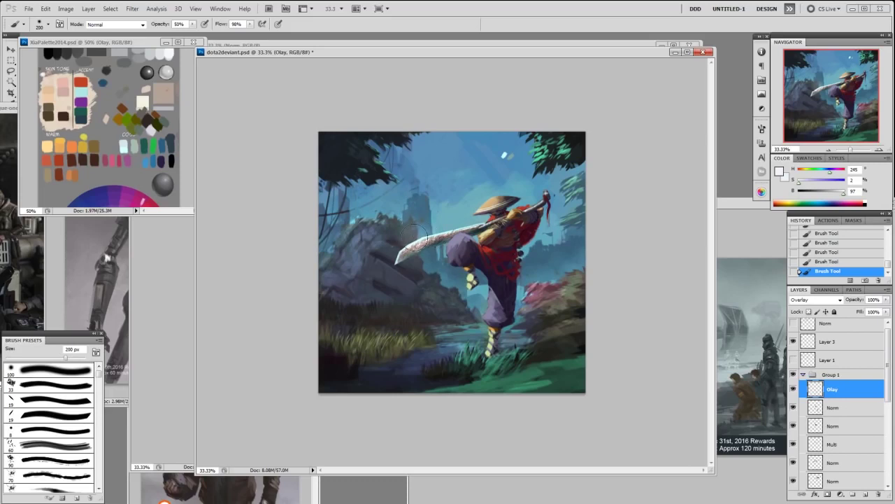
# Add a soft glow around the blade and hat with a 300 px brush in Color Dodge mode, and compare against earlier states
pyautogui.click(131, 24)
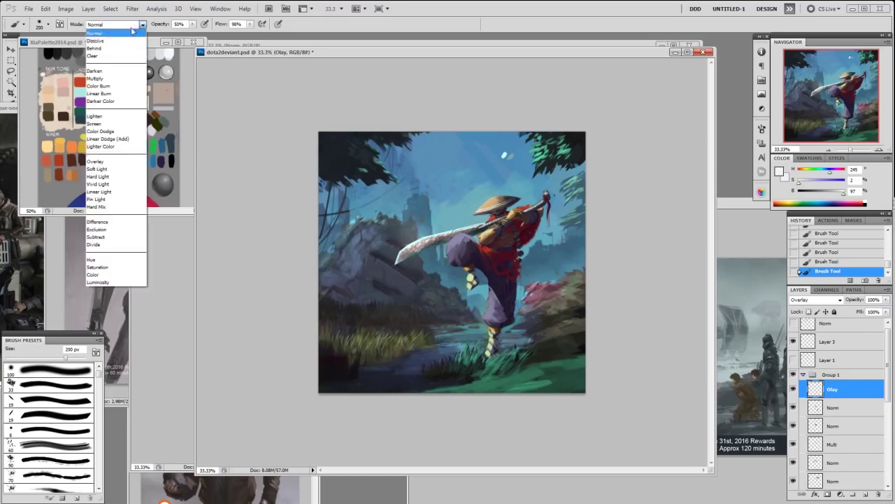
pyautogui.click(124, 130)
pyautogui.press(']')
pyautogui.press(']')
pyautogui.click(451, 227)
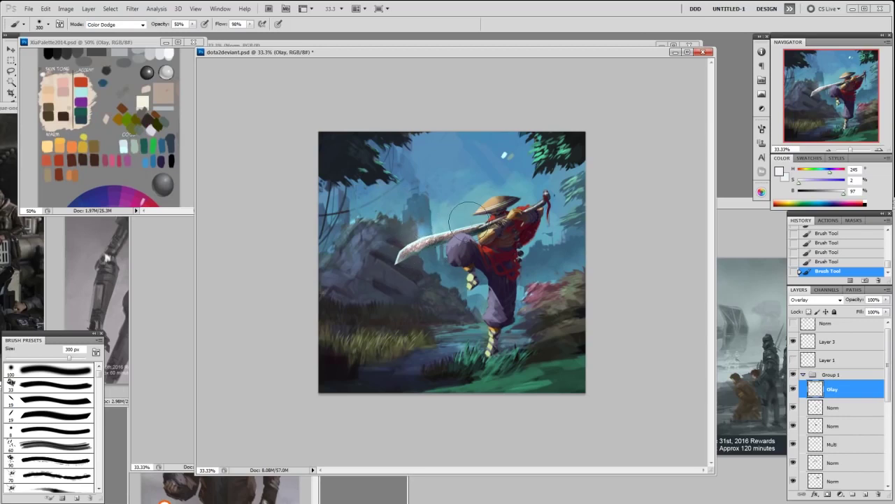
pyautogui.click(855, 243)
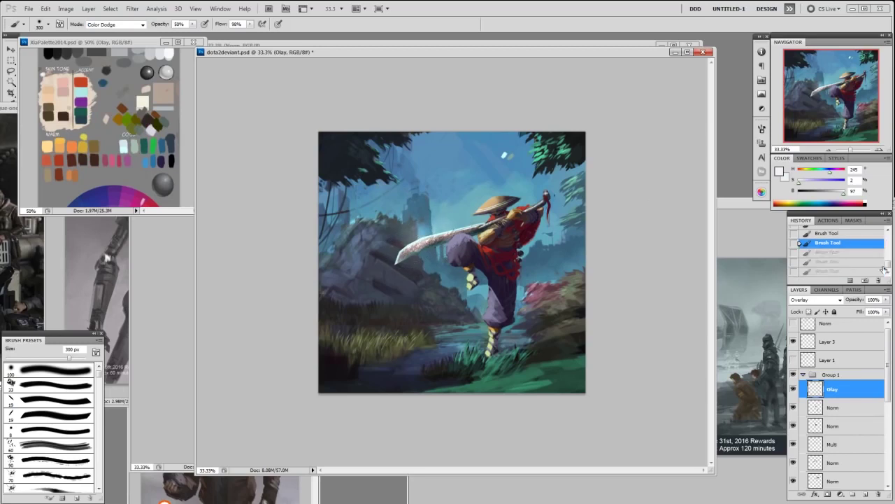
pyautogui.click(832, 271)
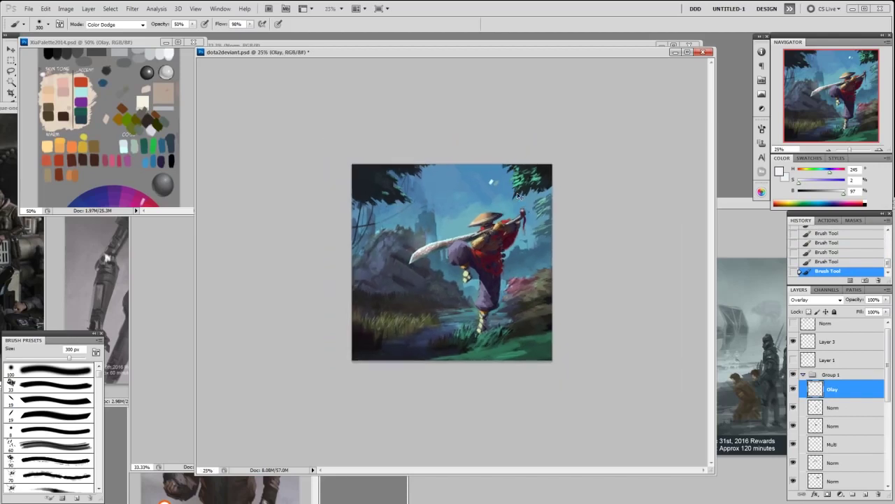
pyautogui.click(794, 375)
pyautogui.click(794, 376)
pyautogui.click(89, 9)
pyautogui.moveTo(126, 91)
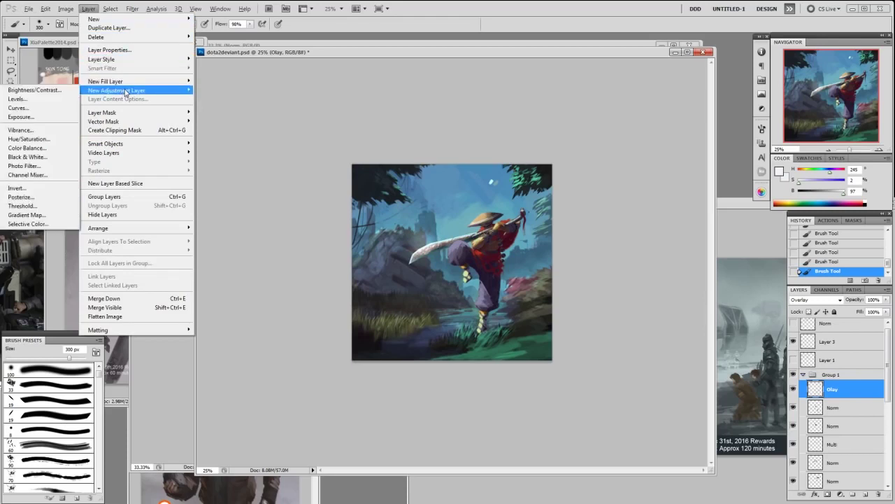
pyautogui.click(51, 148)
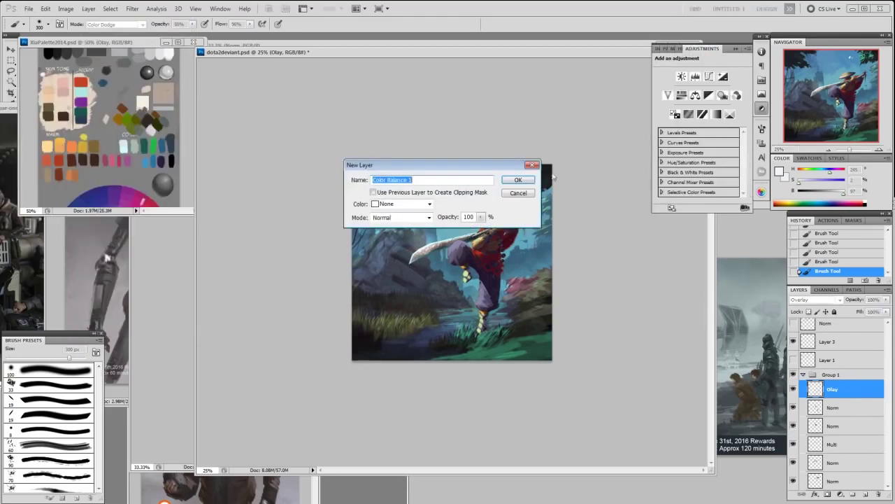
pyautogui.click(521, 196)
# Select the Levels 1 adjustment layer and compare the painting with and without it
pyautogui.moveTo(887, 396); pyautogui.dragTo(887, 470)
pyautogui.click(846, 477)
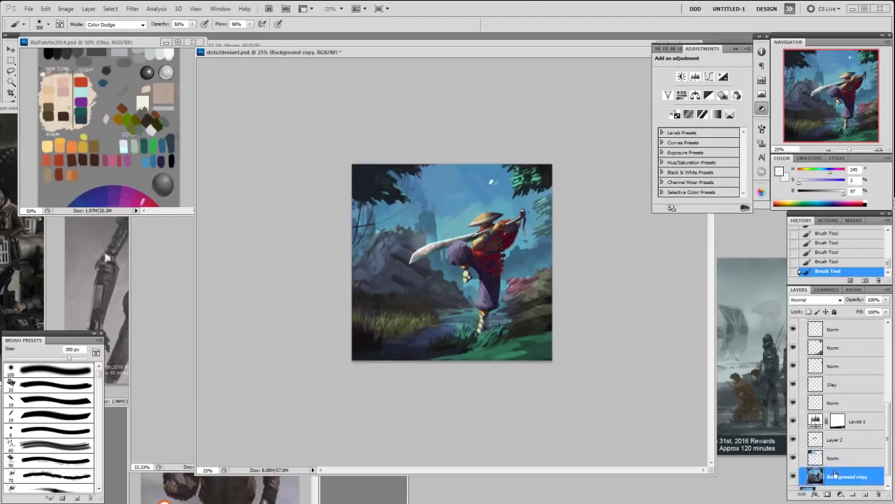
pyautogui.click(857, 424)
pyautogui.click(794, 421)
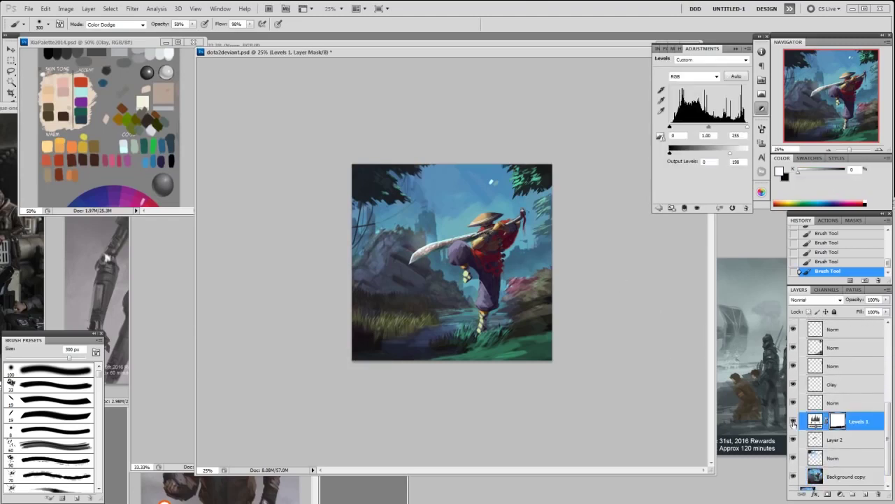
pyautogui.click(794, 421)
# Erase on the Levels 1 mask around the hat and blade with a large soft round eraser at 70% opacity
pyautogui.press('e')
pyautogui.press('7')
pyautogui.press(']')
pyautogui.press(']')
pyautogui.press(']')
pyautogui.rightClick(461, 236)
pyautogui.click(491, 292)
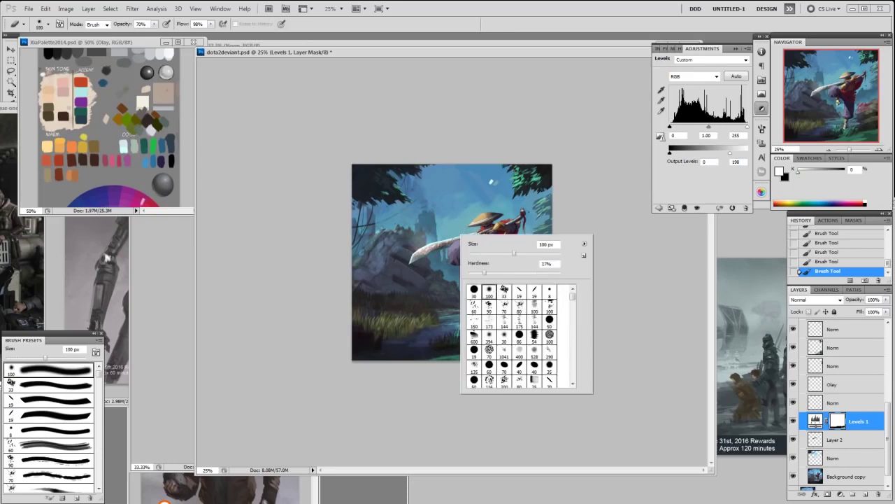
pyautogui.click(555, 177)
pyautogui.press(']')
pyautogui.press(']')
pyautogui.press(']')
pyautogui.press(']')
pyautogui.press(']')
pyautogui.press(']')
pyautogui.press(']')
pyautogui.moveTo(454, 222); pyautogui.dragTo(438, 232)
# Erase more of the Levels 1 mask around the blade, raised knee and legs, reducing the eraser to 250 px
pyautogui.press('[')
pyautogui.moveTo(440, 227); pyautogui.dragTo(444, 261)
pyautogui.press('[')
pyautogui.moveTo(477, 289); pyautogui.dragTo(474, 284)
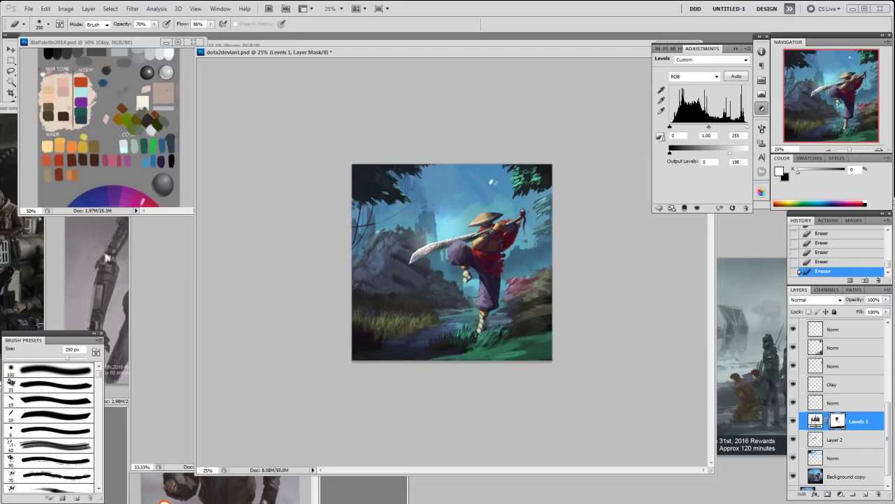
pyautogui.click(461, 232)
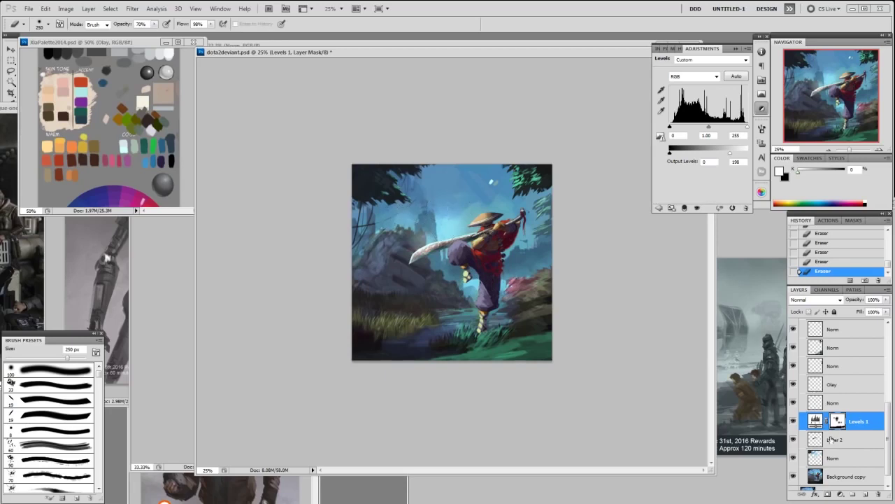
# Compare the painting with and without Levels 1, and erase its mask over the background rocks with a 400 px eraser
pyautogui.click(794, 422)
pyautogui.click(794, 422)
pyautogui.press(']')
pyautogui.press(']')
pyautogui.moveTo(400, 237); pyautogui.dragTo(392, 222)
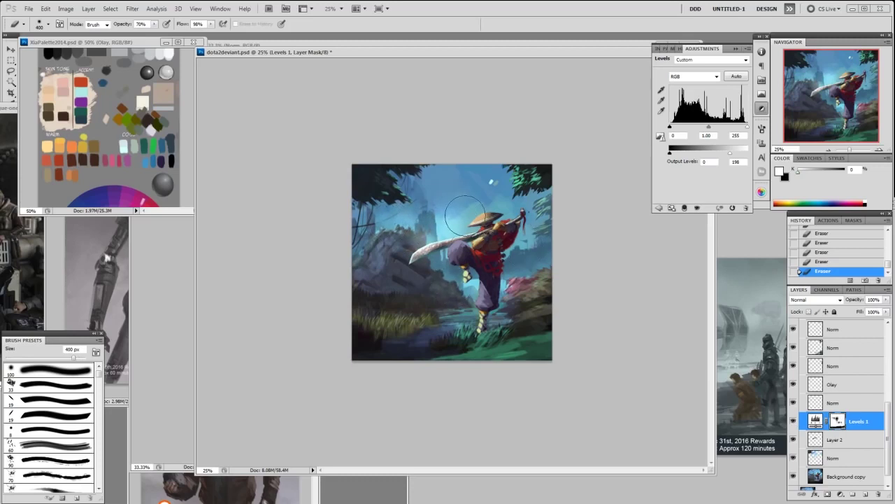
# Examine what individual layers in Group 1 contribute by toggling the visibility of several Norm layers
pyautogui.moveTo(889, 428); pyautogui.dragTo(888, 368)
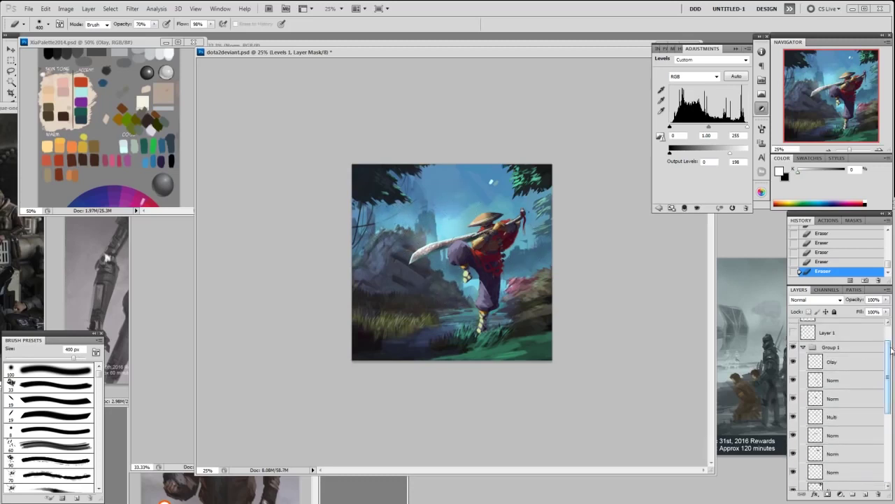
pyautogui.click(792, 400)
pyautogui.click(793, 437)
pyautogui.click(794, 436)
pyautogui.click(793, 453)
pyautogui.click(794, 454)
pyautogui.click(793, 473)
pyautogui.click(793, 472)
pyautogui.click(838, 456)
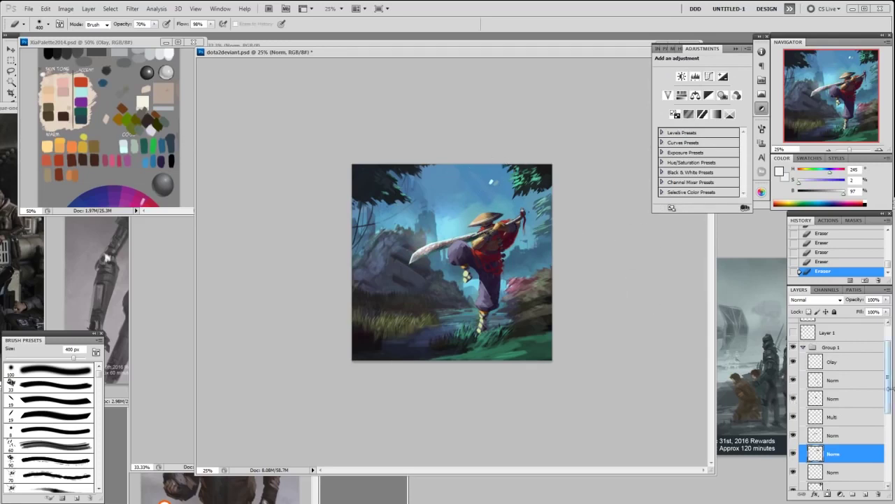
# Add a Color Balance adjustment layer above the uppermost Olay layer in Group 1, with midtones at Cyan–Red +9 and Yellow–Blue -9
pyautogui.moveTo(889, 392)
pyautogui.mouseDown()
pyautogui.moveTo(889, 363)
pyautogui.moveTo(891, 395)
pyautogui.mouseUp()
pyautogui.click(843, 370)
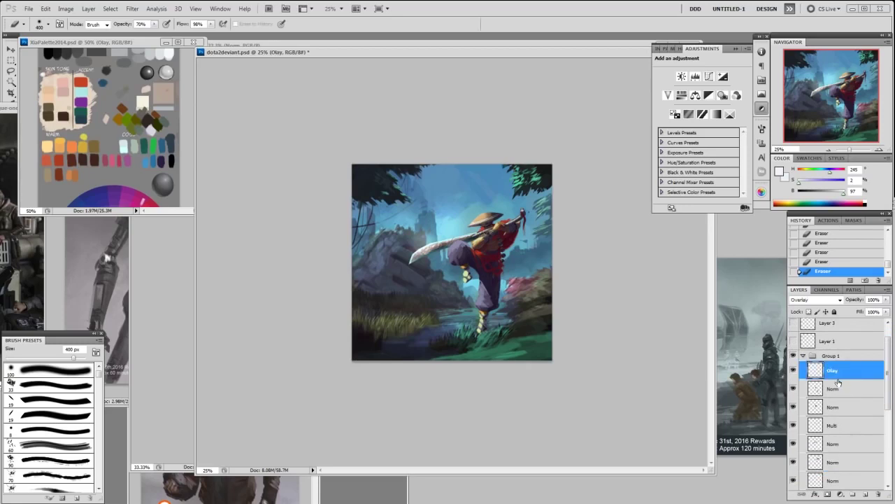
pyautogui.click(88, 8)
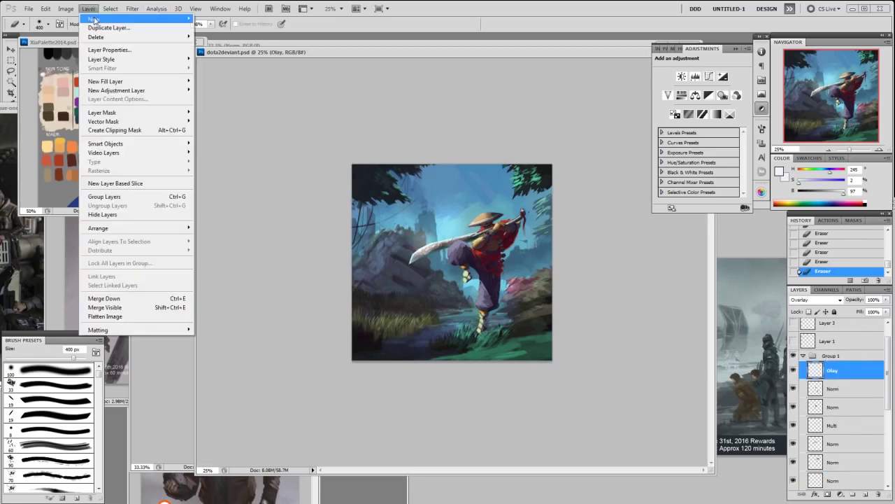
pyautogui.moveTo(120, 91)
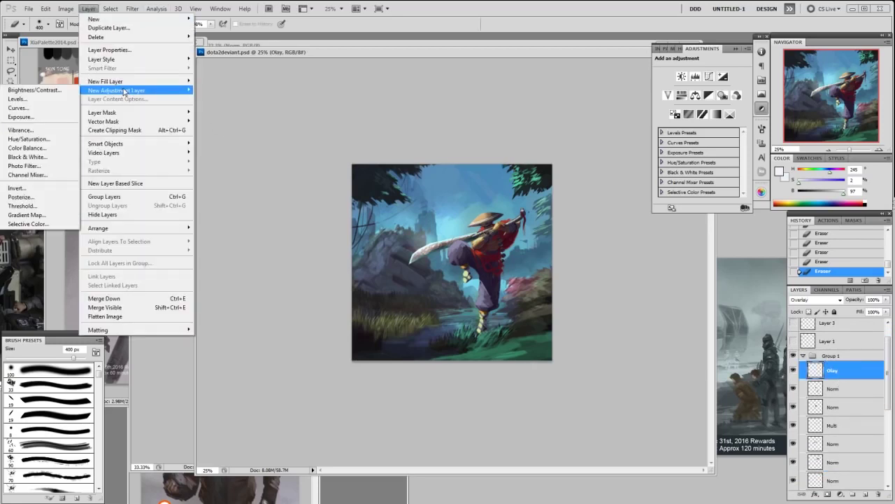
pyautogui.click(56, 148)
pyautogui.click(519, 179)
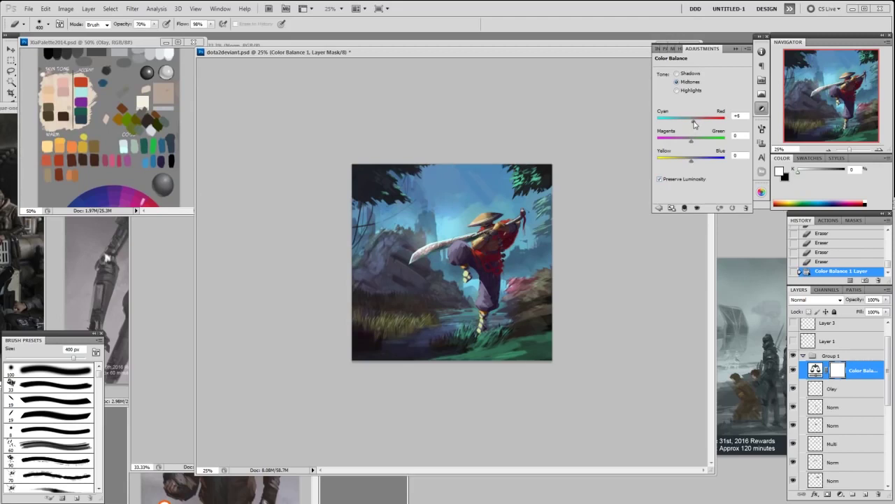
pyautogui.moveTo(696, 124); pyautogui.dragTo(694, 124)
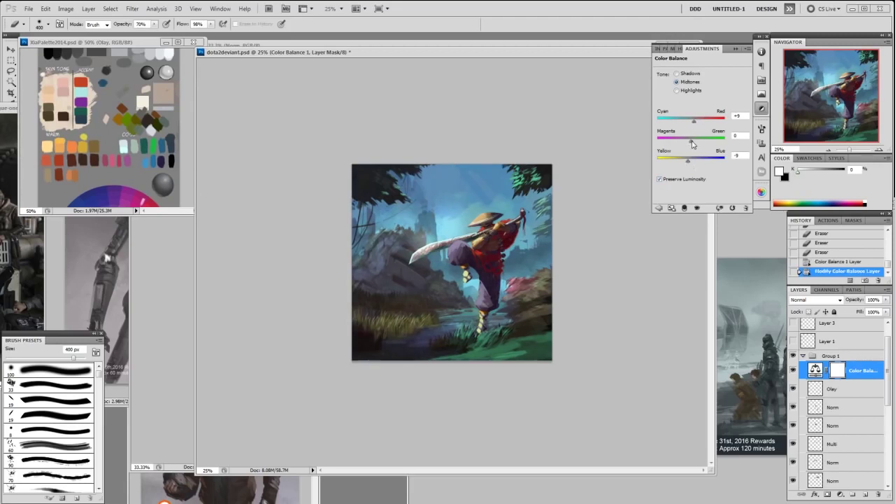
pyautogui.moveTo(692, 144); pyautogui.dragTo(688, 124)
# Fine-tune the Color Balance highlights and midtones, and set the shadows to Cyan–Red +9, Magenta–Green -5 and Yellow–Blue -12
pyautogui.click(677, 91)
pyautogui.moveTo(693, 165); pyautogui.dragTo(694, 163)
pyautogui.click(677, 82)
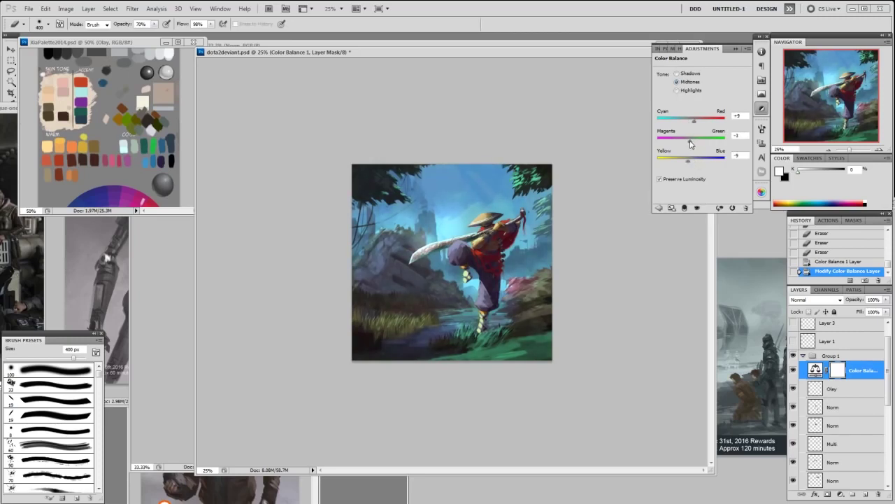
pyautogui.click(677, 73)
pyautogui.moveTo(692, 124); pyautogui.dragTo(690, 163)
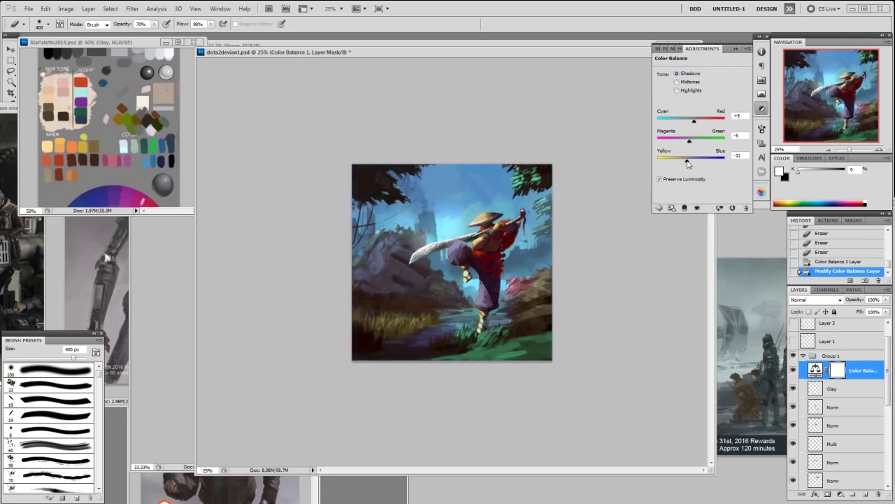
# Sample a dark brown from the figure with the Brush on the Olay layer, and compare the painting with and without Group 1
pyautogui.click(852, 390)
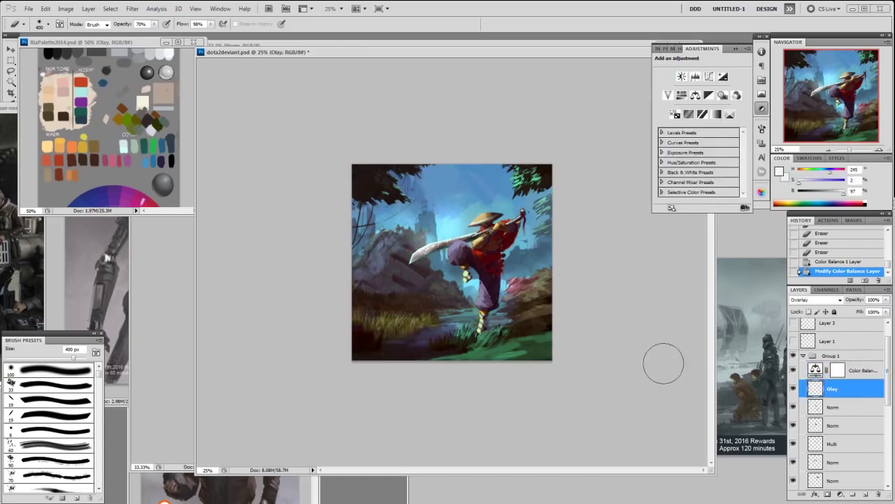
pyautogui.press('b')
pyautogui.keyDown('alt'); pyautogui.click(495, 276); pyautogui.keyUp('alt')
pyautogui.keyDown('alt'); pyautogui.click(490, 279); pyautogui.keyUp('alt')
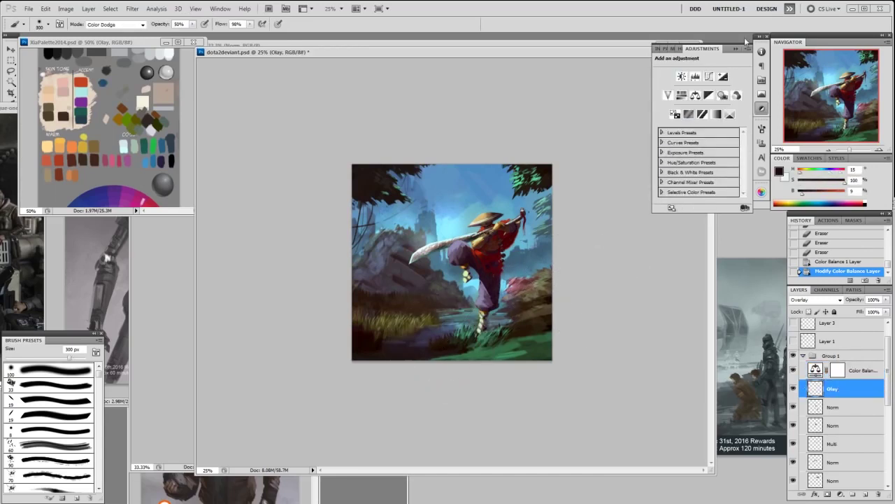
pyautogui.click(761, 108)
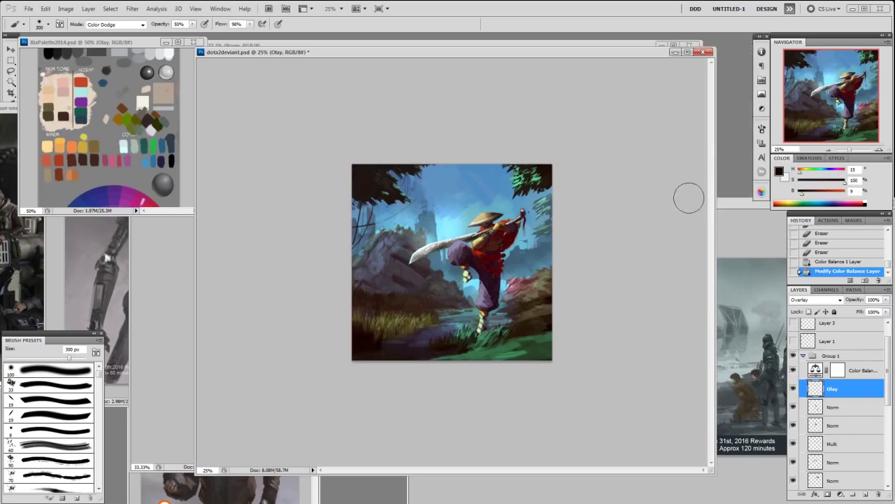
pyautogui.click(794, 360)
pyautogui.click(795, 359)
# Readjust the Color Balance 1 layer's midtones, rebalancing the red, green and yellow shifts, and close its settings
pyautogui.click(862, 374)
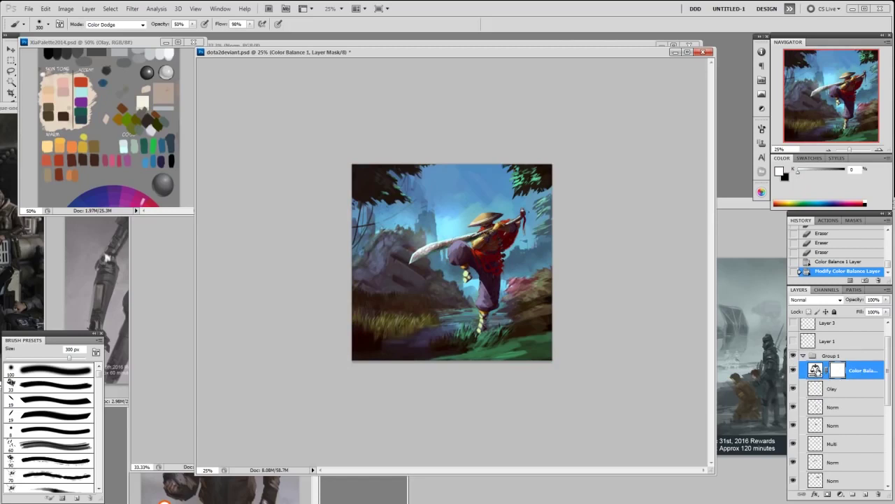
pyautogui.doubleClick(816, 371)
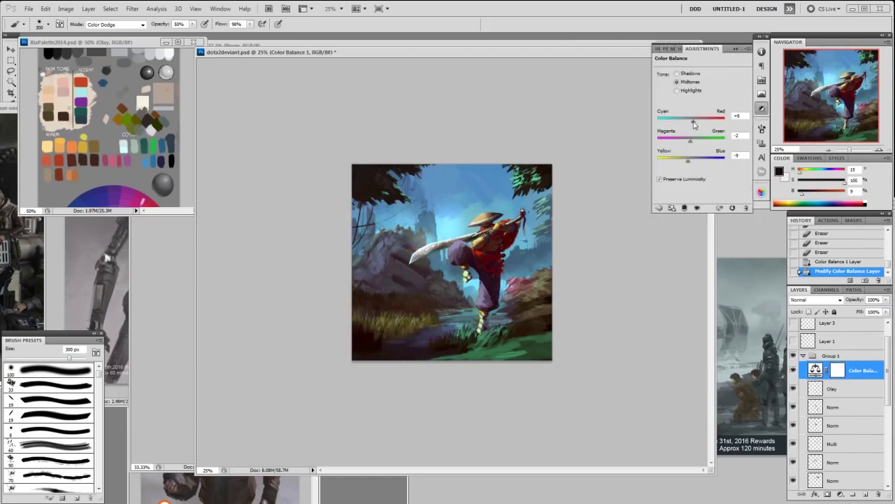
pyautogui.moveTo(694, 123); pyautogui.dragTo(695, 123)
pyautogui.moveTo(689, 159); pyautogui.dragTo(690, 164)
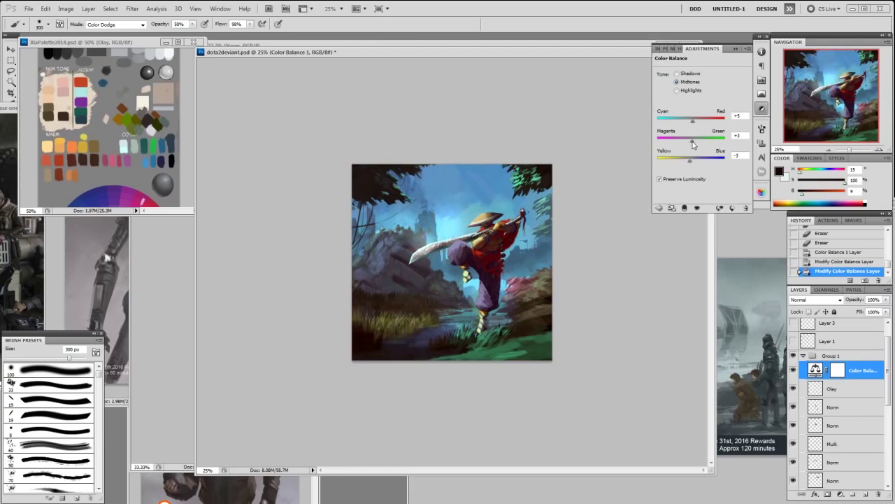
pyautogui.moveTo(692, 122); pyautogui.dragTo(695, 122)
pyautogui.moveTo(691, 161); pyautogui.dragTo(689, 164)
pyautogui.click(736, 49)
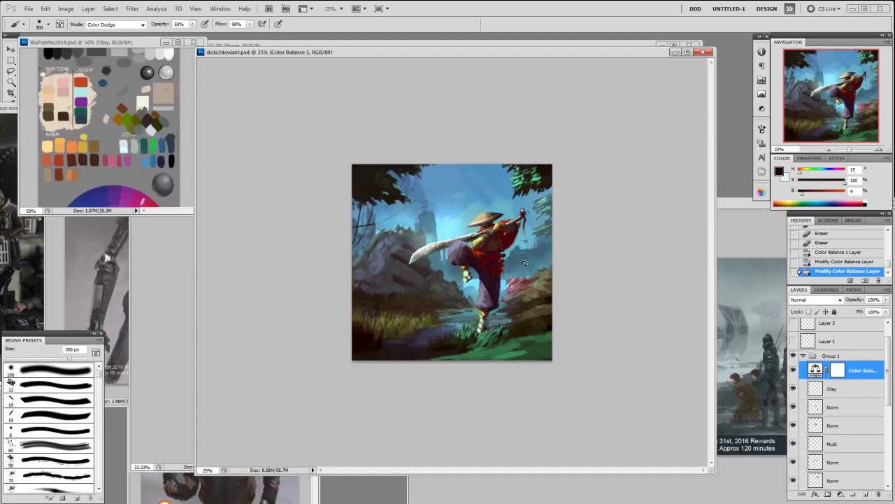
# Compare the painting with and without Group 1, and inspect the whole canvas at 33.33% zoom
pyautogui.click(793, 357)
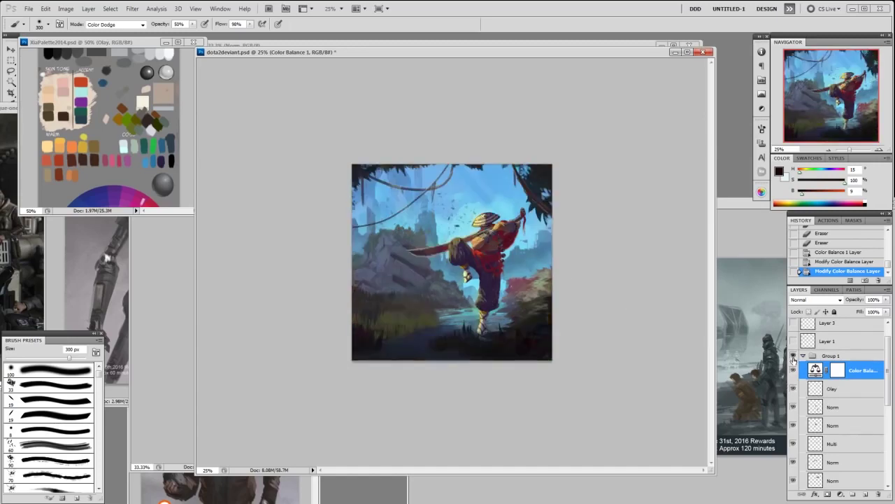
pyautogui.click(793, 356)
pyautogui.click(793, 357)
pyautogui.click(793, 356)
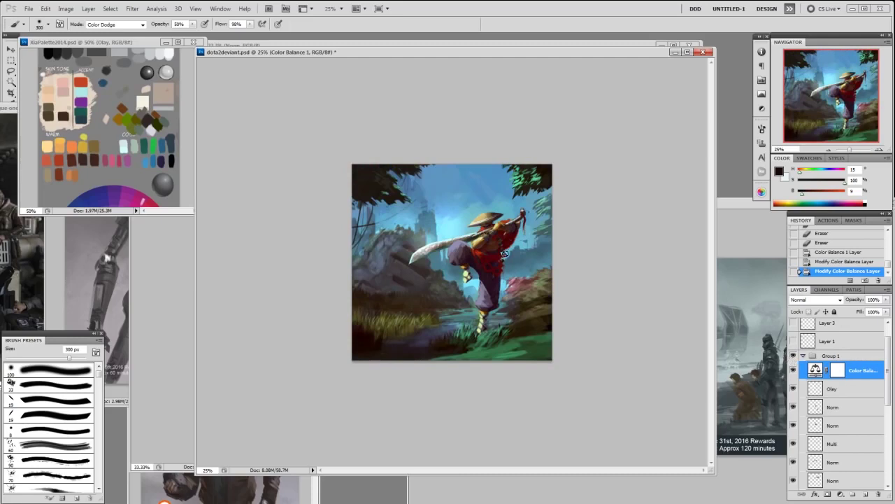
pyautogui.moveTo(496, 47); pyautogui.dragTo(465, 45)
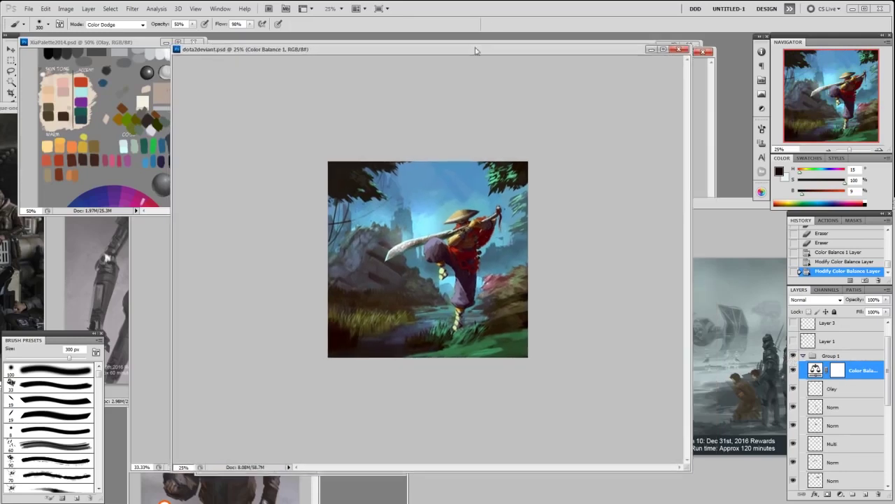
pyautogui.hotkey('ctrl', '+')
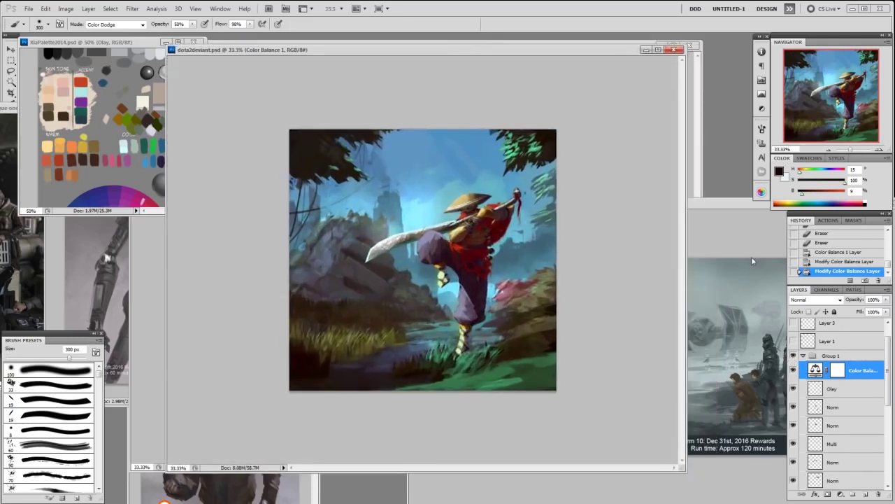